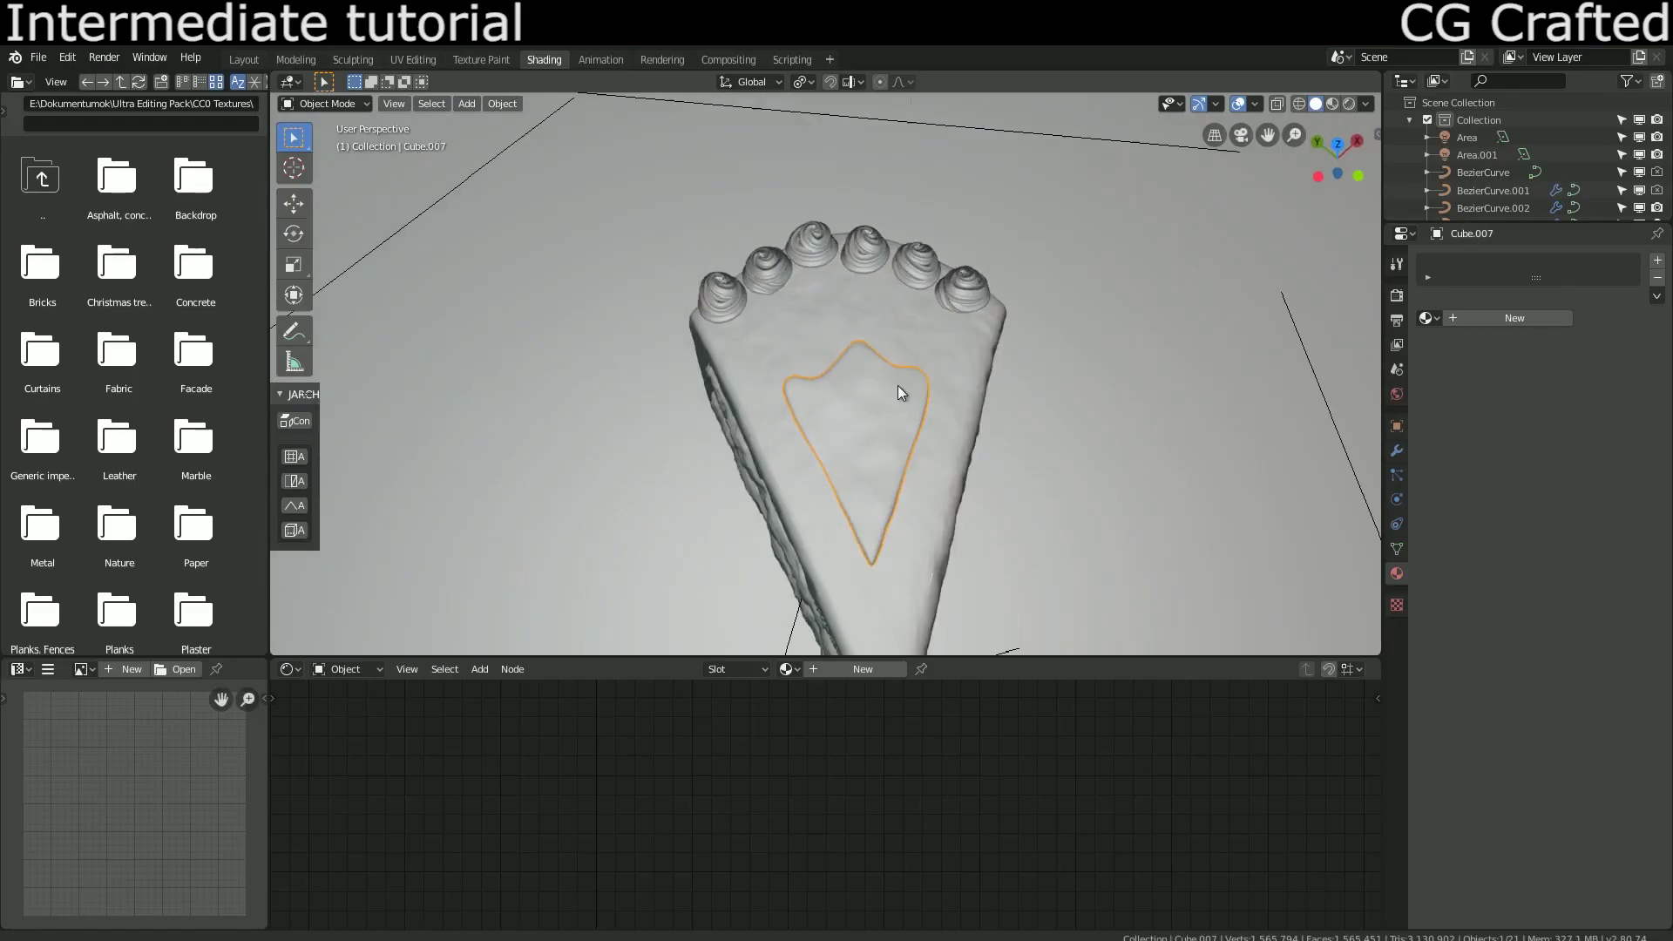
# Step: In Edit Mode, move the edges at the peak of the cake topping's outline along the global Y axis with proportional editing
pyautogui.scroll(4, 897, 386)
pyautogui.keyDown('shift'); pyautogui.moveTo(898, 385); pyautogui.dragTo(964, 352, button='middle'); pyautogui.keyUp('shift')
pyautogui.press('Tab')
pyautogui.keyDown('shift'); pyautogui.moveTo(958, 281); pyautogui.dragTo(884, 281, button='middle'); pyautogui.keyUp('shift')
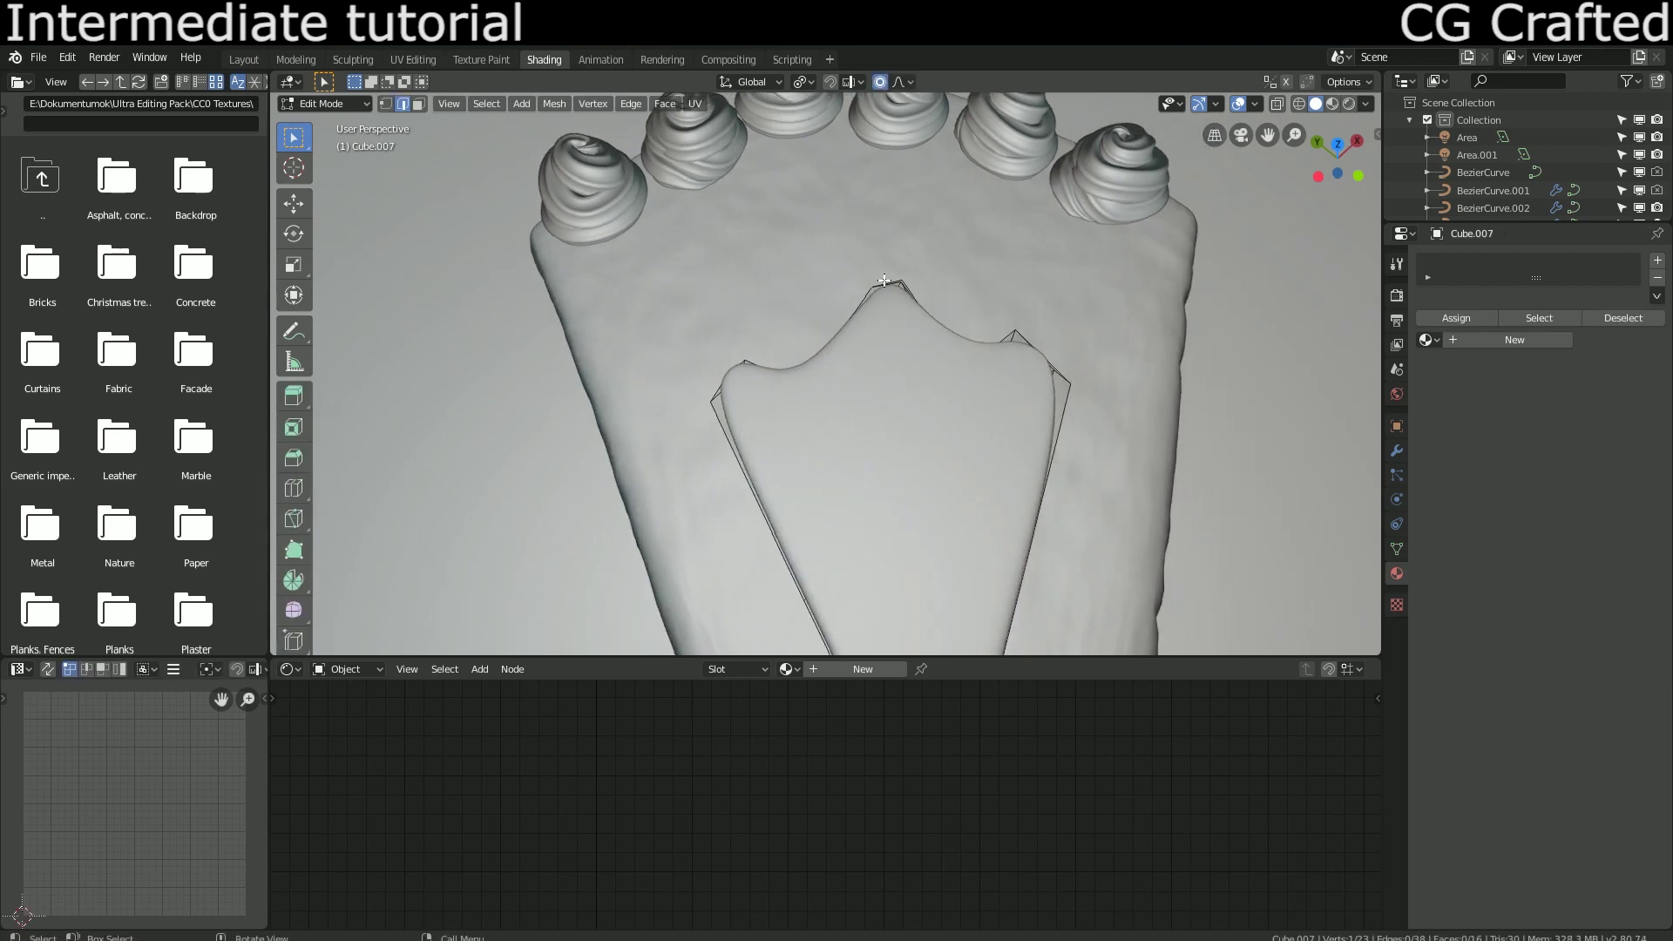
pyautogui.keyDown('shift'); pyautogui.click(860, 310); pyautogui.keyUp('shift')
pyautogui.press('g')
pyautogui.middleClick(842, 297)
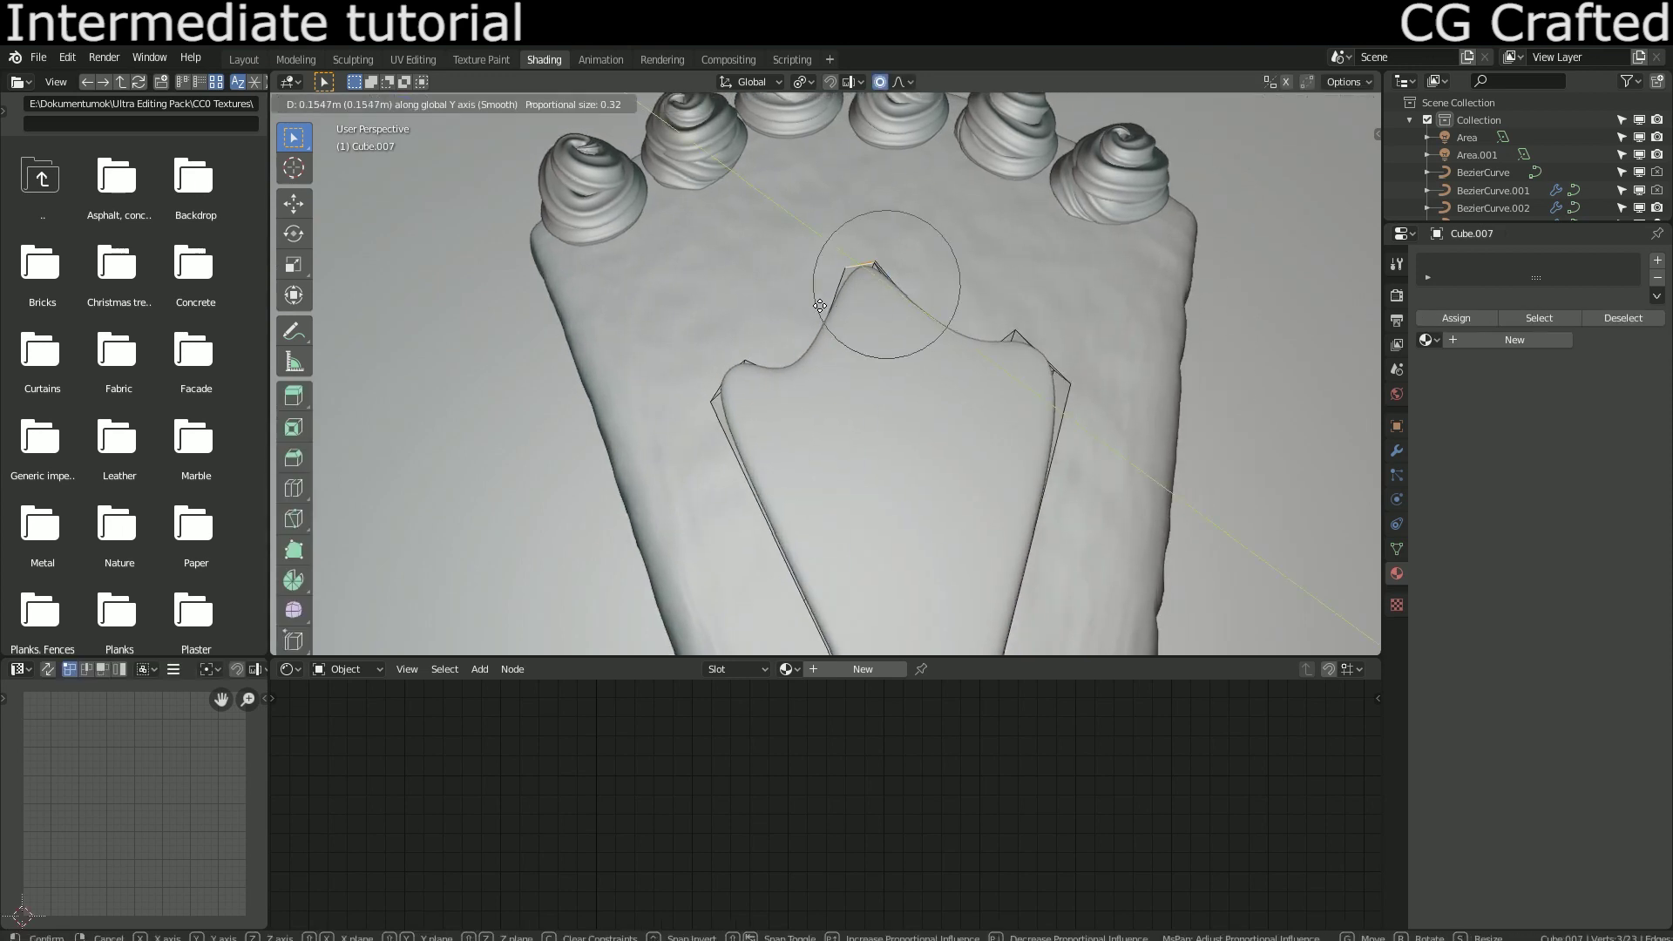
pyautogui.click(824, 307)
pyautogui.press('g')
pyautogui.press('Escape')
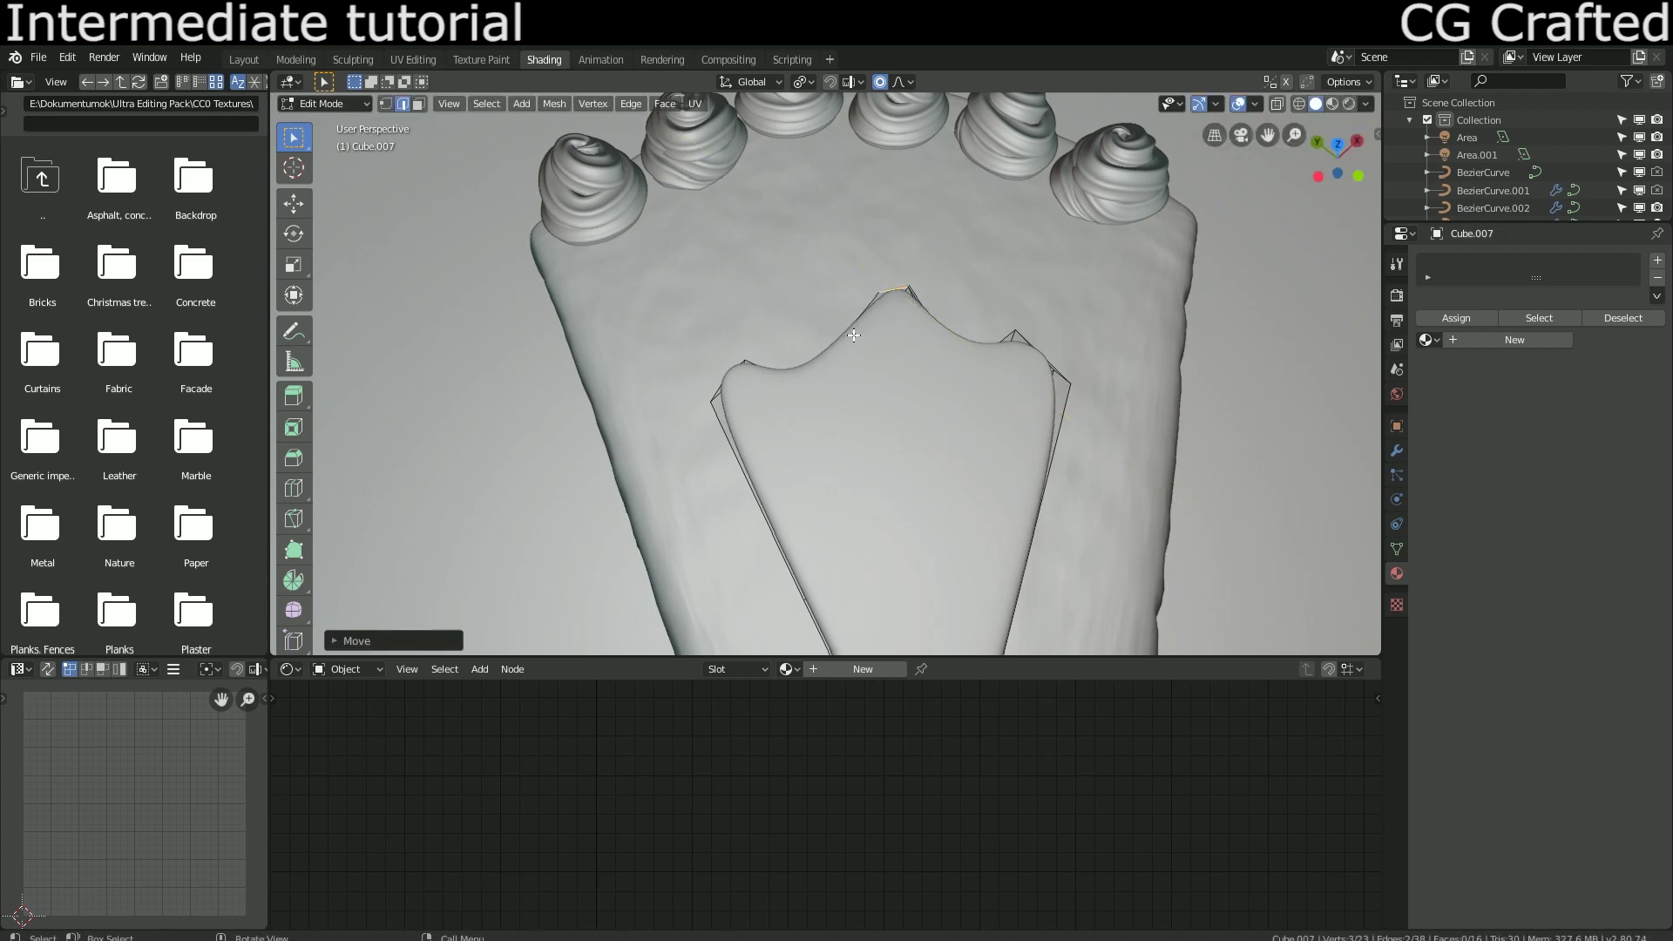
# Step: Shift the topping's peak edges along the X axis and return to Object Mode
pyautogui.press('g')
pyautogui.press('x')
pyautogui.click(828, 338)
pyautogui.scroll(-6, 811, 357)
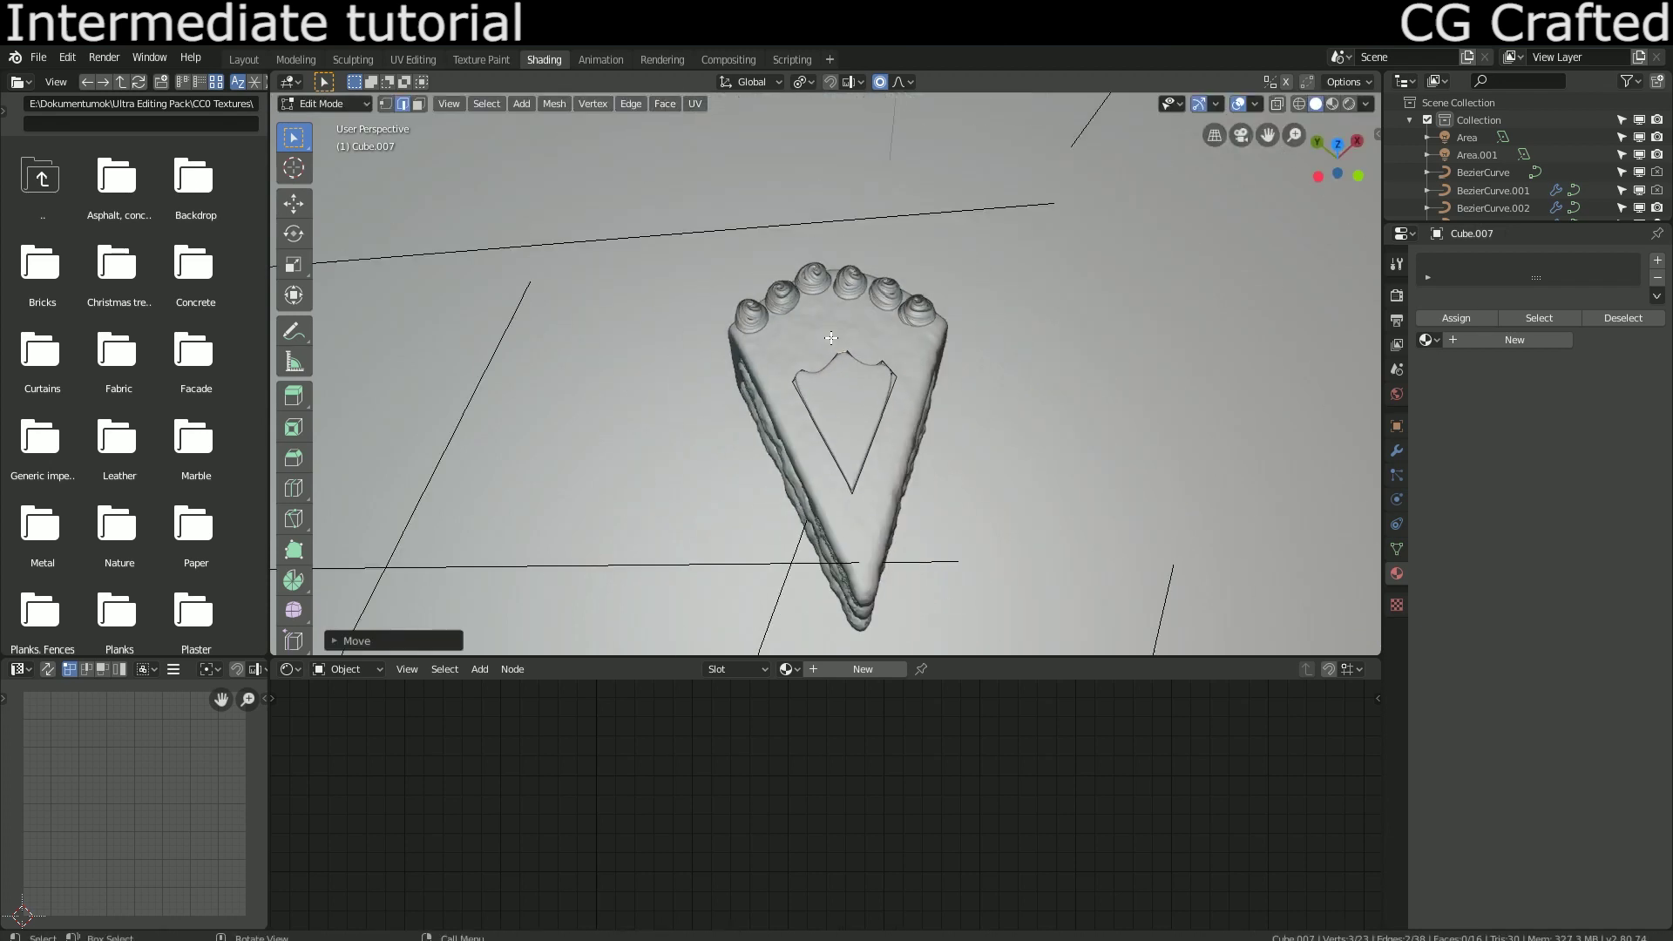
pyautogui.press('Tab')
pyautogui.moveTo(809, 366); pyautogui.dragTo(829, 319, button='middle')
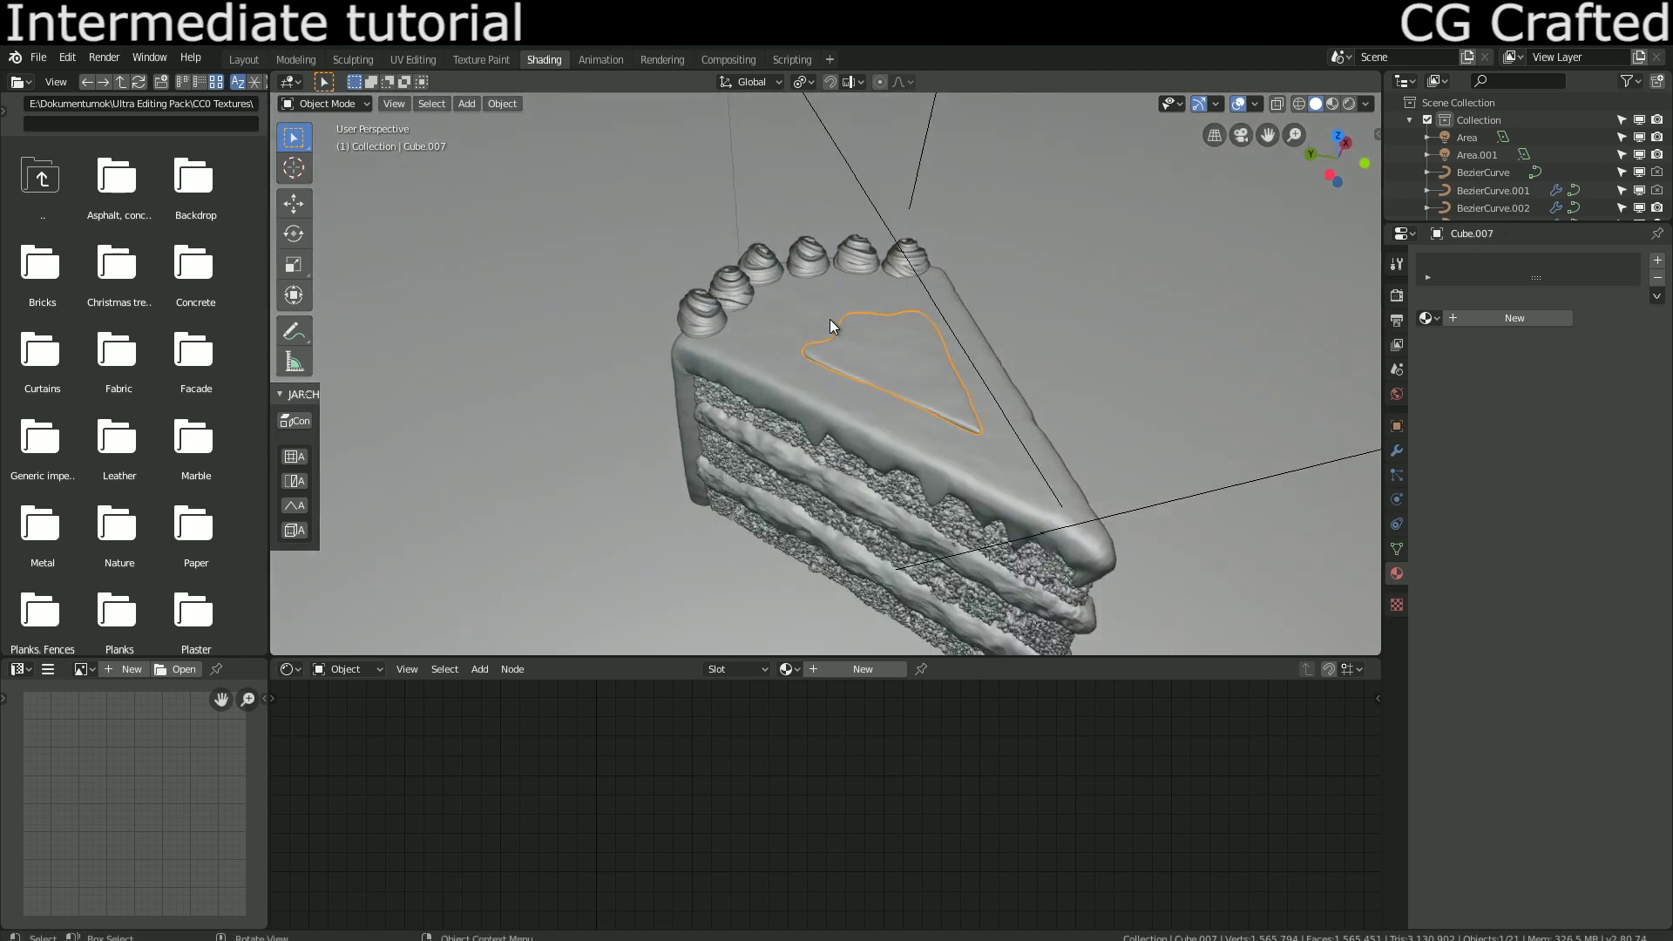
# Step: Select the icing that covers the cake slice and display the viewport in rendered shading
pyautogui.click(830, 319)
pyautogui.click(1333, 103)
pyautogui.moveTo(1124, 305)
pyautogui.mouseDown(button='middle')
pyautogui.moveTo(1030, 374)
pyautogui.moveTo(887, 347)
pyautogui.mouseUp(button='middle')
pyautogui.scroll(3, 1005, 361)
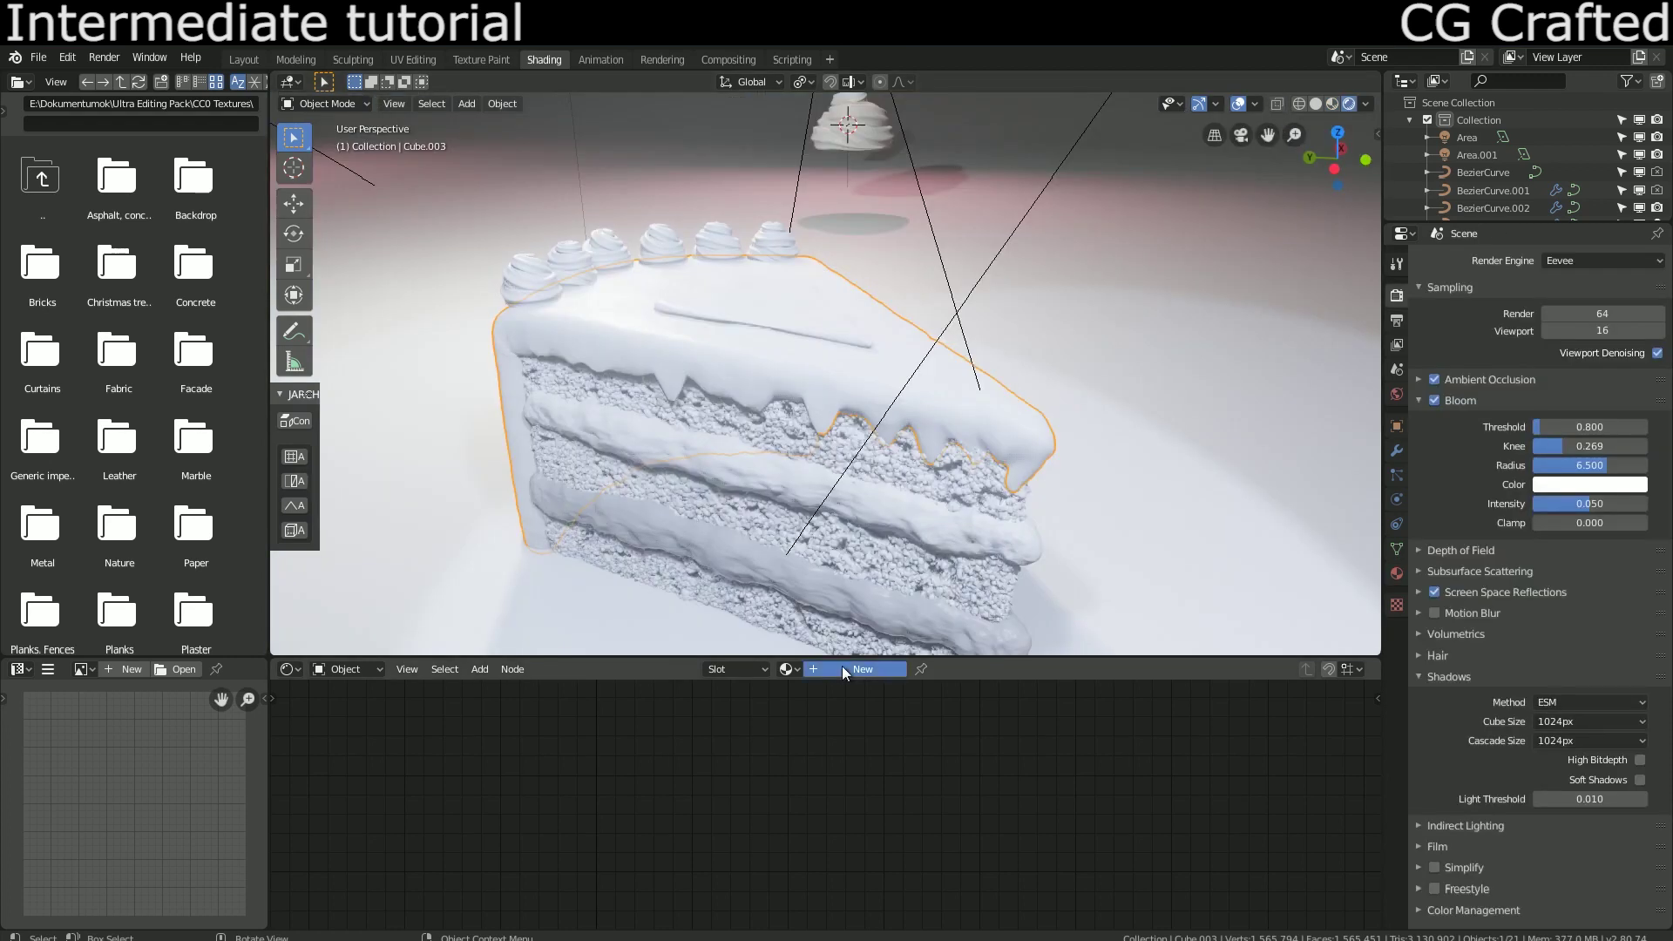
# Step: Create a new material on the icing and name it choco
pyautogui.click(842, 669)
pyautogui.click(1396, 574)
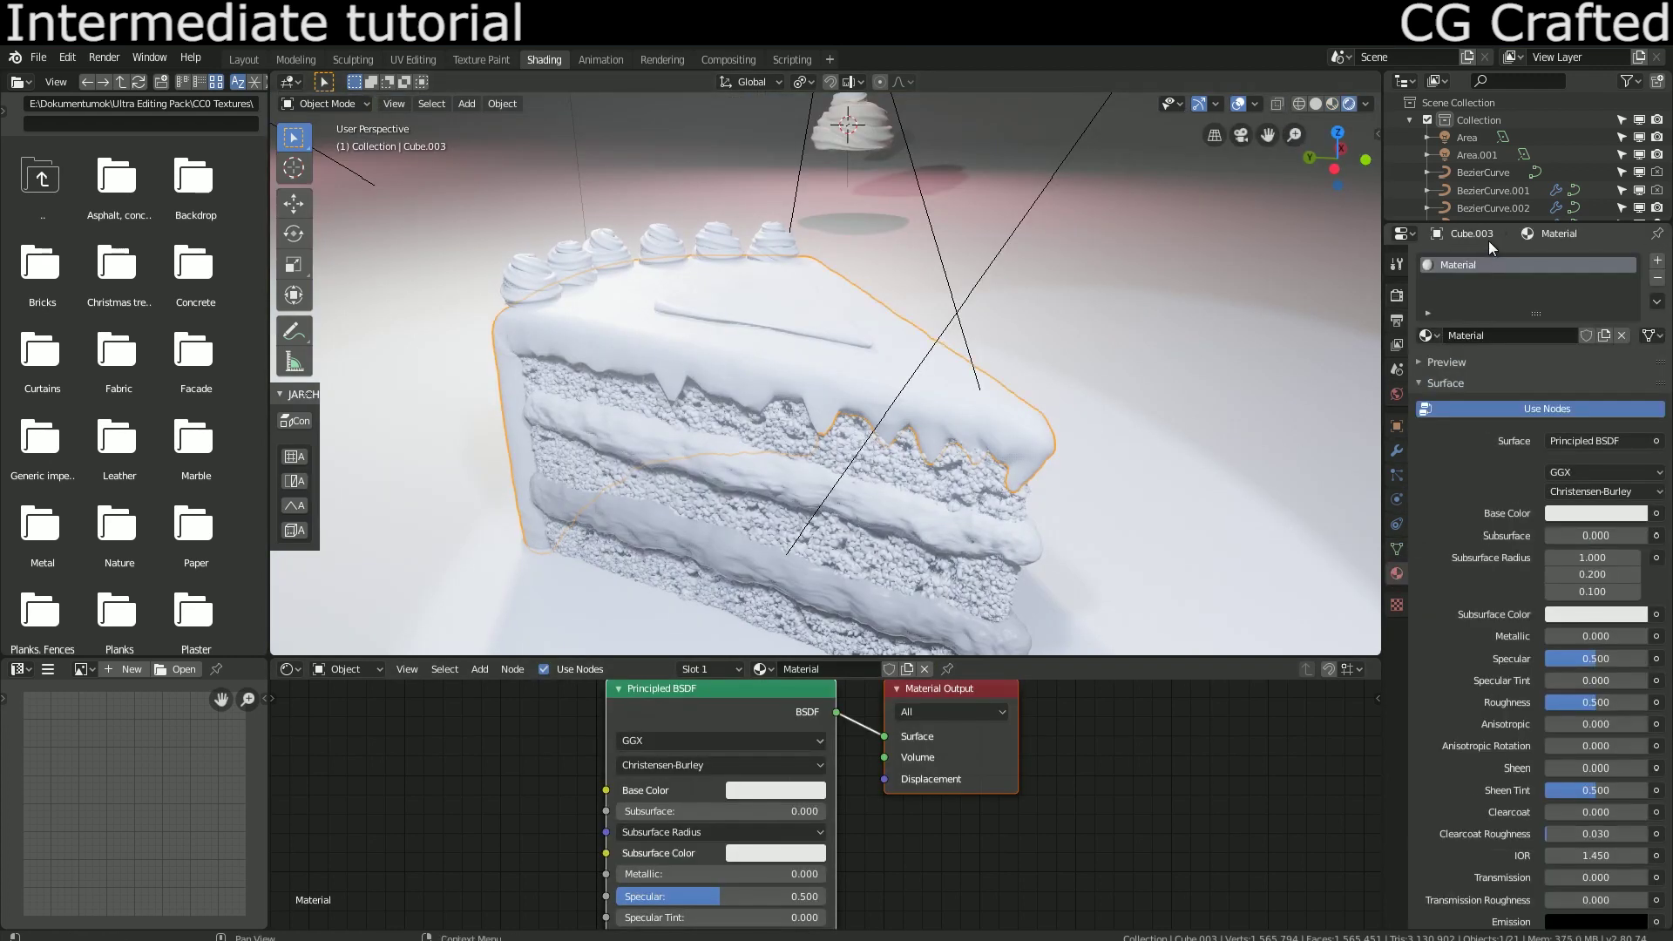
pyautogui.click(1486, 260)
pyautogui.write('choco')
pyautogui.press('Return')
# Step: Enlarge the node editor area to give the choco material's nodes more room
pyautogui.moveTo(863, 769); pyautogui.dragTo(793, 778, button='middle')
pyautogui.scroll(-3, 781, 775)
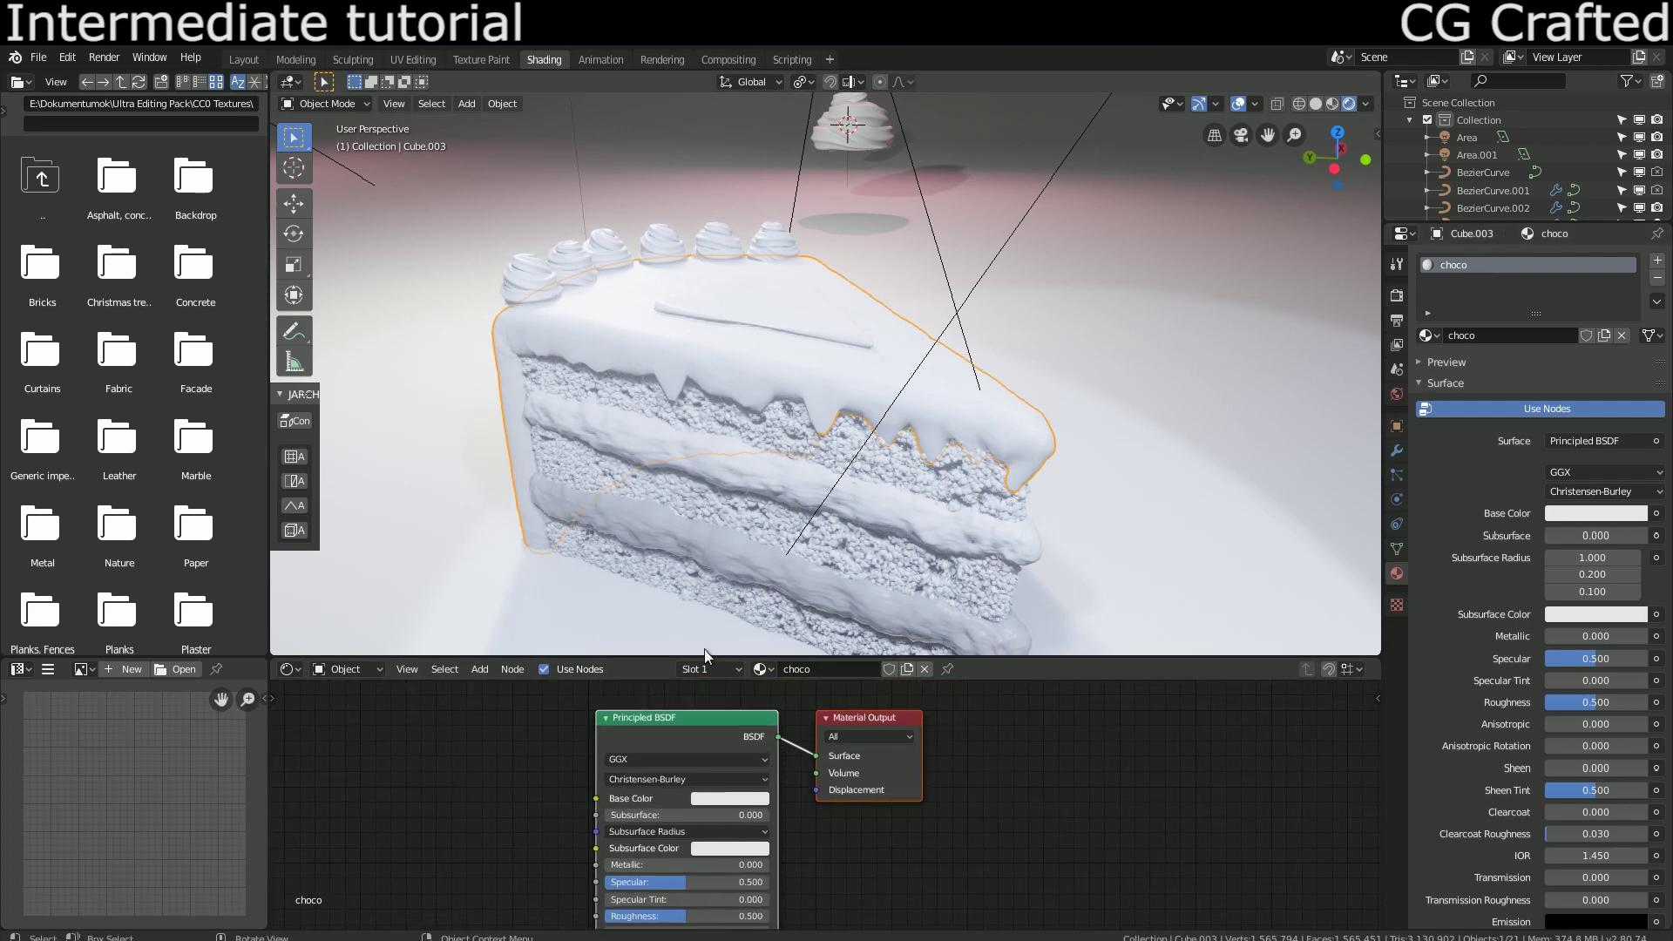
pyautogui.moveTo(707, 654); pyautogui.dragTo(719, 565)
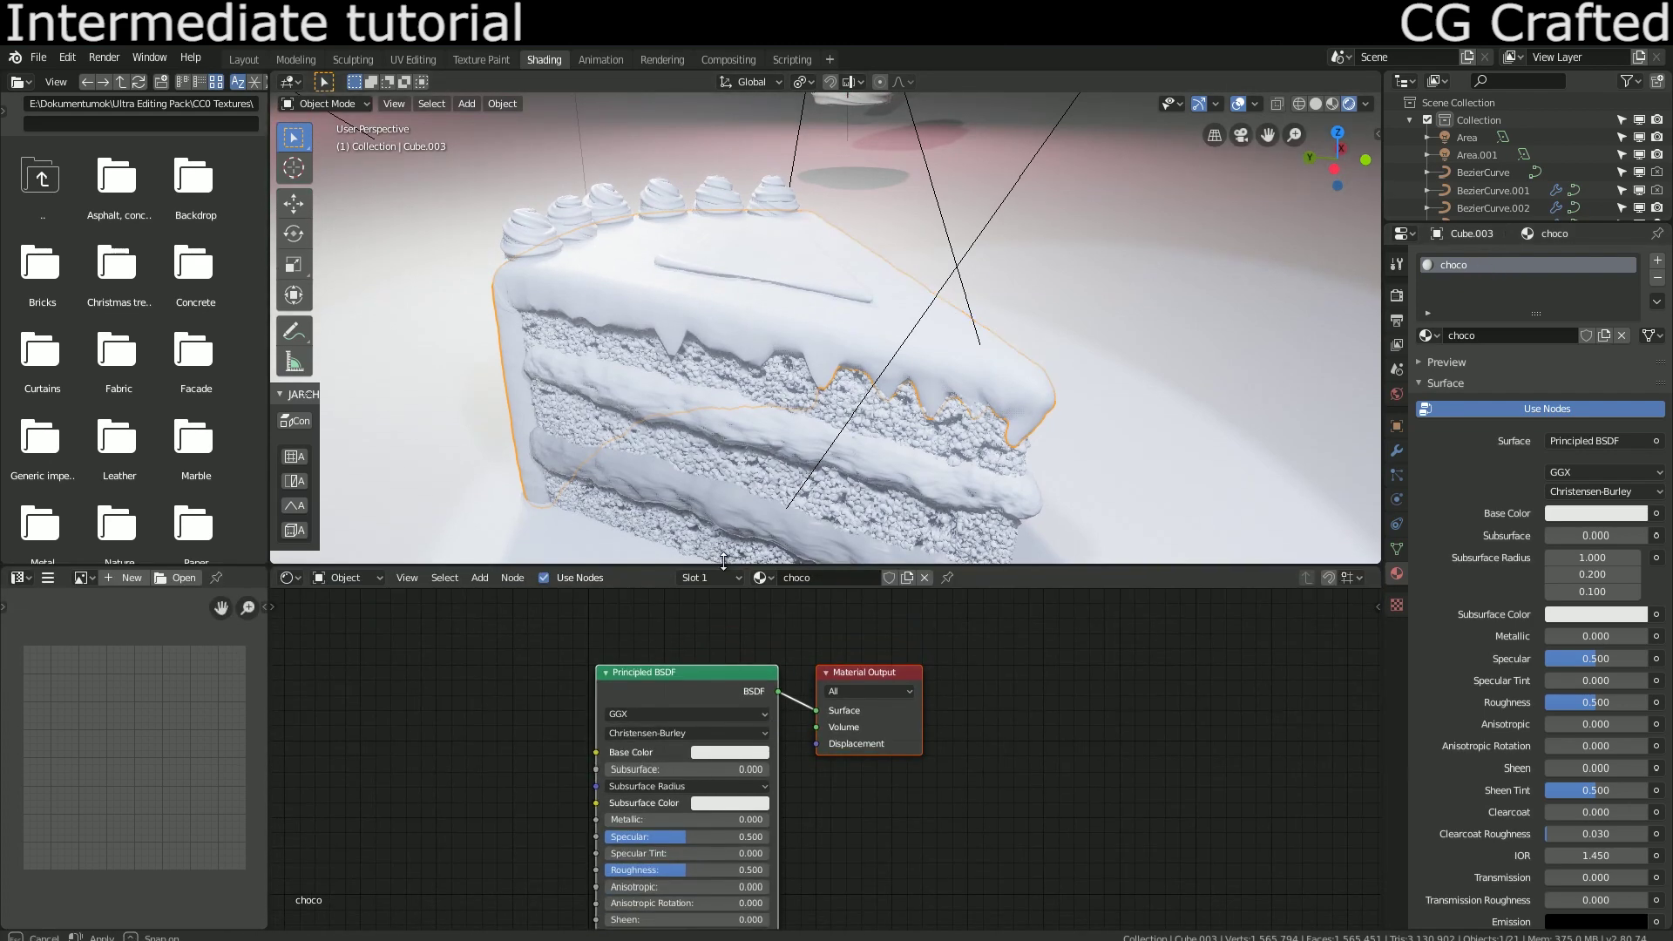
pyautogui.moveTo(727, 493); pyautogui.dragTo(707, 388, button='middle')
pyautogui.scroll(5, 749, 437)
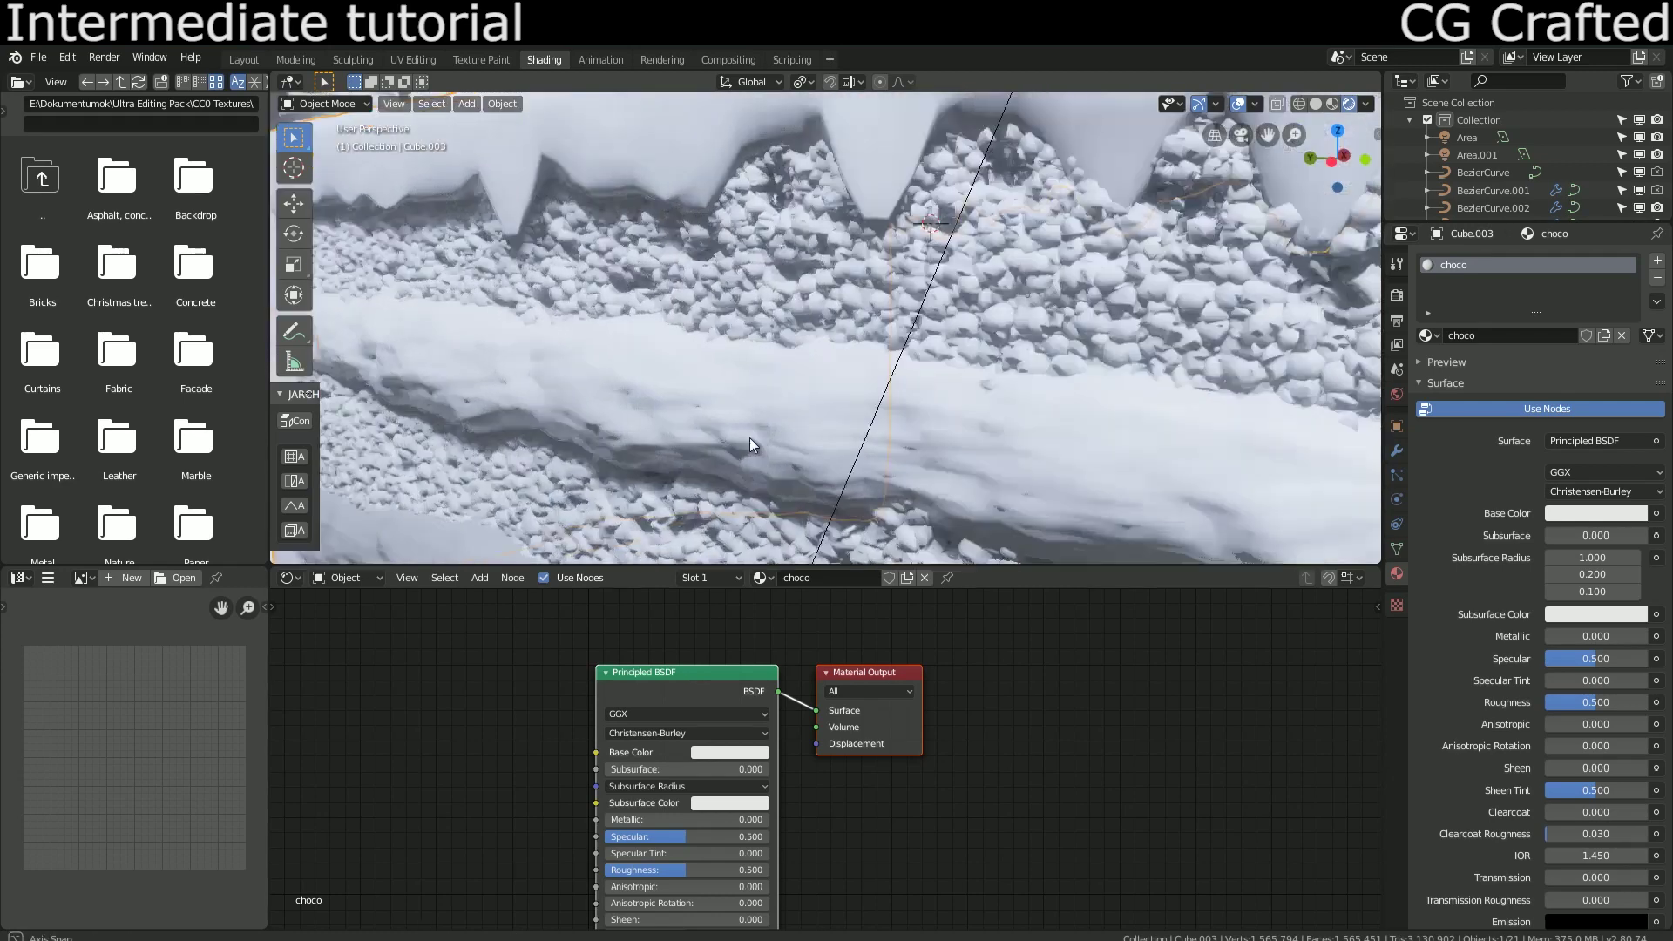
pyautogui.scroll(-4, 749, 418)
pyautogui.scroll(3, 705, 734)
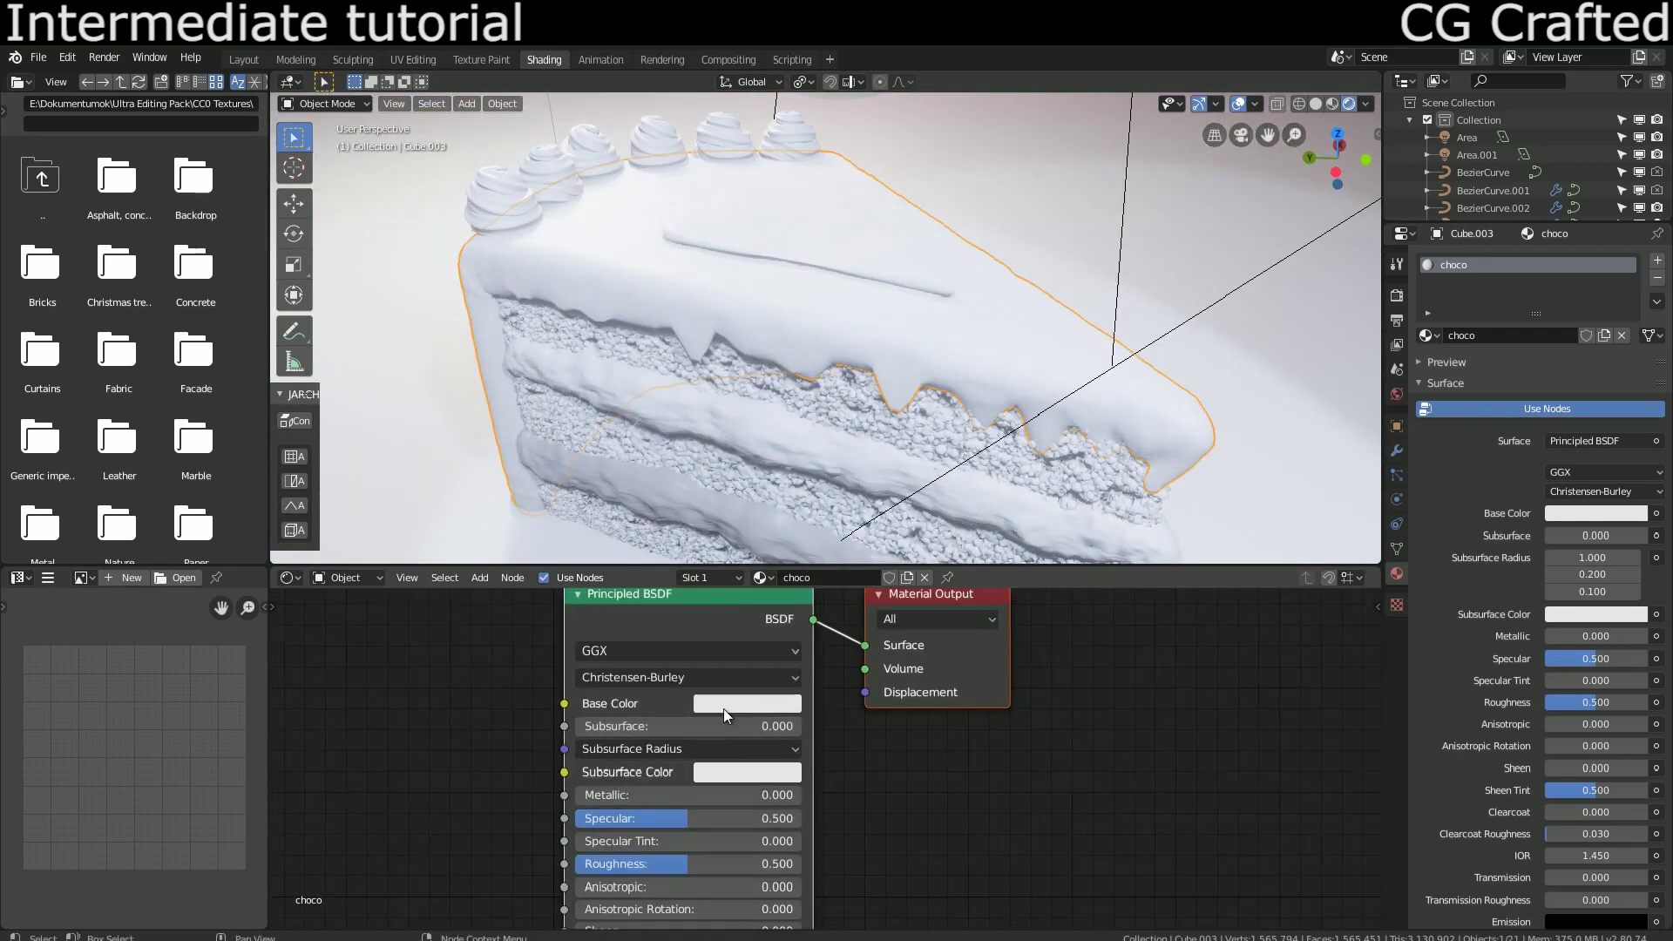
# Step: Set the Base Color of the choco material's Principled BSDF to dark brown, hex 4C3226
pyautogui.click(733, 703)
pyautogui.click(872, 488)
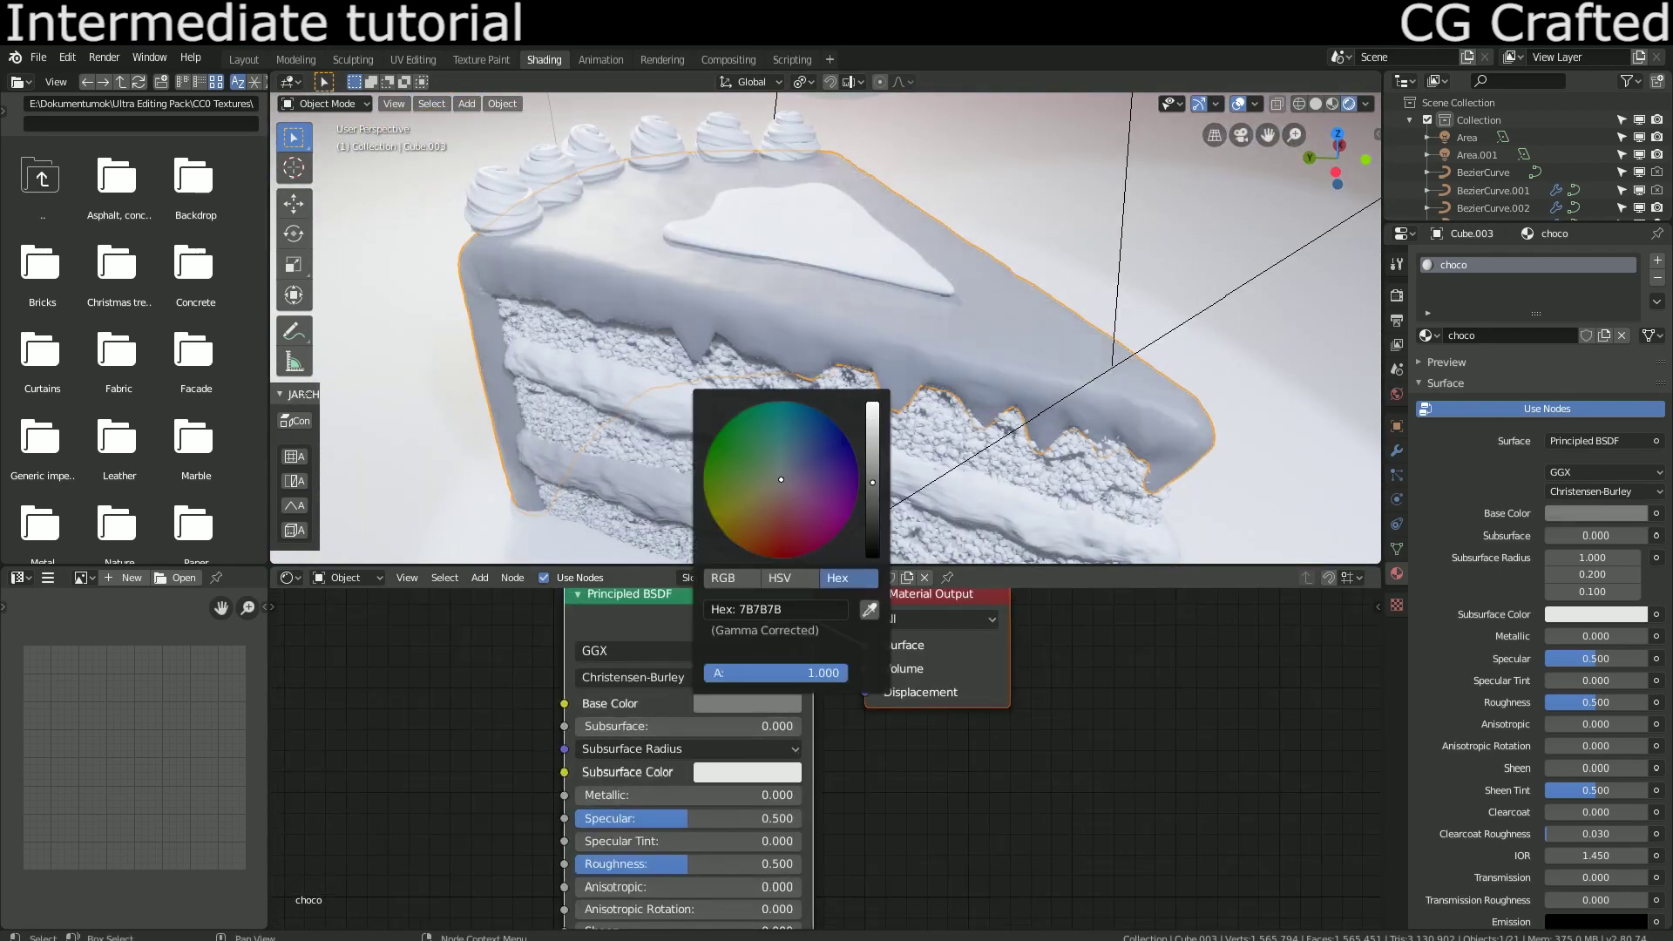
pyautogui.moveTo(808, 484); pyautogui.dragTo(762, 528)
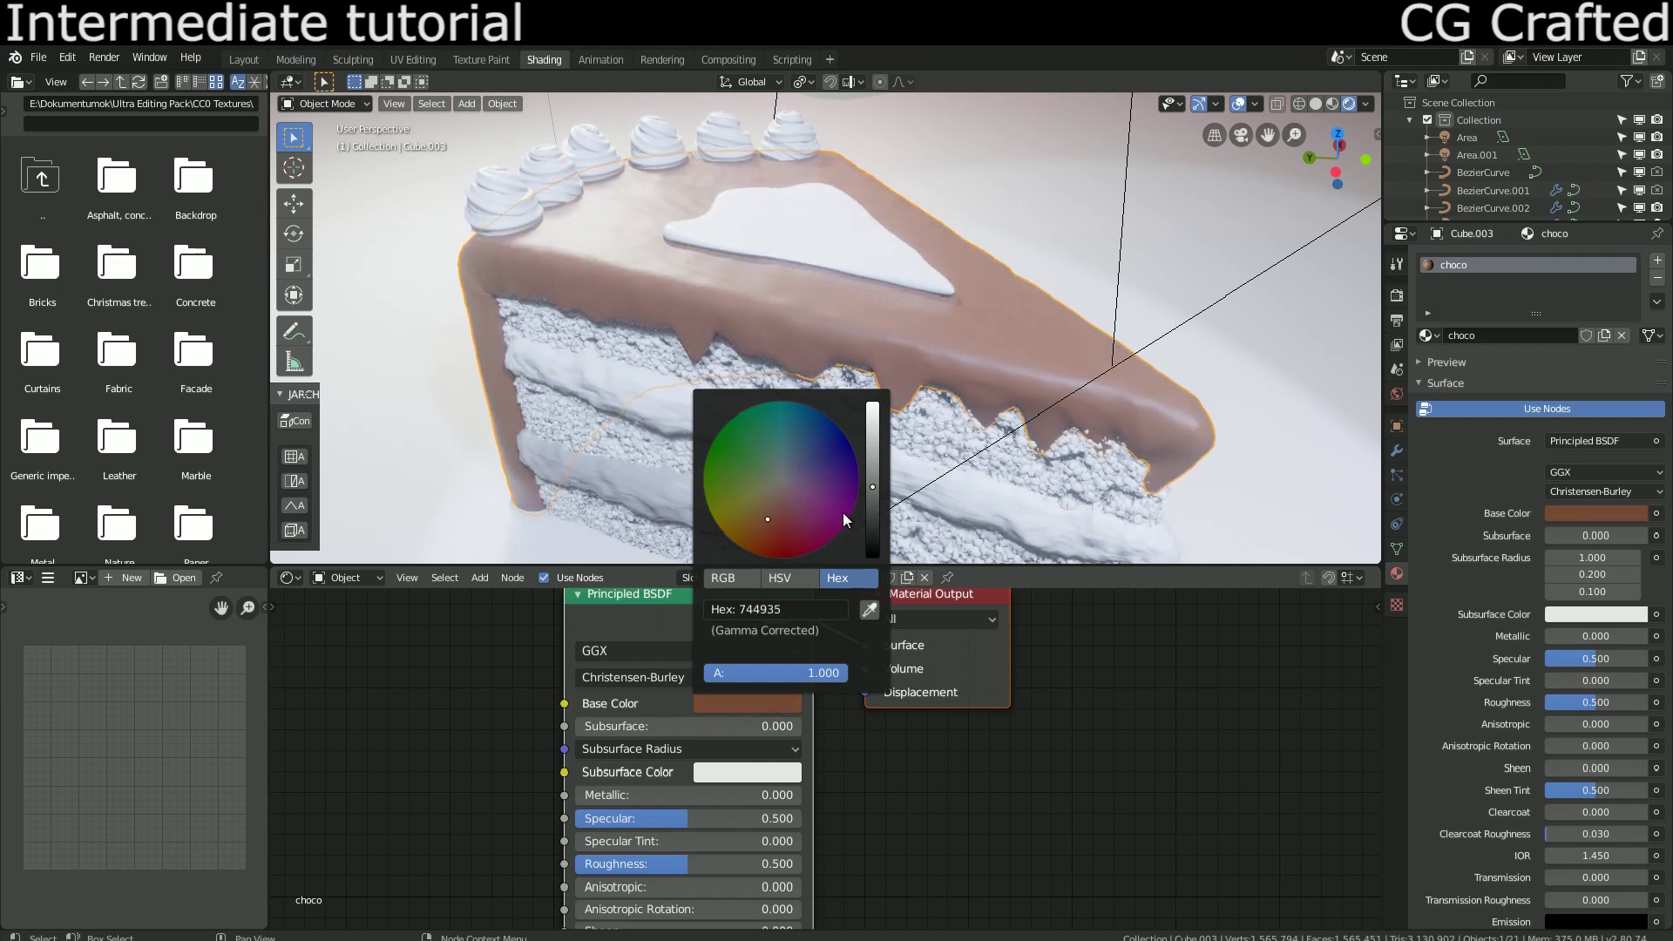
pyautogui.moveTo(872, 493); pyautogui.dragTo(873, 498)
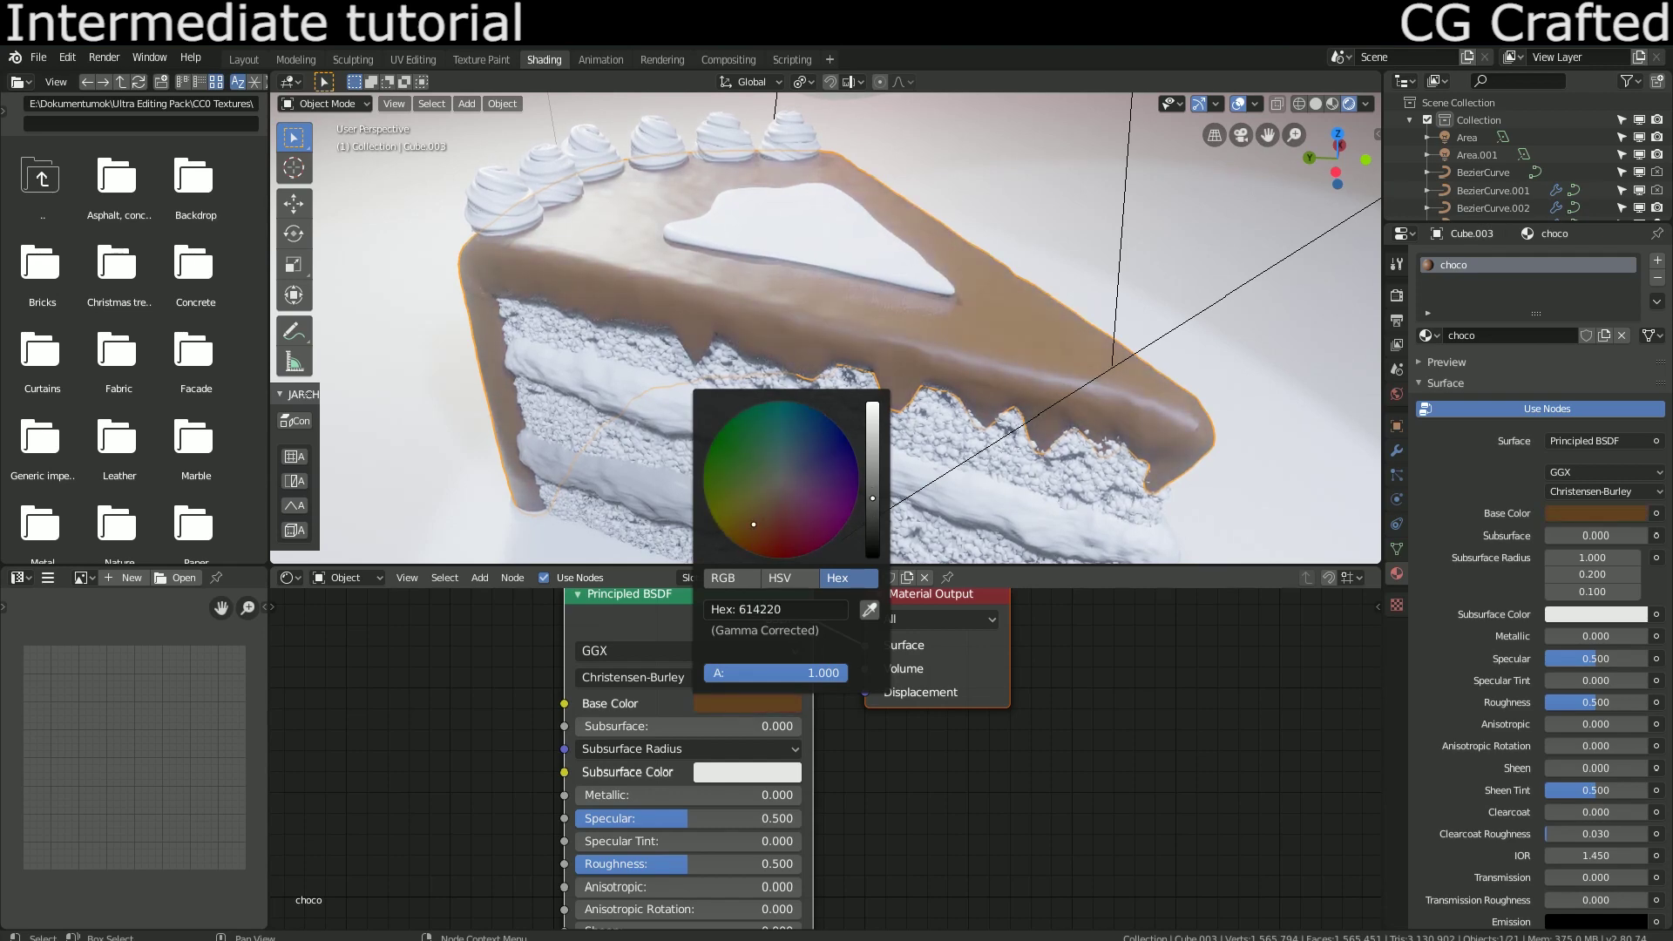
pyautogui.moveTo(753, 524); pyautogui.dragTo(752, 533)
pyautogui.moveTo(803, 425); pyautogui.dragTo(856, 522, button='middle')
pyautogui.click(749, 703)
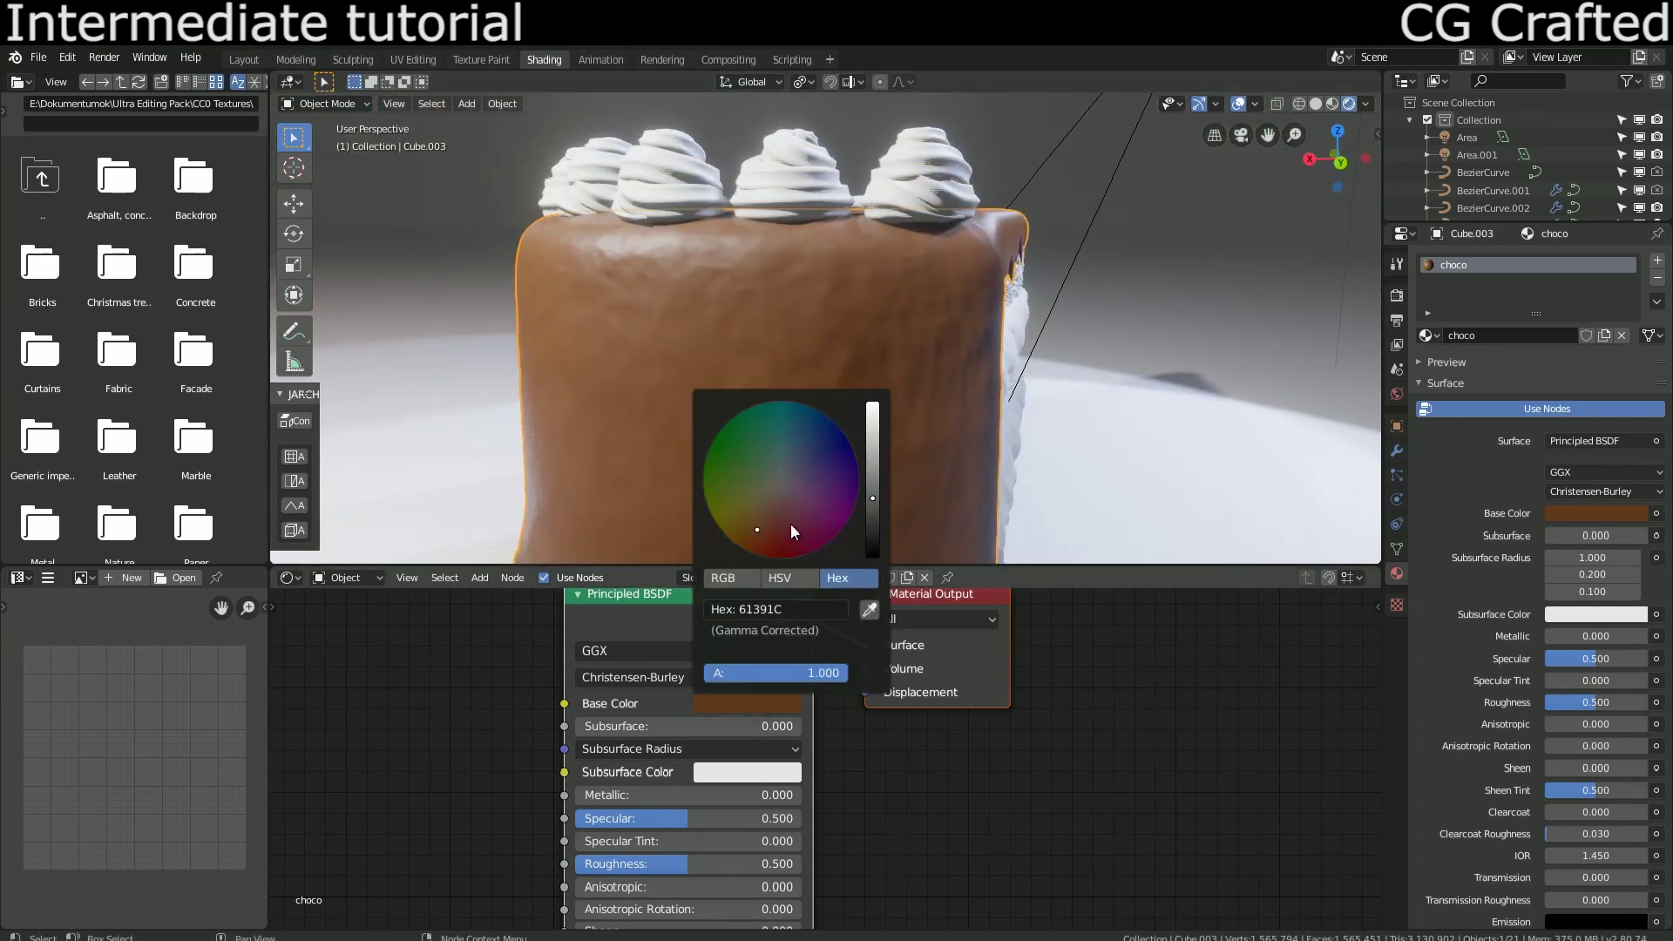
pyautogui.moveTo(873, 499); pyautogui.dragTo(873, 512)
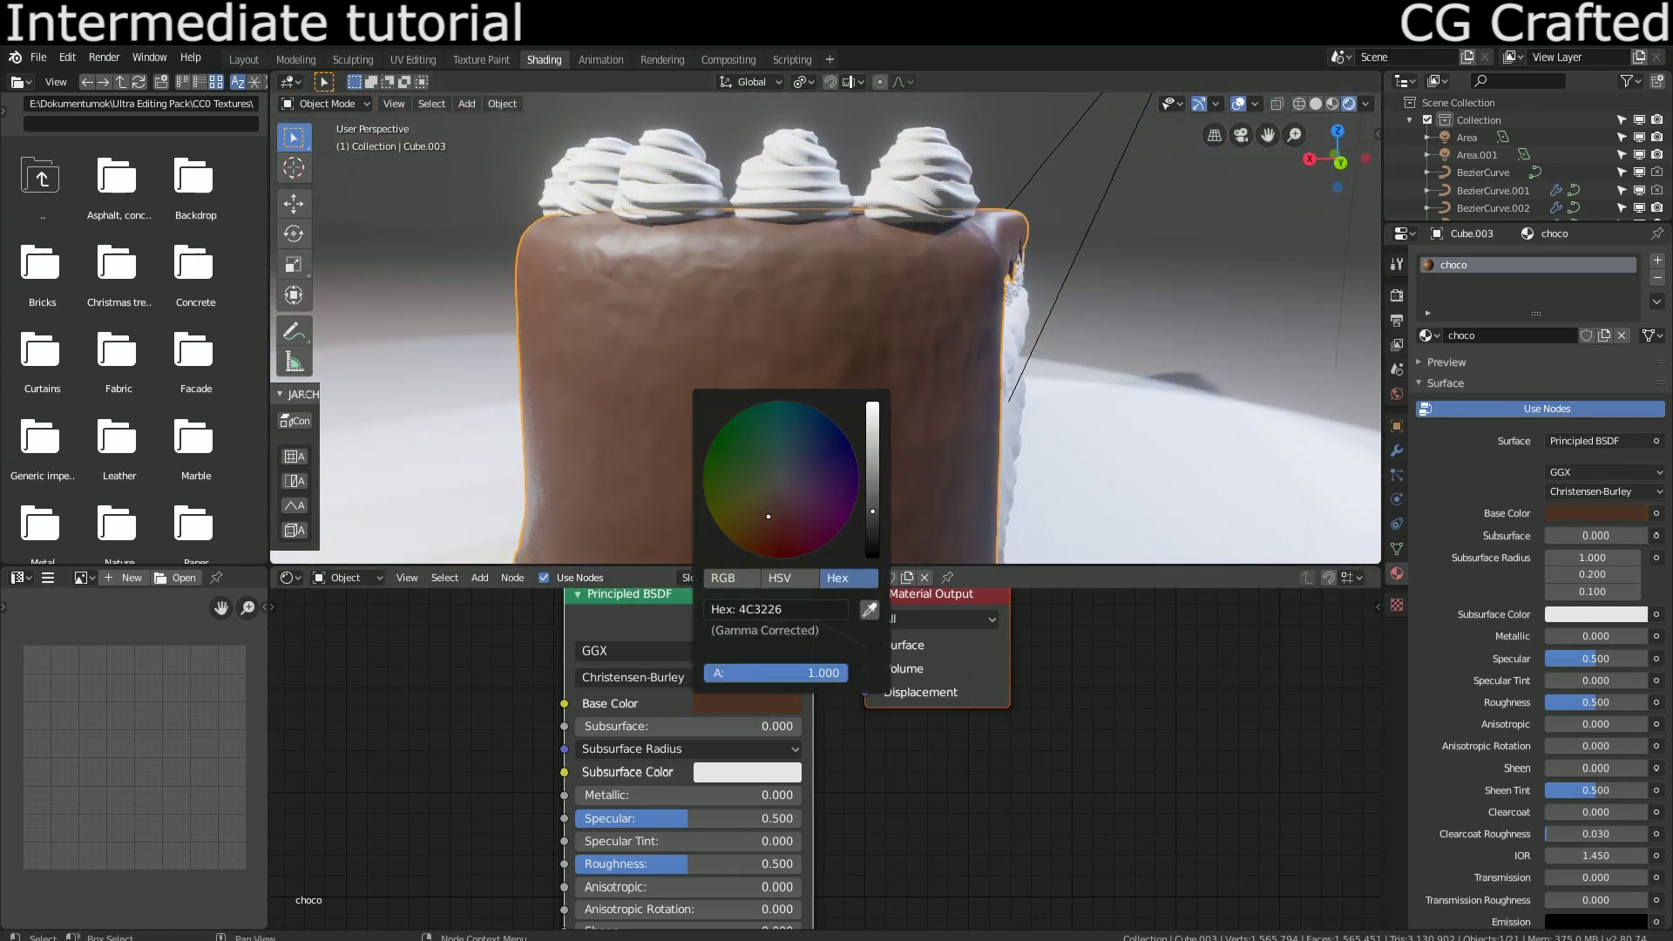
pyautogui.moveTo(868, 513); pyautogui.dragTo(927, 415, button='middle')
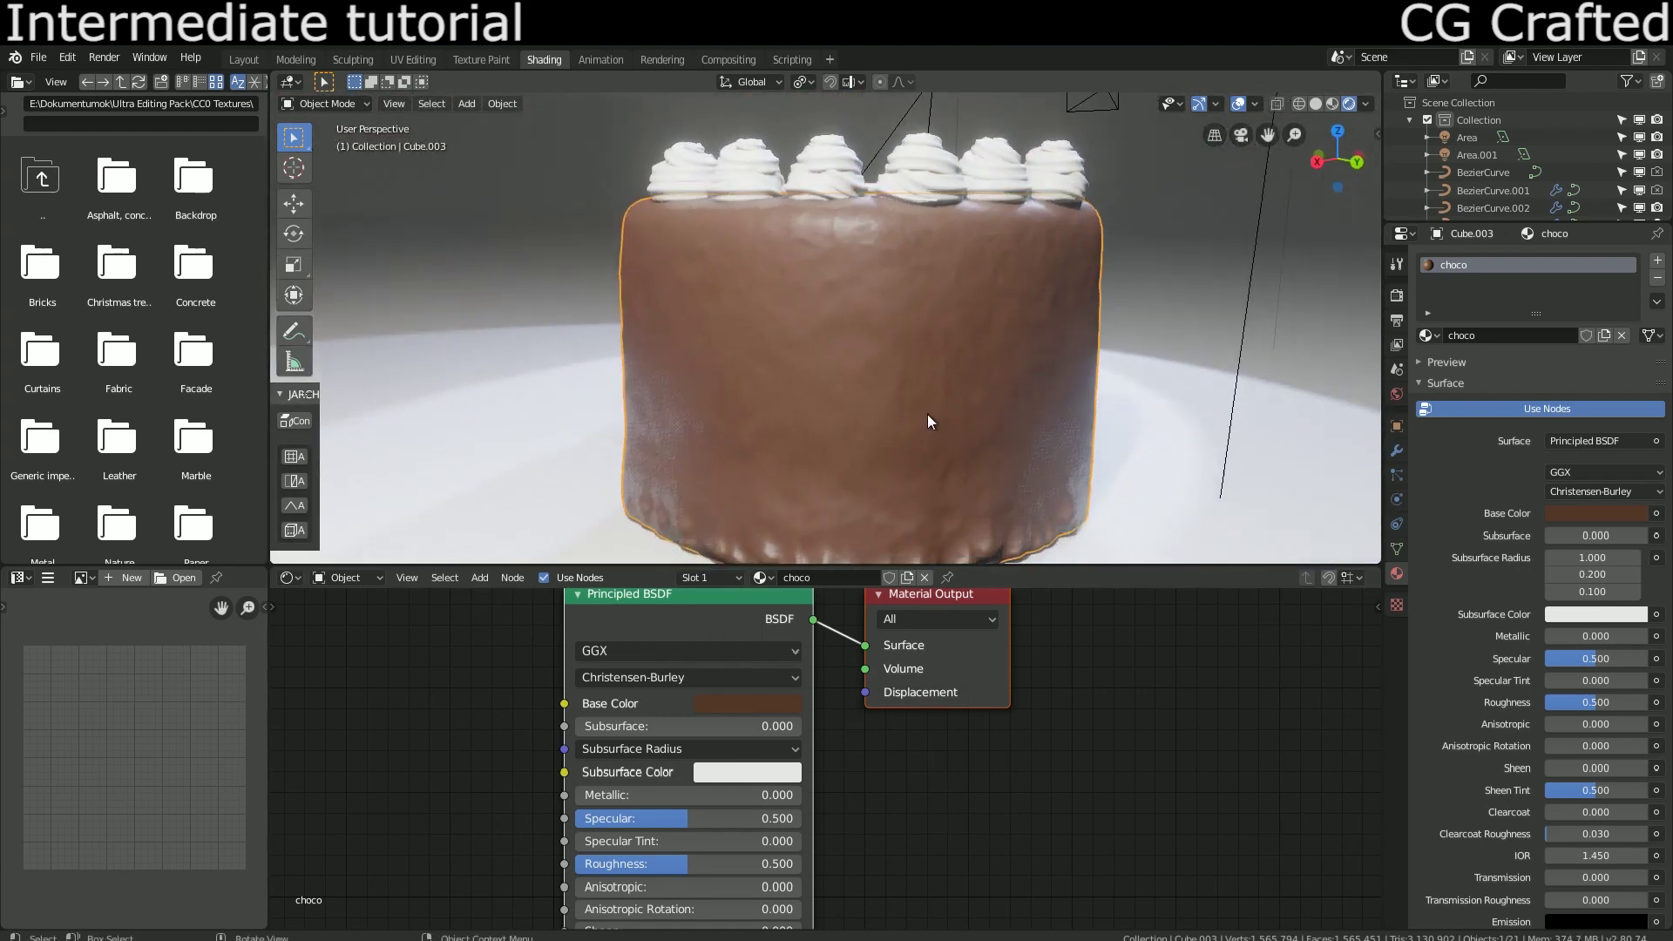
# Step: Set the choco shader's Specular to 0.855 and its Roughness to 0.409
pyautogui.scroll(2, 755, 652)
pyautogui.scroll(-2, 681, 740)
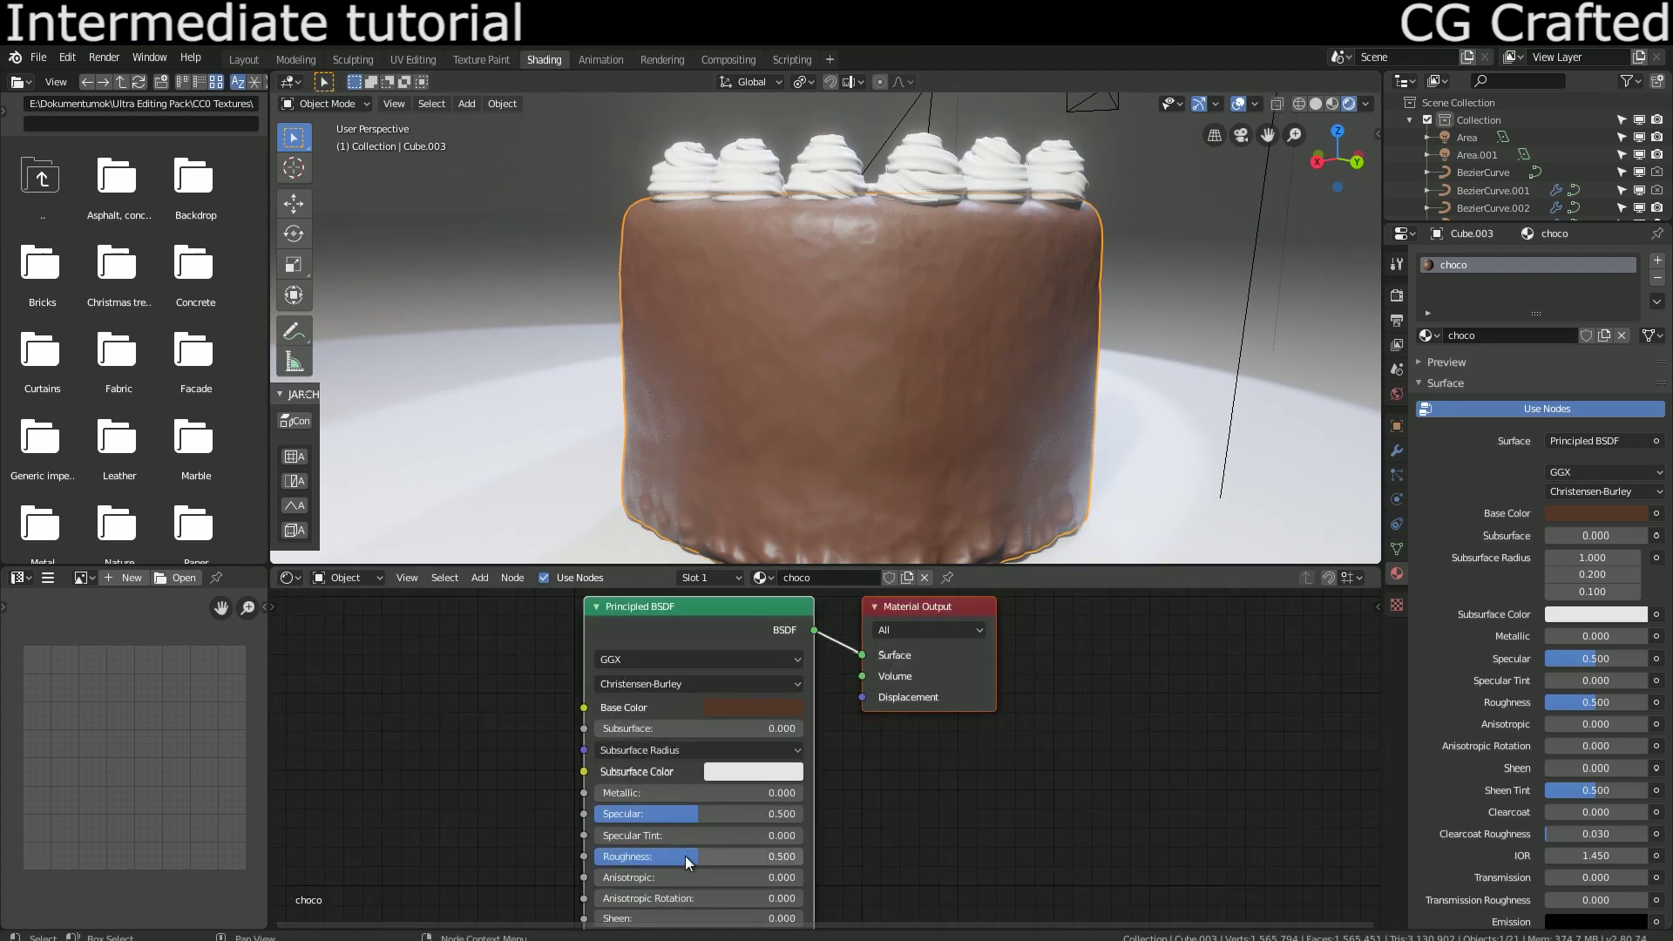
pyautogui.moveTo(695, 857); pyautogui.dragTo(751, 818)
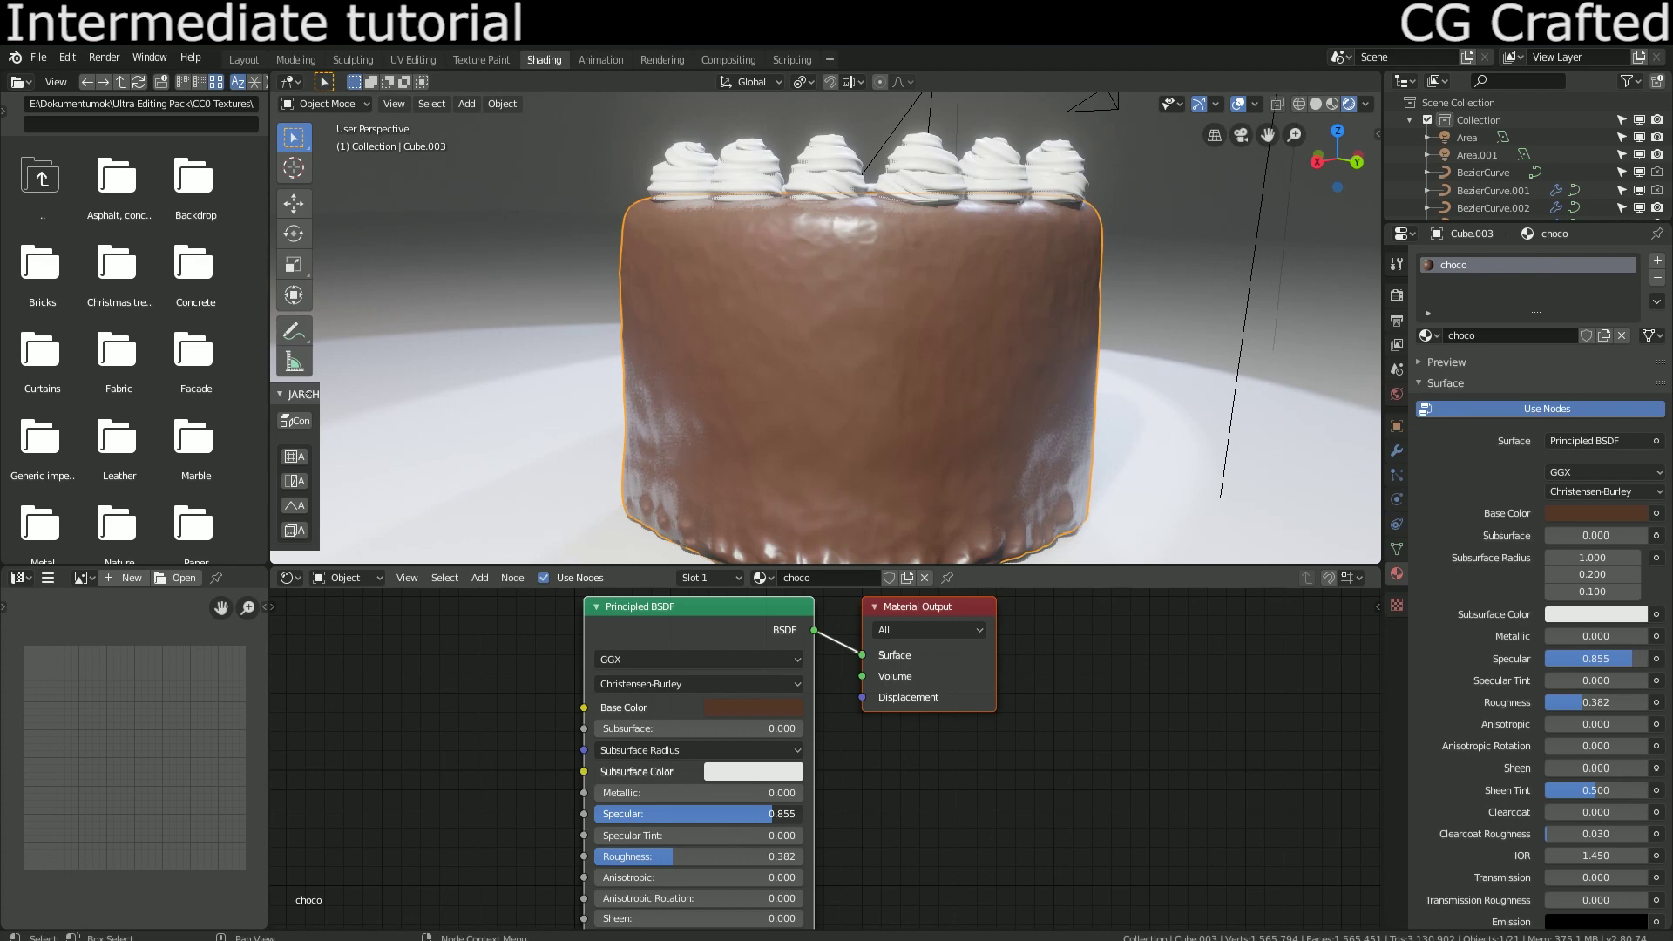
pyautogui.moveTo(1002, 453); pyautogui.dragTo(733, 540, button='middle')
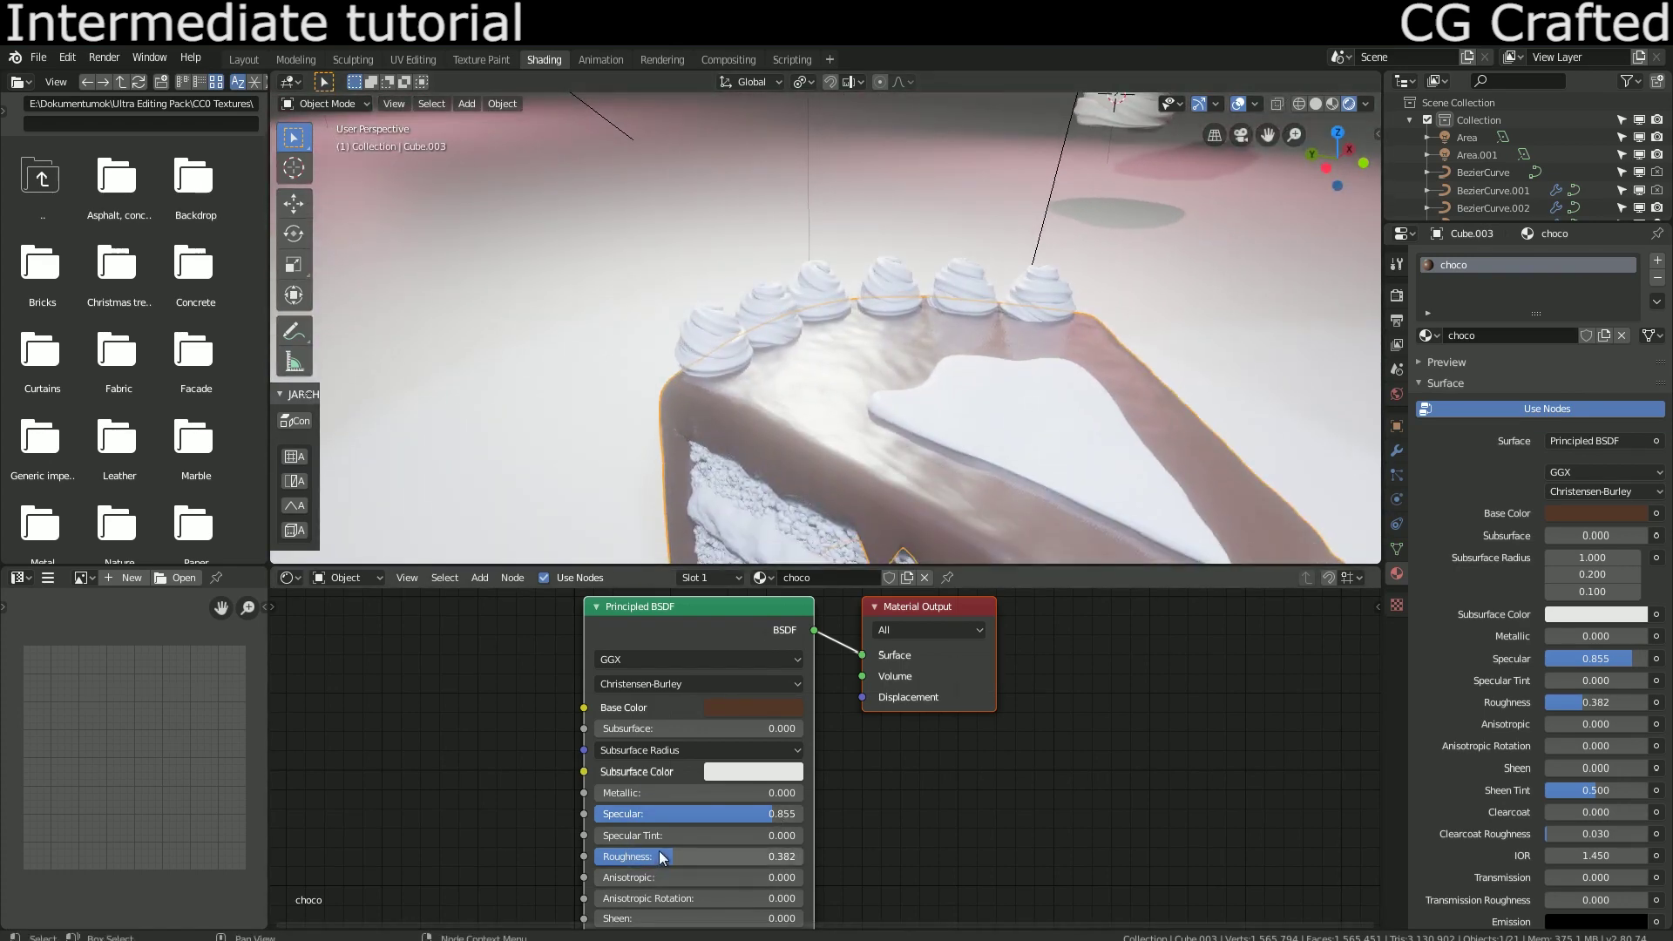
pyautogui.moveTo(662, 858); pyautogui.dragTo(676, 859)
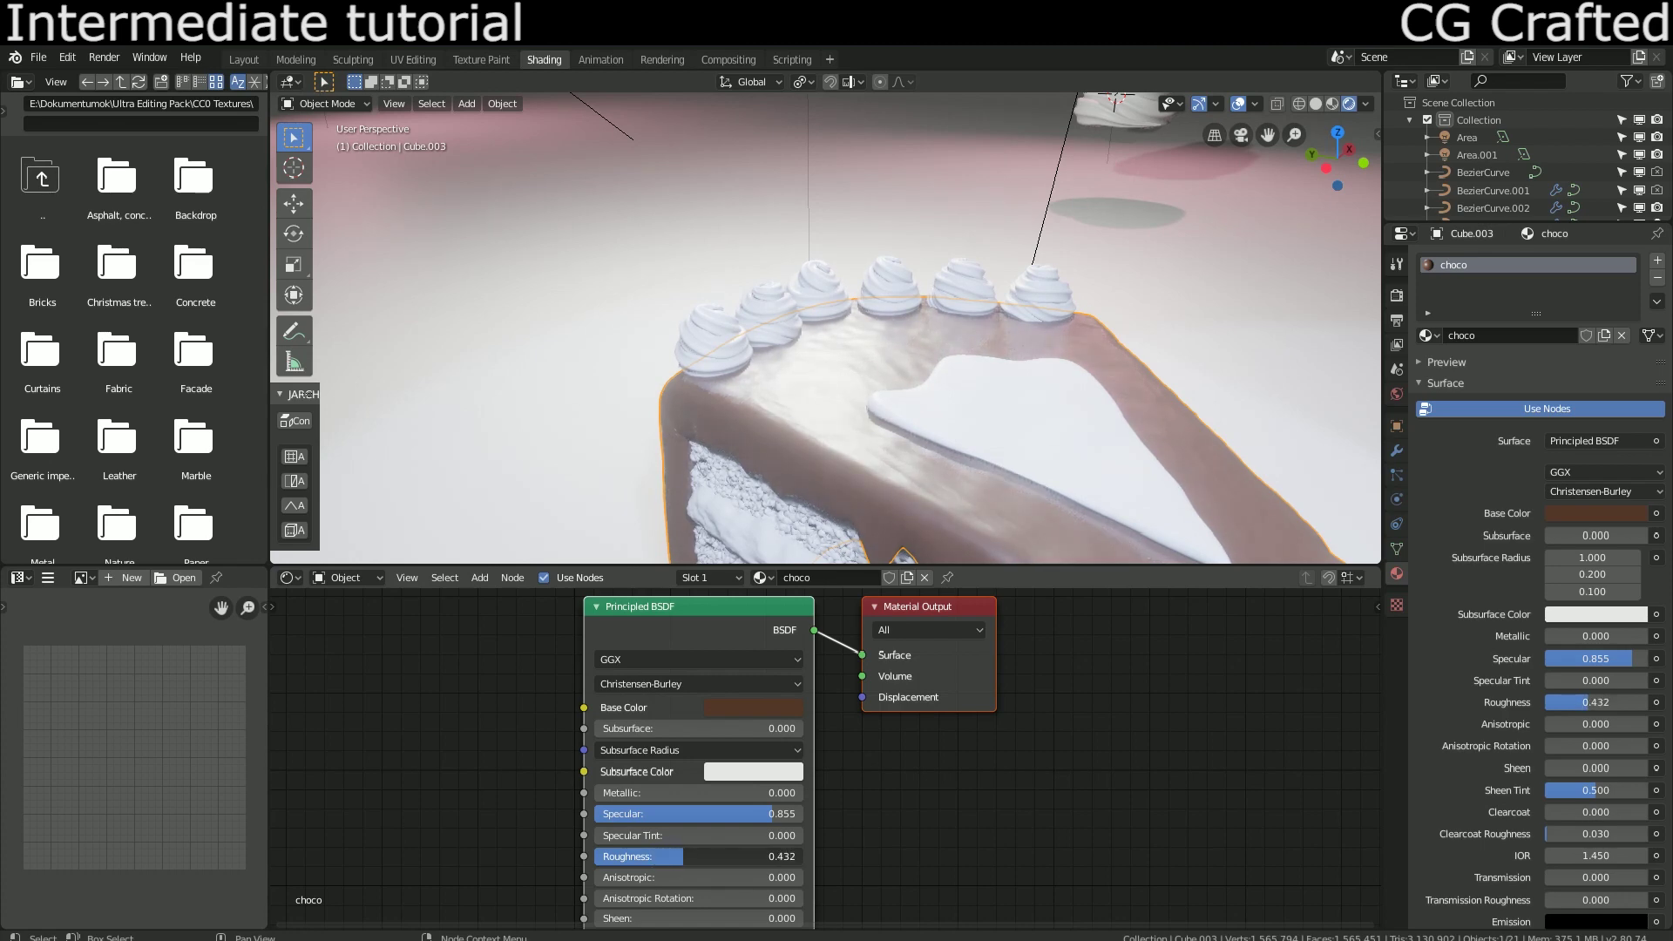
pyautogui.moveTo(767, 488); pyautogui.dragTo(793, 447, button='middle')
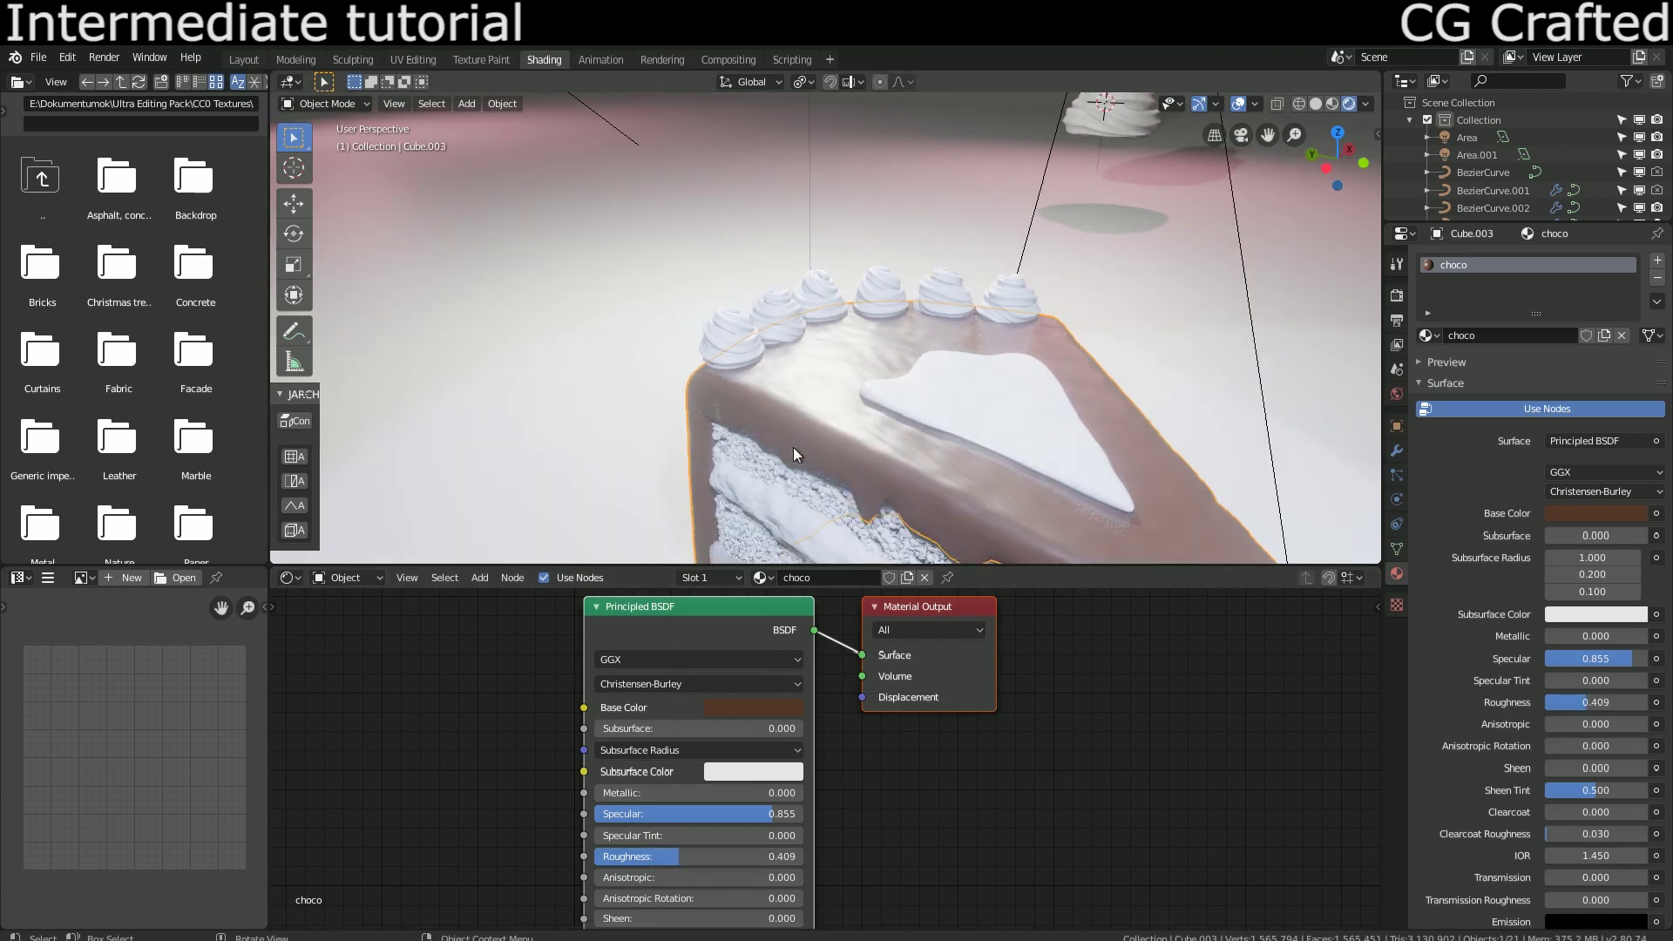
# Step: Raise the Subsurface amount of the choco material's Principled BSDF to 1.000
pyautogui.moveTo(896, 422); pyautogui.dragTo(810, 324, button='middle')
pyautogui.moveTo(896, 376); pyautogui.dragTo(859, 323, button='middle')
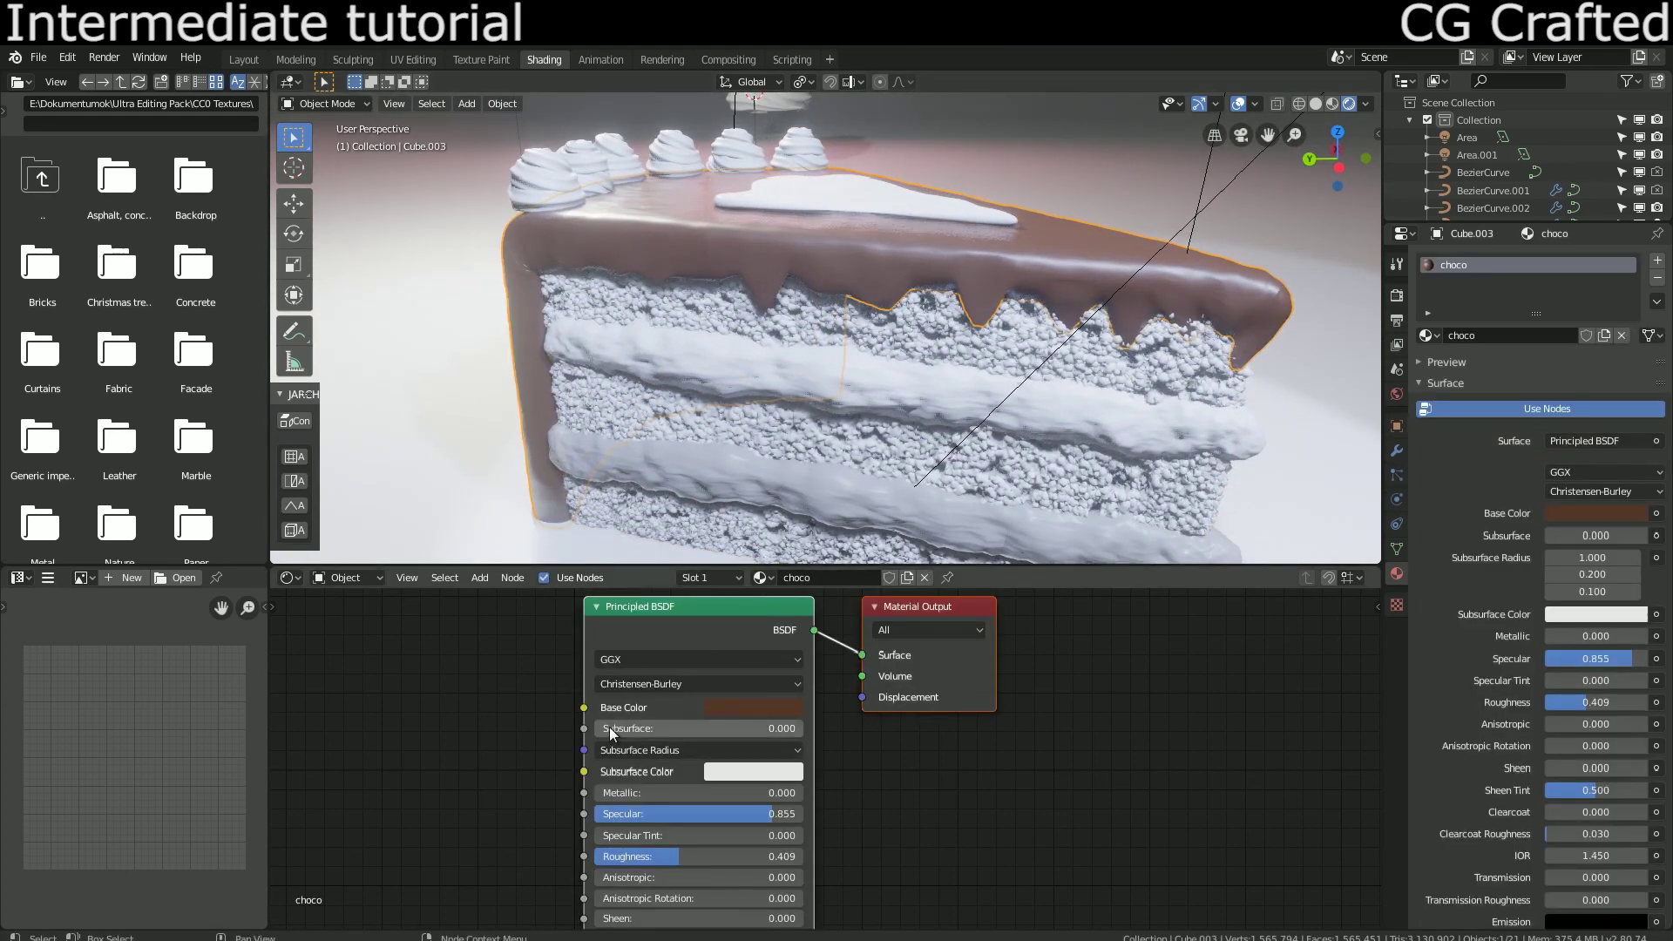
pyautogui.moveTo(613, 734); pyautogui.dragTo(785, 734)
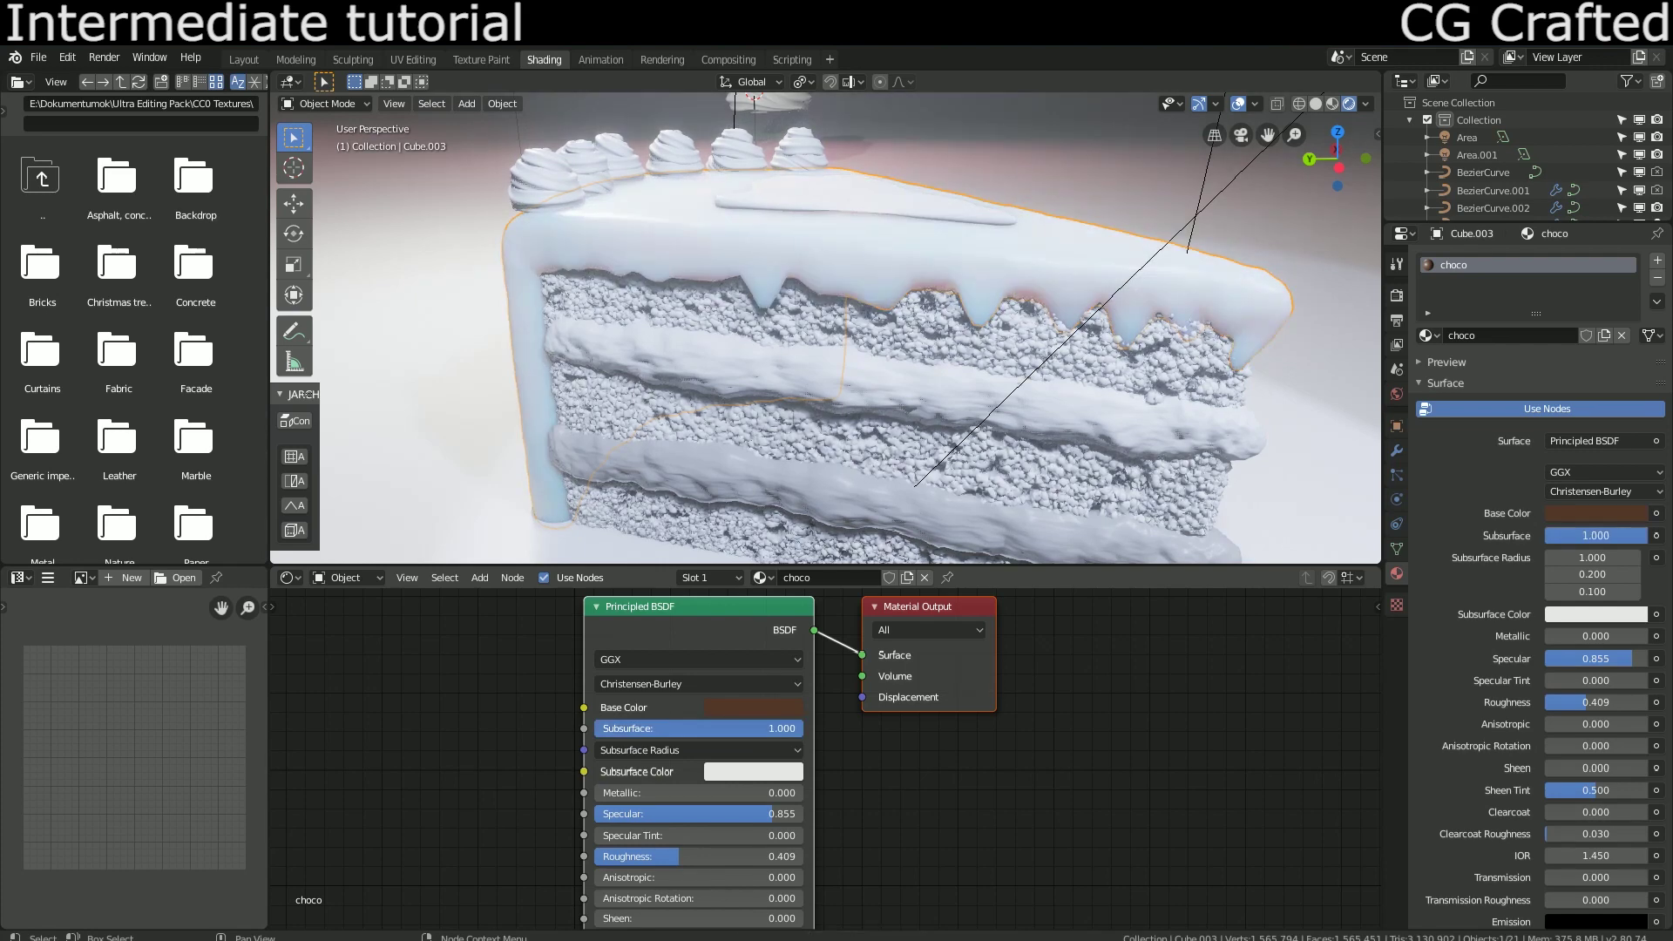
pyautogui.moveTo(739, 434); pyautogui.dragTo(728, 429, button='middle')
pyautogui.scroll(1, 732, 431)
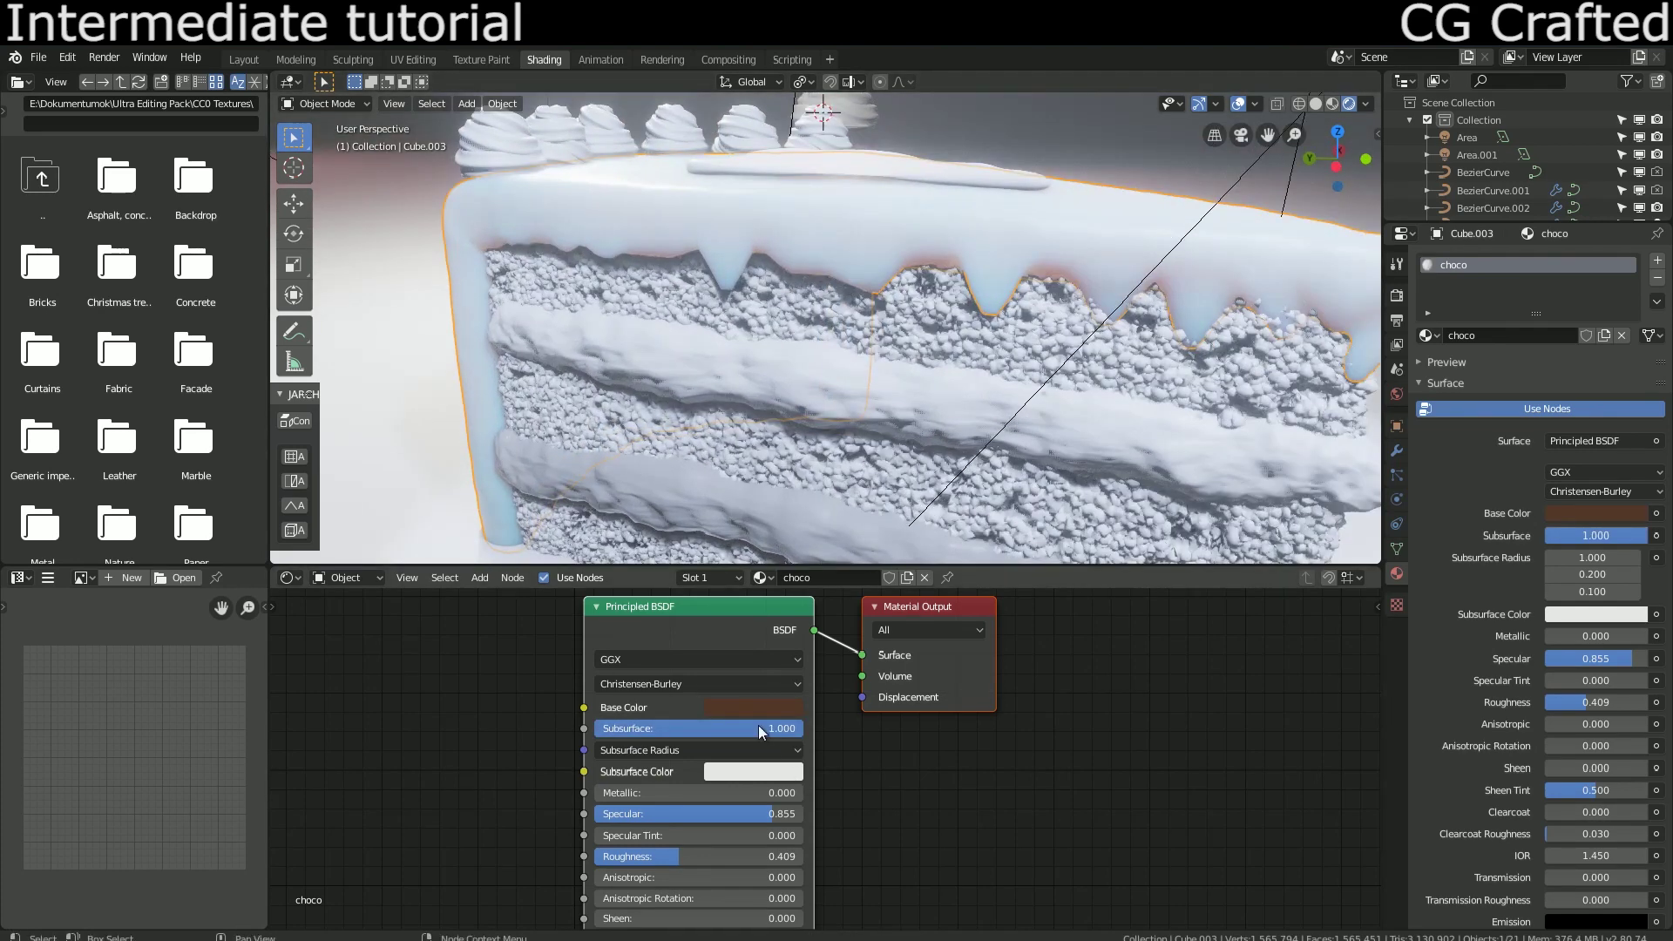
# Step: Set the first Subsurface Radius value of the choco shader to 0.1
pyautogui.click(745, 749)
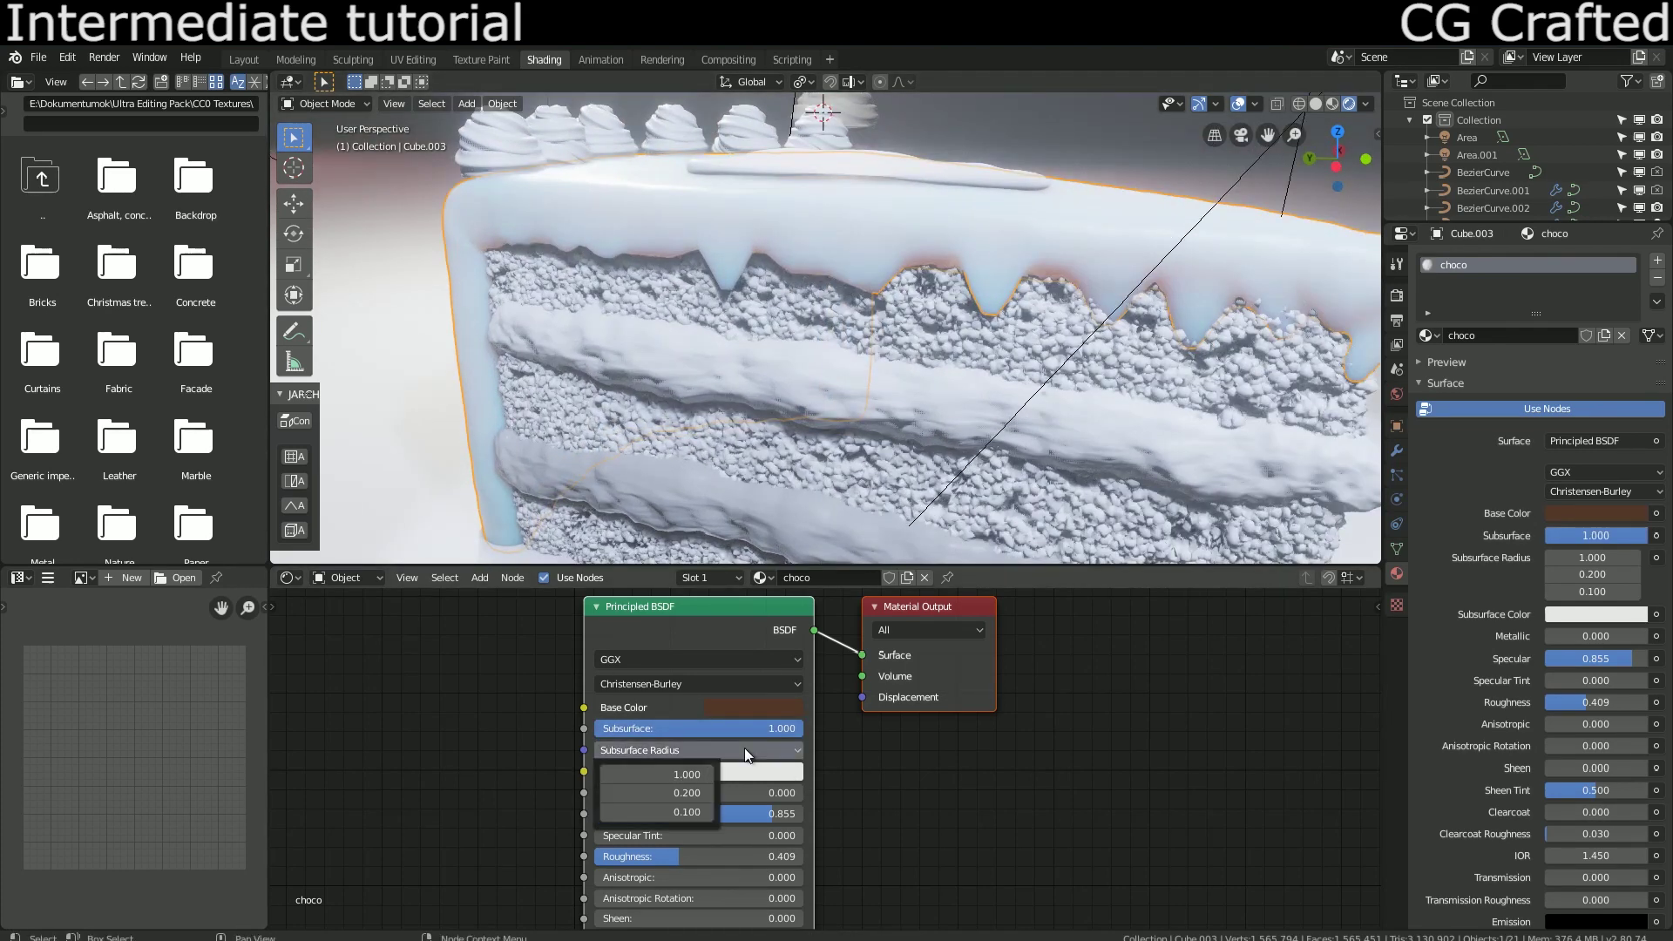
pyautogui.click(676, 772)
pyautogui.write('0.1')
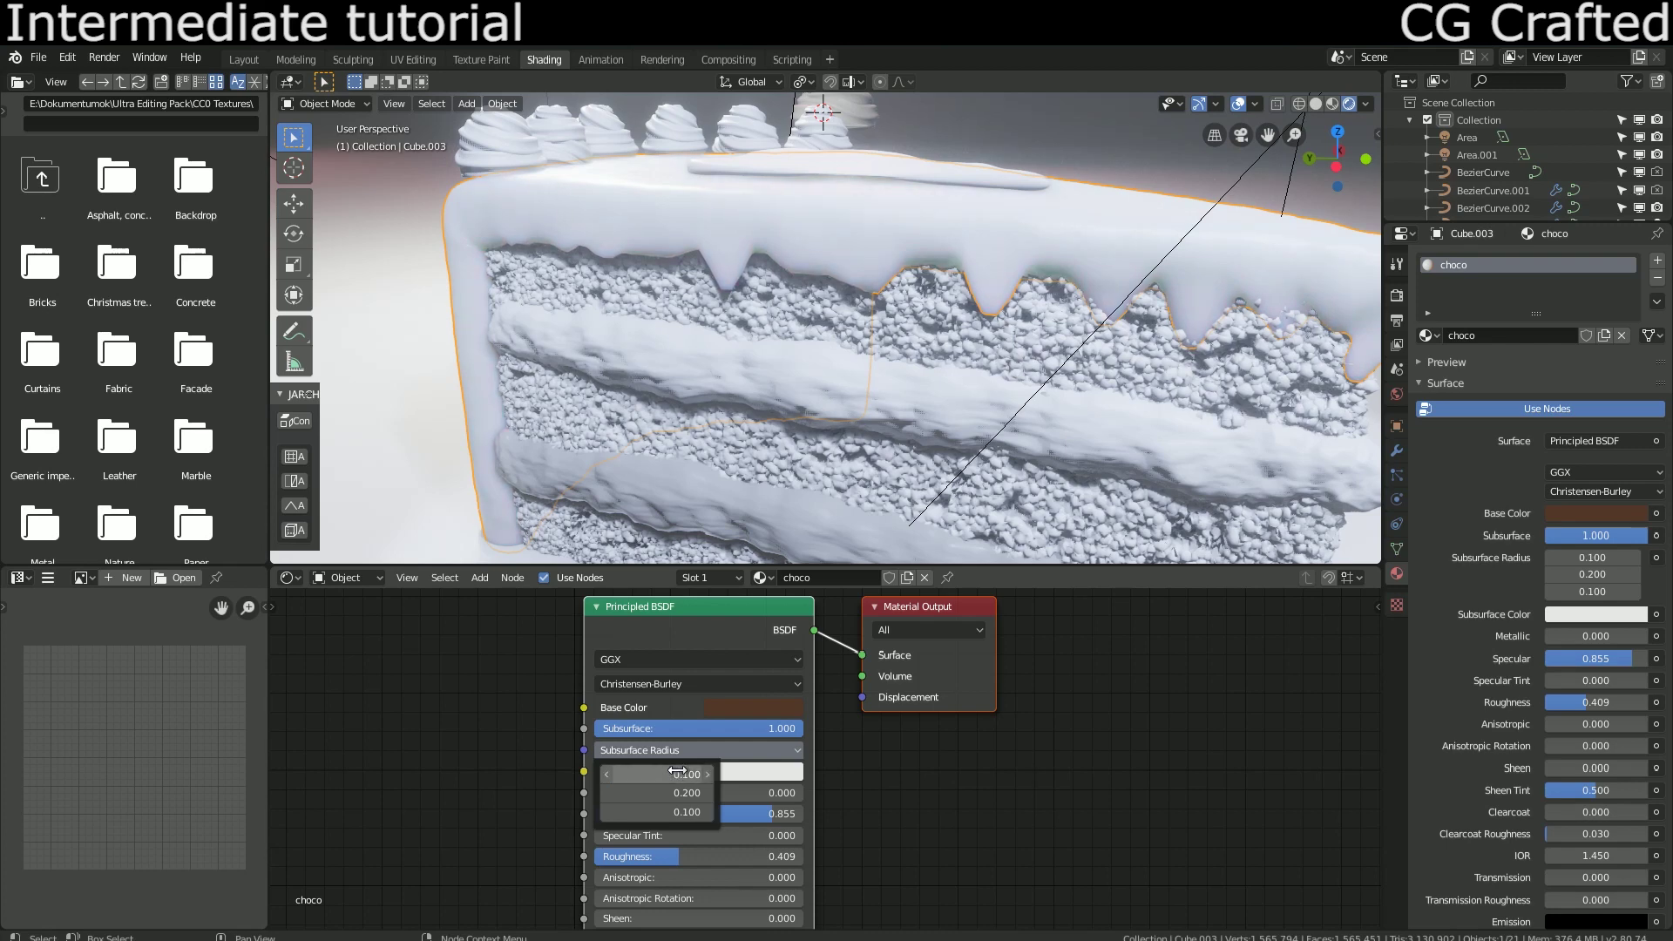
pyautogui.press('Return')
pyautogui.moveTo(810, 515); pyautogui.dragTo(741, 502, button='middle')
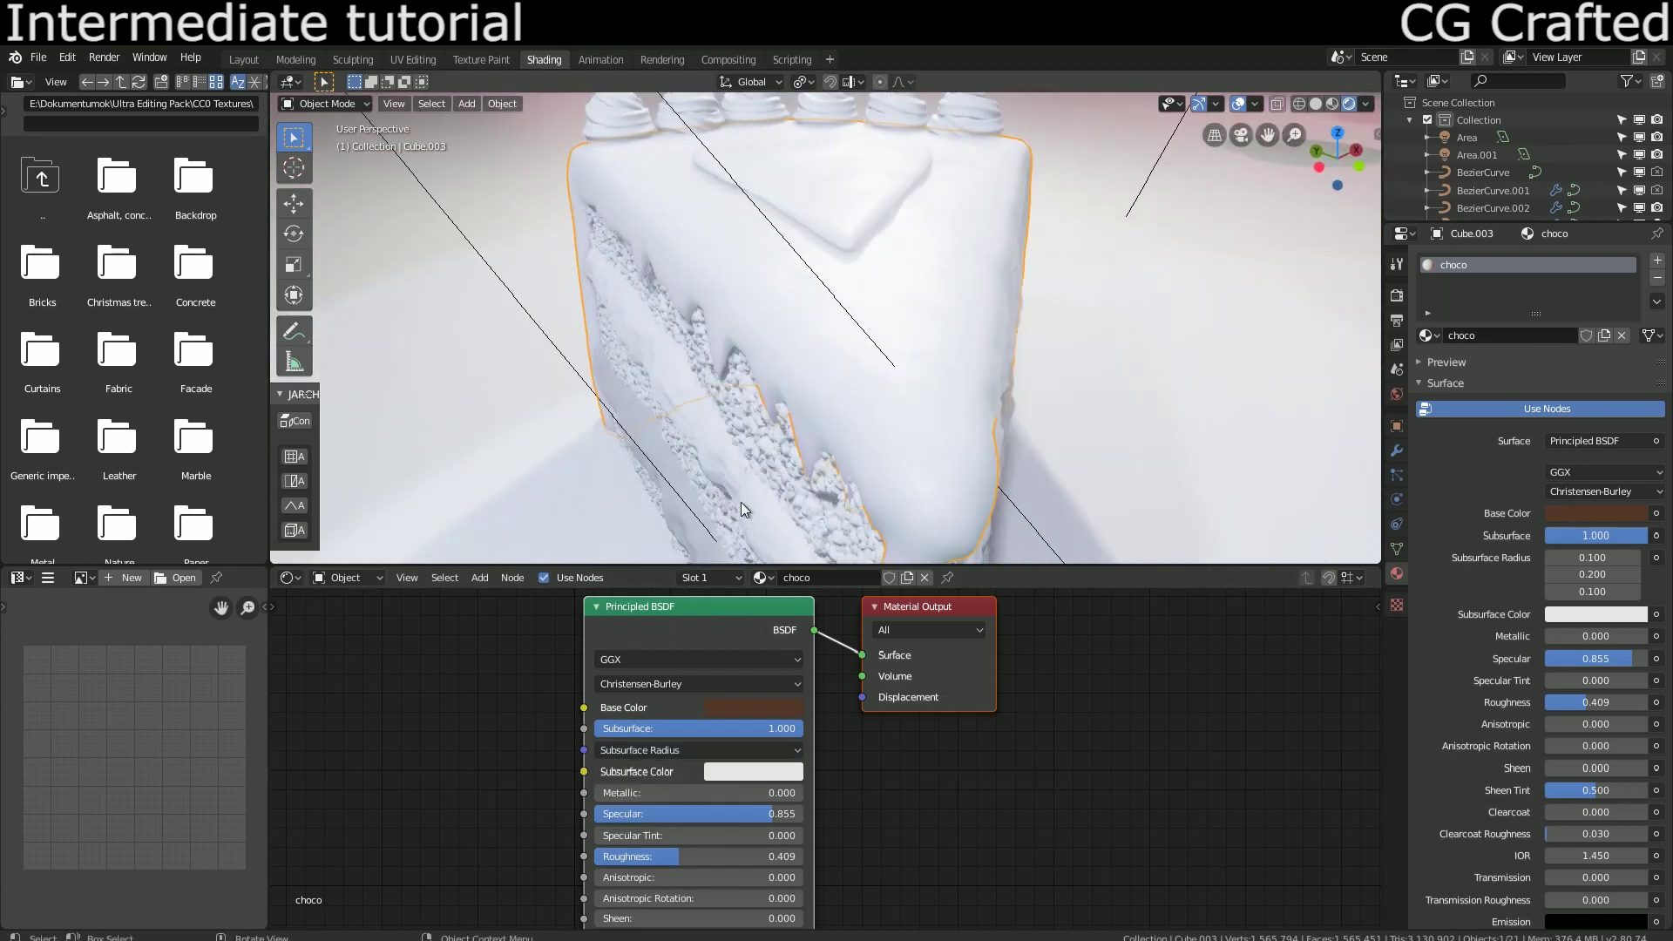
# Step: Set the choco shader's Subsurface Color to a dark reddish brown and its Subsurface amount to 0.000
pyautogui.click(754, 772)
pyautogui.click(869, 583)
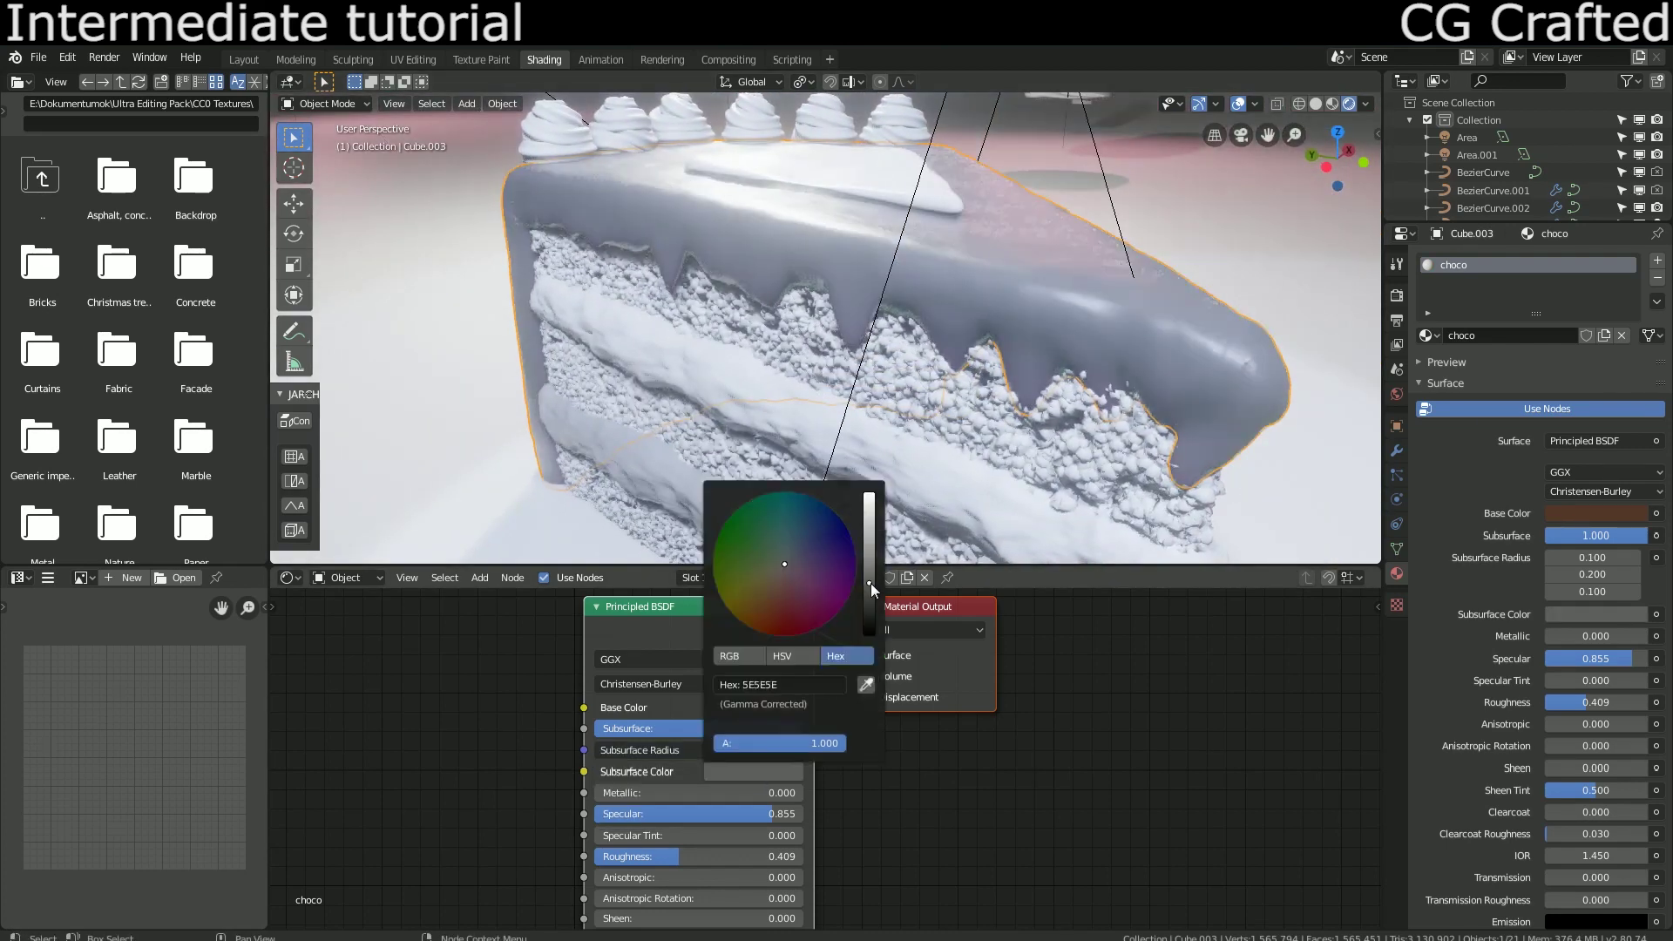
pyautogui.moveTo(791, 570); pyautogui.dragTo(869, 602)
pyautogui.moveTo(776, 472); pyautogui.dragTo(719, 480, button='middle')
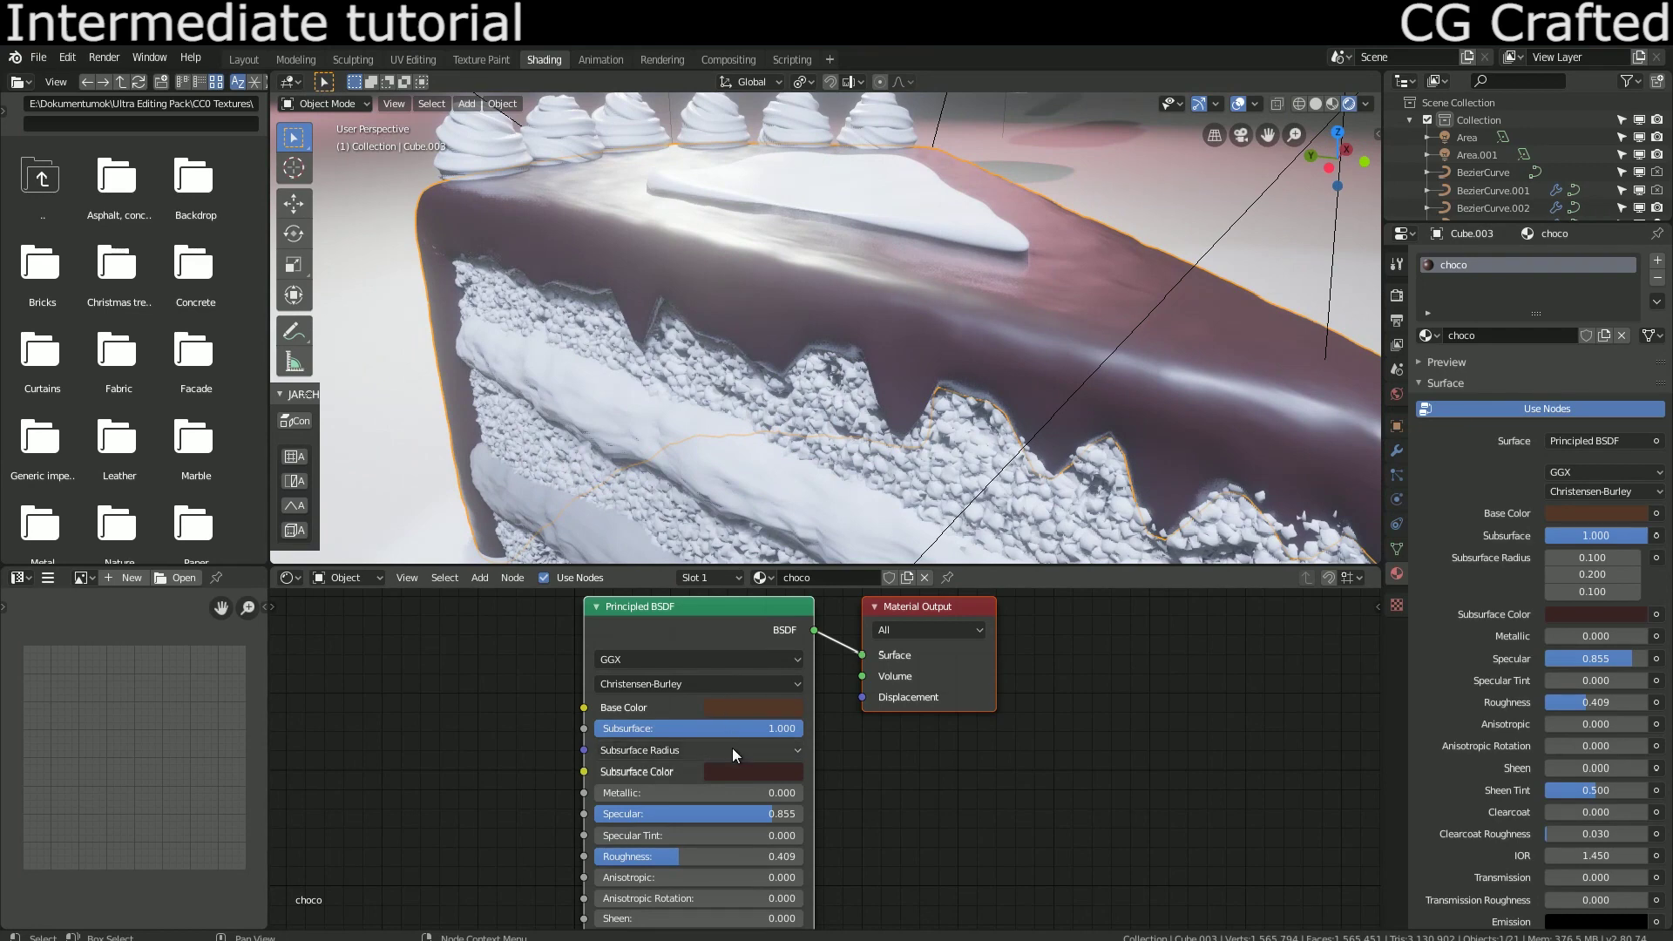
pyautogui.moveTo(730, 729); pyautogui.dragTo(595, 729)
# Step: Move the Material Output node farther from the Principled BSDF and add a Mix Shader node between them
pyautogui.scroll(-3, 823, 697)
pyautogui.click(908, 641)
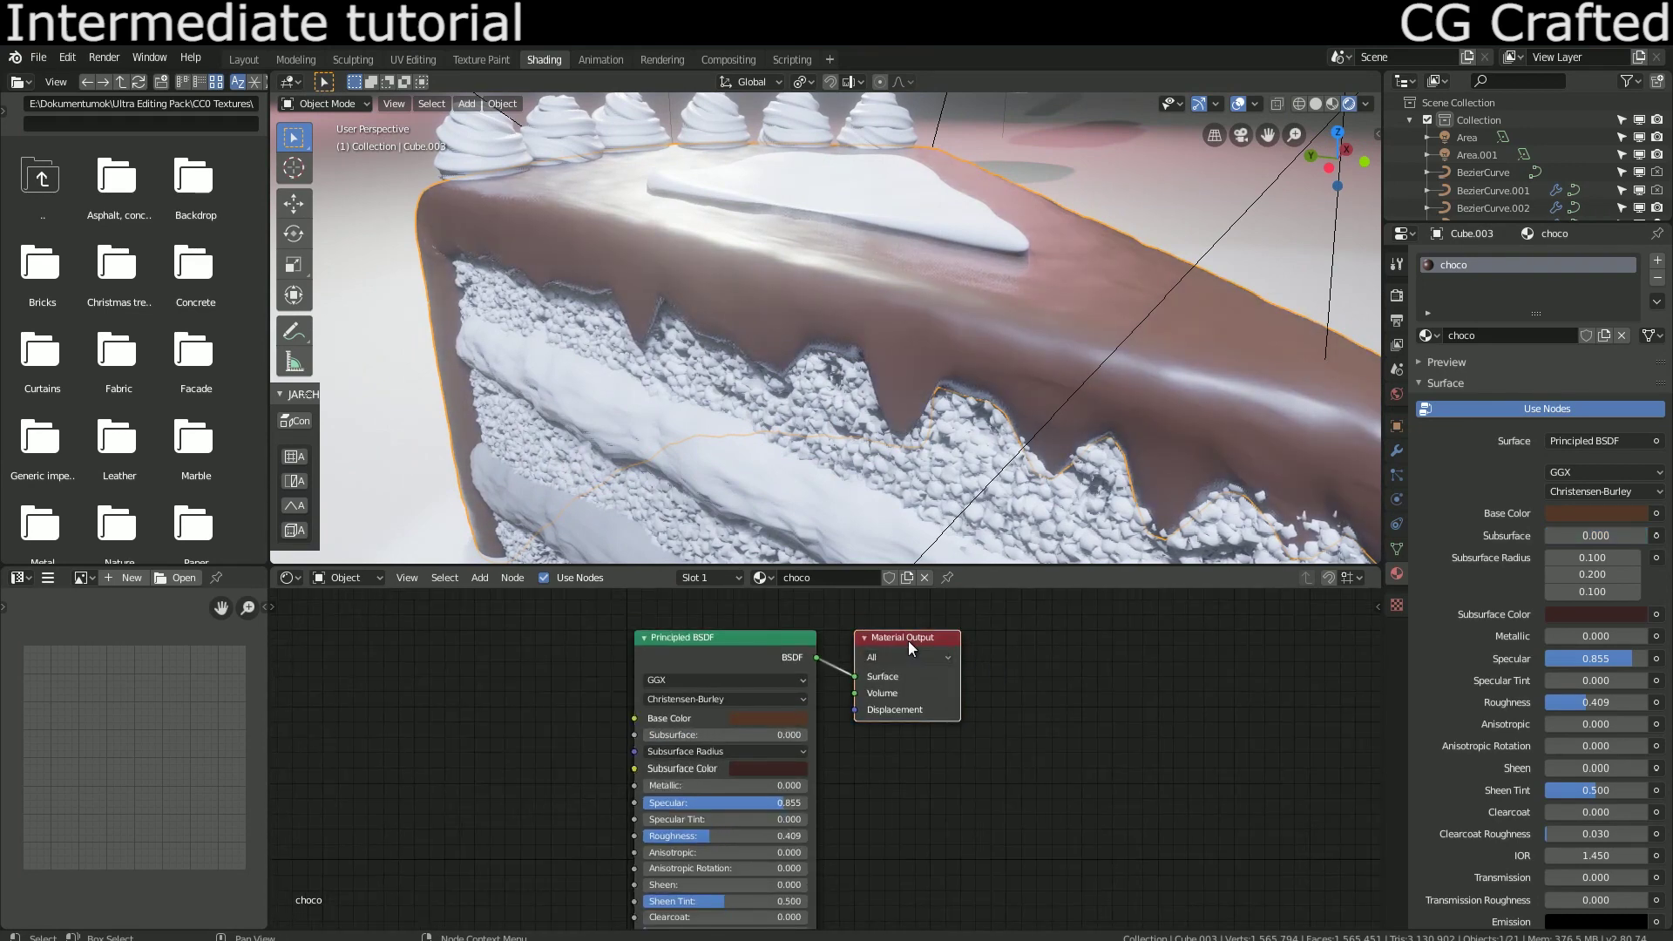
pyautogui.moveTo(908, 641); pyautogui.dragTo(1117, 662)
pyautogui.moveTo(1116, 662); pyautogui.dragTo(689, 669, button='middle')
pyautogui.hotkey('shift', 'a')
pyautogui.click(688, 670)
pyautogui.write('mix')
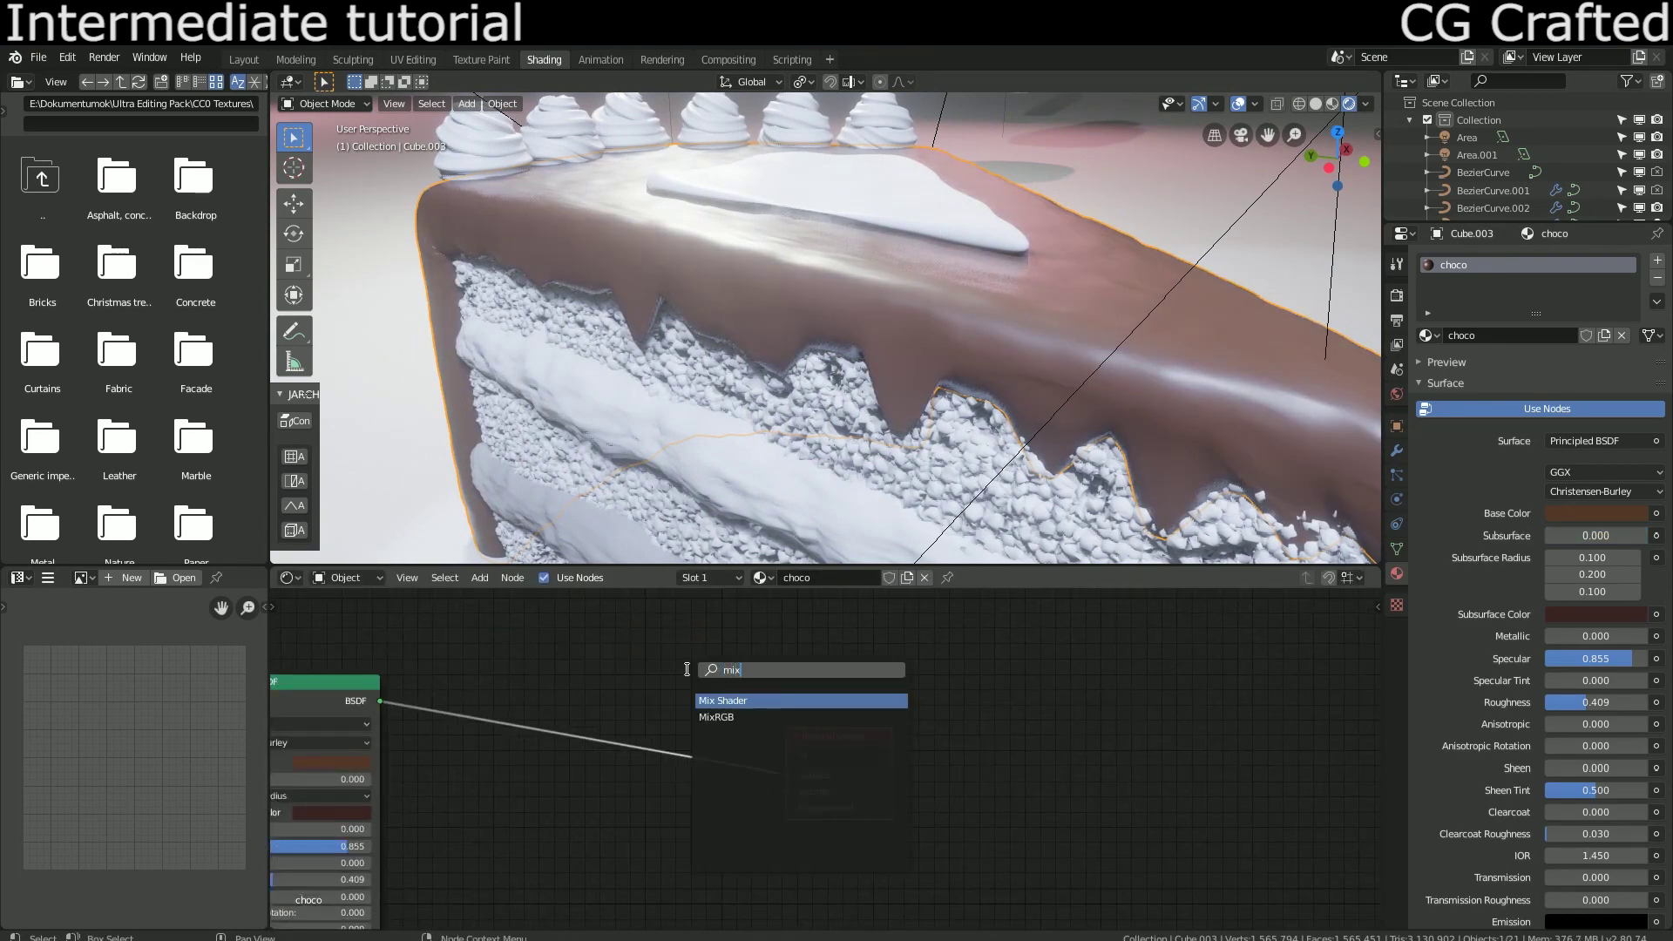
pyautogui.press('Return')
pyautogui.click(565, 771)
# Step: Add a Subsurface Scattering node and blend it with the Principled BSDF by linking the Mix Shader into the Material Output, using its second shader input
pyautogui.hotkey('shift', 'a')
pyautogui.click(586, 678)
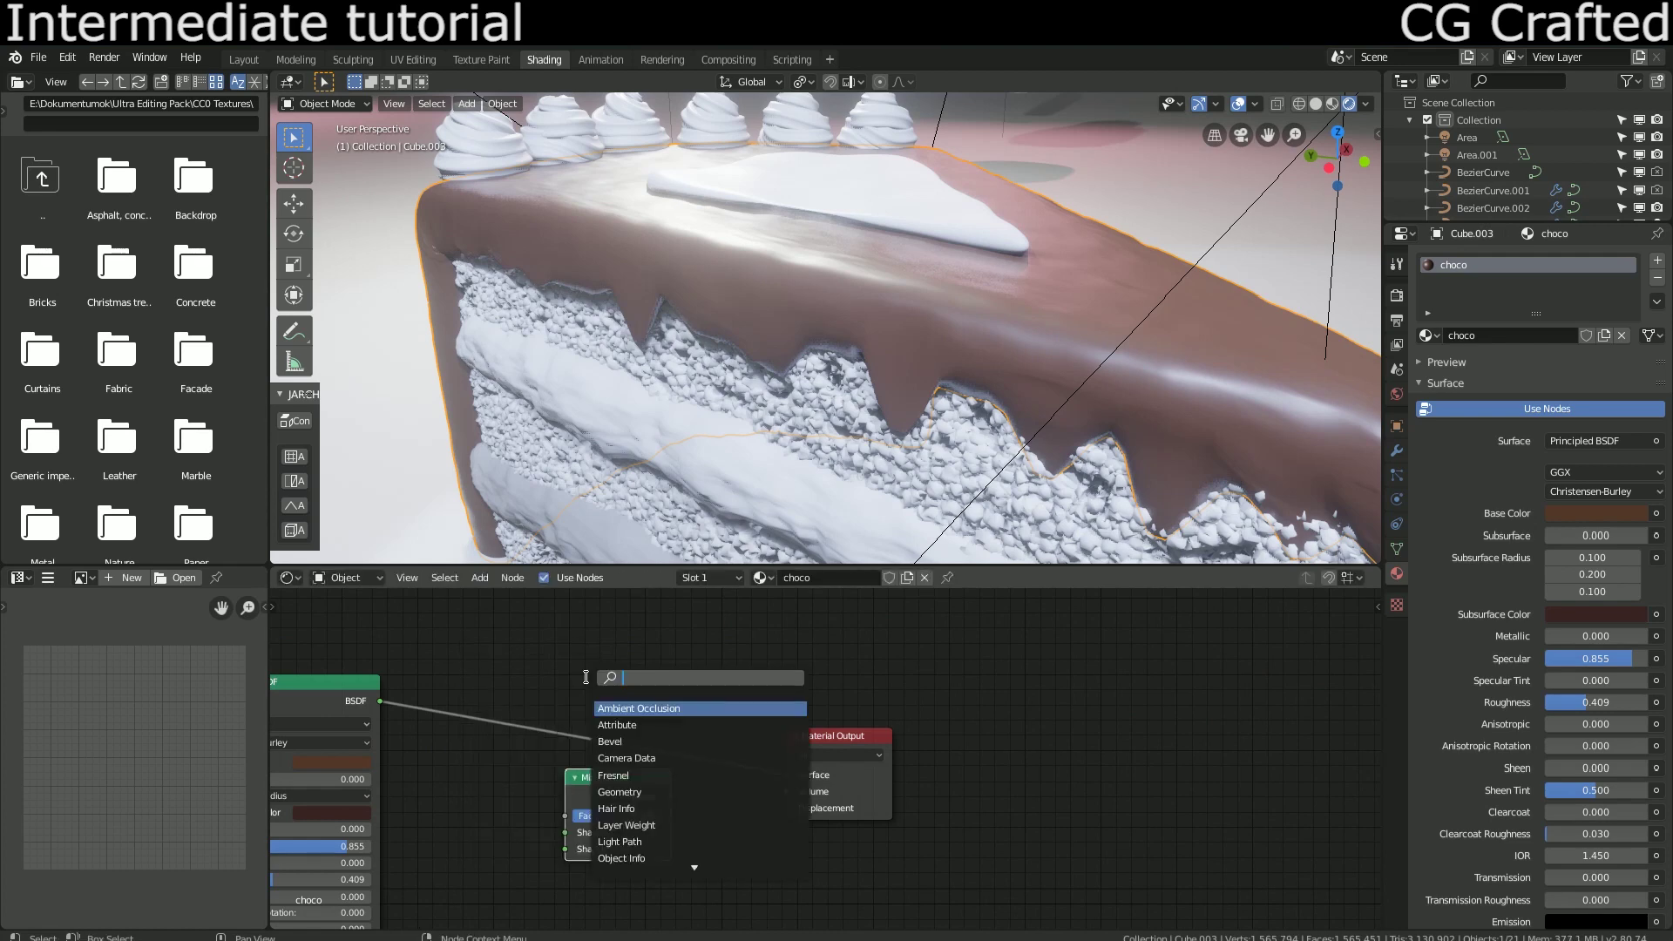
pyautogui.write('sub')
pyautogui.press('Return')
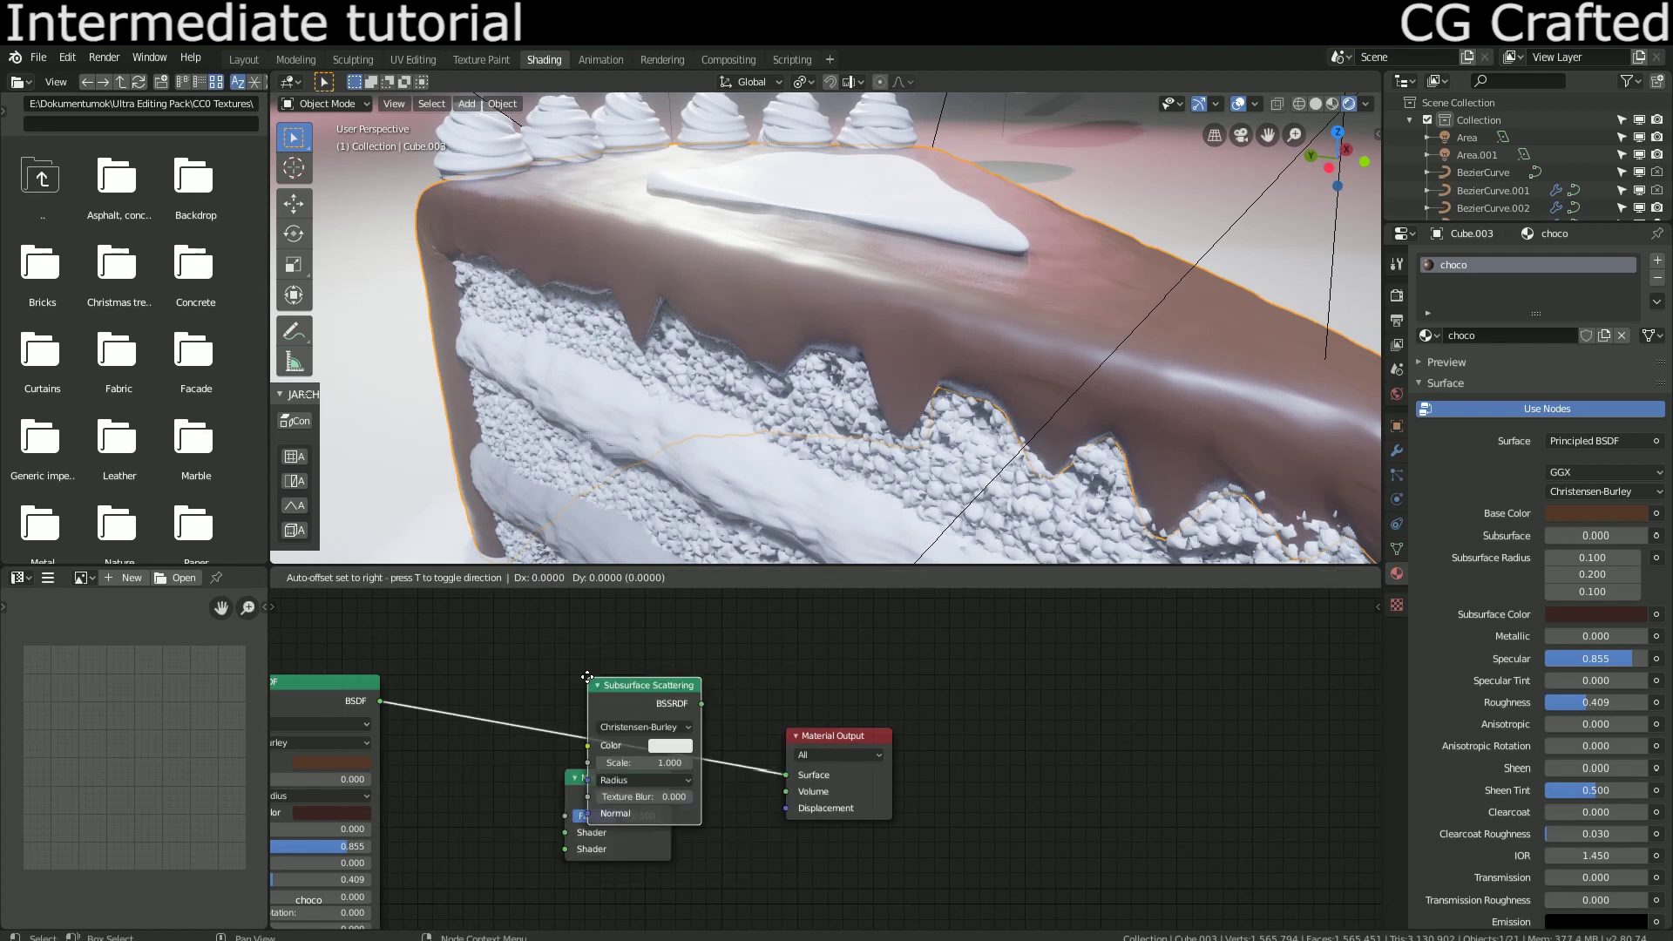
pyautogui.click(470, 843)
pyautogui.moveTo(592, 776); pyautogui.dragTo(621, 679)
pyautogui.moveTo(583, 870); pyautogui.dragTo(595, 775)
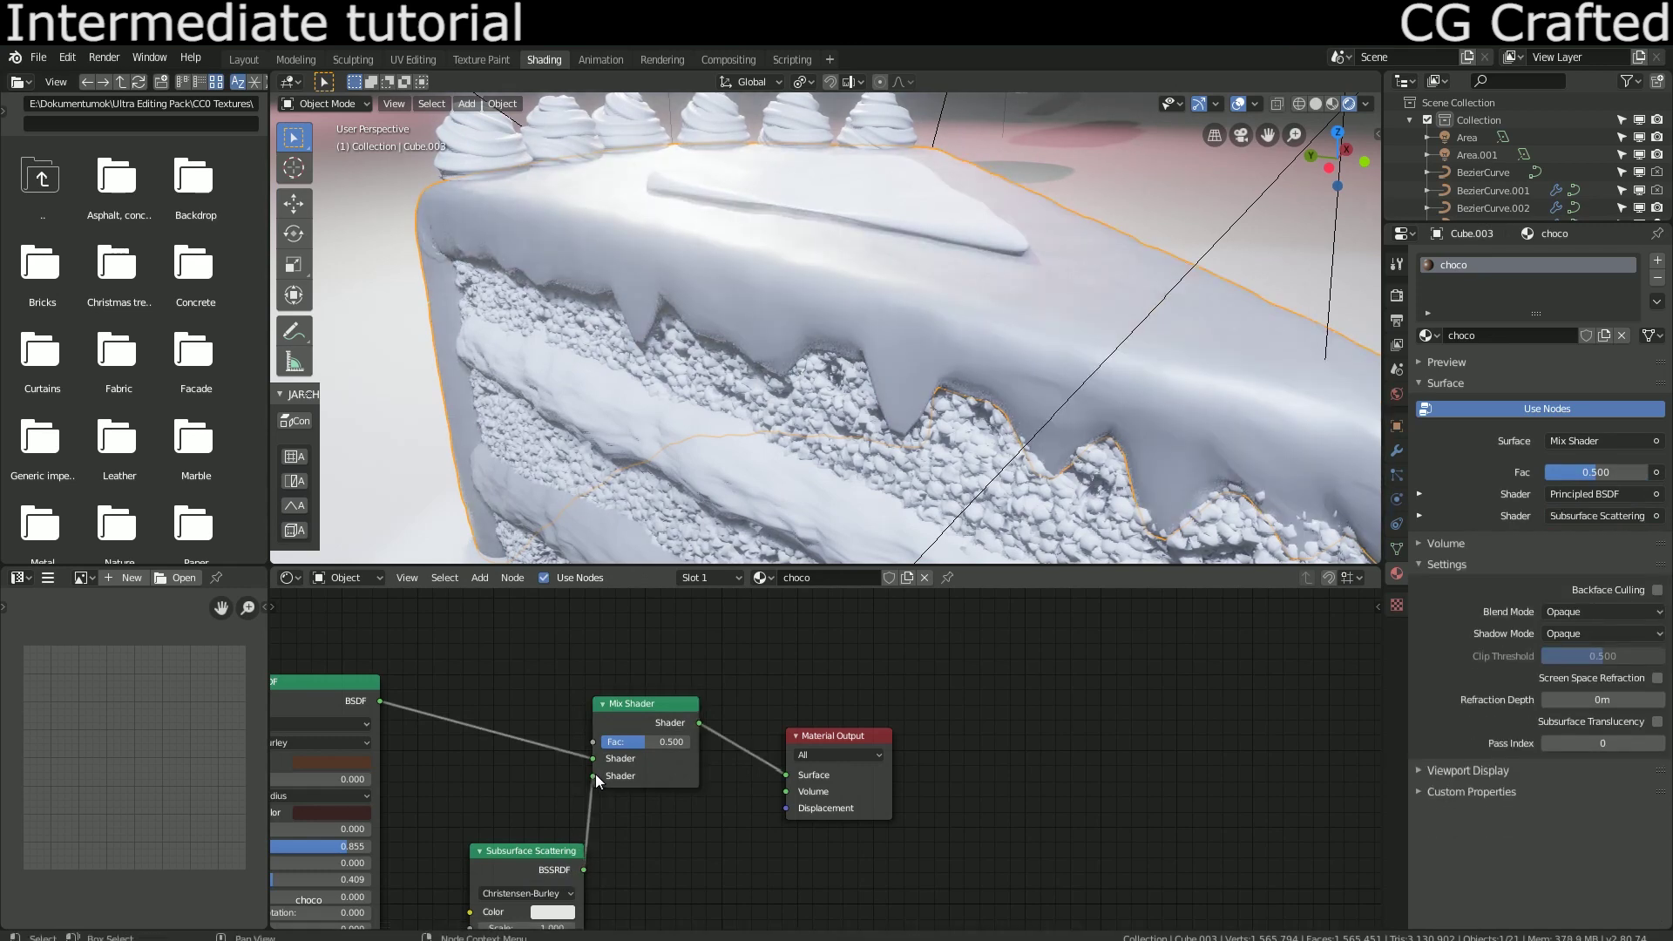
# Step: Set the Color of the choco material's Subsurface Scattering node to the brown 765C42
pyautogui.moveTo(687, 343); pyautogui.dragTo(717, 295, button='middle')
pyautogui.moveTo(637, 409); pyautogui.dragTo(600, 437, button='middle')
pyautogui.moveTo(630, 662); pyautogui.dragTo(807, 600, button='middle')
pyautogui.click(729, 849)
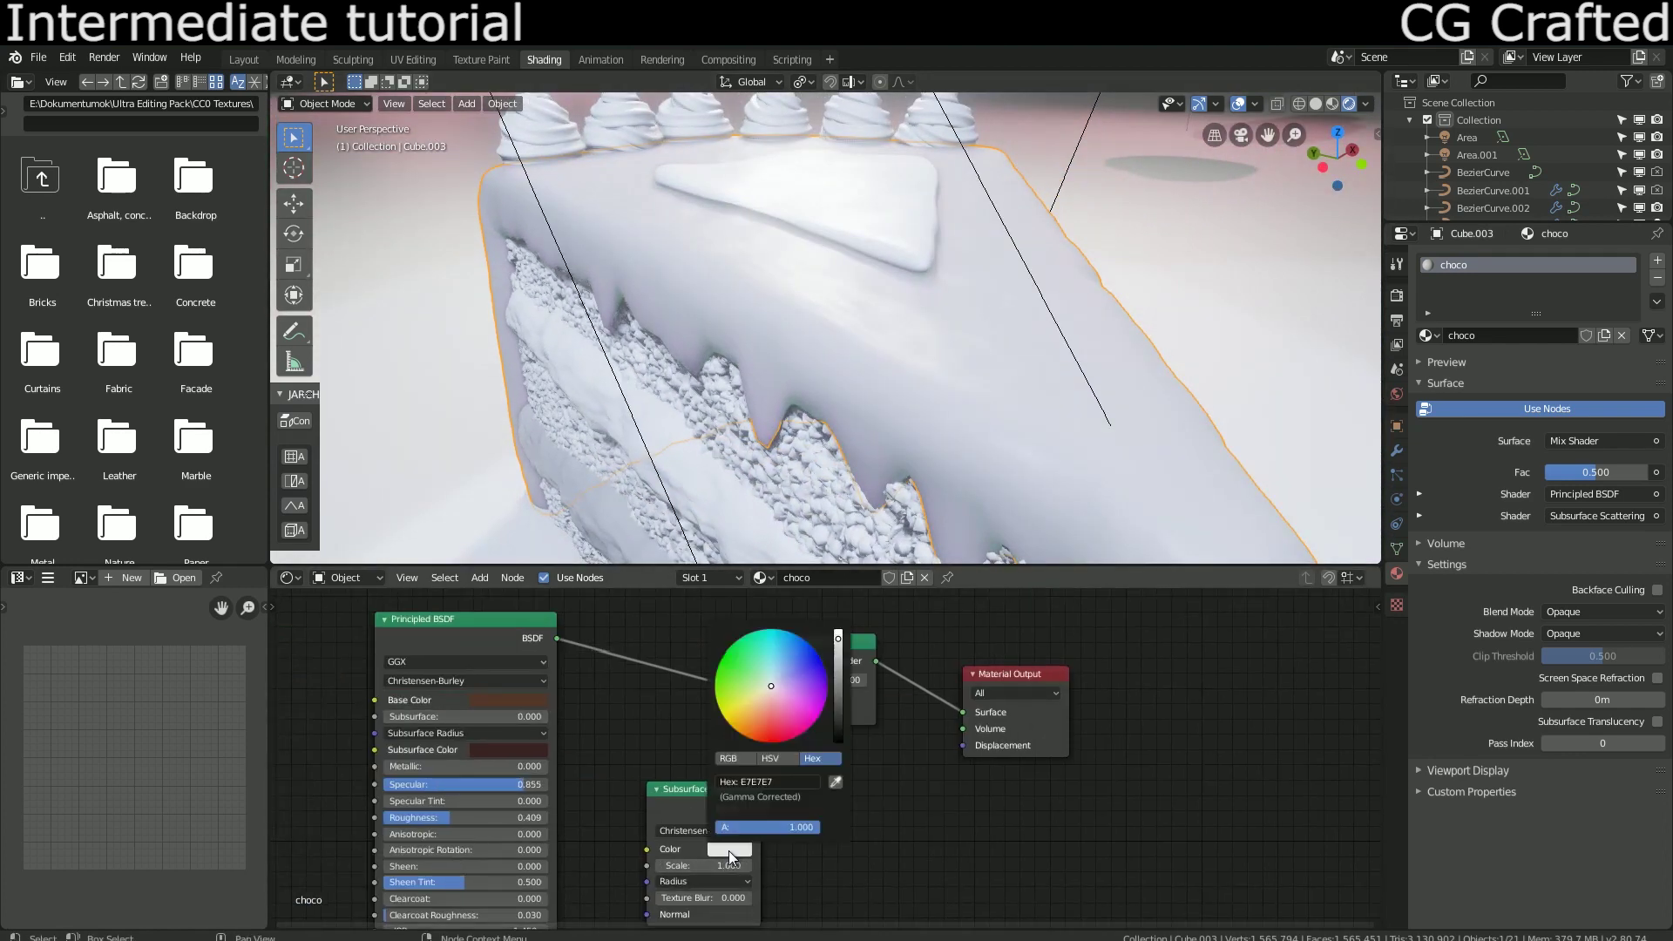
pyautogui.click(758, 707)
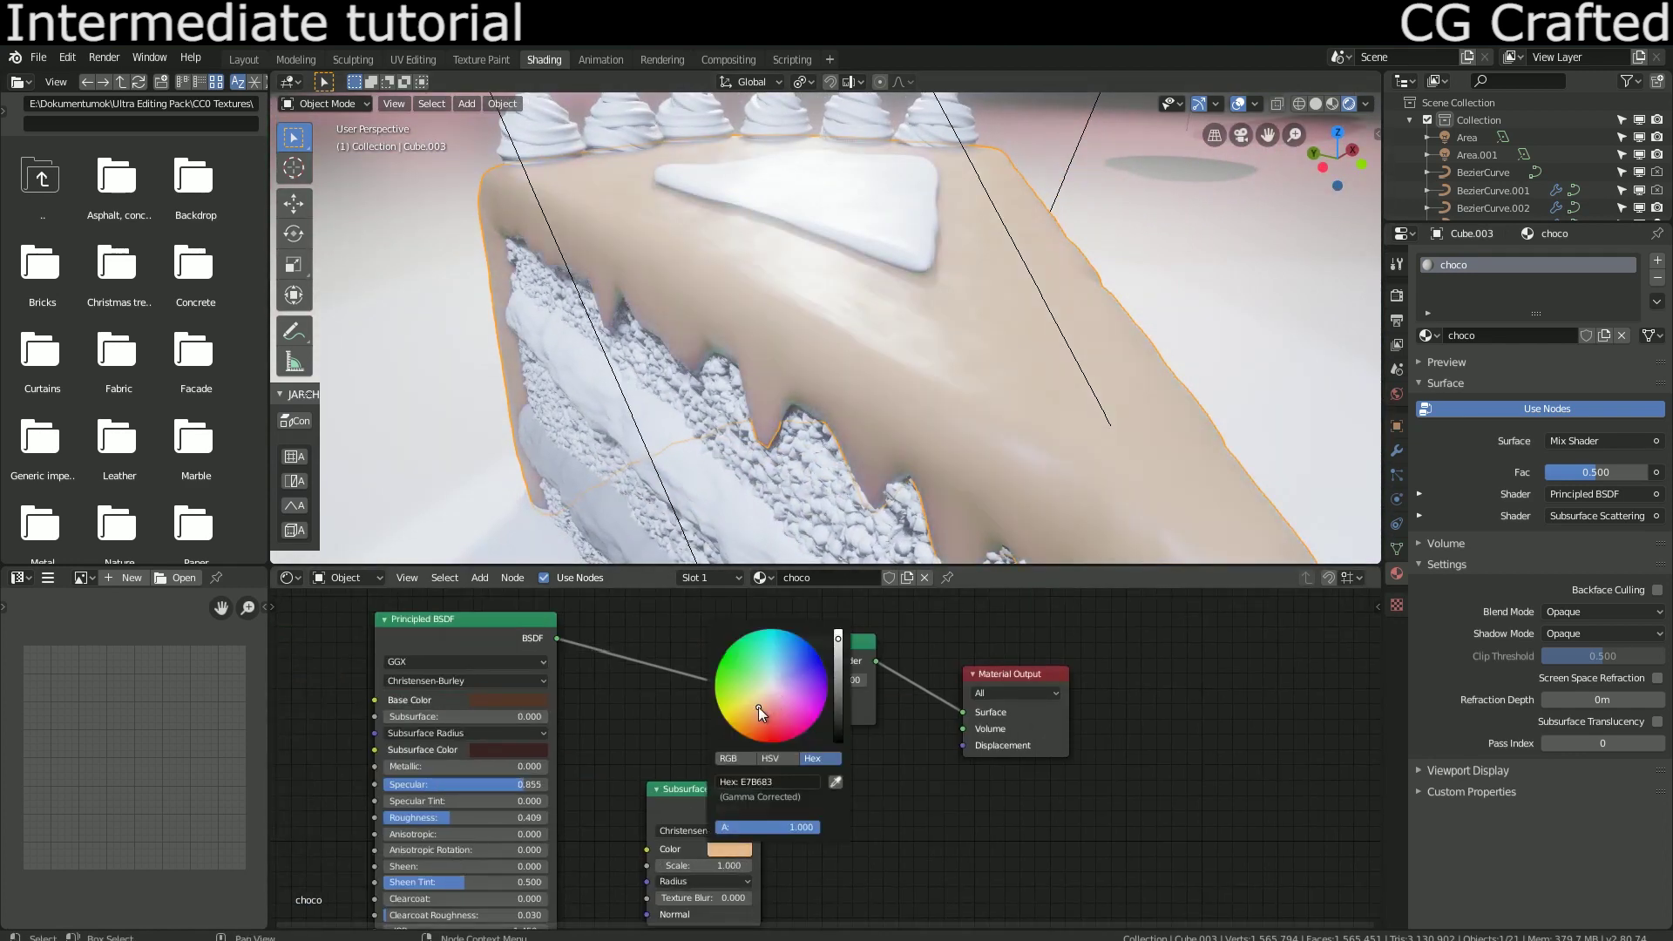
pyautogui.click(835, 688)
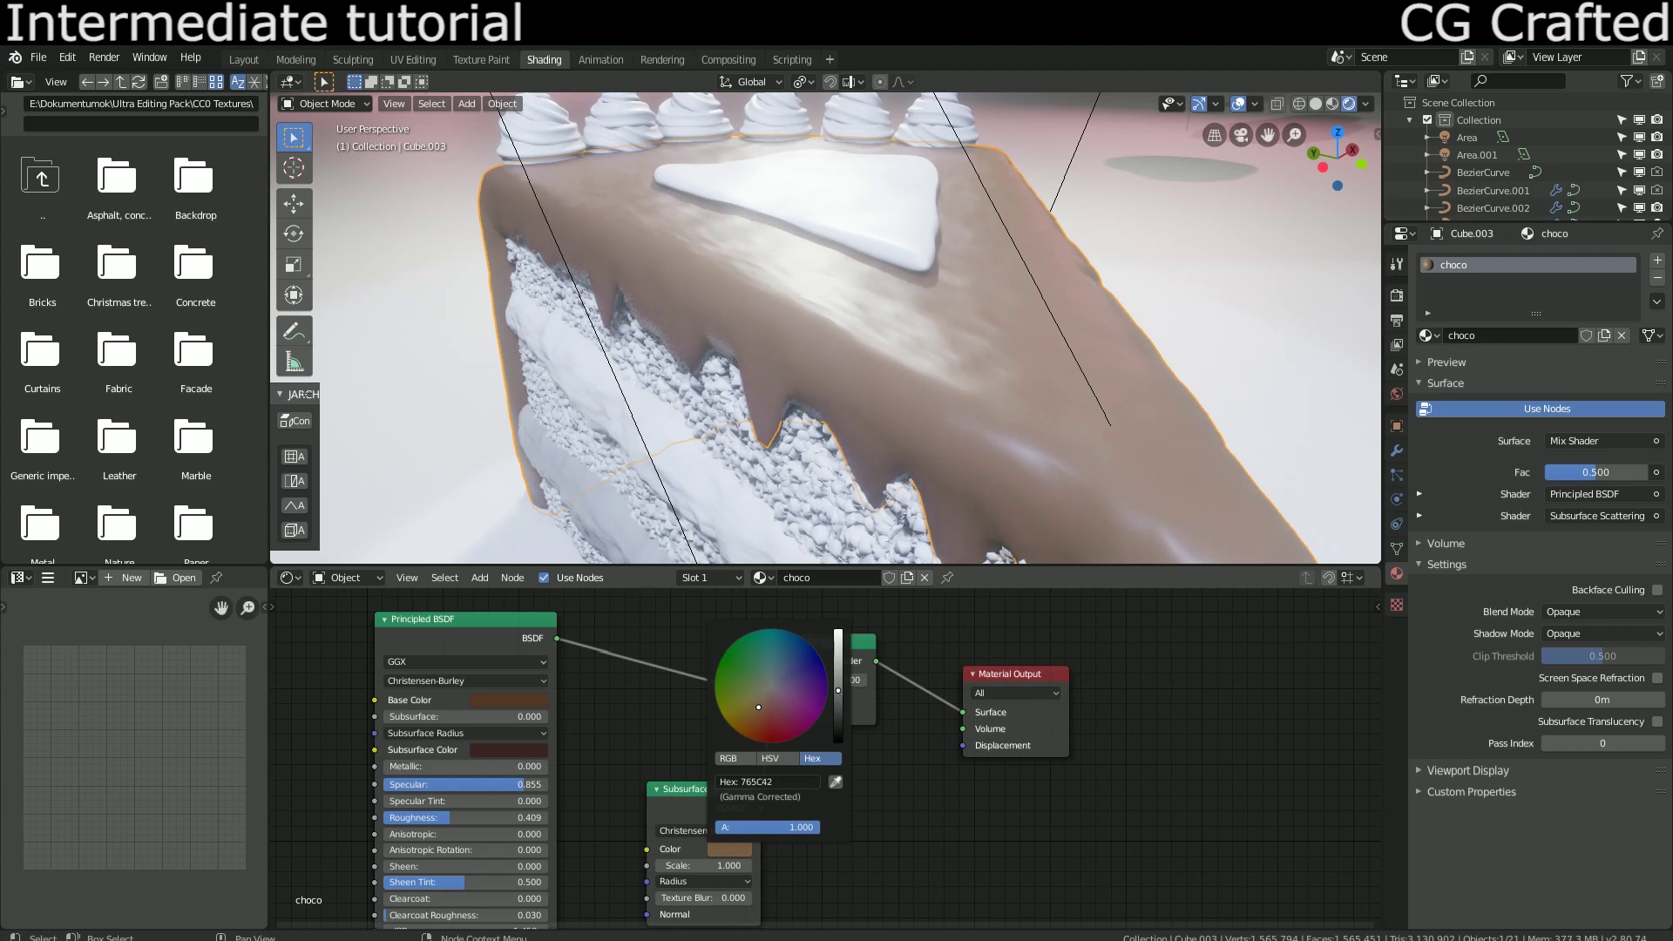
# Step: Set the Scale of the choco material's Subsurface Scattering node to 4
pyautogui.moveTo(985, 514); pyautogui.dragTo(936, 387, button='middle')
pyautogui.moveTo(542, 523); pyautogui.dragTo(531, 465, button='middle')
pyautogui.scroll(1, 582, 777)
pyautogui.scroll(2, 615, 807)
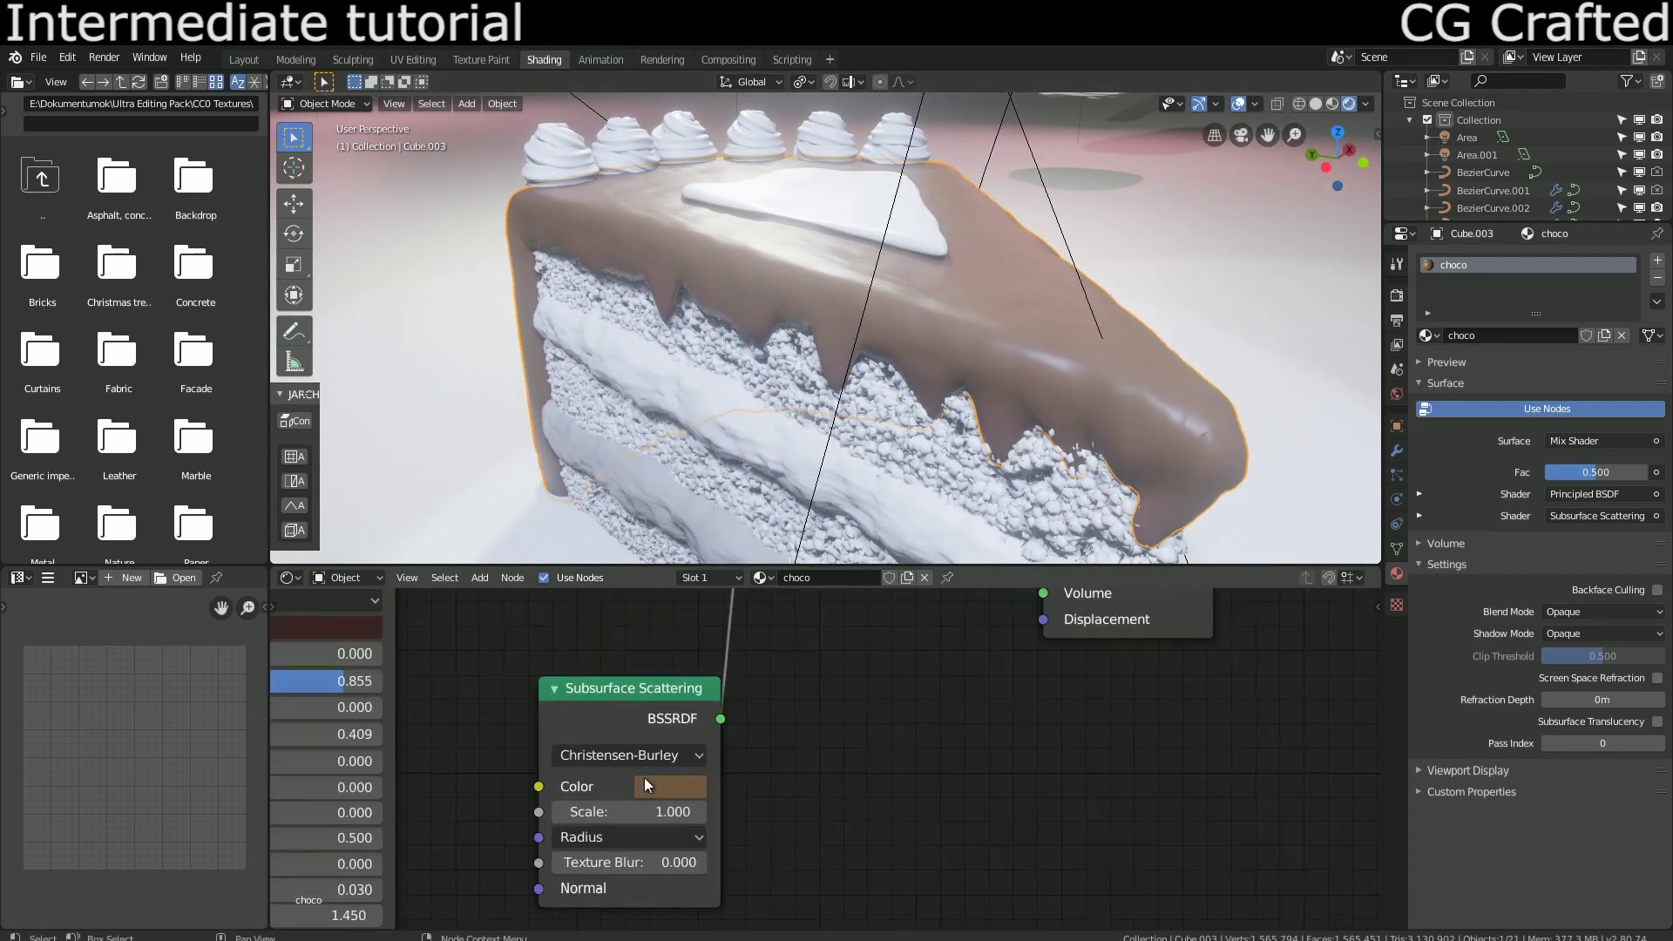
pyautogui.click(615, 811)
pyautogui.write('4')
pyautogui.click(782, 814)
# Step: Enter 1.0 as the first Radius value of the choco material's Subsurface Scattering node
pyautogui.moveTo(862, 417); pyautogui.dragTo(880, 396, button='middle')
pyautogui.scroll(5, 880, 395)
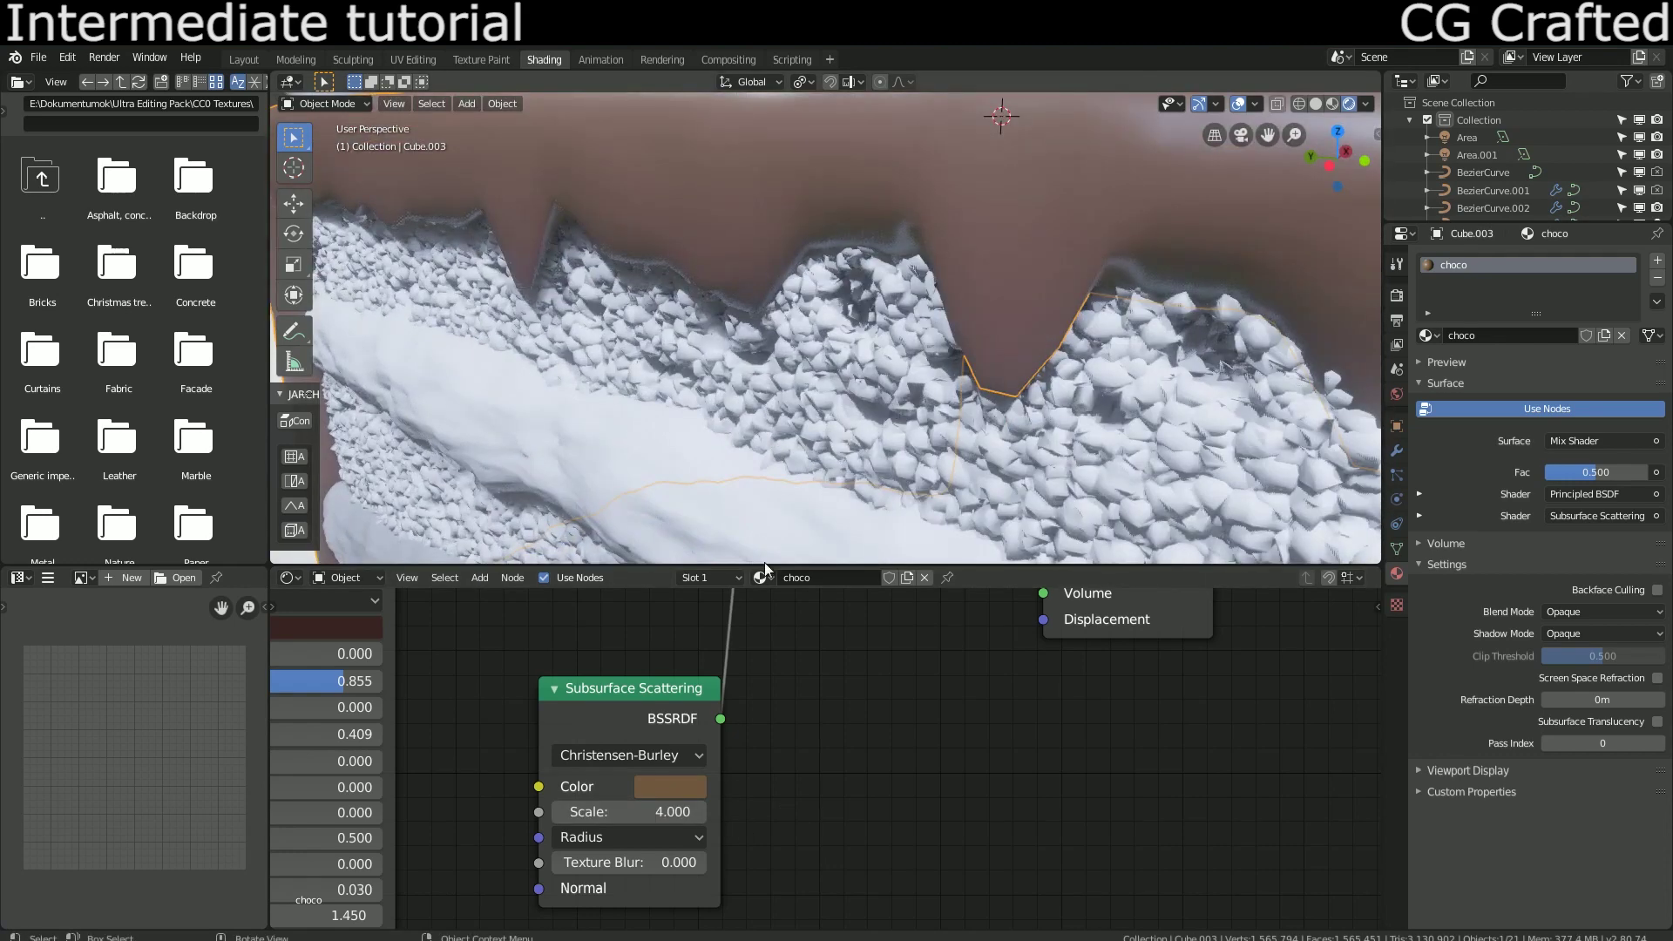
pyautogui.click(627, 838)
pyautogui.click(629, 868)
pyautogui.write('1.0')
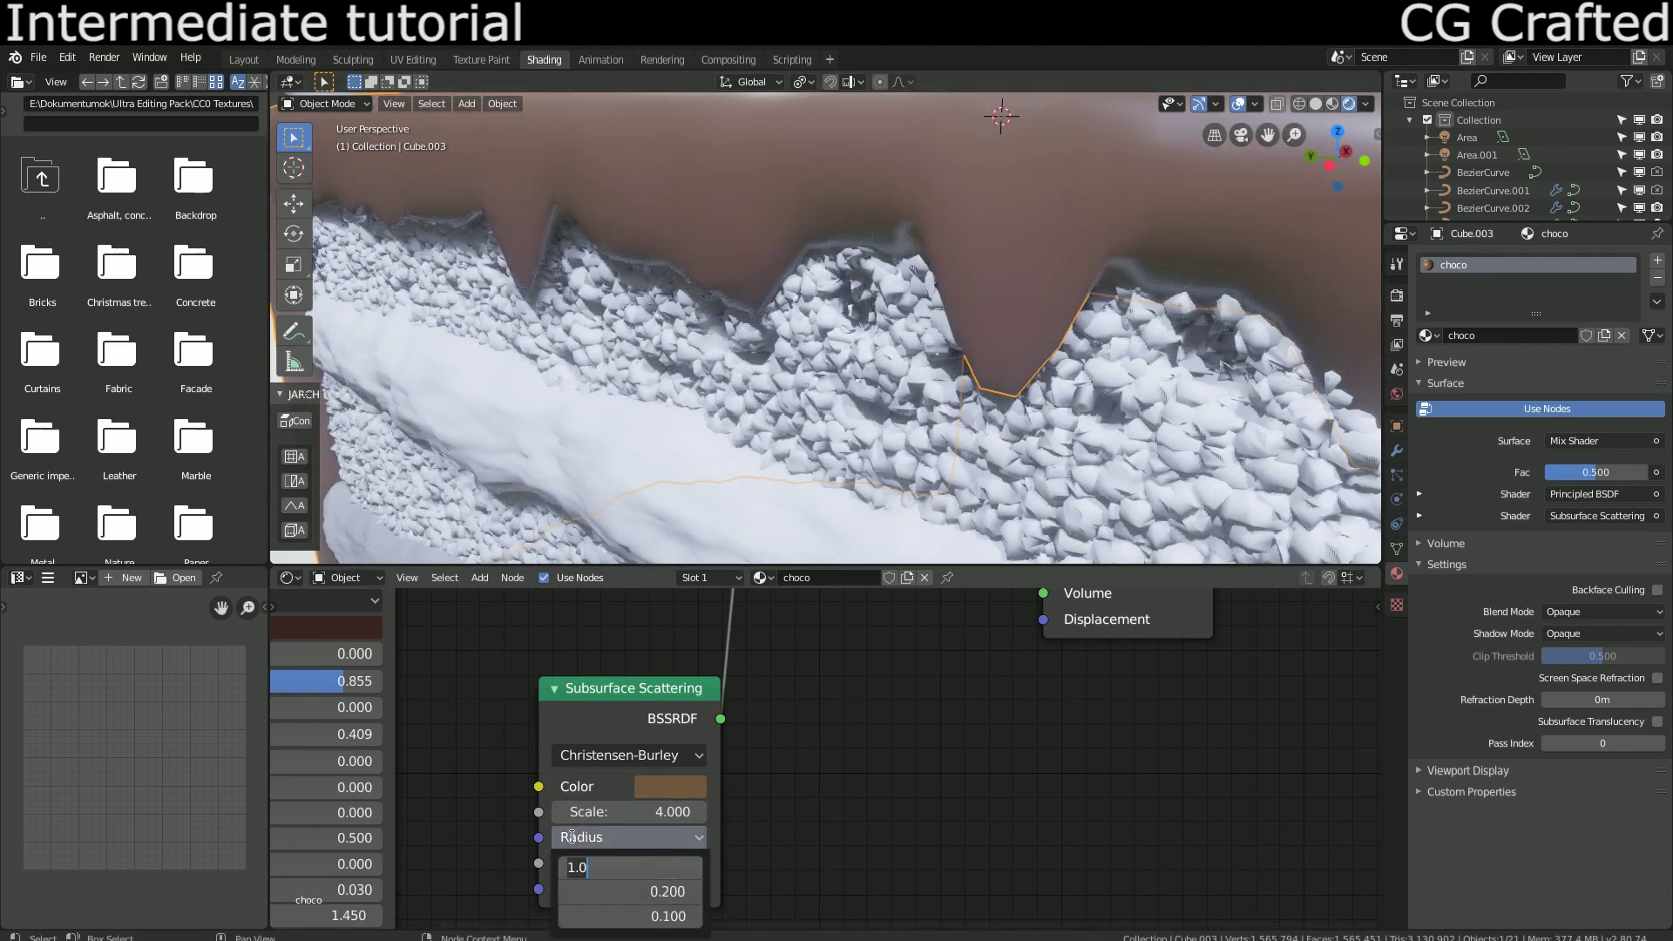
pyautogui.press('Return')
# Step: Create a new material for the sponge part of the cake slice and name it cake
pyautogui.scroll(-5, 782, 311)
pyautogui.moveTo(772, 328); pyautogui.dragTo(734, 337, button='middle')
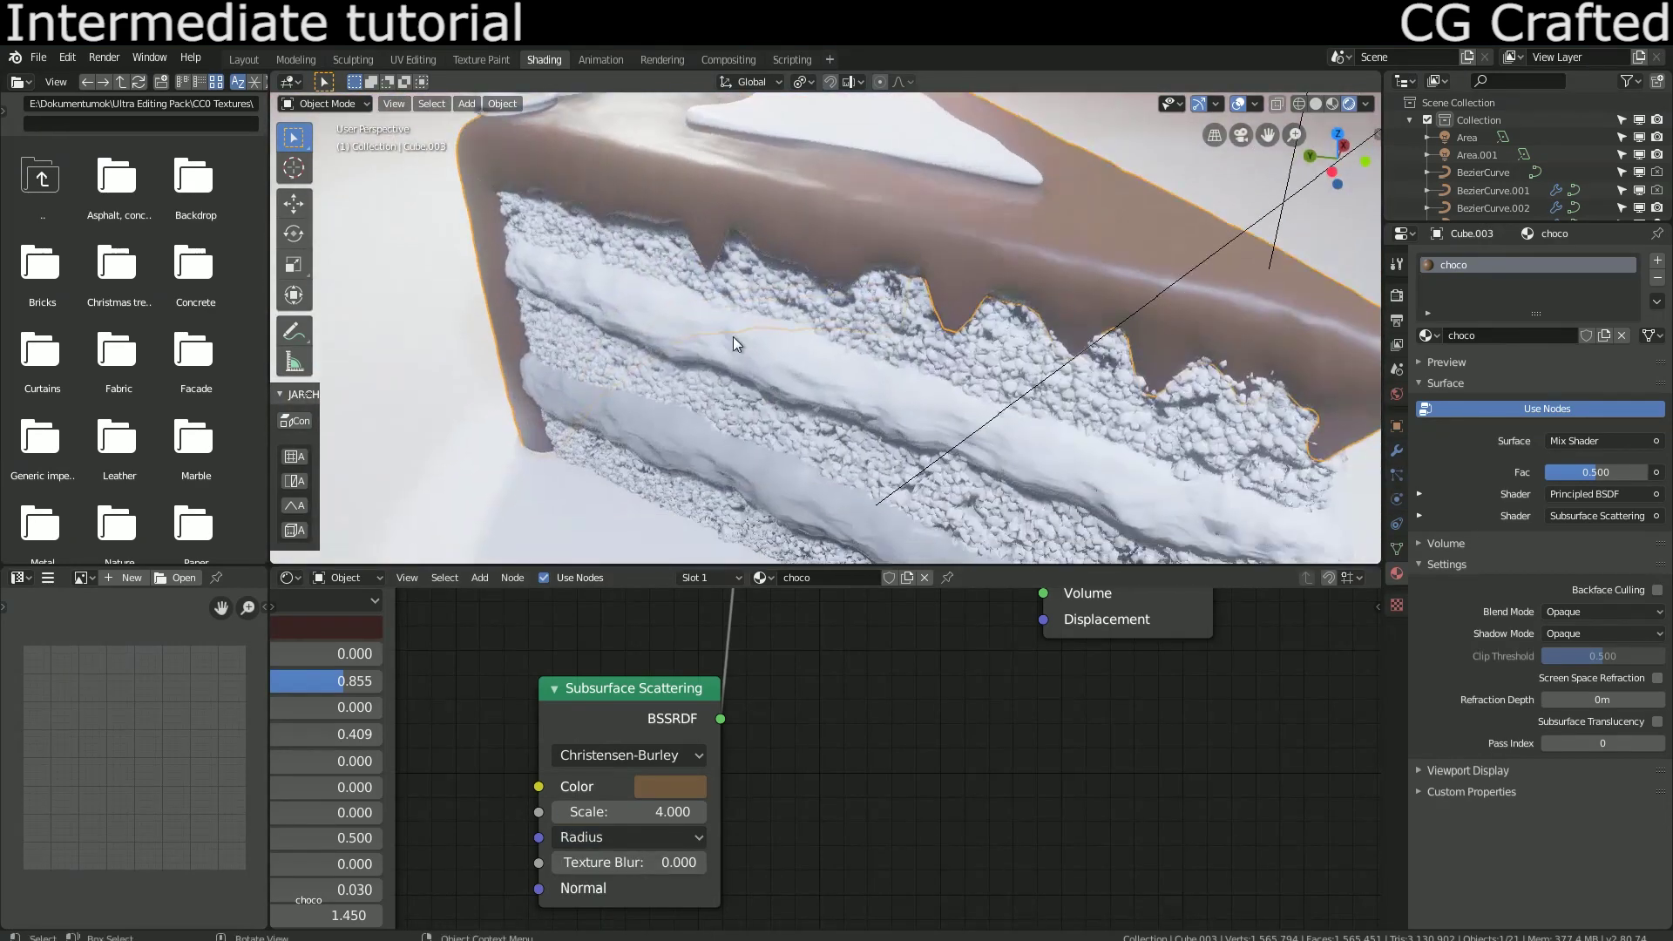
pyautogui.click(821, 312)
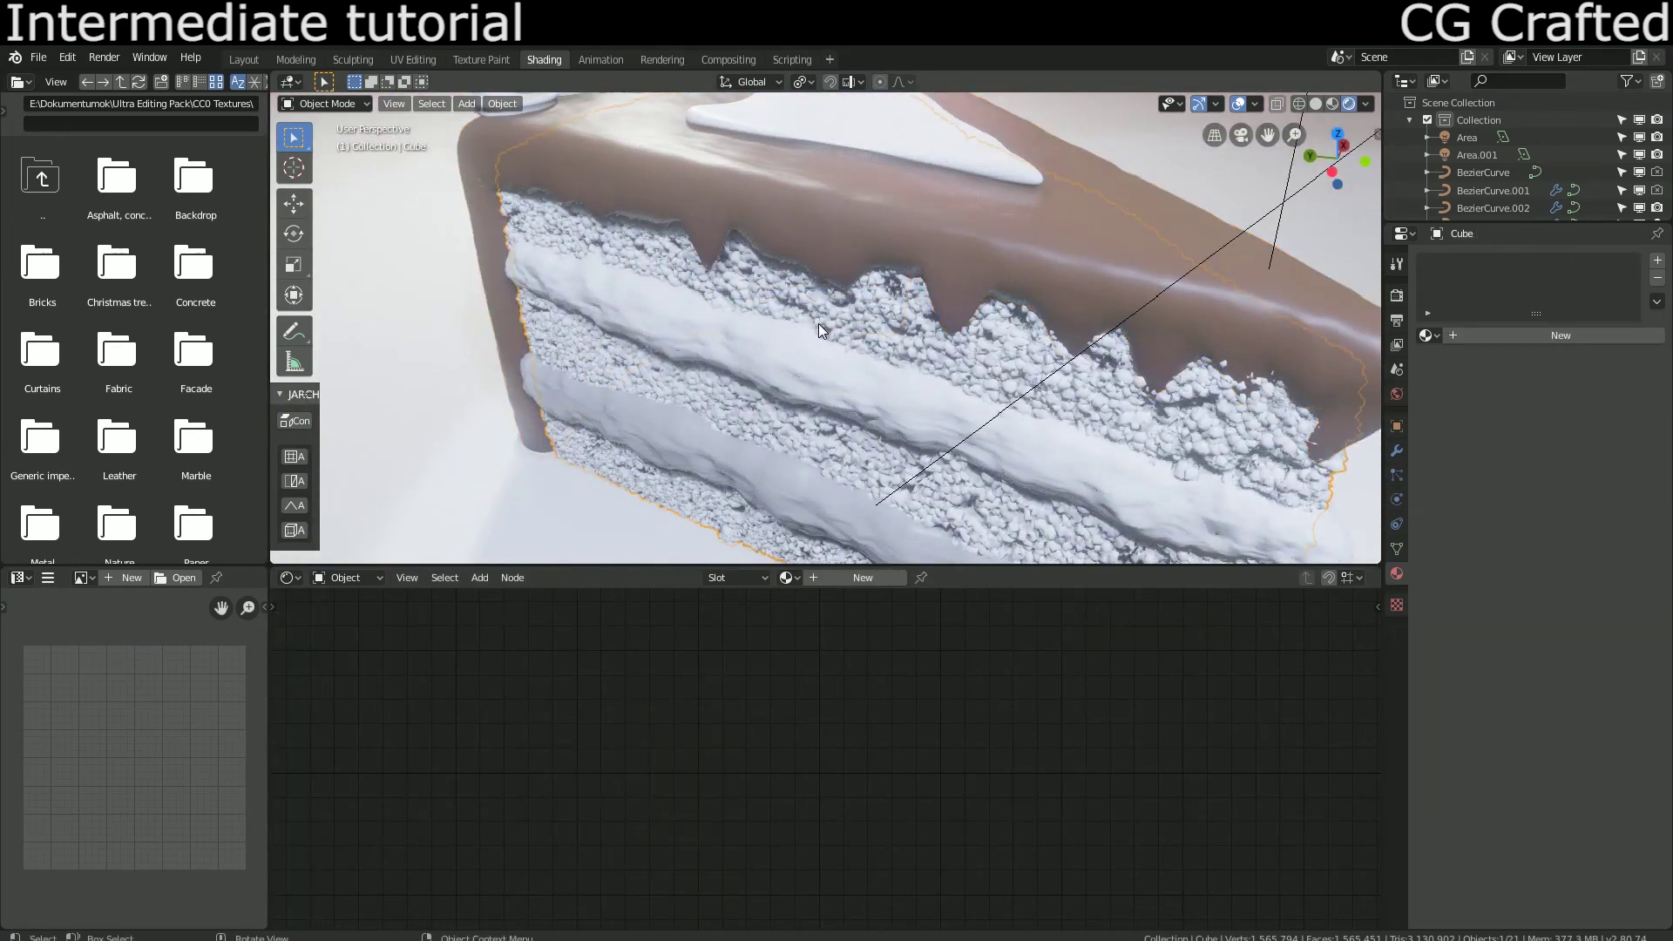
pyautogui.click(845, 568)
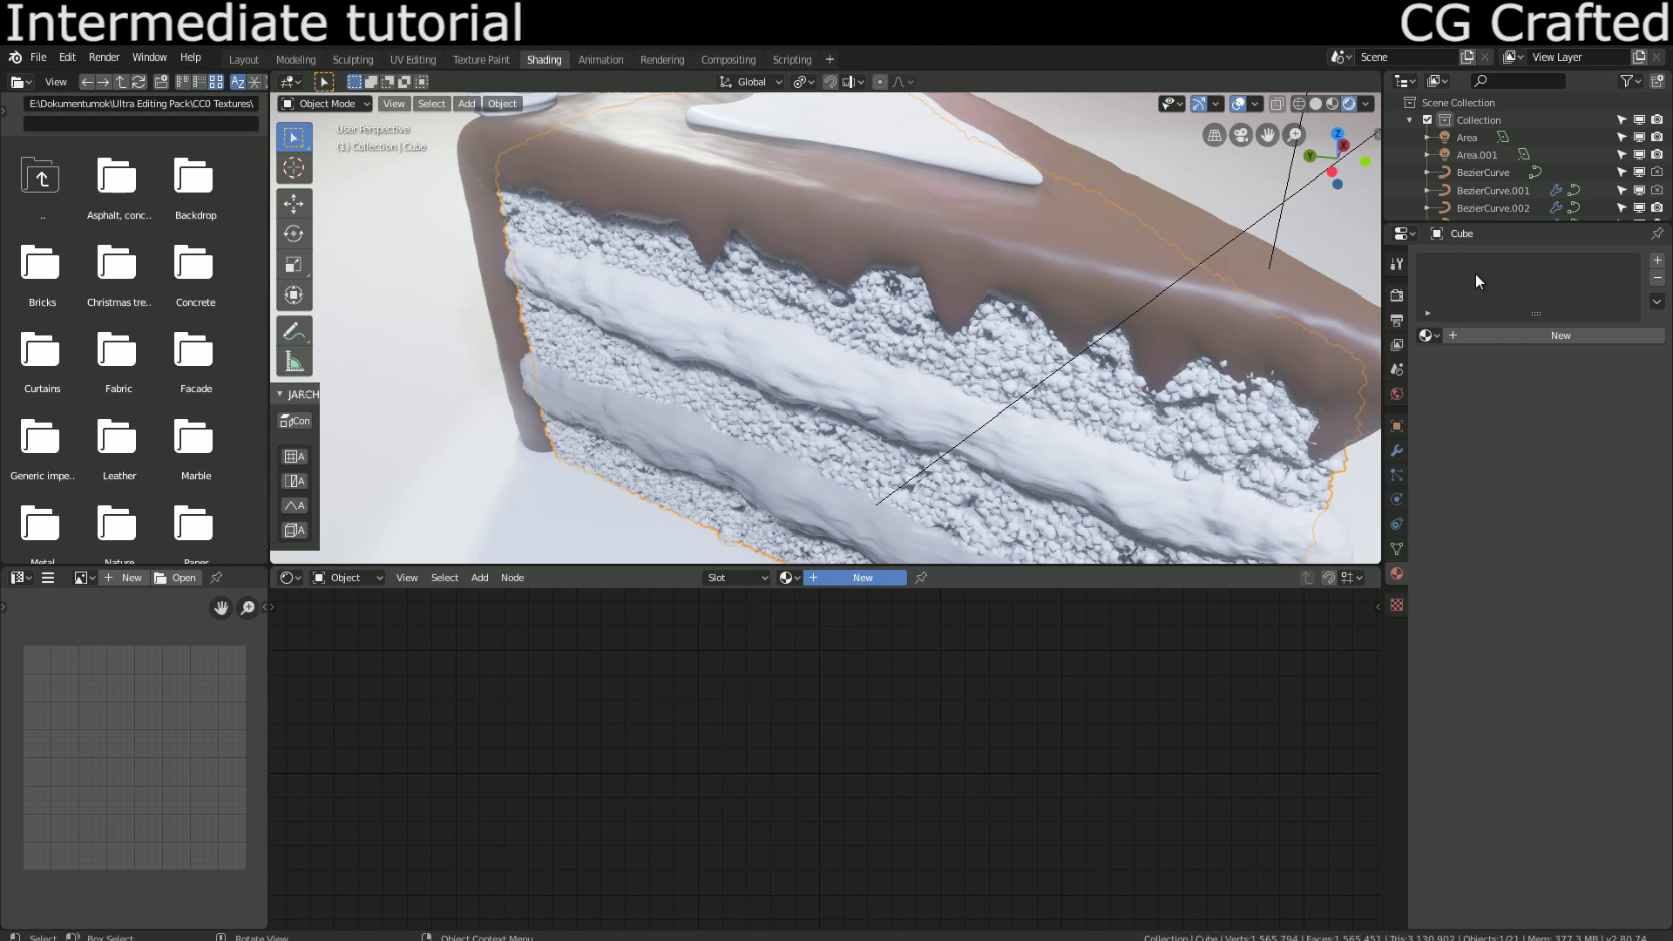
pyautogui.doubleClick(1454, 265)
pyautogui.write('cake')
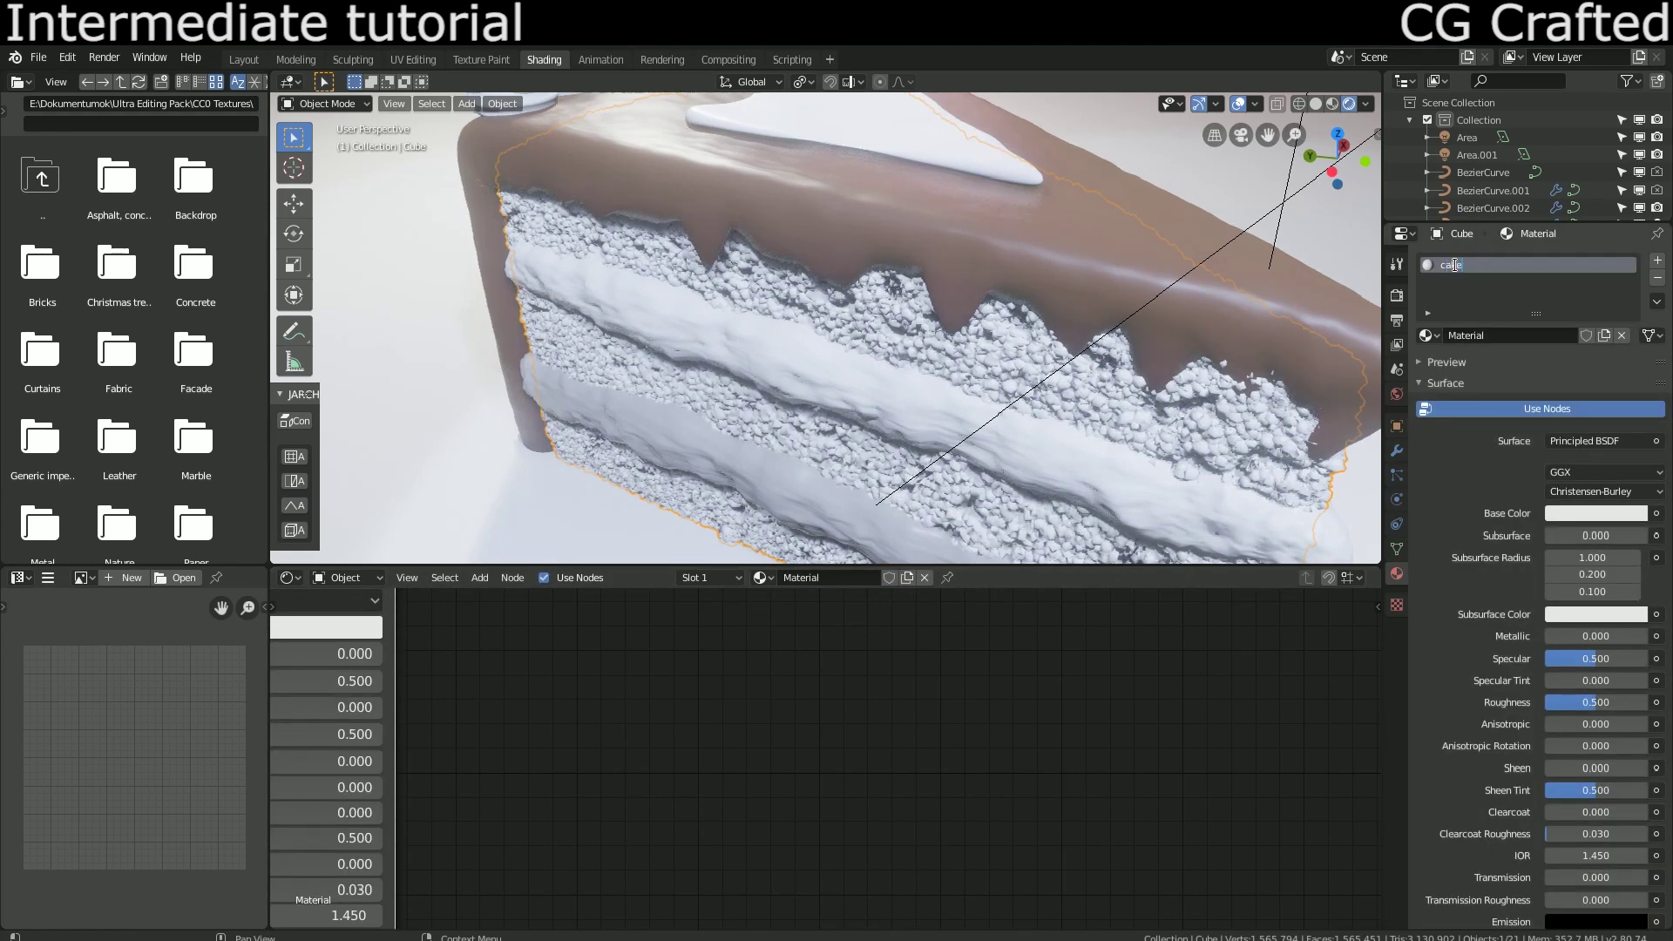
pyautogui.press('Return')
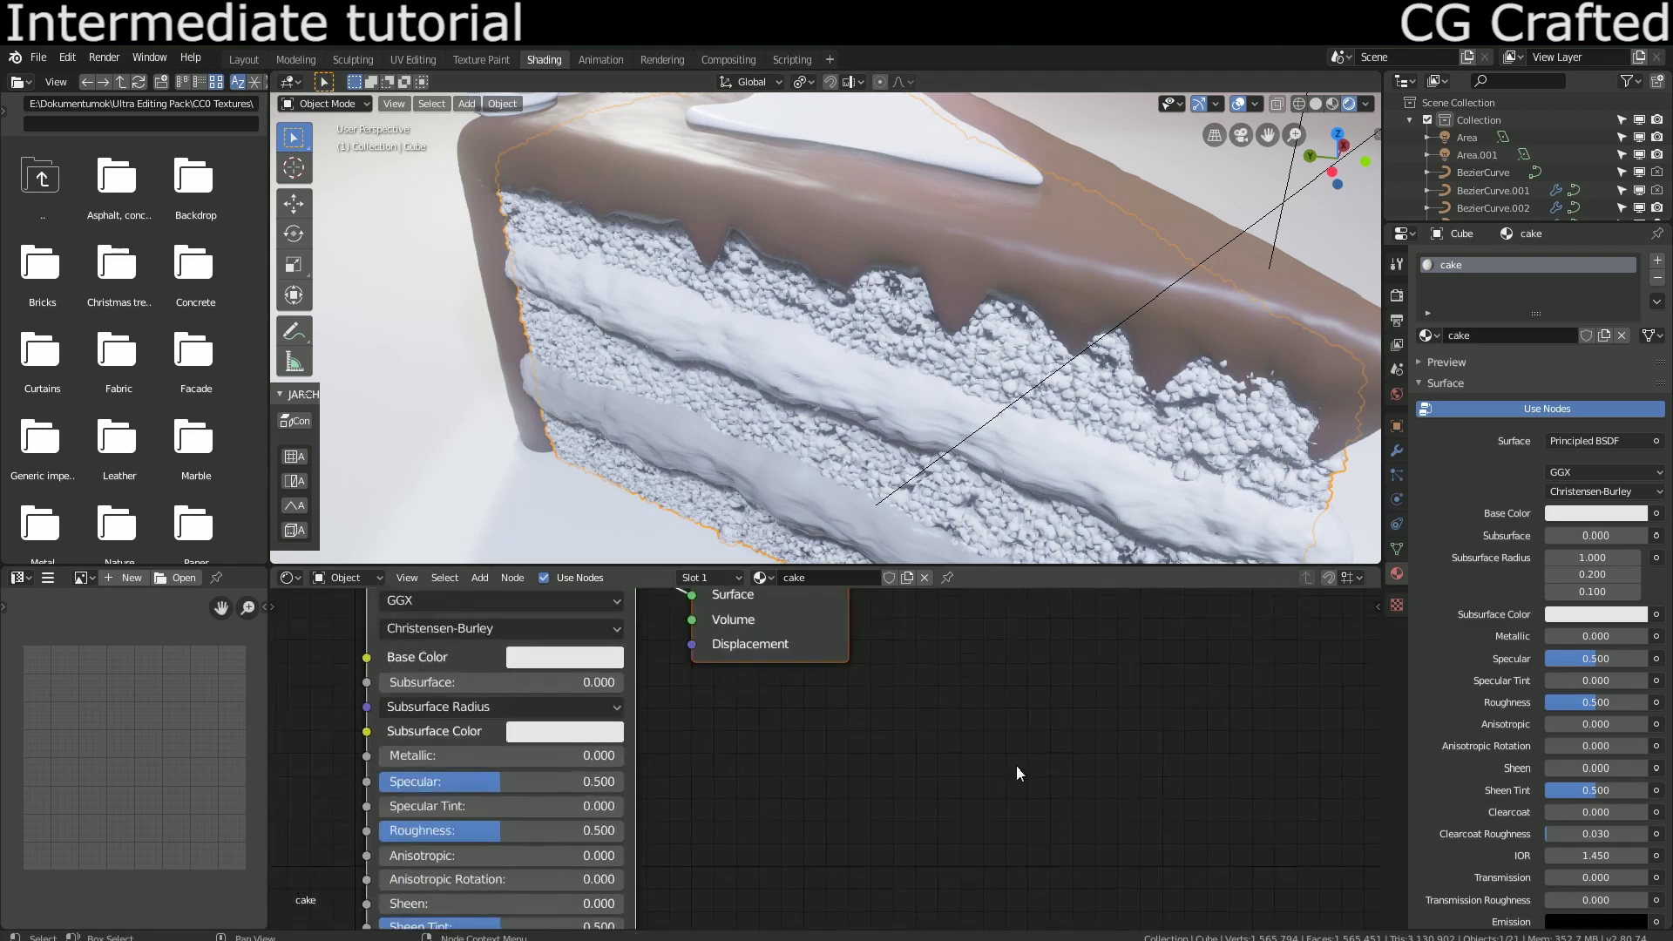
# Step: Move the cake material's Material Output away from the Principled BSDF and insert a Mix Shader node into the link between them
pyautogui.moveTo(780, 654); pyautogui.dragTo(925, 673)
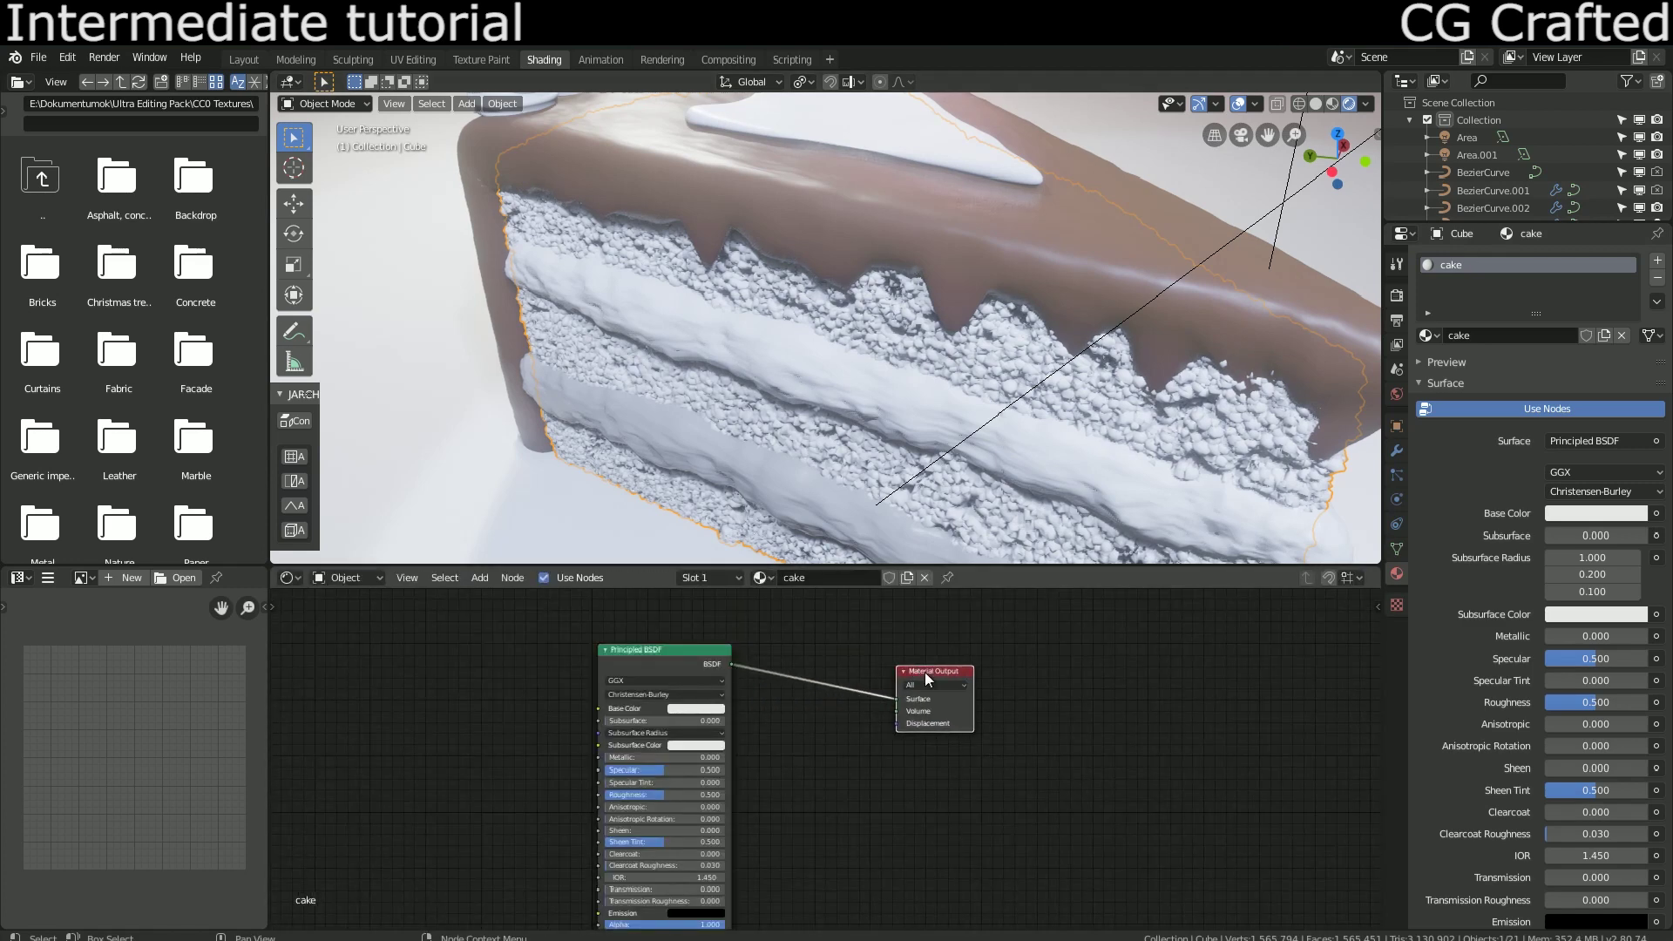
pyautogui.moveTo(901, 699); pyautogui.dragTo(872, 699, button='middle')
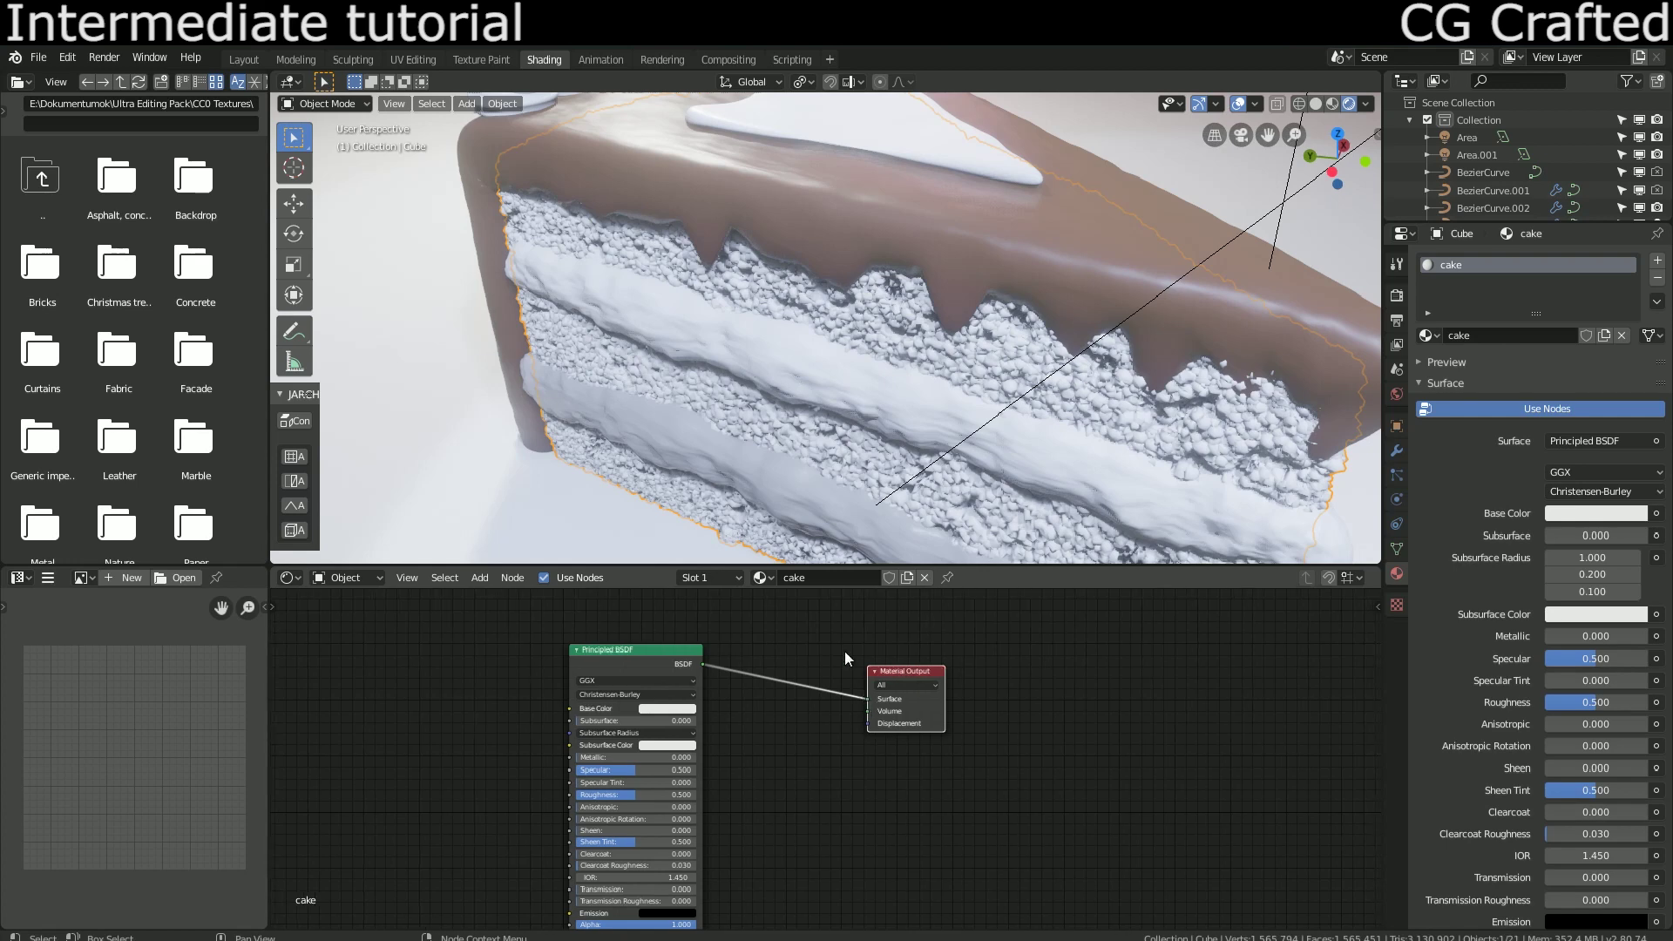
pyautogui.hotkey('shift', 'a')
pyautogui.click(845, 651)
pyautogui.write(',mix')
pyautogui.press('Return')
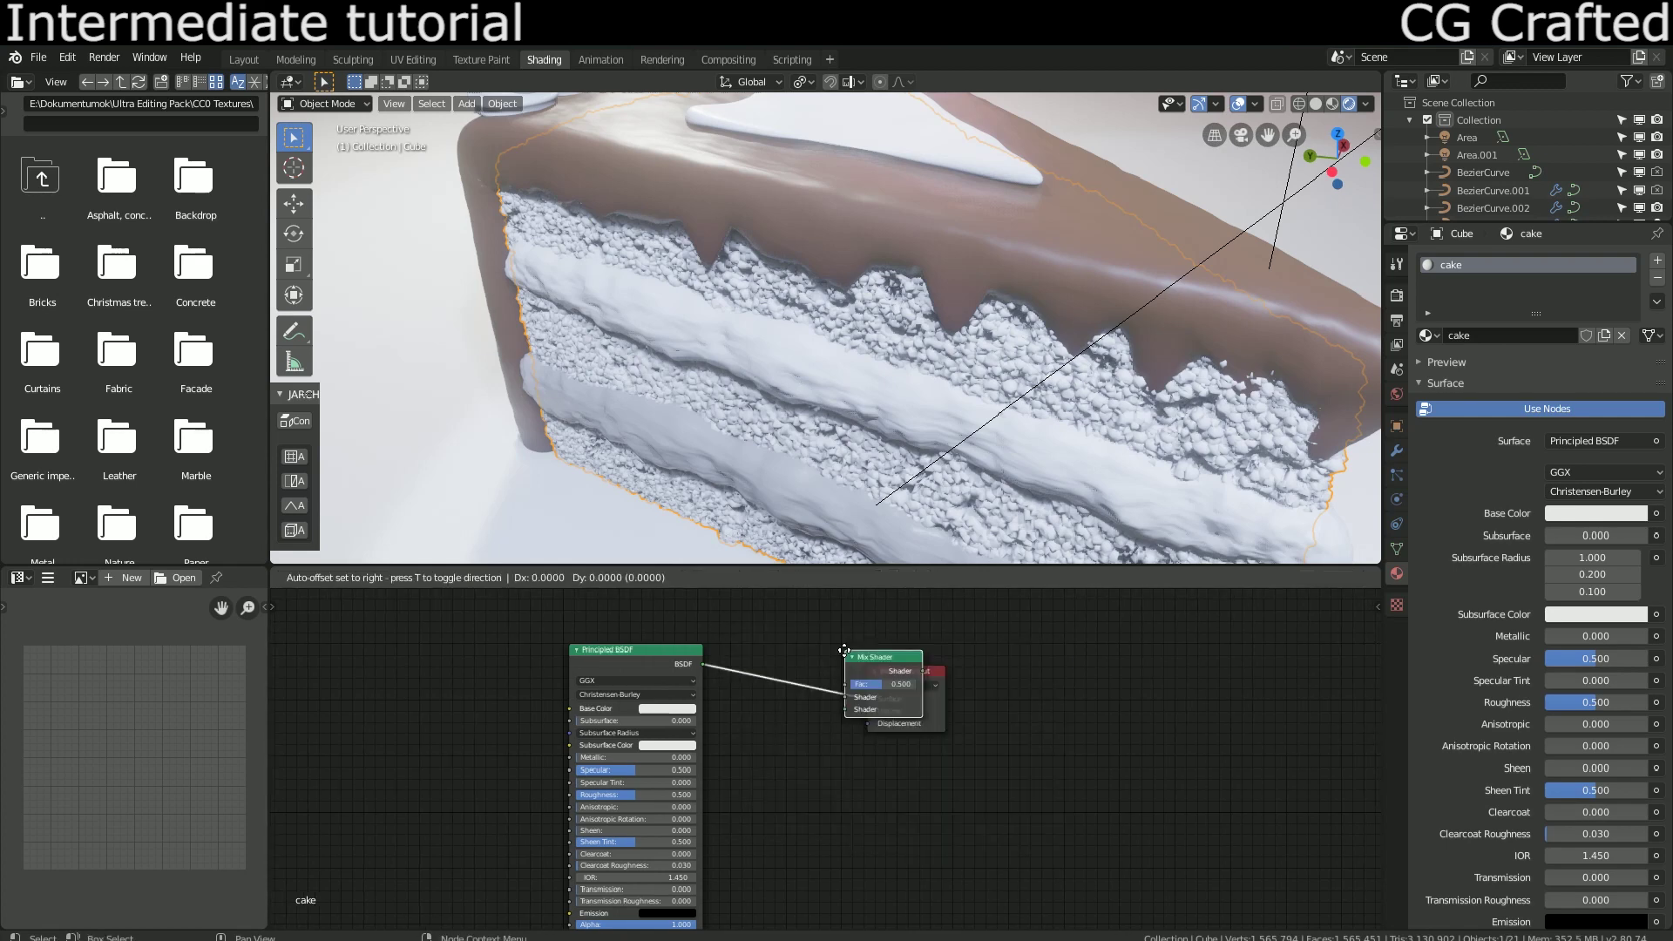
pyautogui.click(802, 671)
# Step: Add a Subsurface Scattering node below the Mix Shader and link its output to the second shader input
pyautogui.hotkey('shift', 'a')
pyautogui.click(786, 629)
pyautogui.write('subsurface')
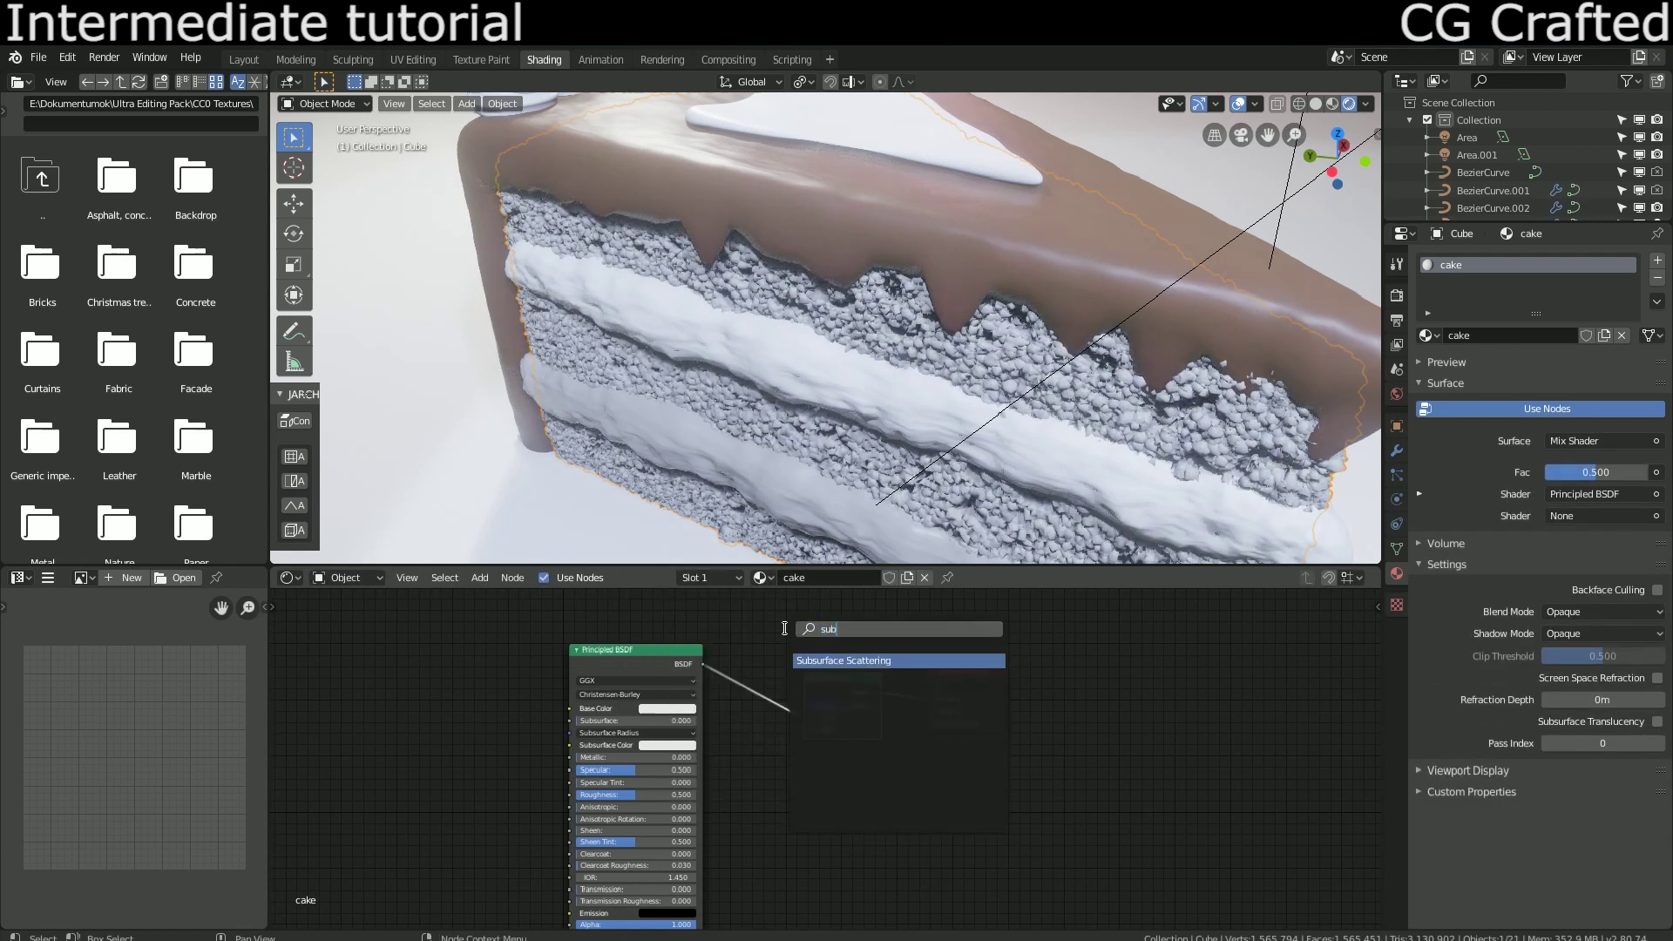
pyautogui.press('Return')
pyautogui.click(755, 766)
pyautogui.scroll(3, 697, 763)
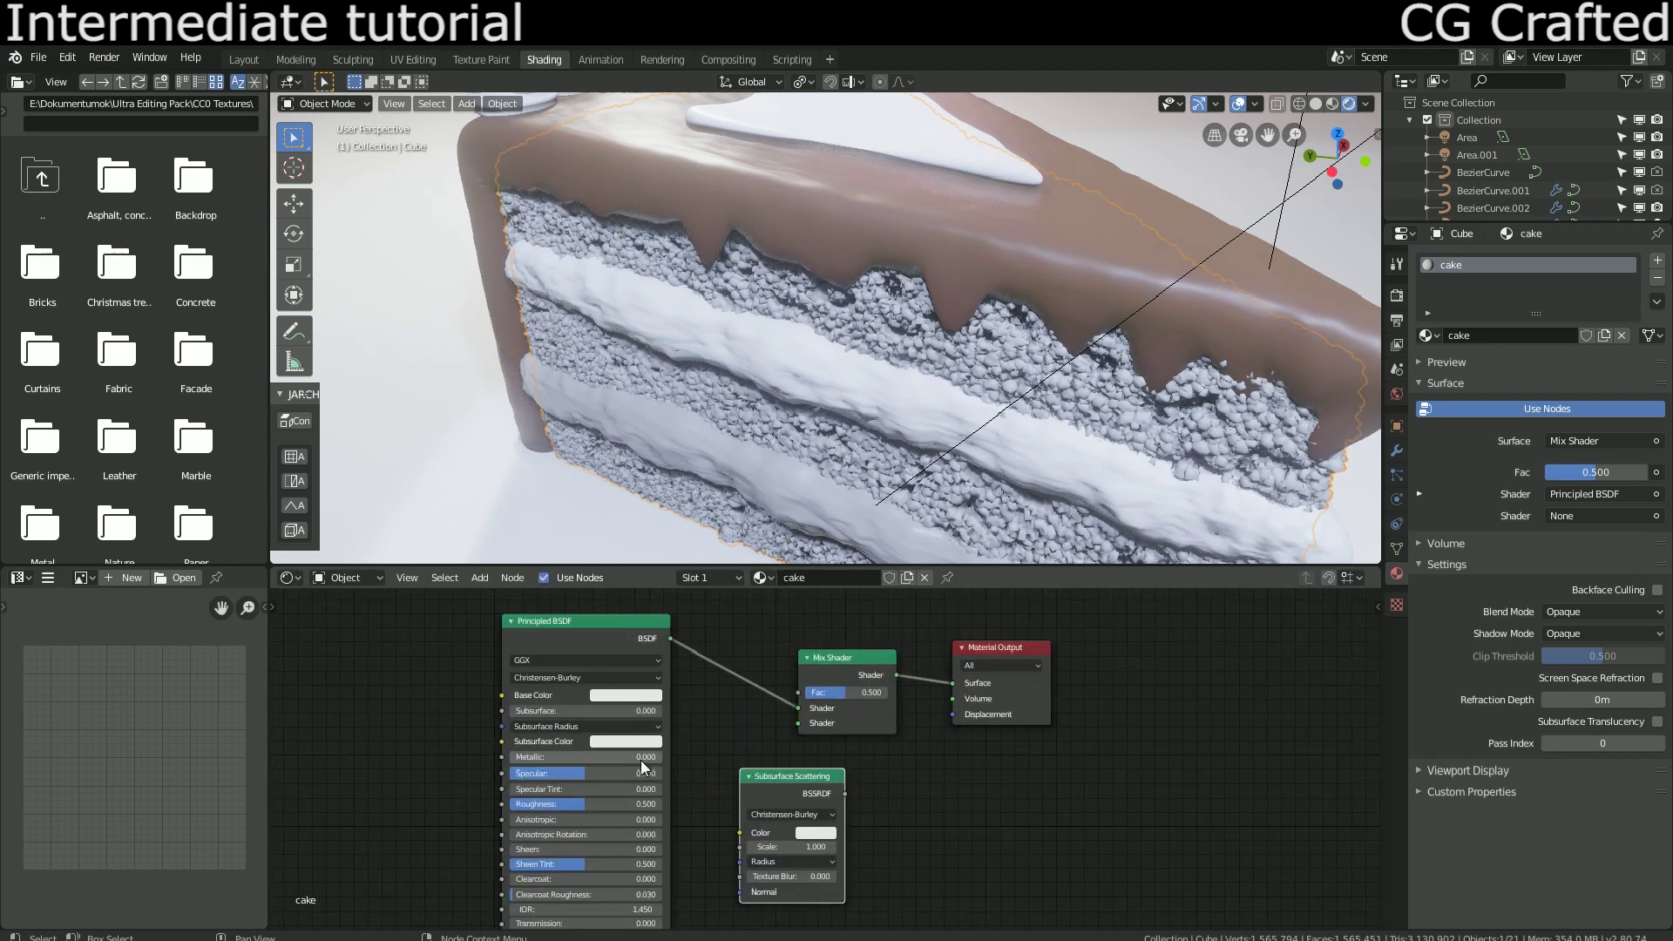
pyautogui.moveTo(682, 752); pyautogui.dragTo(740, 747, button='middle')
pyautogui.moveTo(903, 790); pyautogui.dragTo(858, 719)
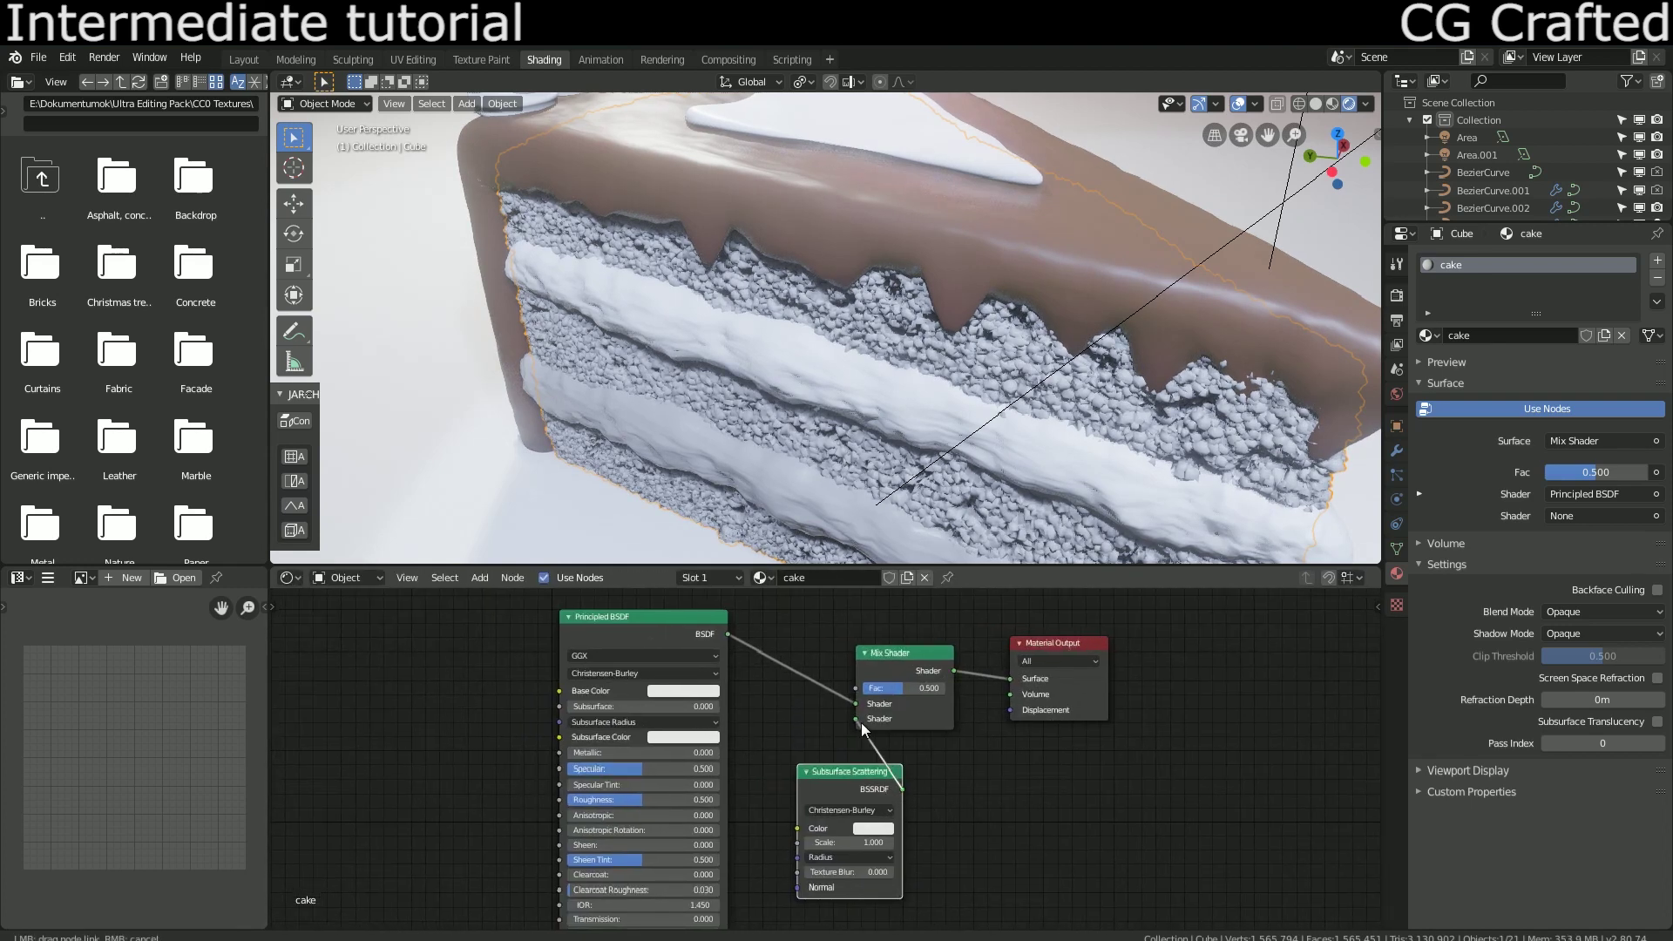
# Step: Set the Base Color of the cake material's Principled BSDF to the reddish brown 79422A
pyautogui.moveTo(715, 404); pyautogui.dragTo(804, 296, button='middle')
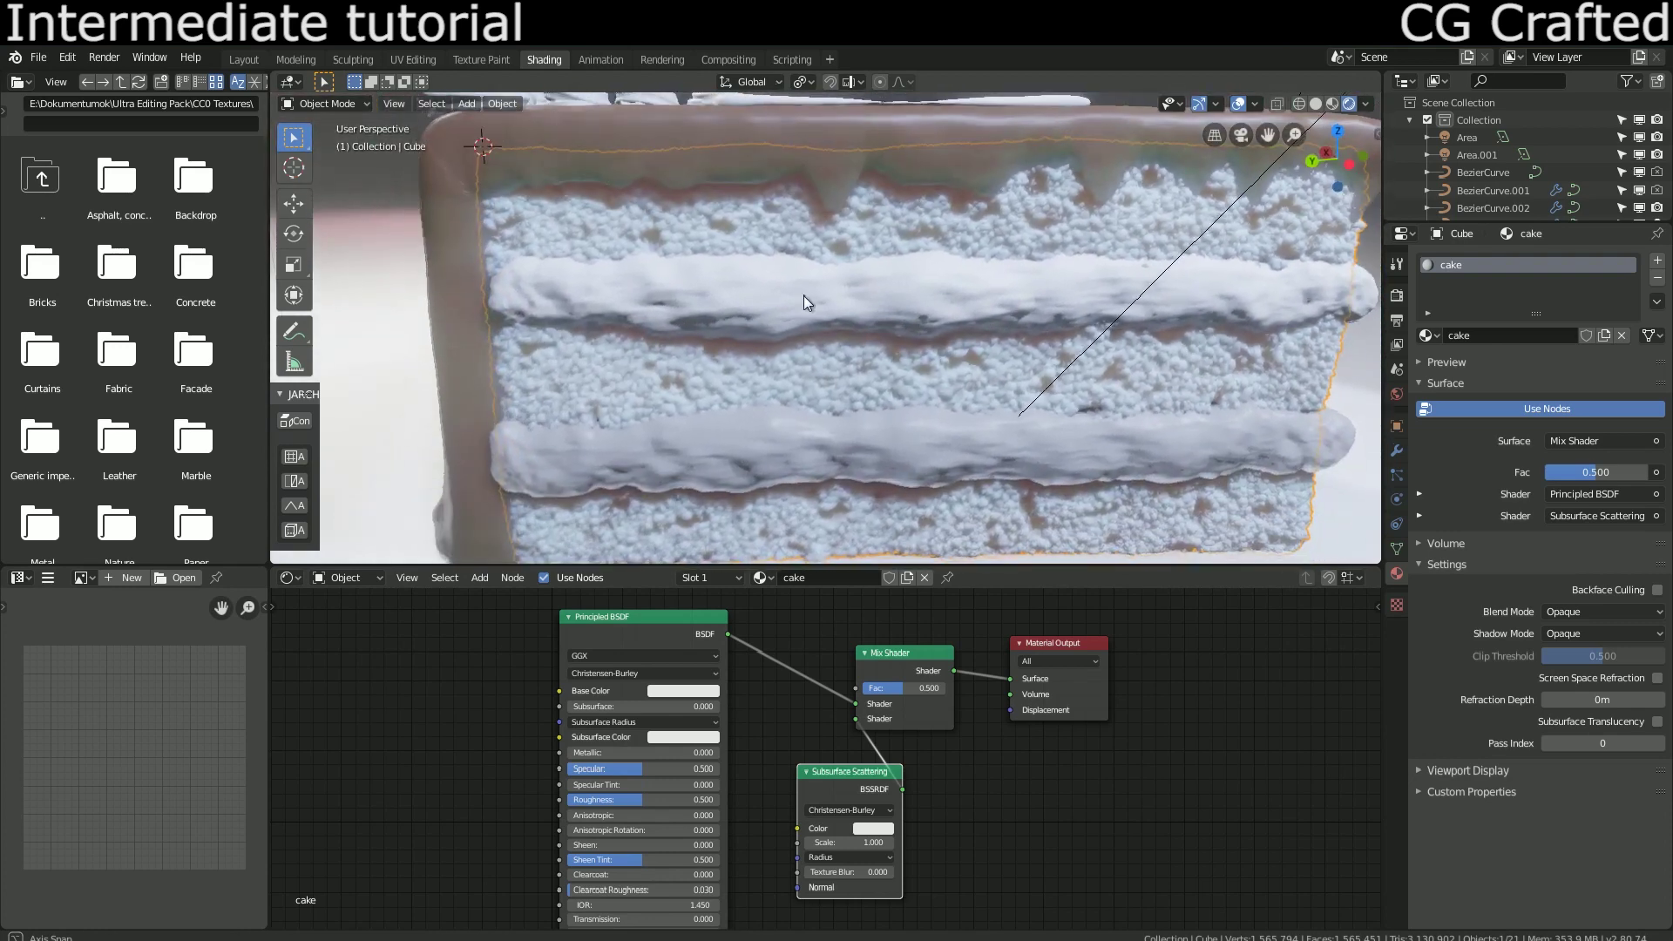
pyautogui.moveTo(708, 342); pyautogui.dragTo(723, 523, button='middle')
pyautogui.moveTo(730, 588); pyautogui.dragTo(771, 615, button='middle')
pyautogui.scroll(2, 766, 626)
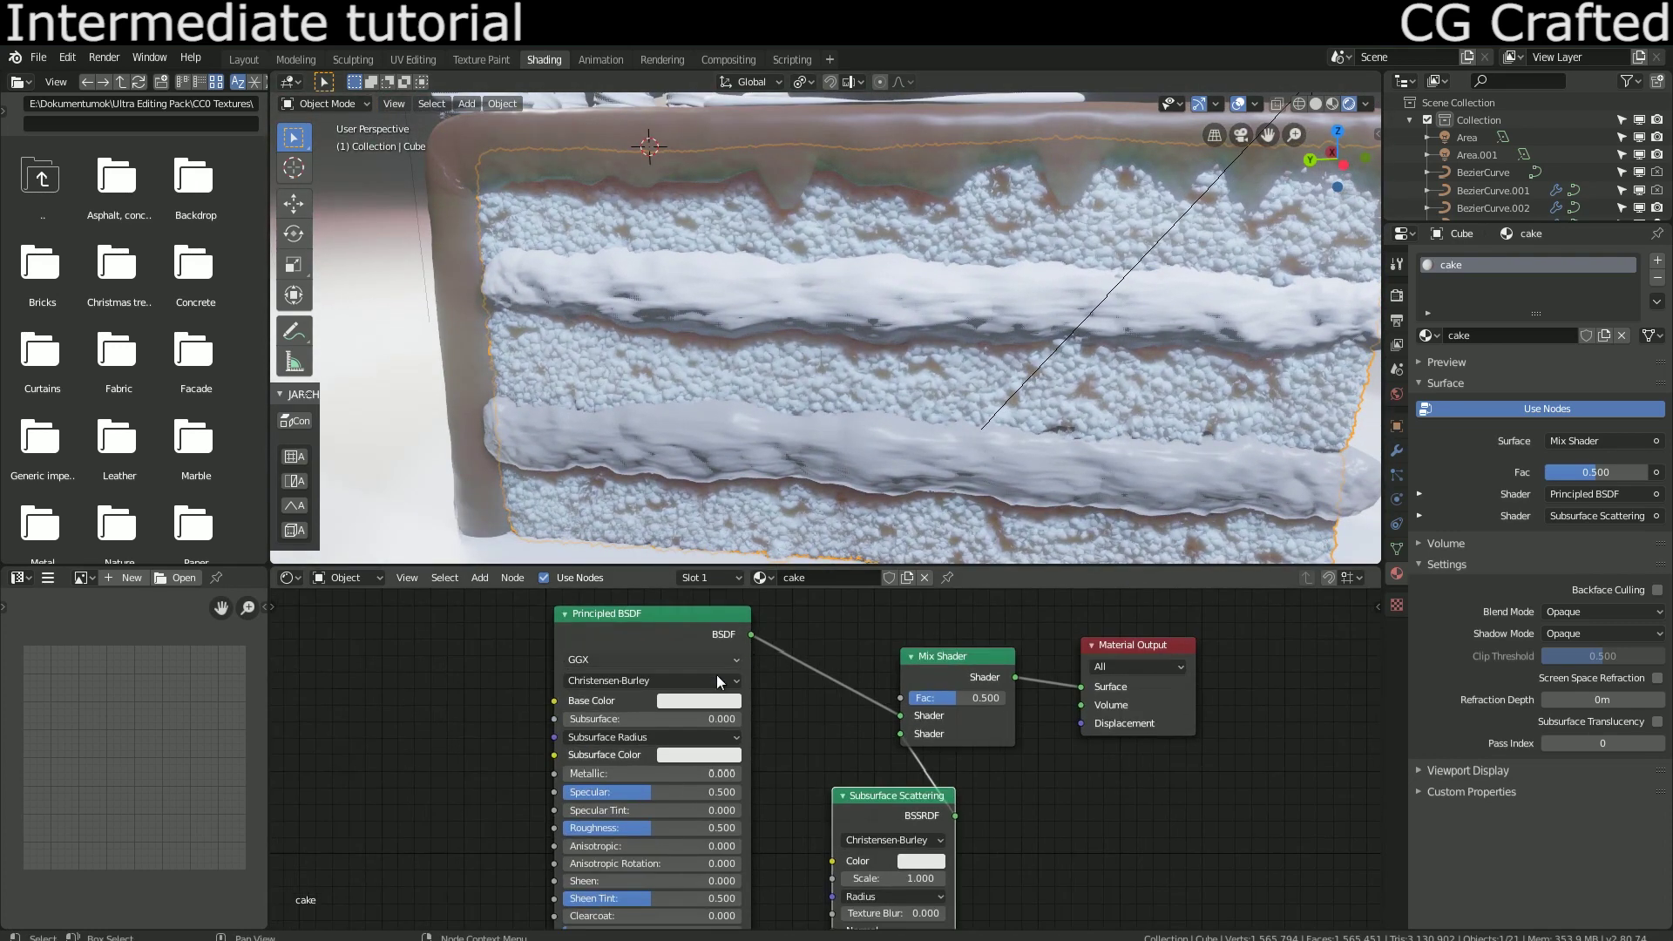
pyautogui.click(708, 694)
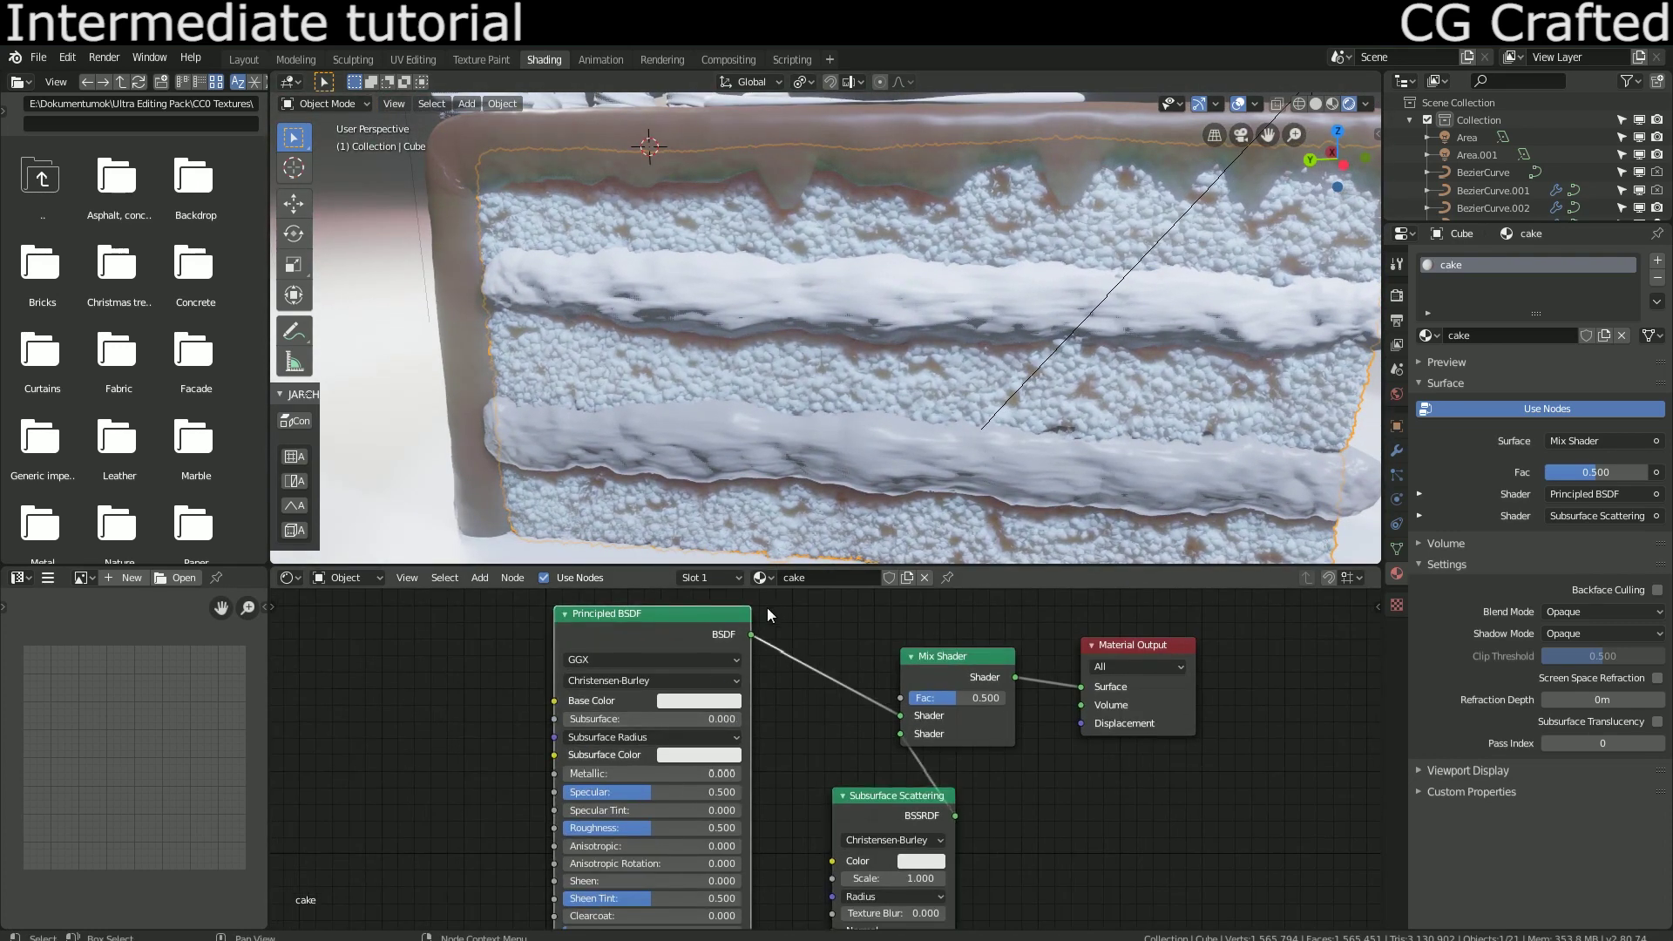
pyautogui.click(713, 701)
pyautogui.moveTo(740, 553)
pyautogui.mouseDown()
pyautogui.moveTo(713, 546)
pyautogui.moveTo(797, 526)
pyautogui.mouseUp()
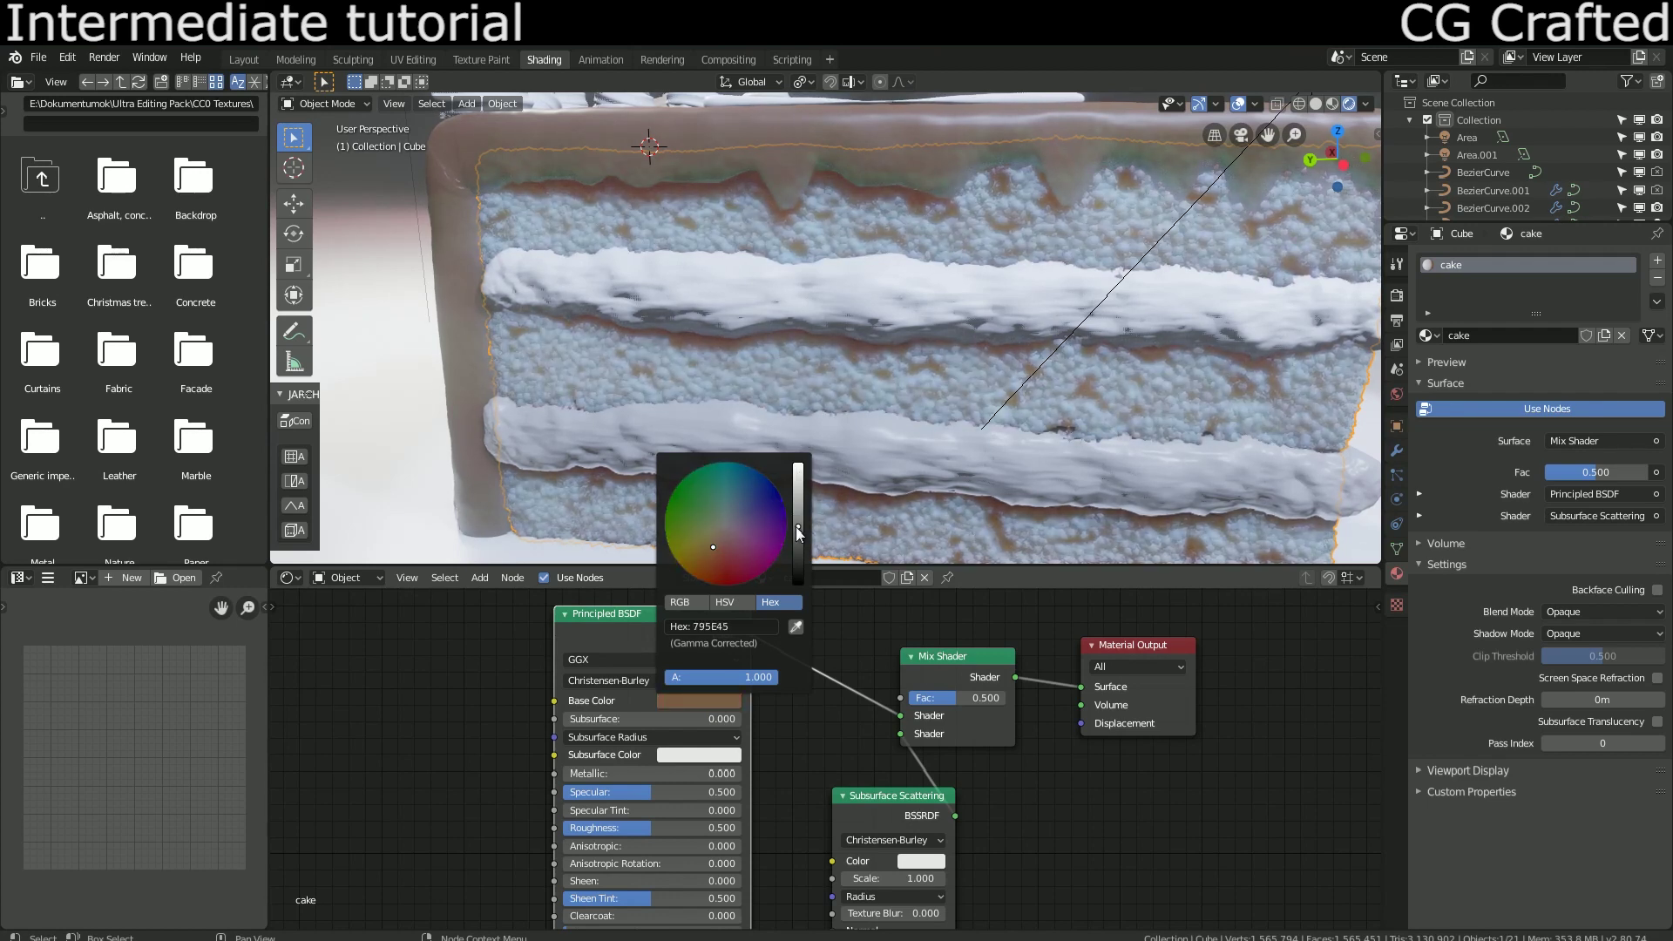
pyautogui.moveTo(698, 554); pyautogui.dragTo(712, 562)
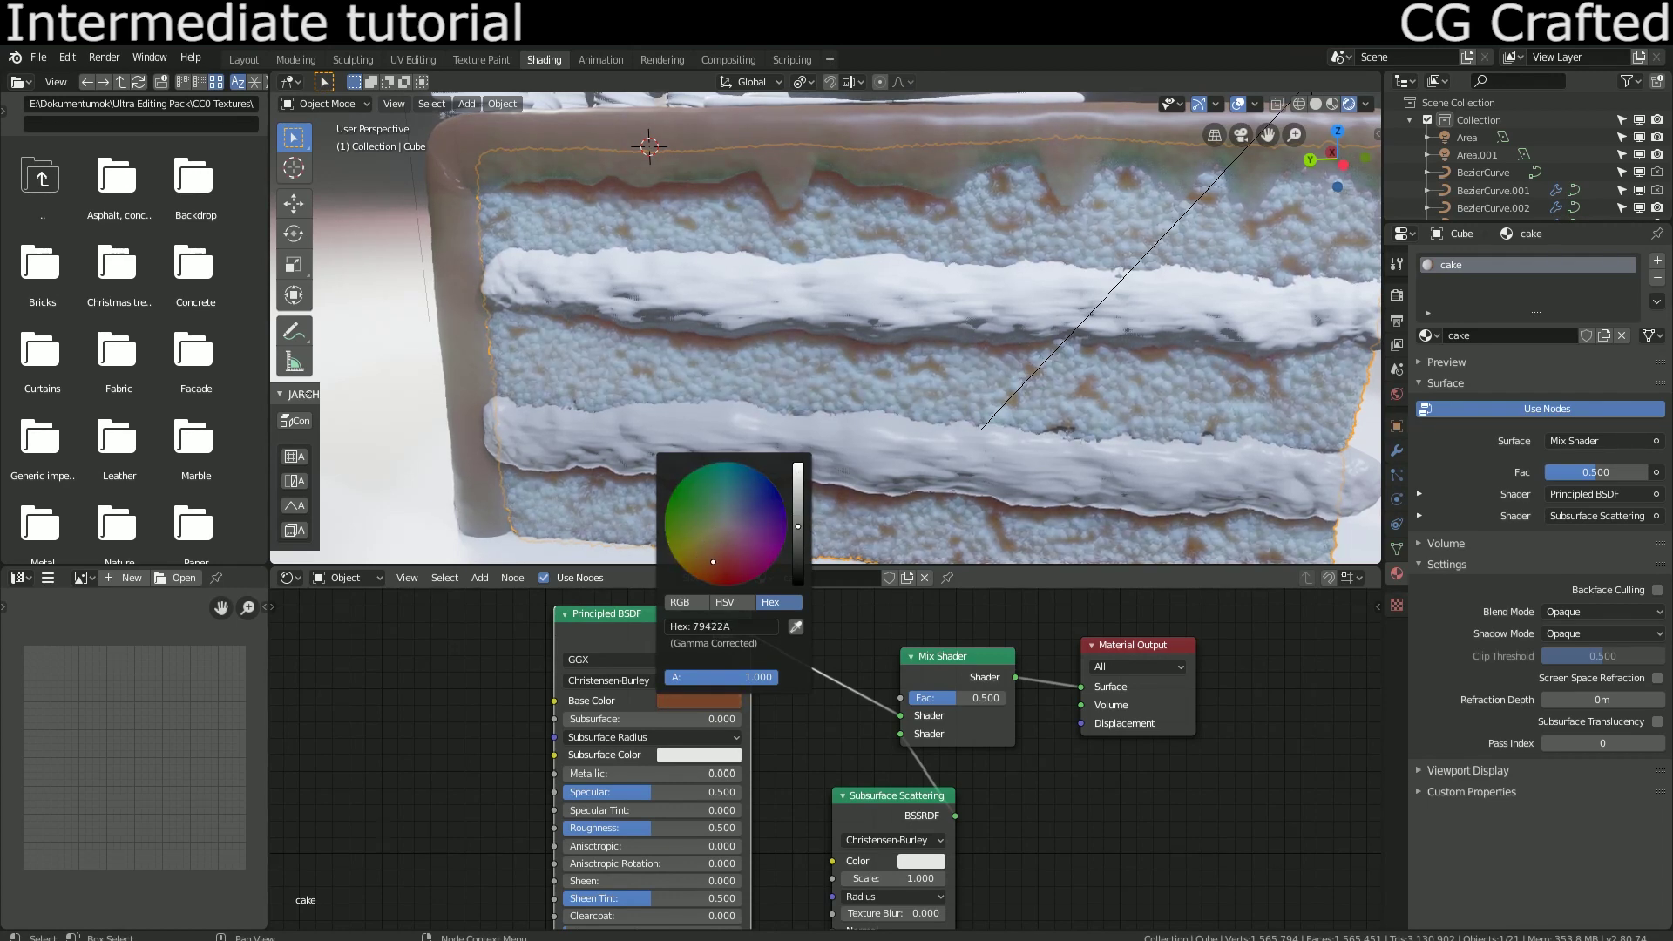
# Step: Set the Color of the cake material's Subsurface Scattering node to the greyish brown 625A4F
pyautogui.click(906, 859)
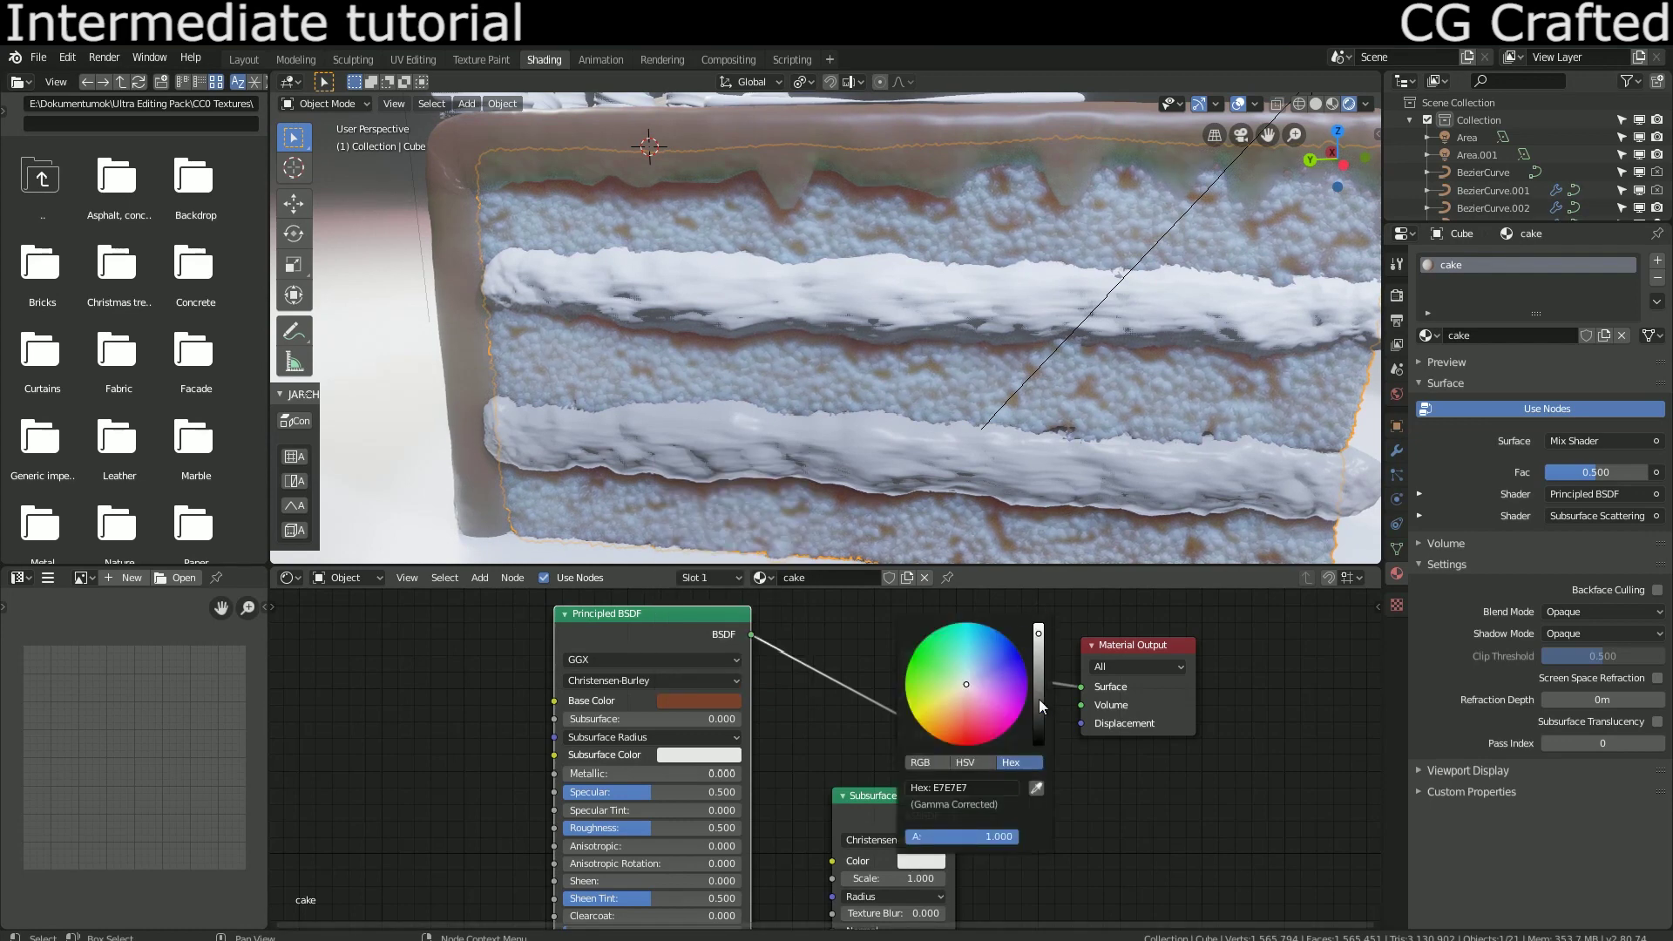
pyautogui.moveTo(1040, 704); pyautogui.dragTo(1038, 698)
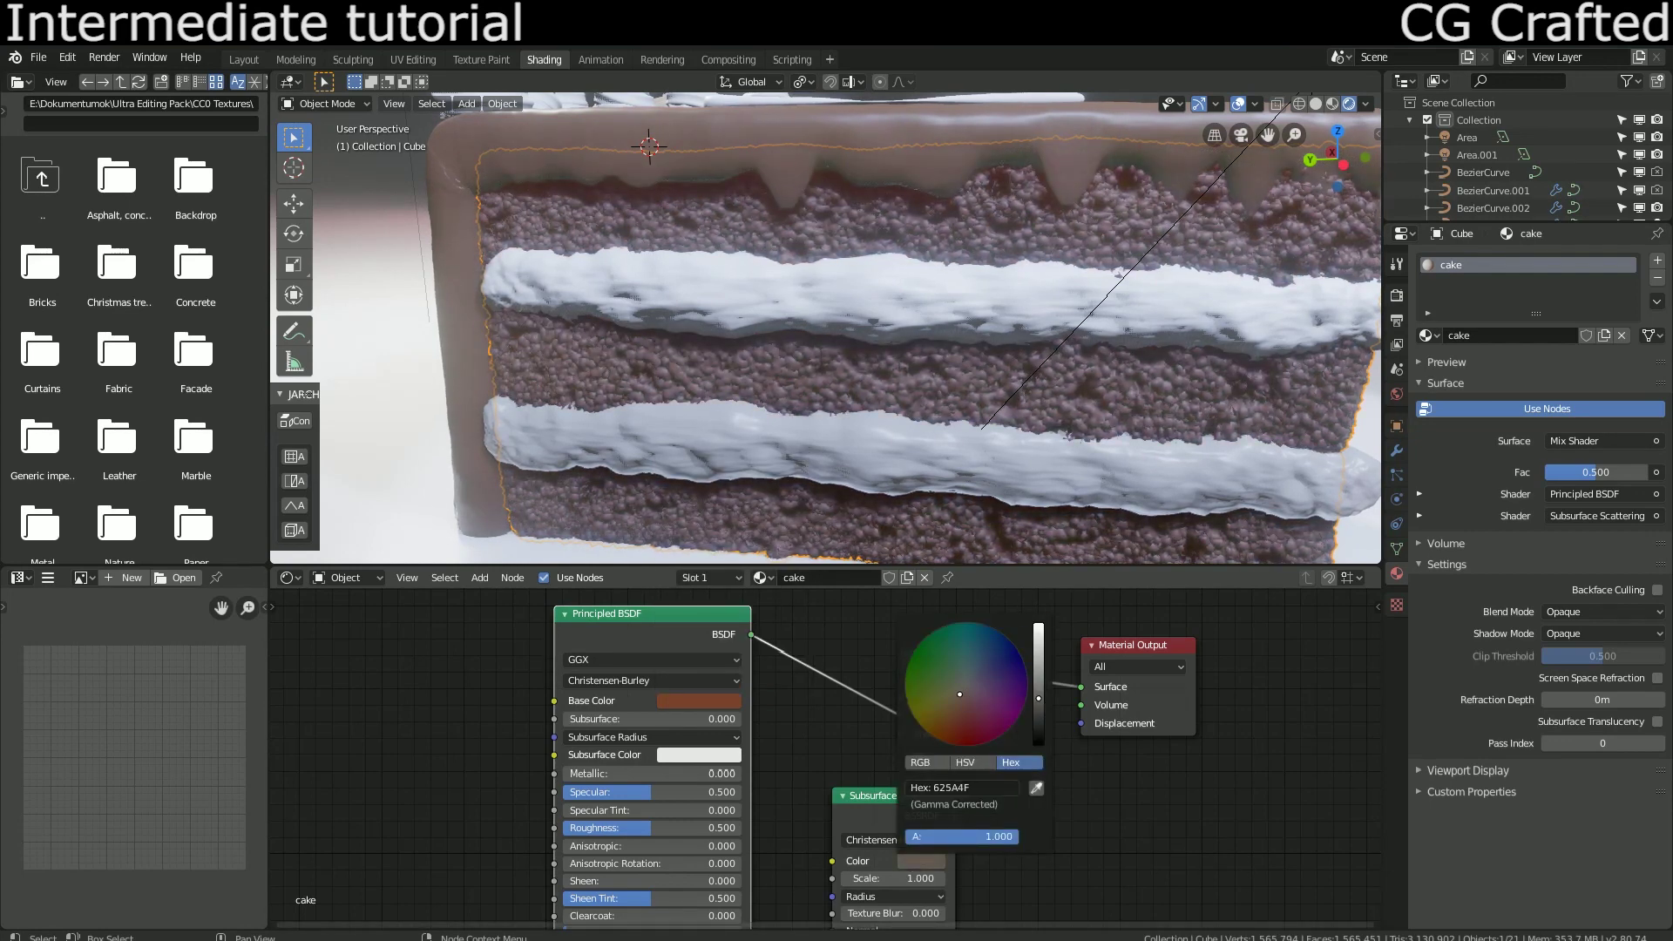
pyautogui.scroll(-5, 797, 377)
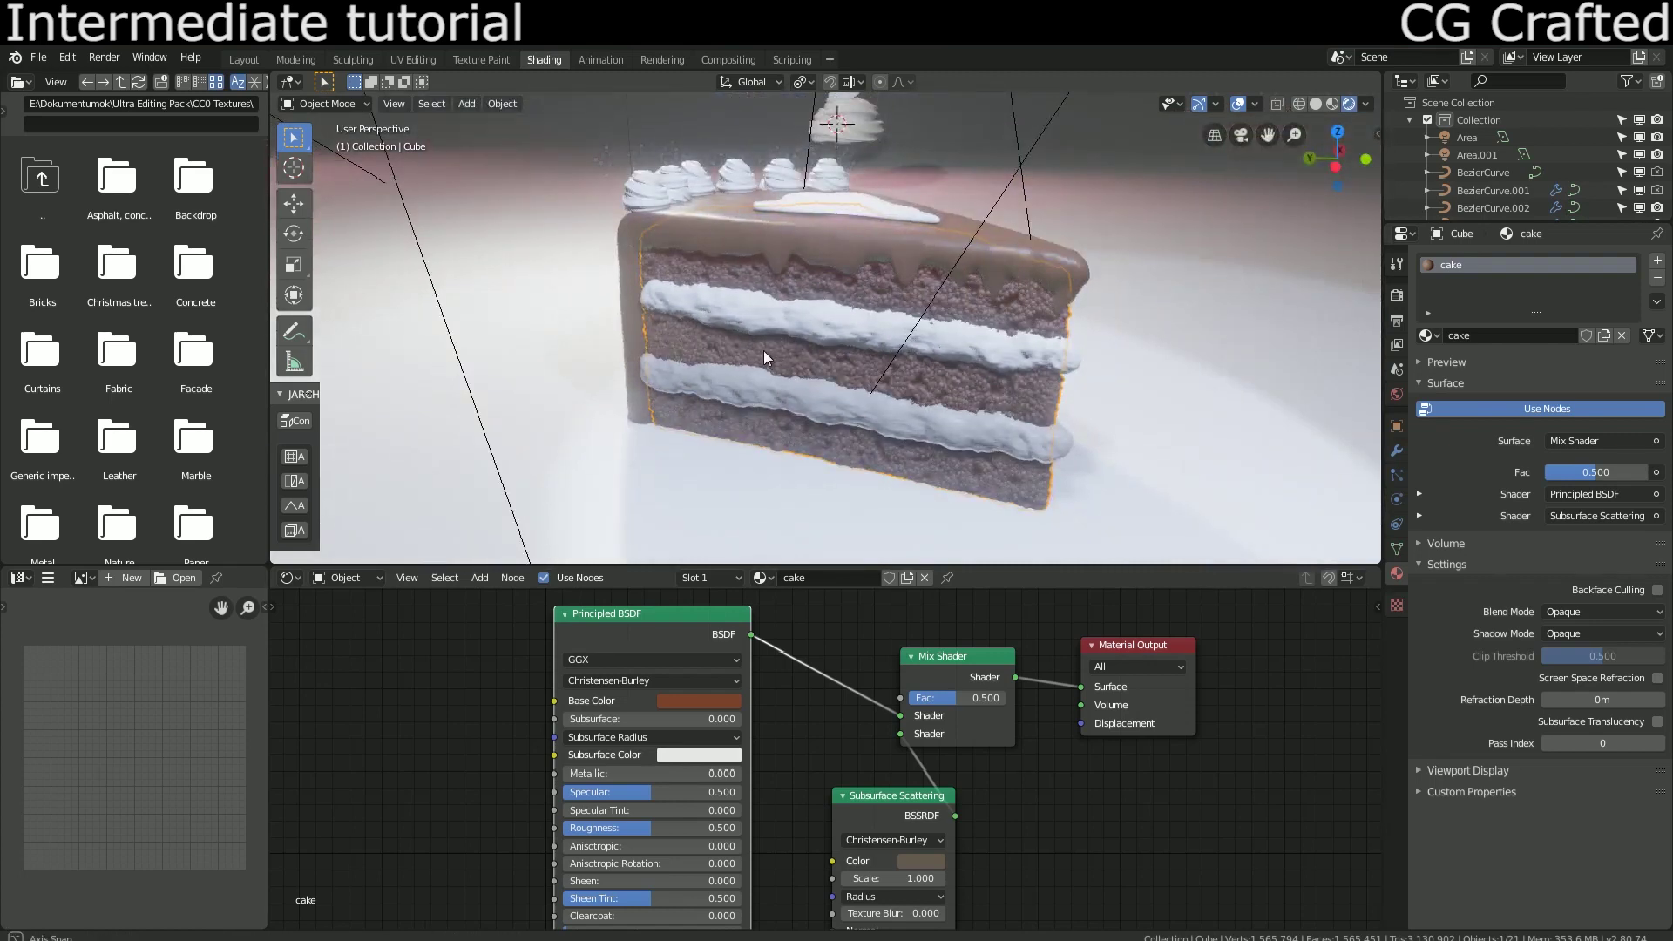
# Step: Change the Base Color of the cake material's Principled BSDF to a brighter golden brown
pyautogui.click(706, 701)
pyautogui.moveTo(715, 562); pyautogui.dragTo(703, 556)
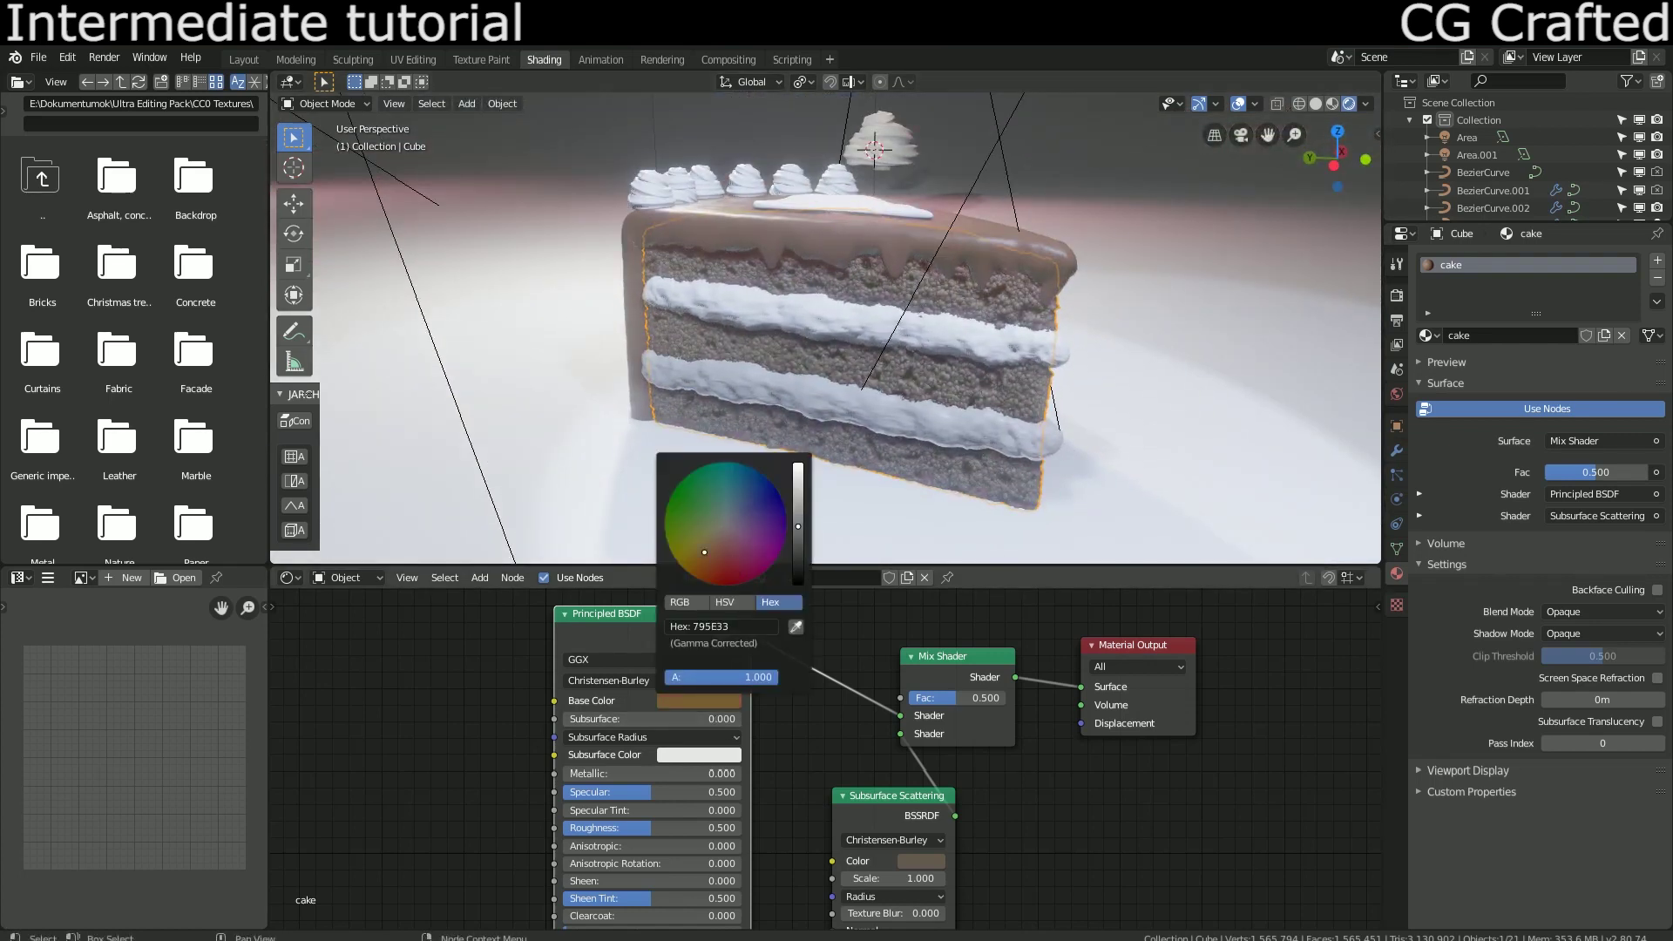
pyautogui.moveTo(799, 504)
pyautogui.mouseDown()
pyautogui.moveTo(798, 472)
pyautogui.moveTo(798, 513)
pyautogui.mouseUp()
# Step: Change the Color of the cake material's Subsurface Scattering node to the warmer, lighter brown 7F5342
pyautogui.click(924, 861)
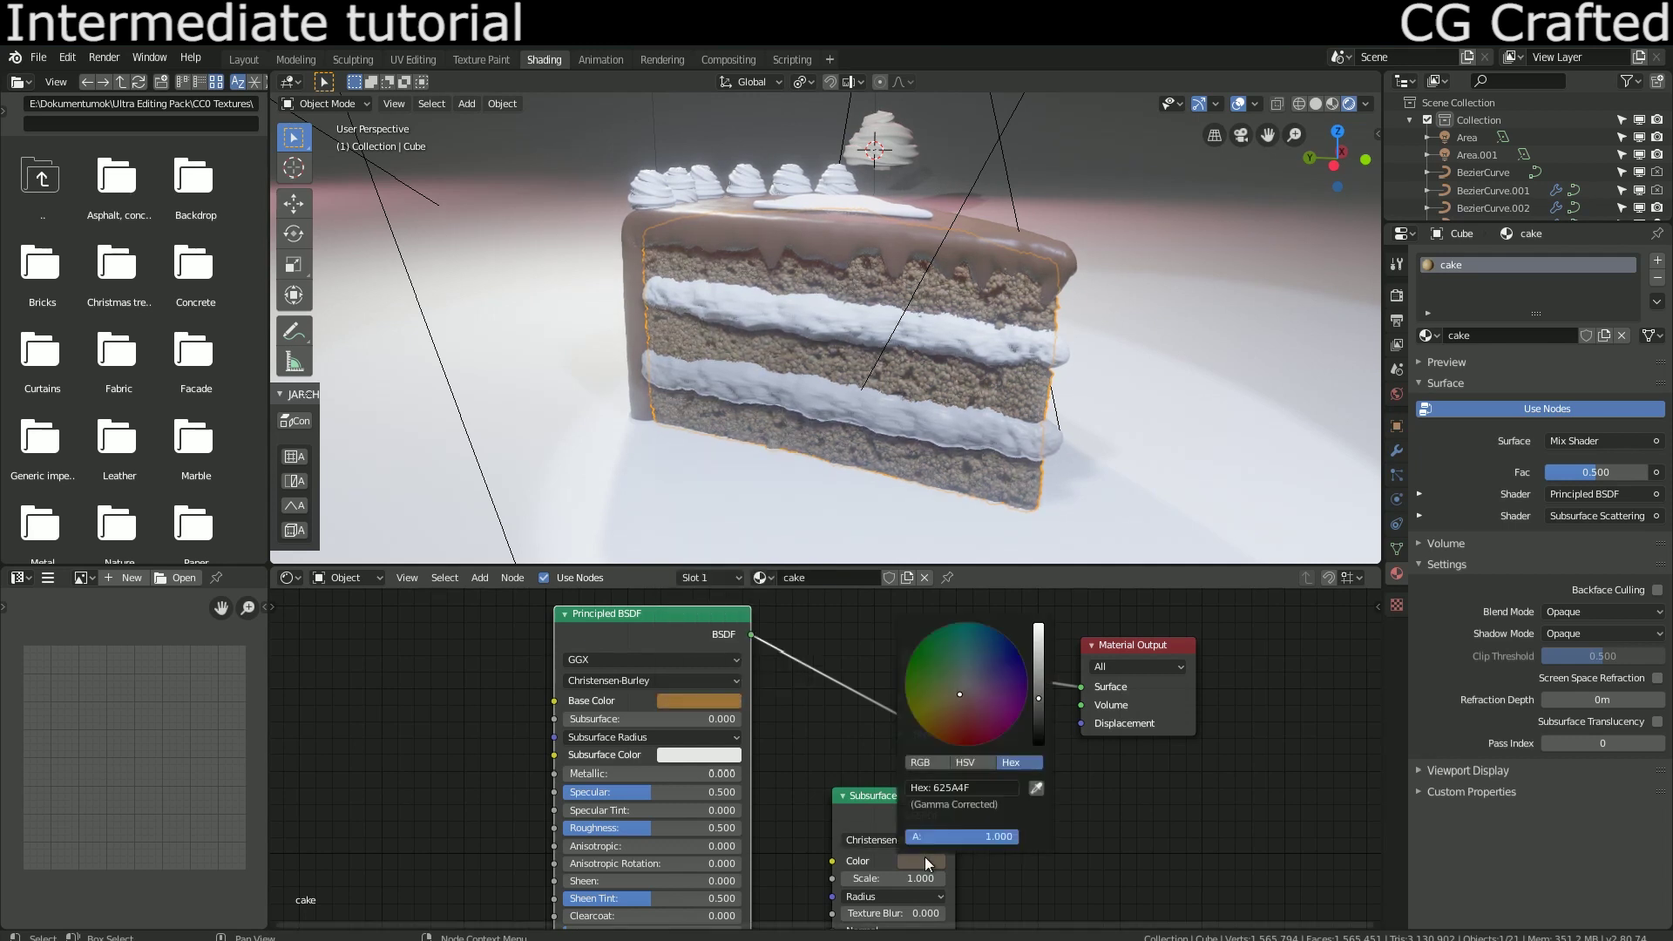
pyautogui.click(948, 713)
pyautogui.moveTo(1039, 699); pyautogui.dragTo(1038, 685)
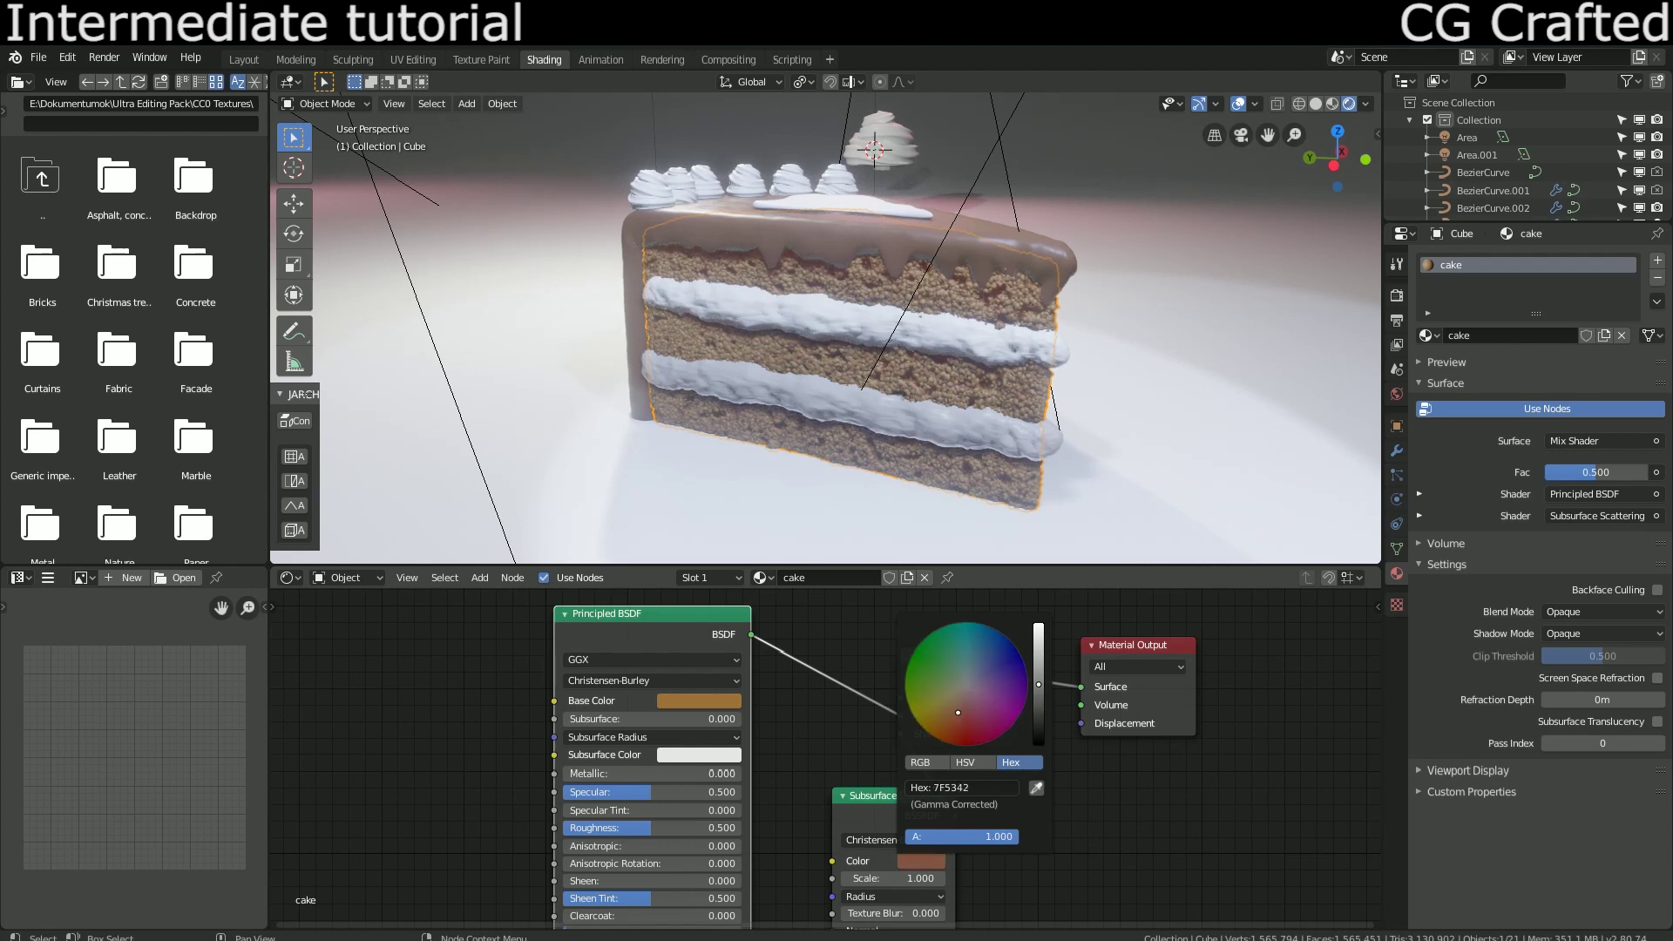
# Step: Set the Scale of the cake material's Subsurface Scattering node to 4
pyautogui.moveTo(754, 319); pyautogui.dragTo(835, 319, button='middle')
pyautogui.scroll(5, 865, 318)
pyautogui.moveTo(862, 718); pyautogui.dragTo(833, 631, button='middle')
pyautogui.click(872, 789)
pyautogui.write('4')
pyautogui.press('Return')
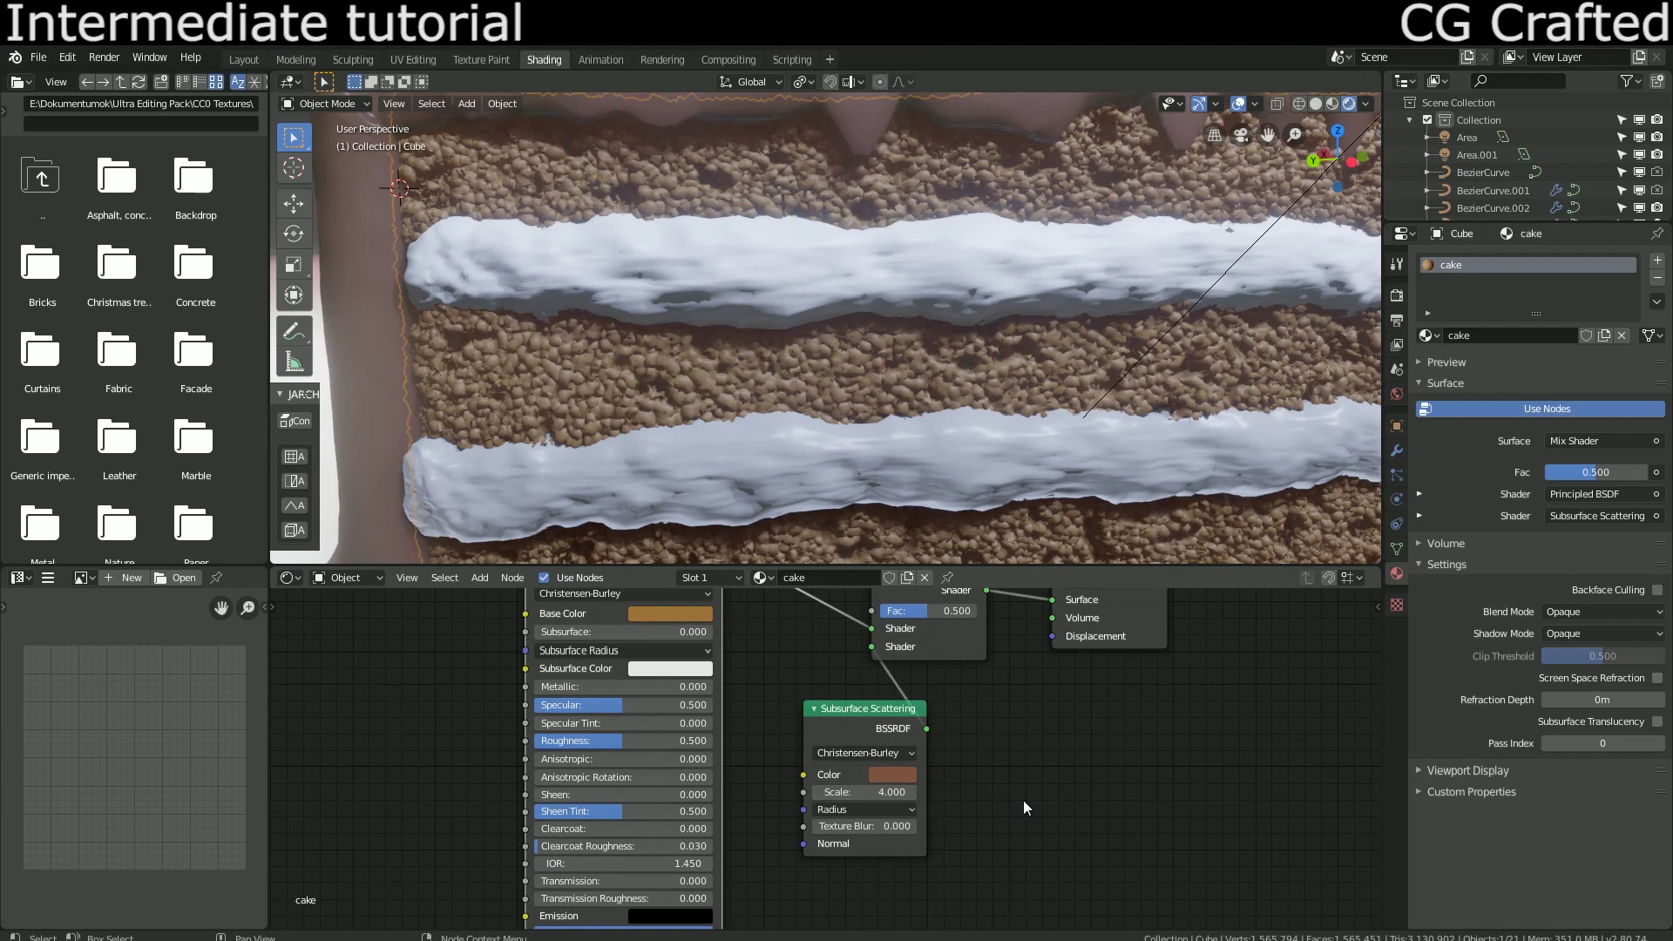
# Step: Set the first Radius value of the cake material's Subsurface Scattering node to 0.1
pyautogui.moveTo(727, 392); pyautogui.dragTo(701, 392, button='middle')
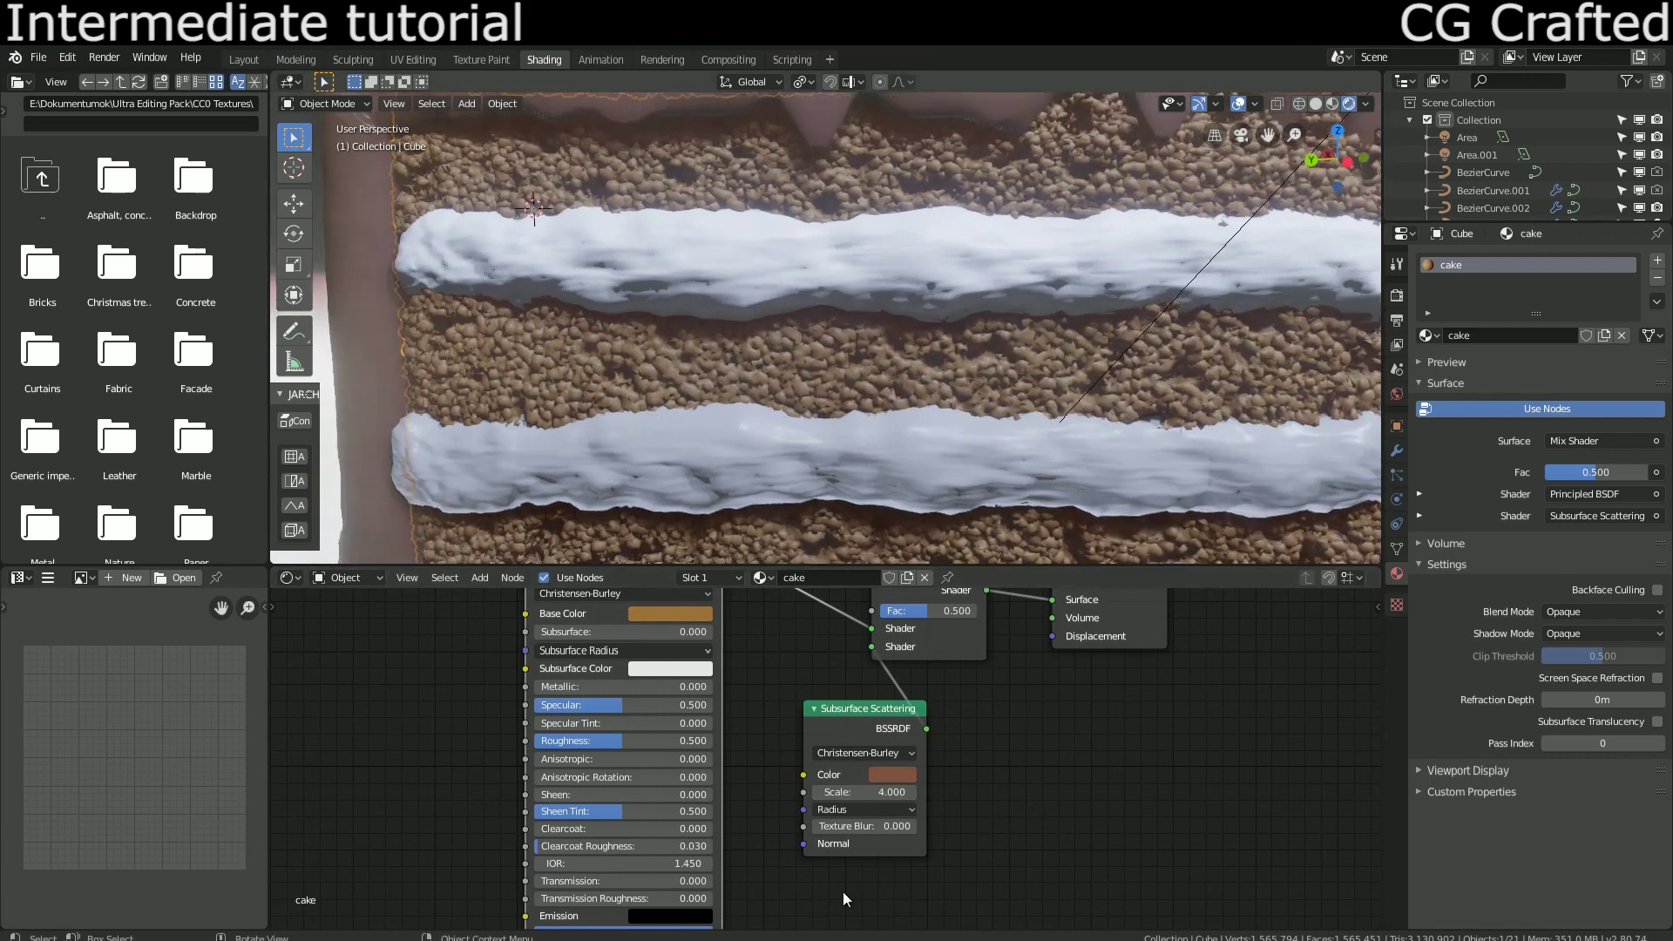
pyautogui.click(877, 811)
pyautogui.click(878, 830)
pyautogui.write('0.1')
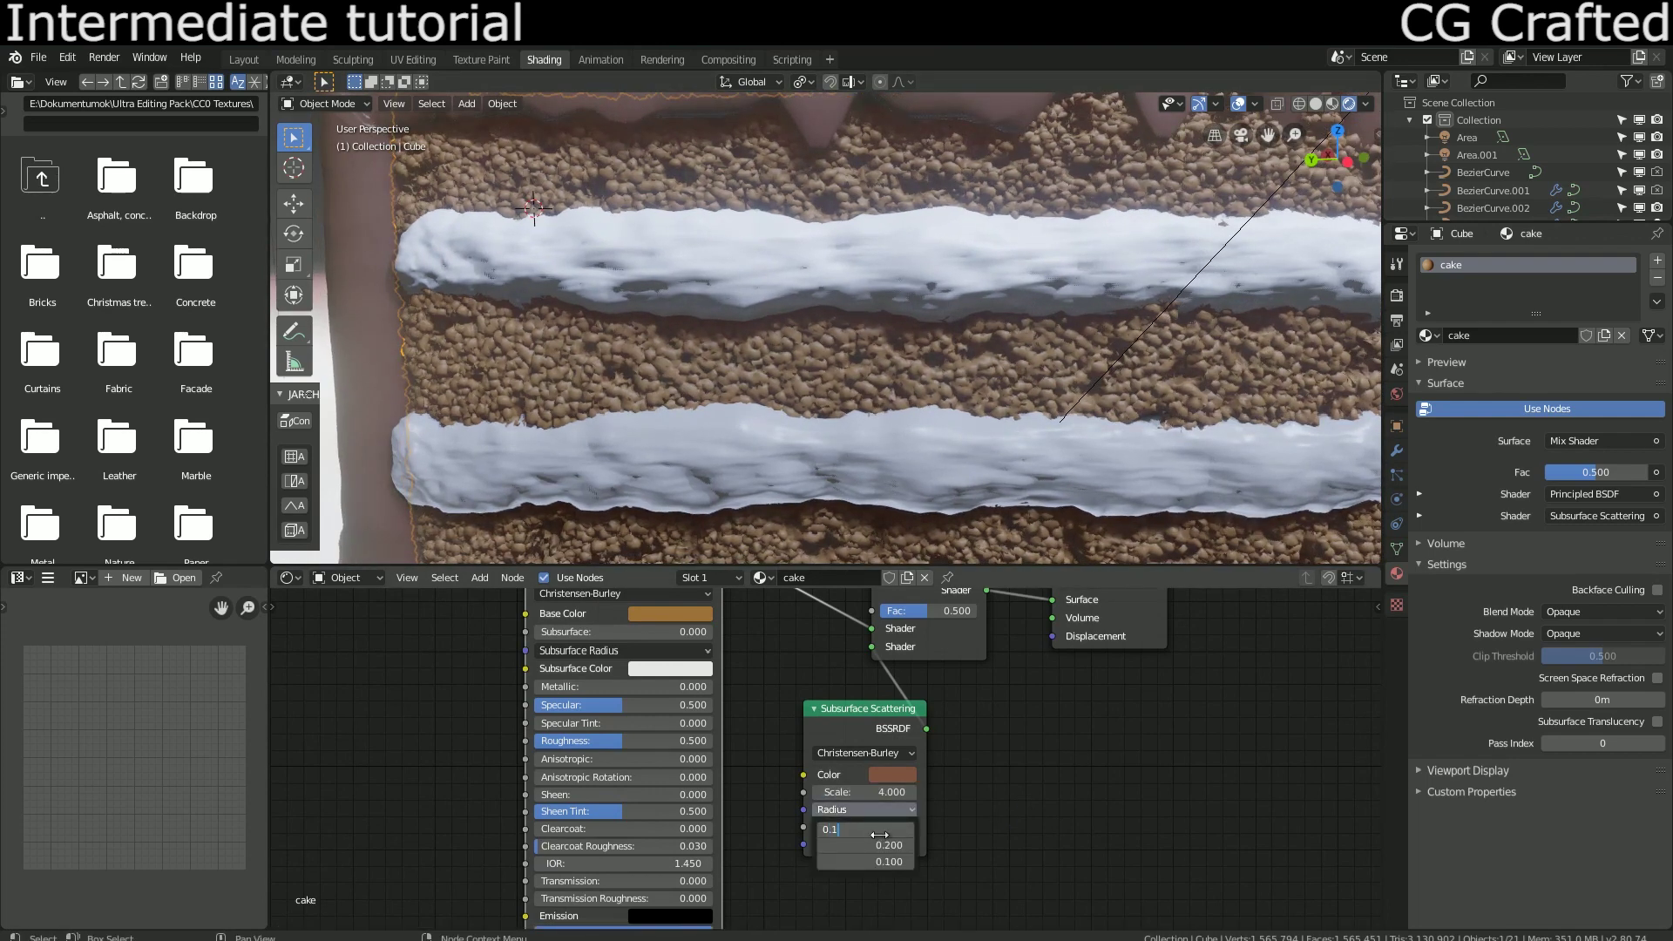
pyautogui.press('Return')
# Step: Create a new material named cream on the upper cream layer of the cake slice
pyautogui.moveTo(871, 287); pyautogui.dragTo(814, 379, button='middle')
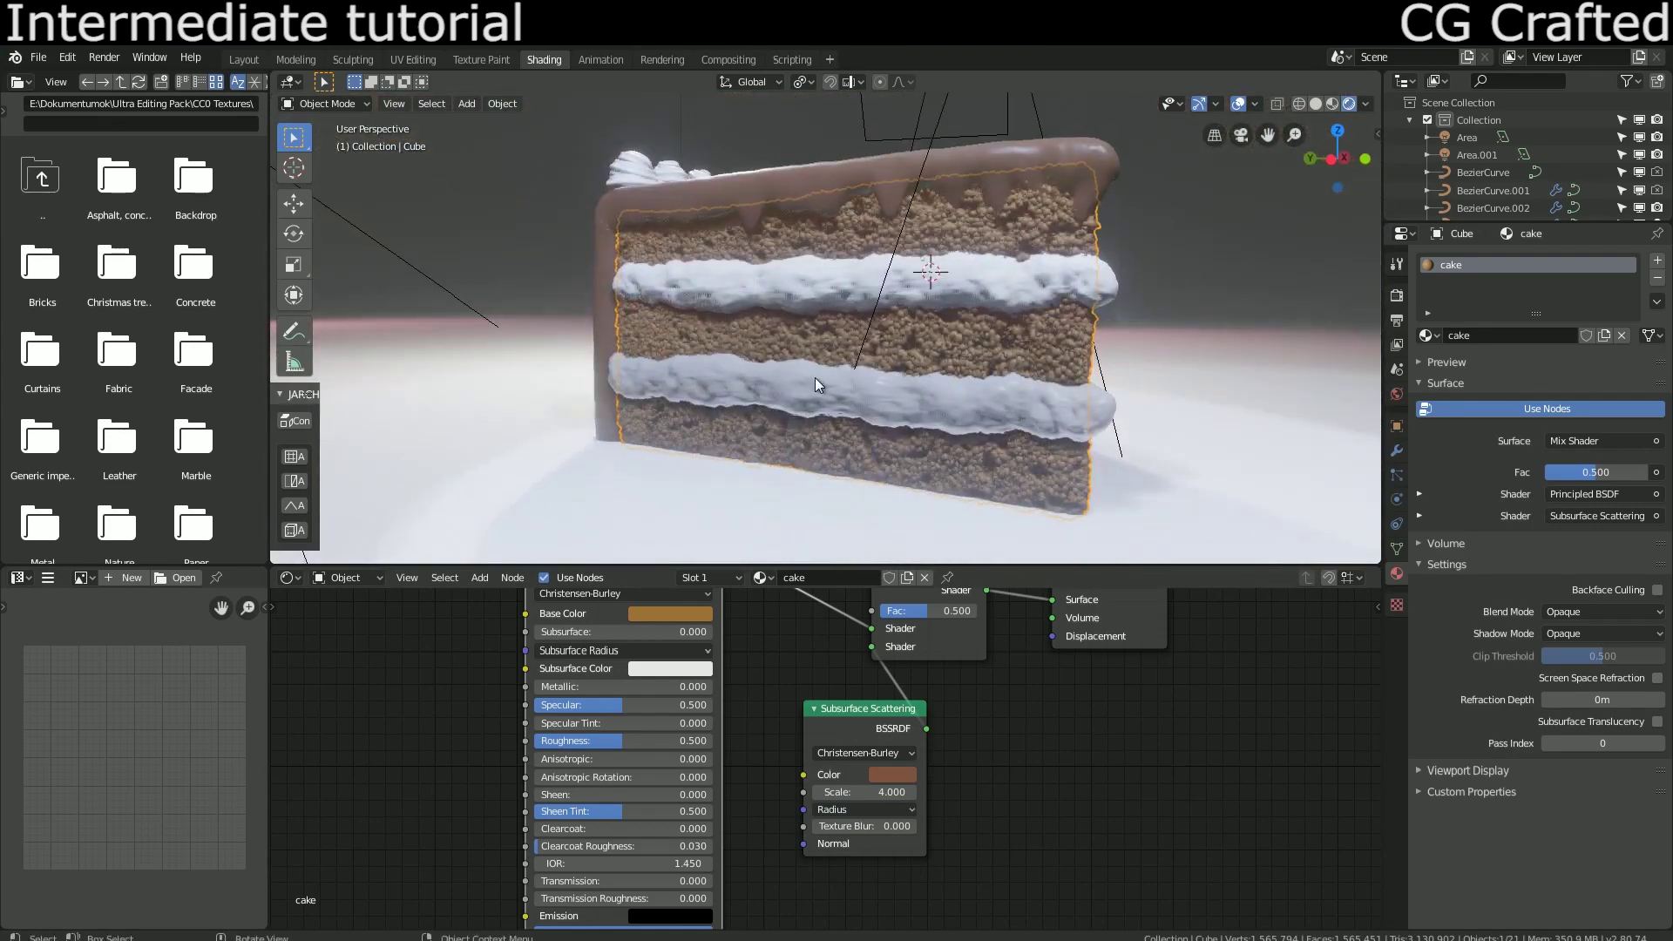
pyautogui.scroll(8, 889, 373)
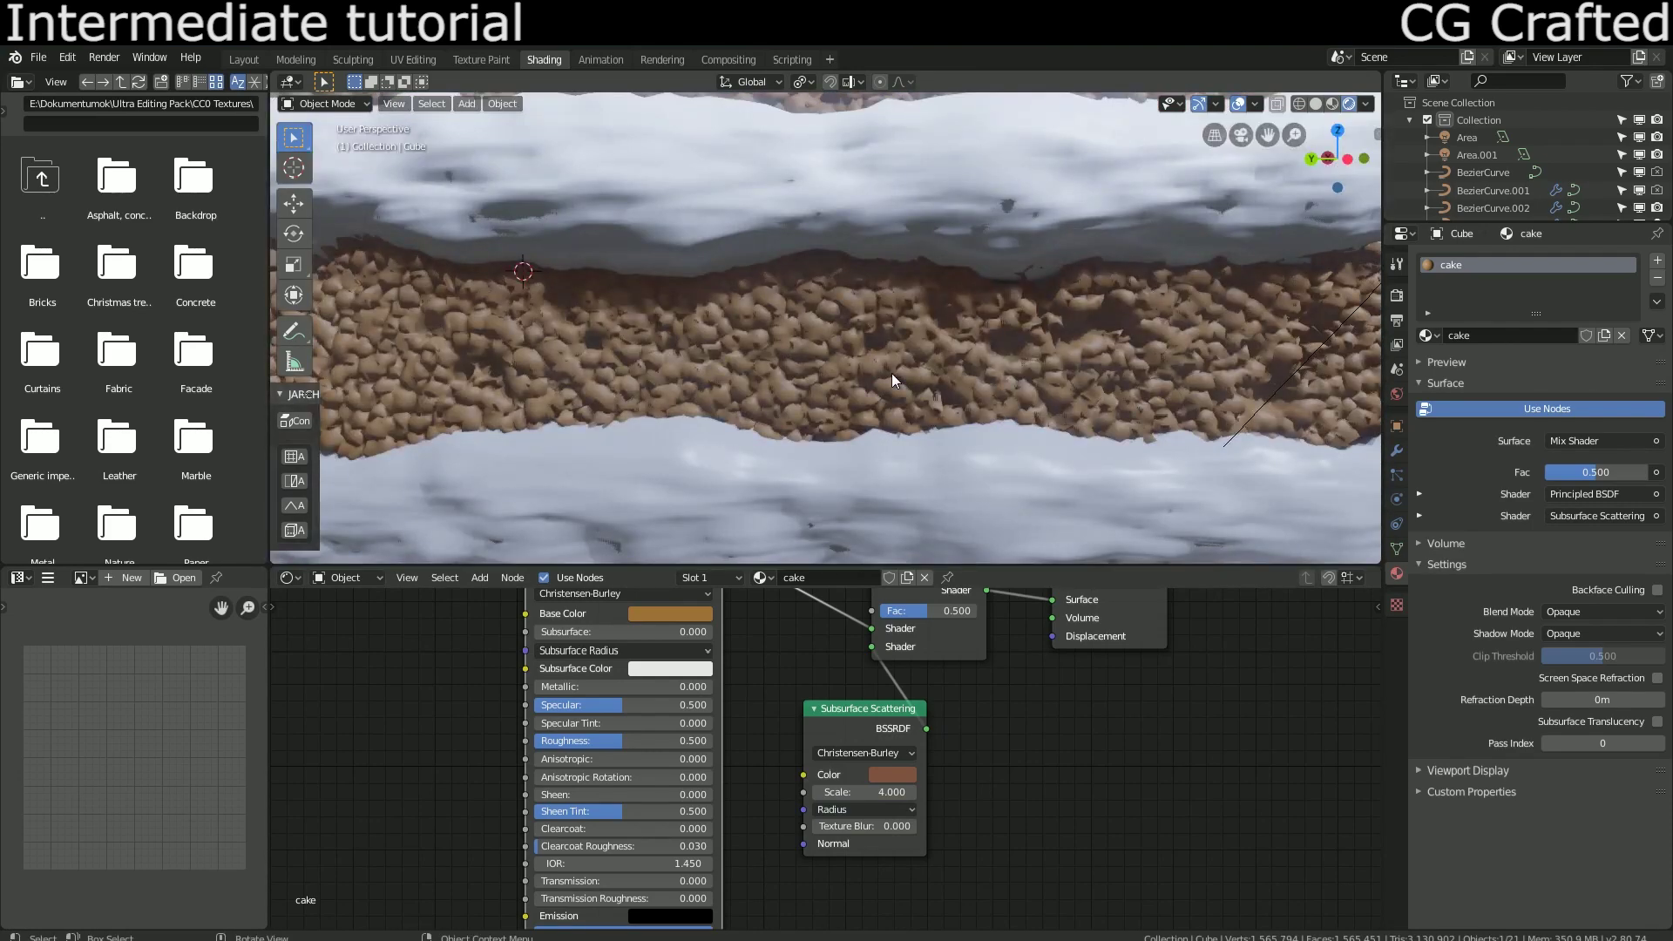
pyautogui.scroll(-8, 891, 373)
pyautogui.moveTo(894, 373); pyautogui.dragTo(882, 305, button='middle')
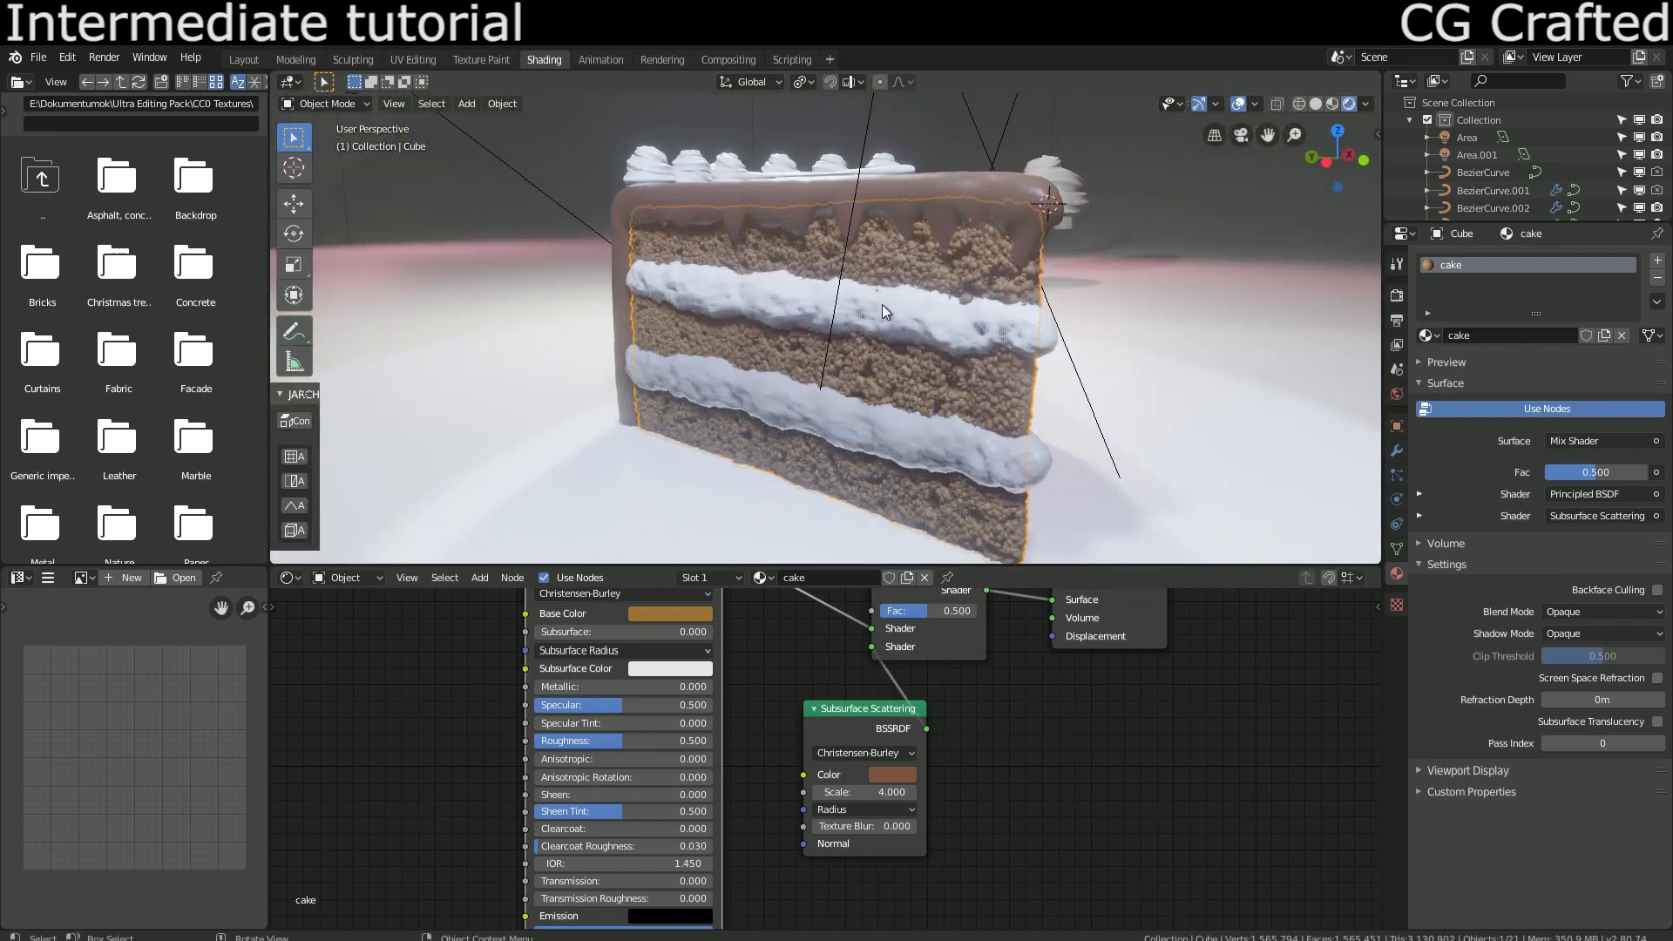
pyautogui.click(882, 305)
pyautogui.click(1494, 335)
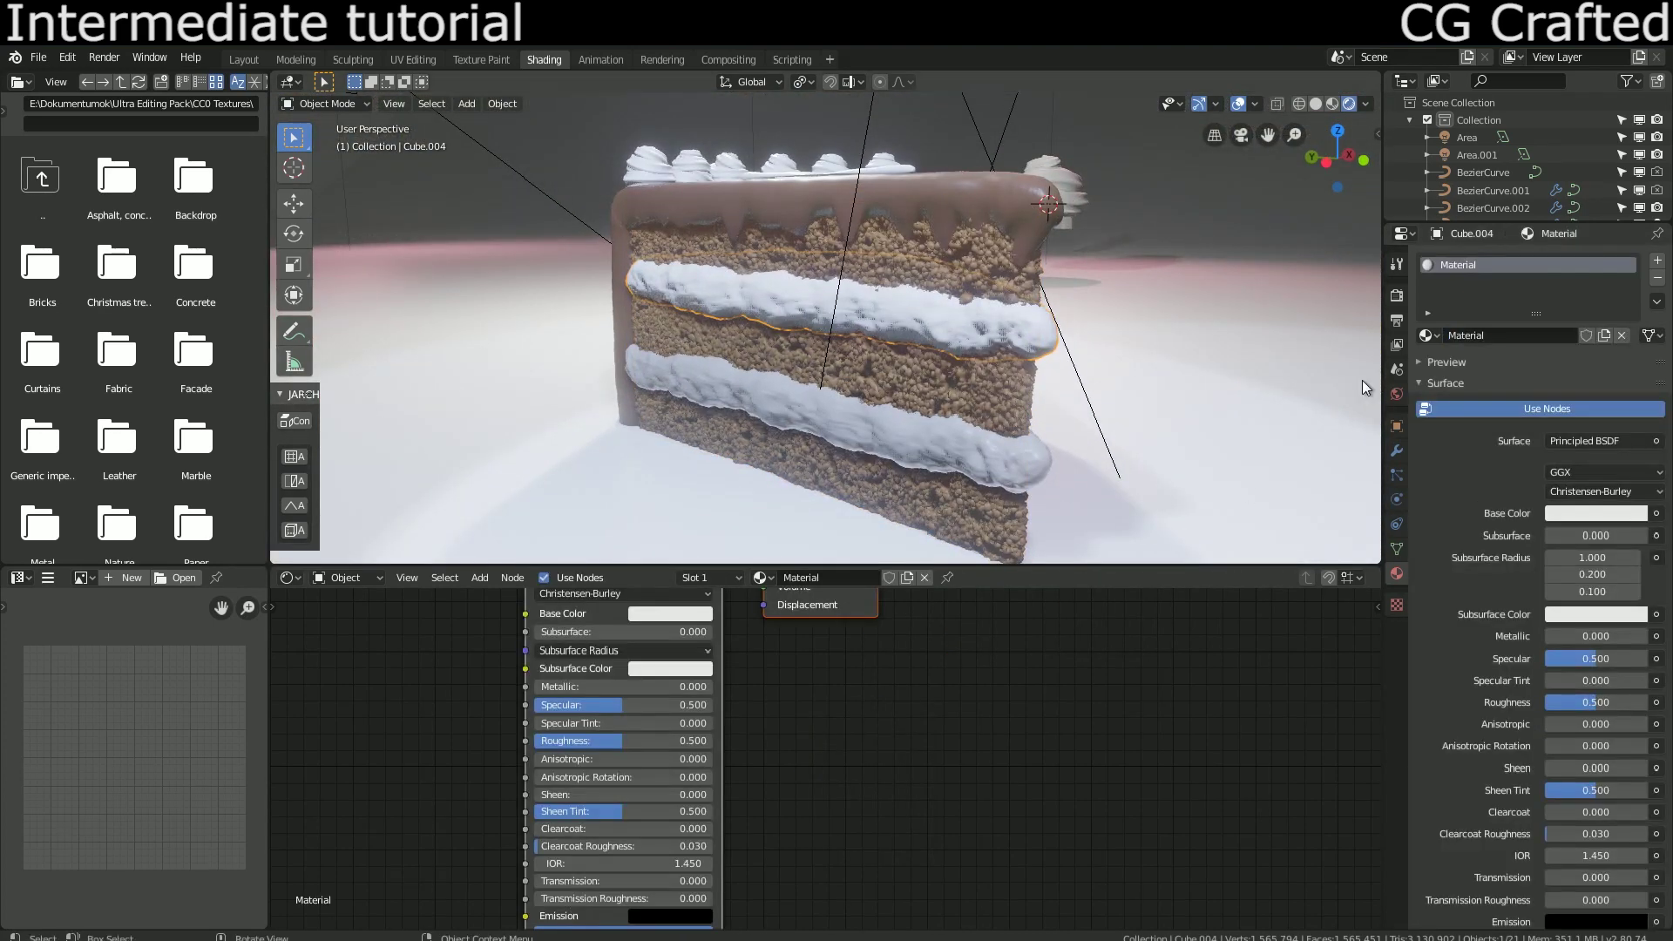
pyautogui.press('Home')
pyautogui.doubleClick(1478, 264)
pyautogui.write('c')
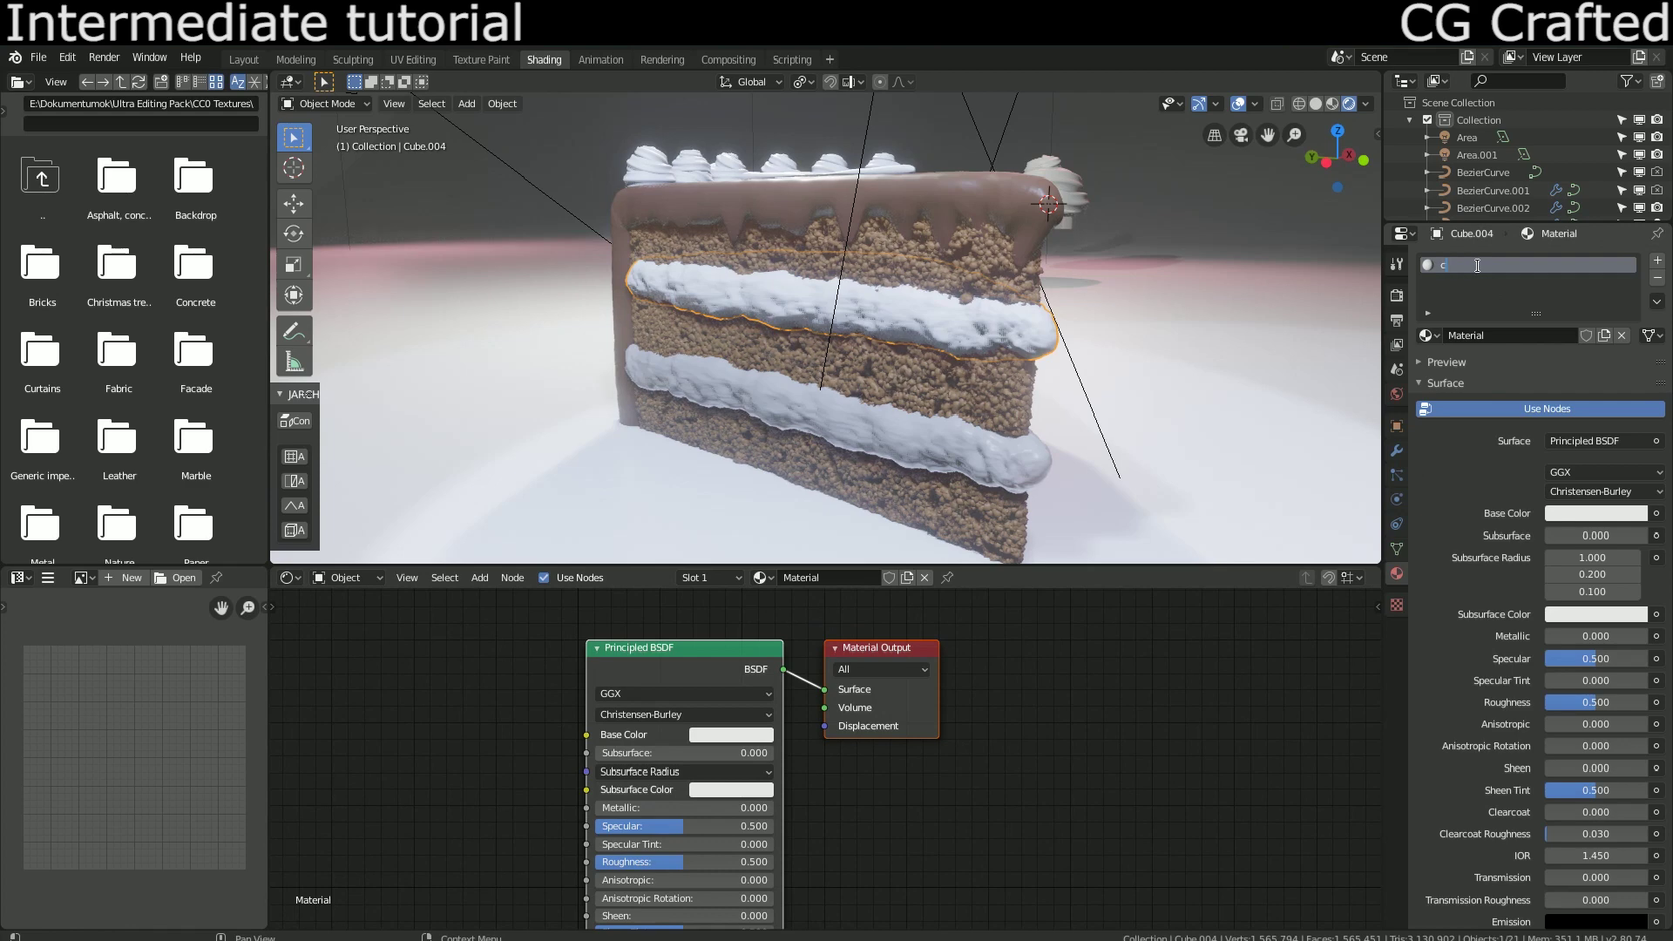
pyautogui.write('ream')
# Step: Set the cream material's Principled BSDF Roughness to 0.159 and Specular to 0.686
pyautogui.scroll(2, 588, 772)
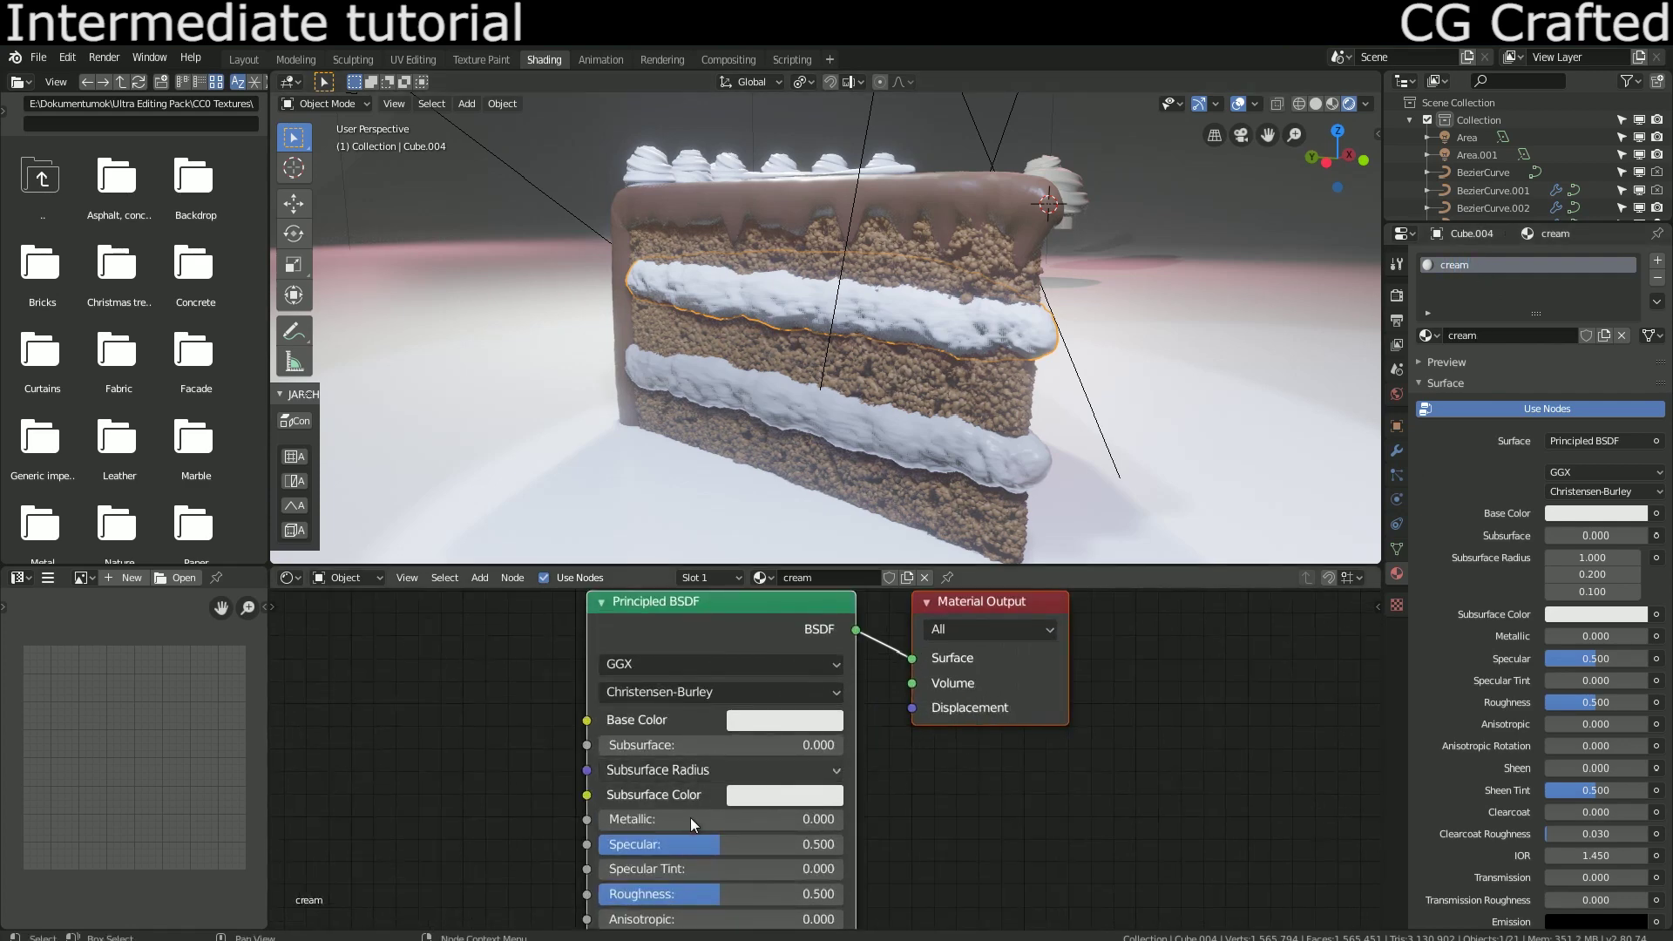
pyautogui.moveTo(723, 894); pyautogui.dragTo(634, 894)
pyautogui.moveTo(819, 844); pyautogui.dragTo(892, 661)
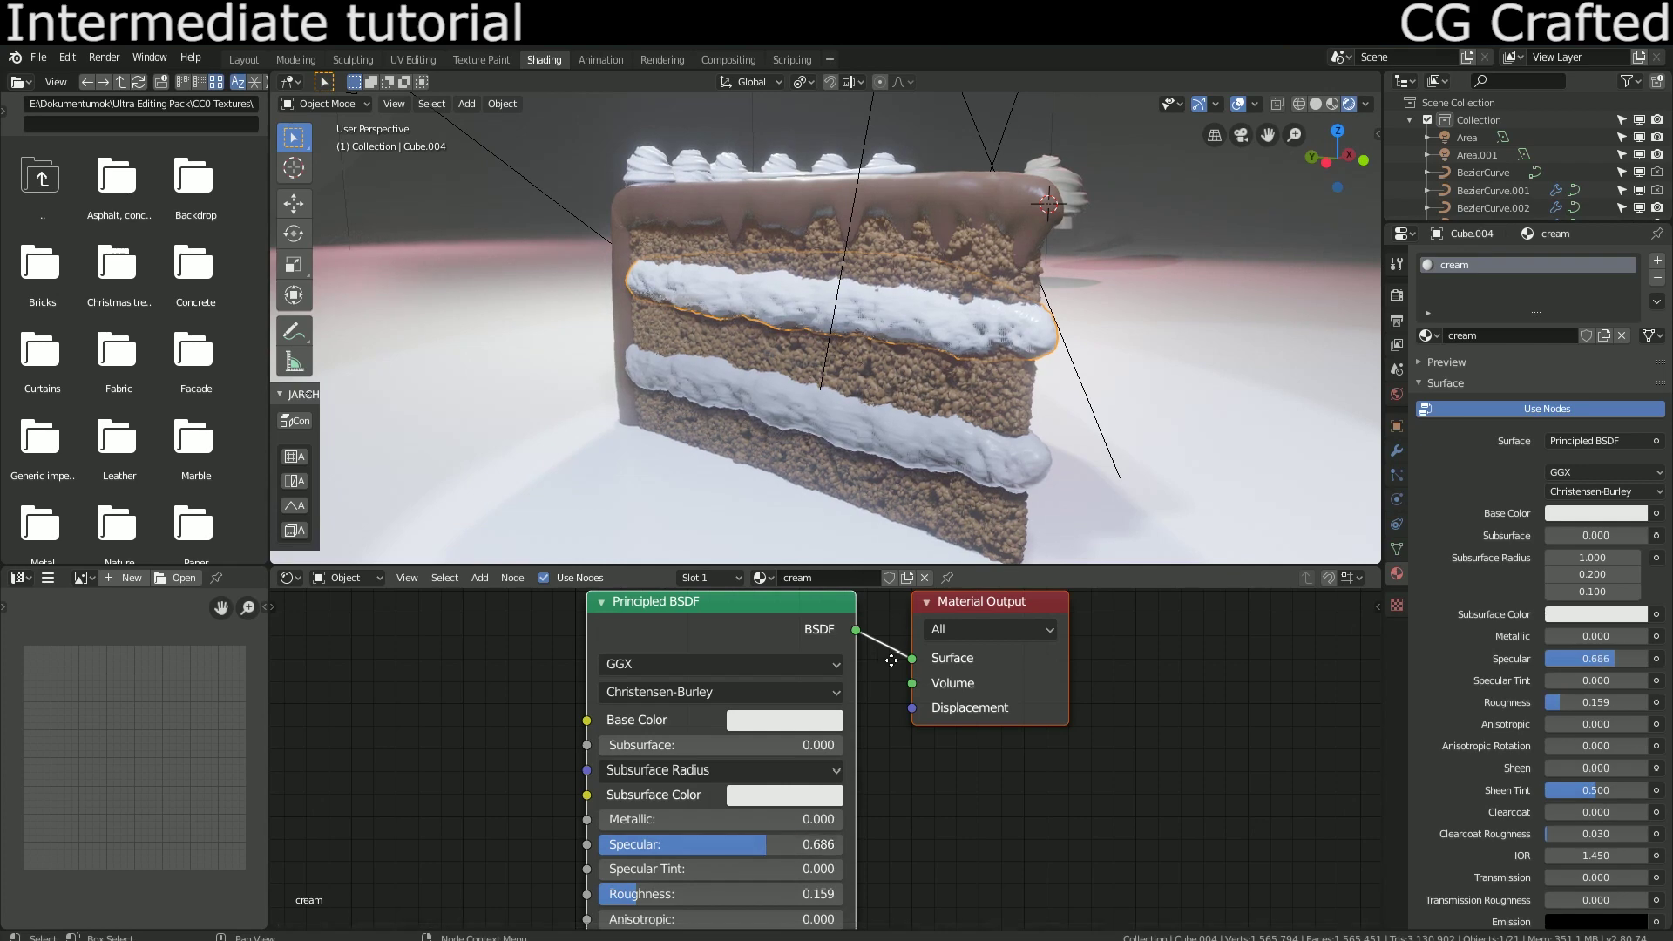
# Step: Insert a Mix Shader node between the Principled BSDF and the Material Output of the cream material
pyautogui.moveTo(892, 660); pyautogui.dragTo(719, 750, button='middle')
pyautogui.moveTo(813, 694); pyautogui.dragTo(1075, 682)
pyautogui.moveTo(622, 788); pyautogui.dragTo(573, 768, button='middle')
pyautogui.scroll(-2, 849, 756)
pyautogui.hotkey('shift', 'a')
pyautogui.click(761, 649)
pyautogui.write('mix')
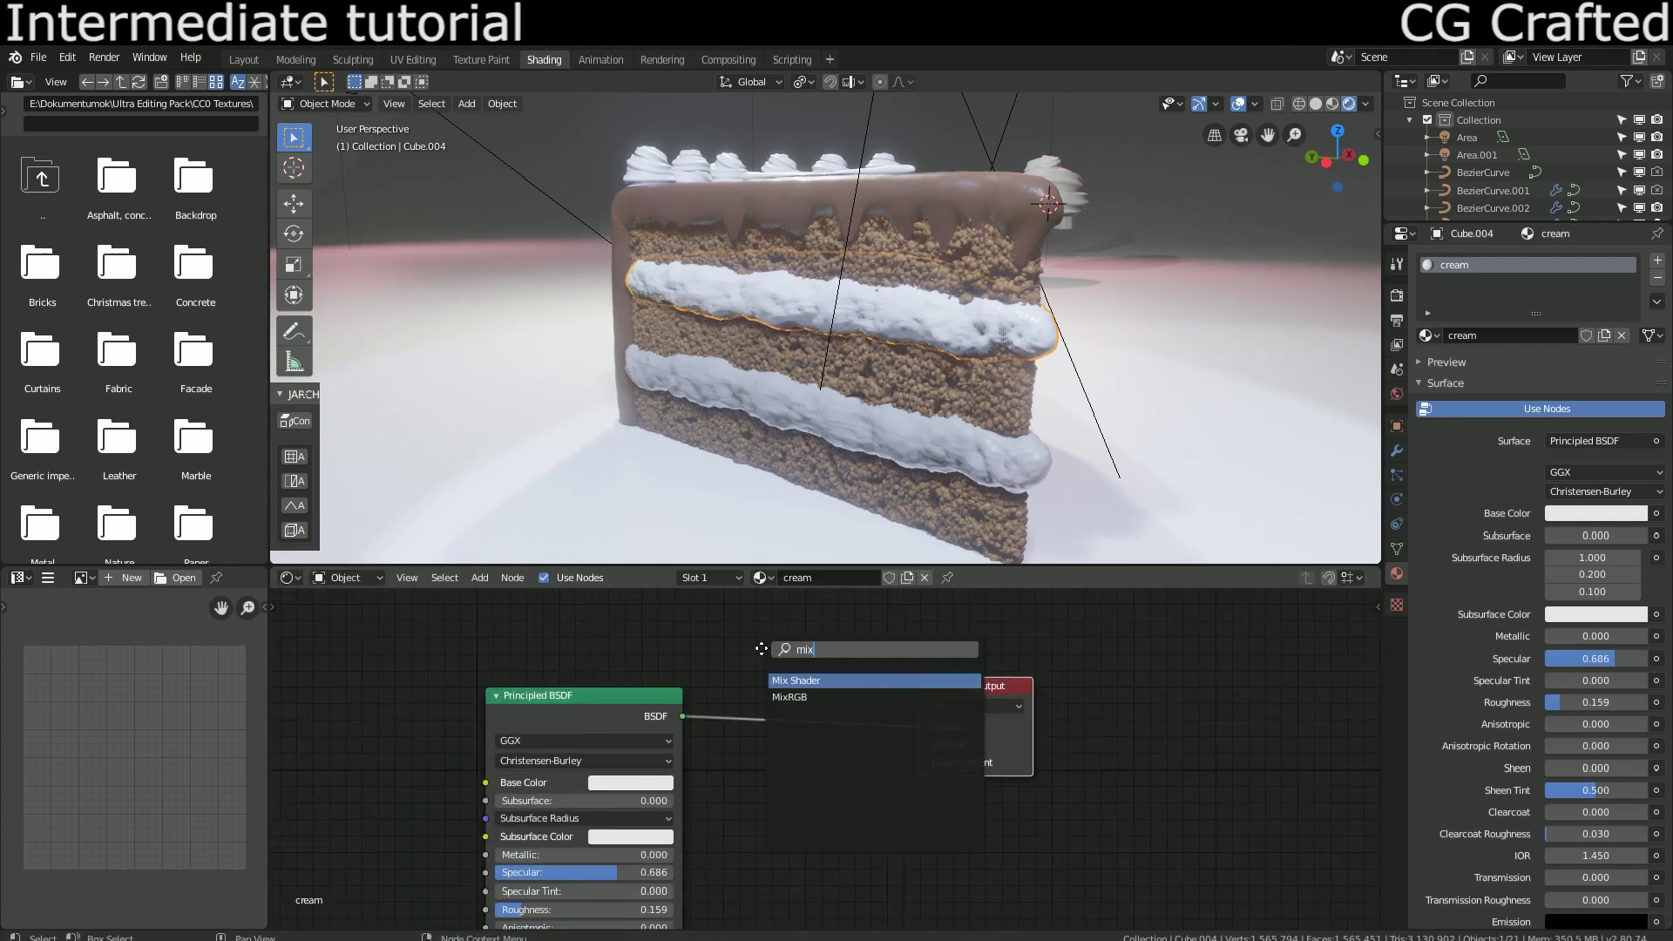
pyautogui.press('Return')
pyautogui.click(824, 683)
# Step: Add a Subsurface Scattering node and connect its output to the Mix Shader's second Shader input in the cream material
pyautogui.hotkey('shift', 'a')
pyautogui.click(772, 637)
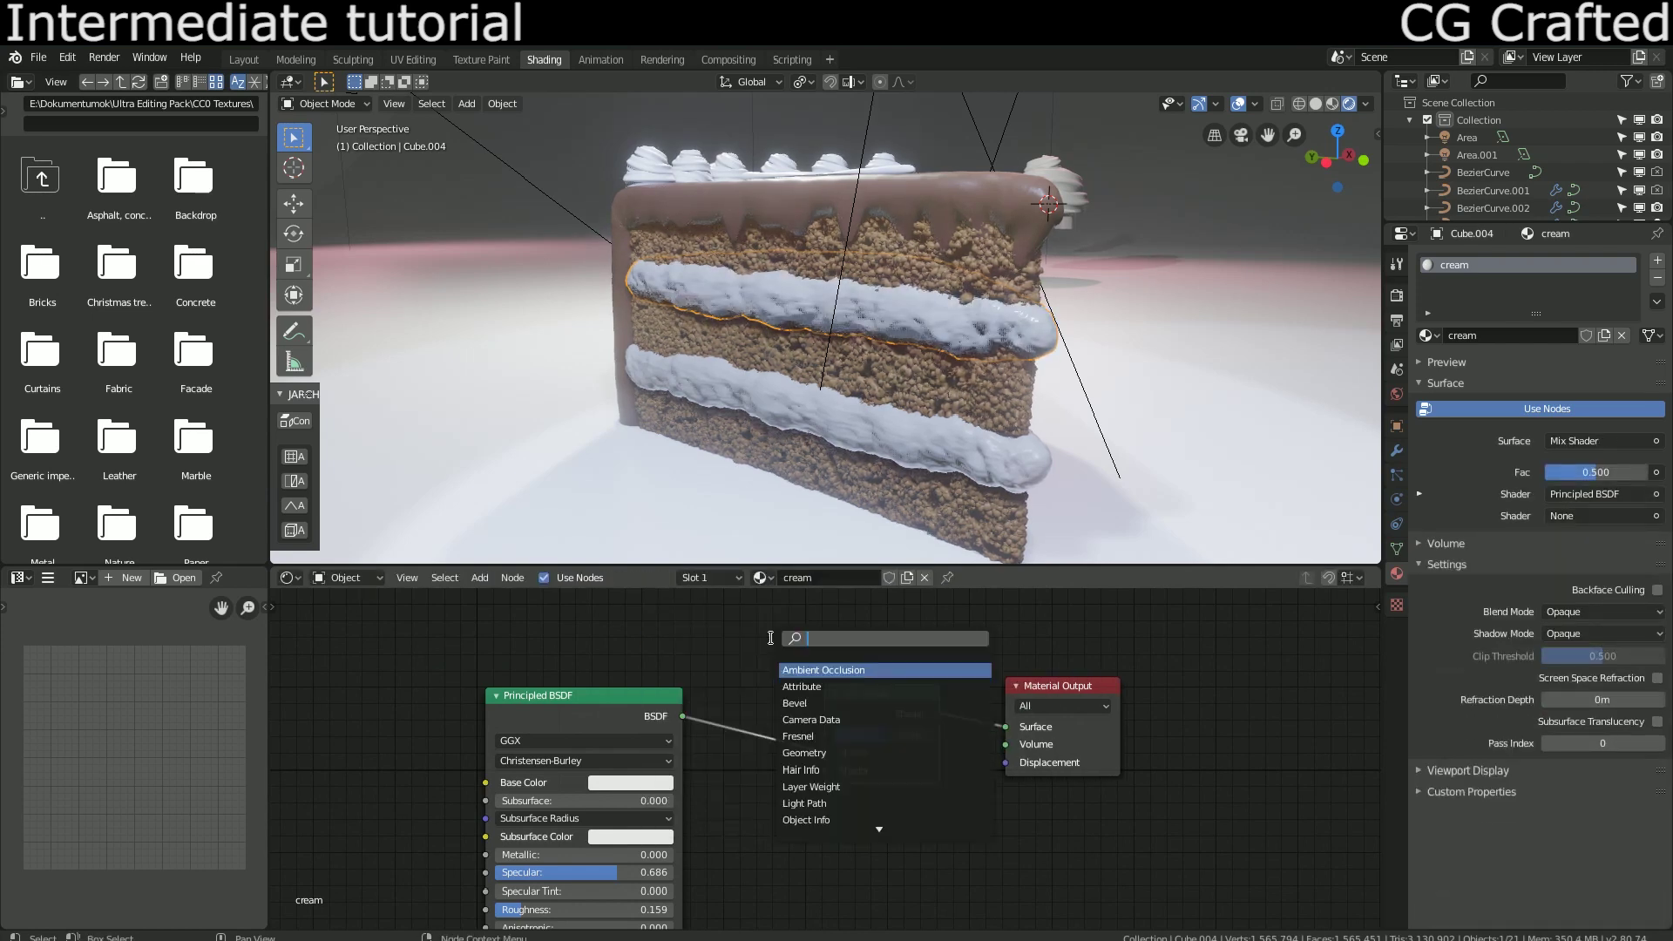
pyautogui.write('subd')
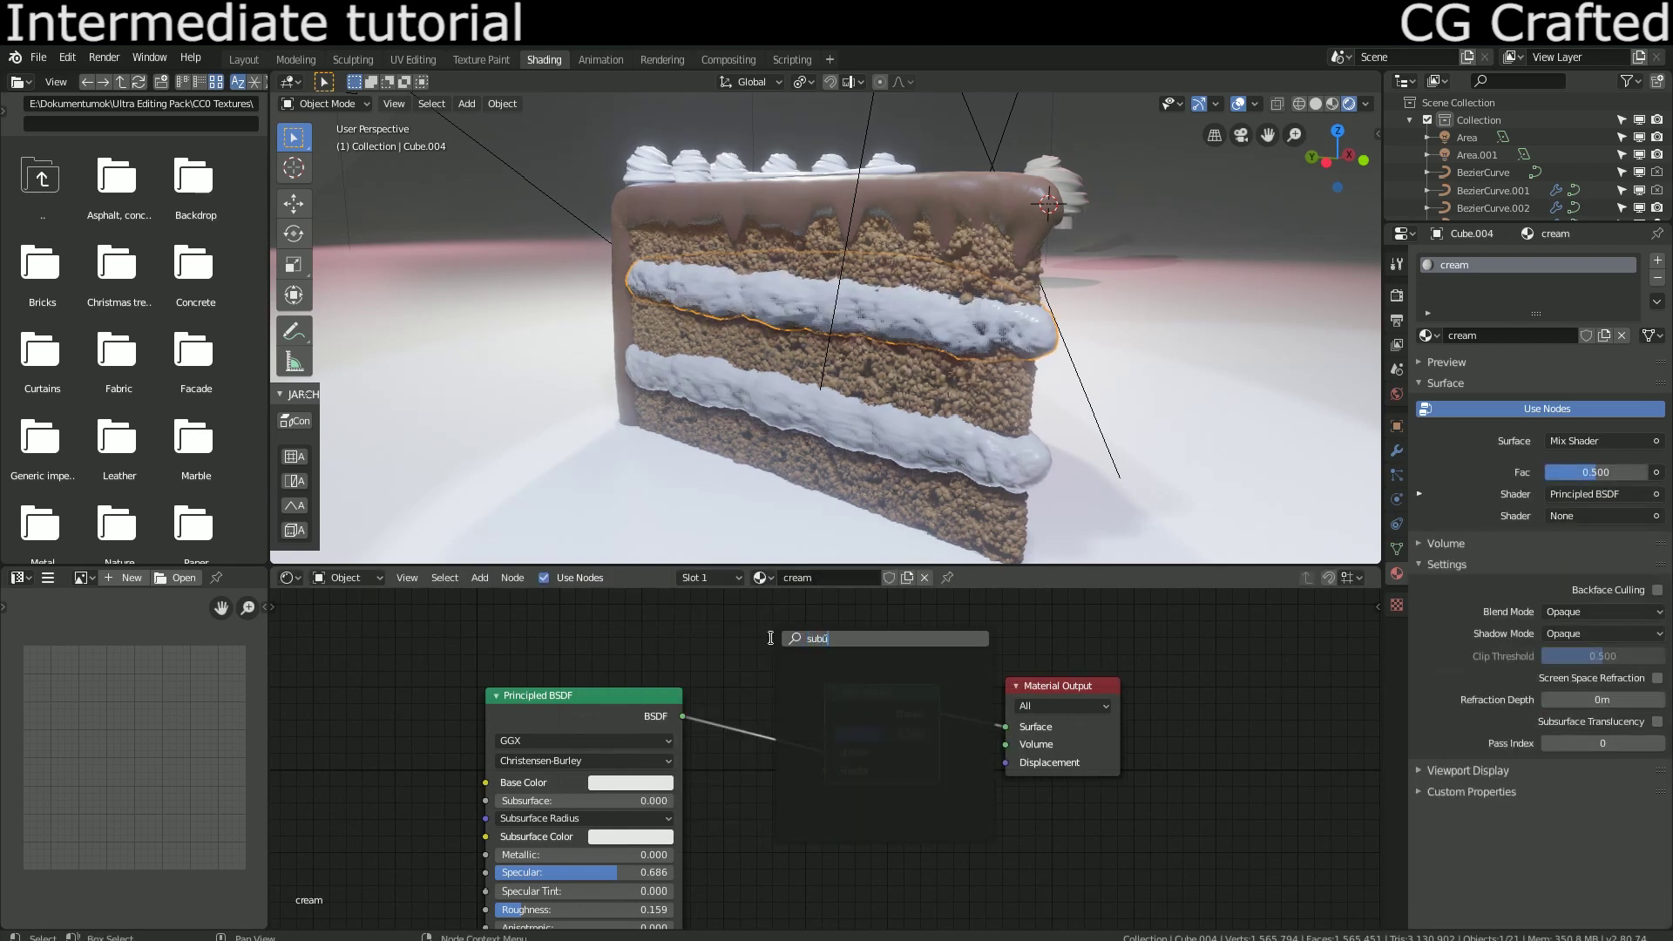
pyautogui.press('BackSpace')
pyautogui.write('s')
pyautogui.press('Return')
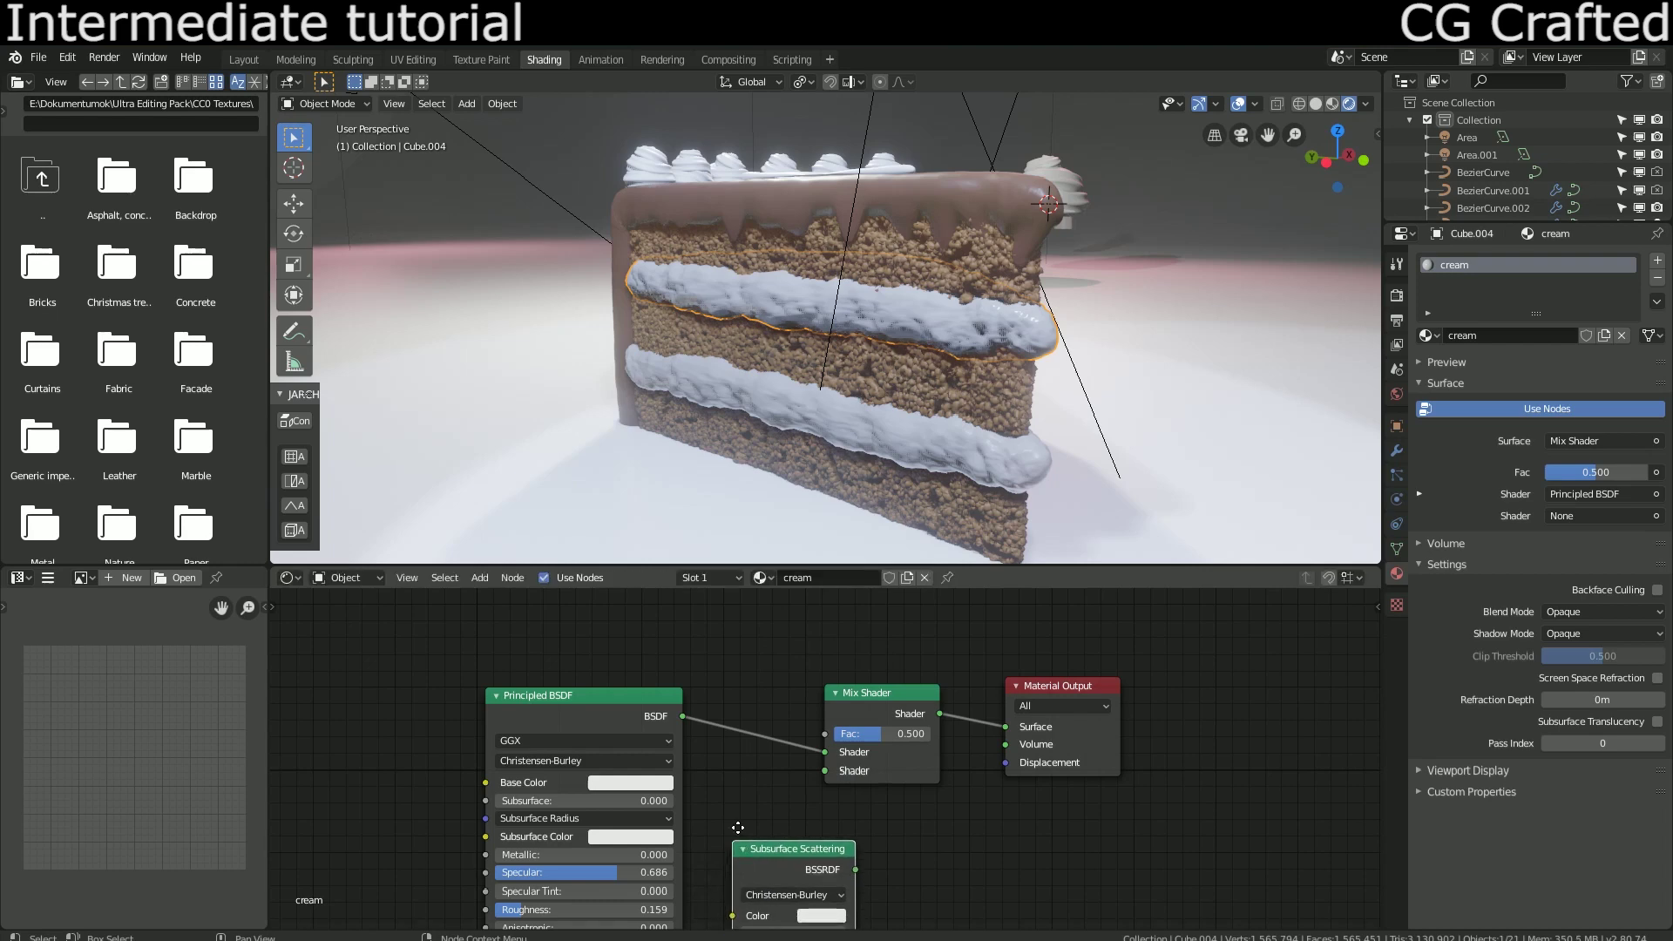
pyautogui.click(738, 828)
pyautogui.moveTo(856, 870); pyautogui.dragTo(816, 761)
pyautogui.moveTo(803, 779); pyautogui.dragTo(809, 729, button='middle')
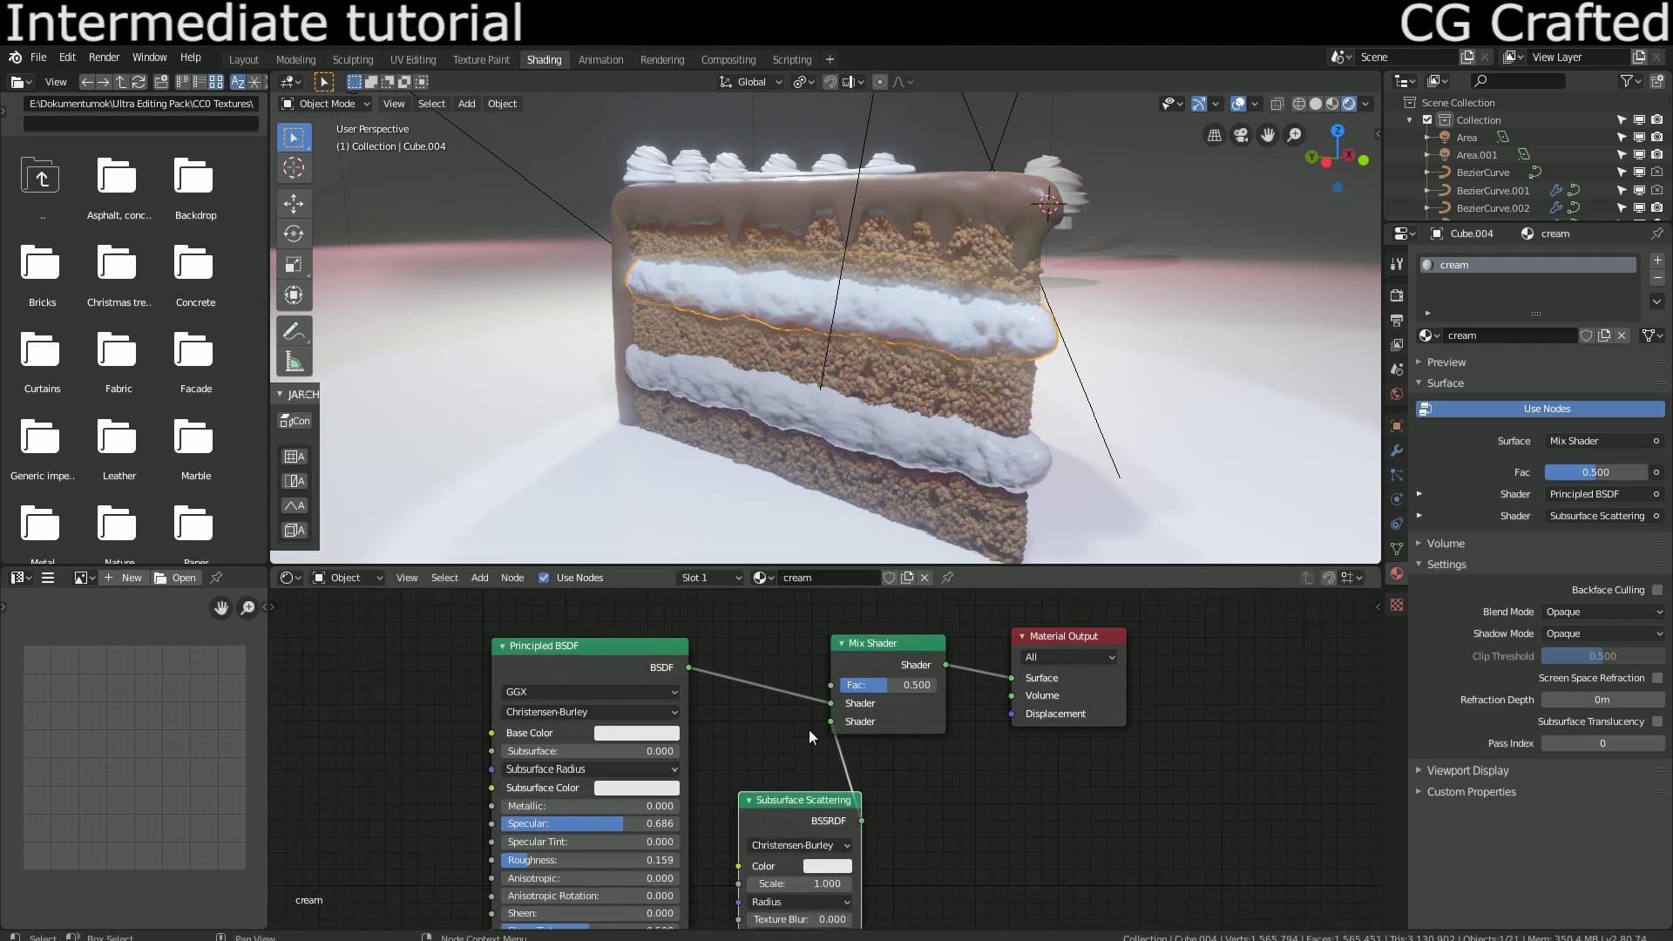
# Step: Set the Scale of the cream material's Subsurface Scattering node to 5
pyautogui.scroll(5, 906, 370)
pyautogui.scroll(-2, 934, 368)
pyautogui.scroll(6, 861, 358)
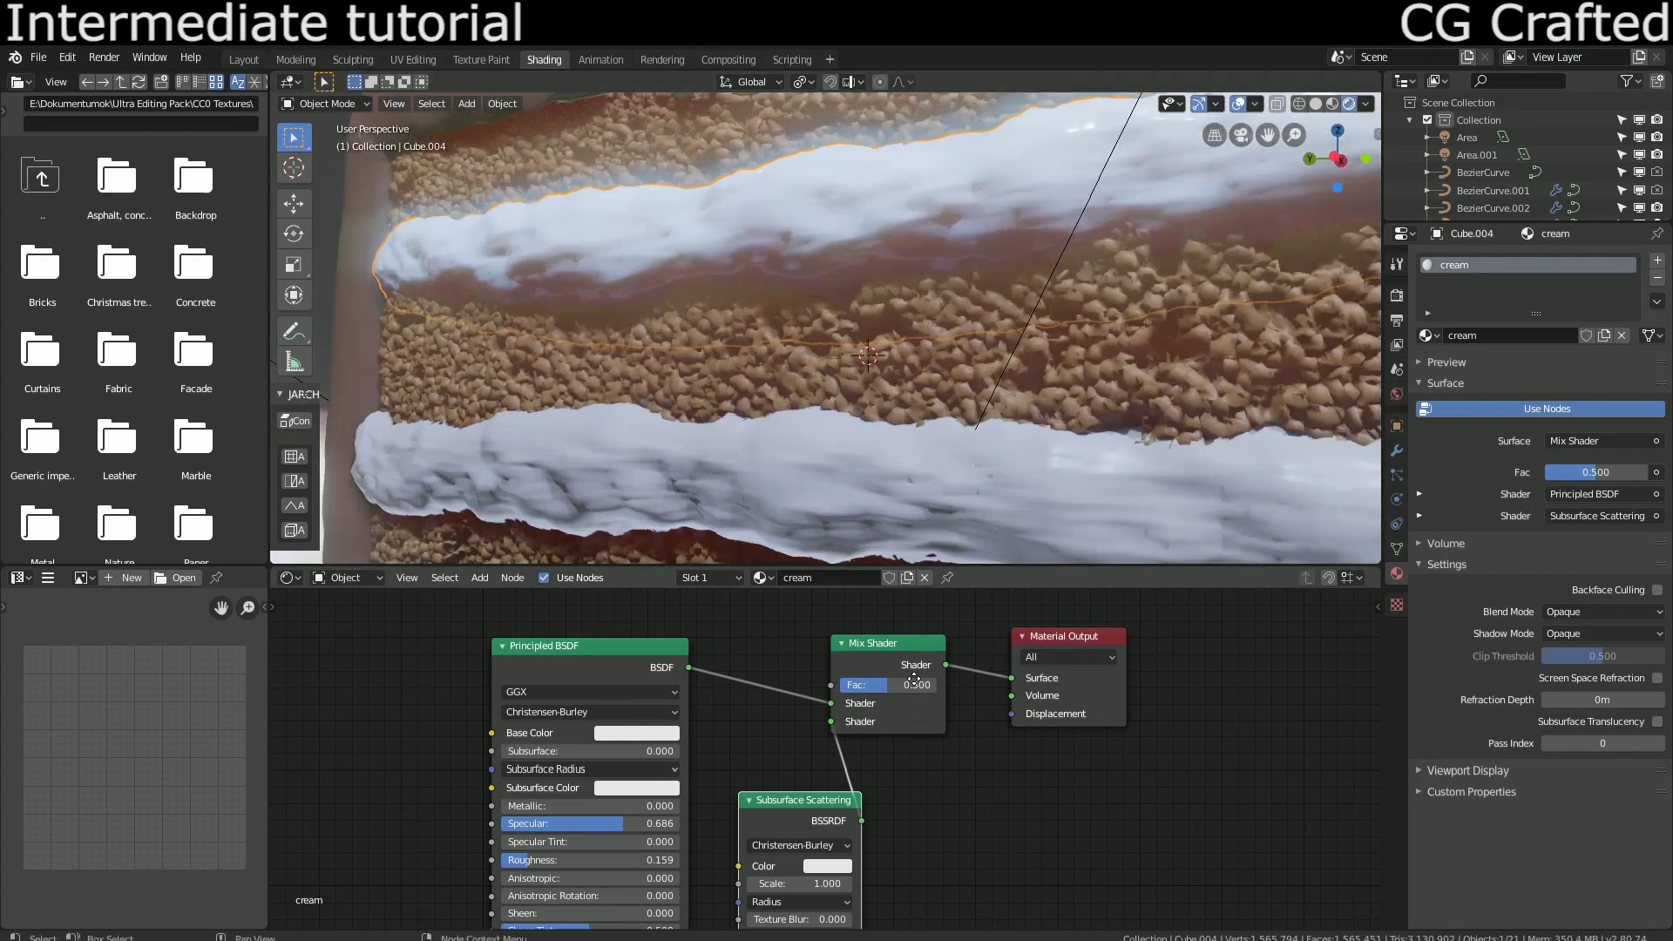
pyautogui.moveTo(914, 678); pyautogui.dragTo(913, 608, button='middle')
pyautogui.press('Return')
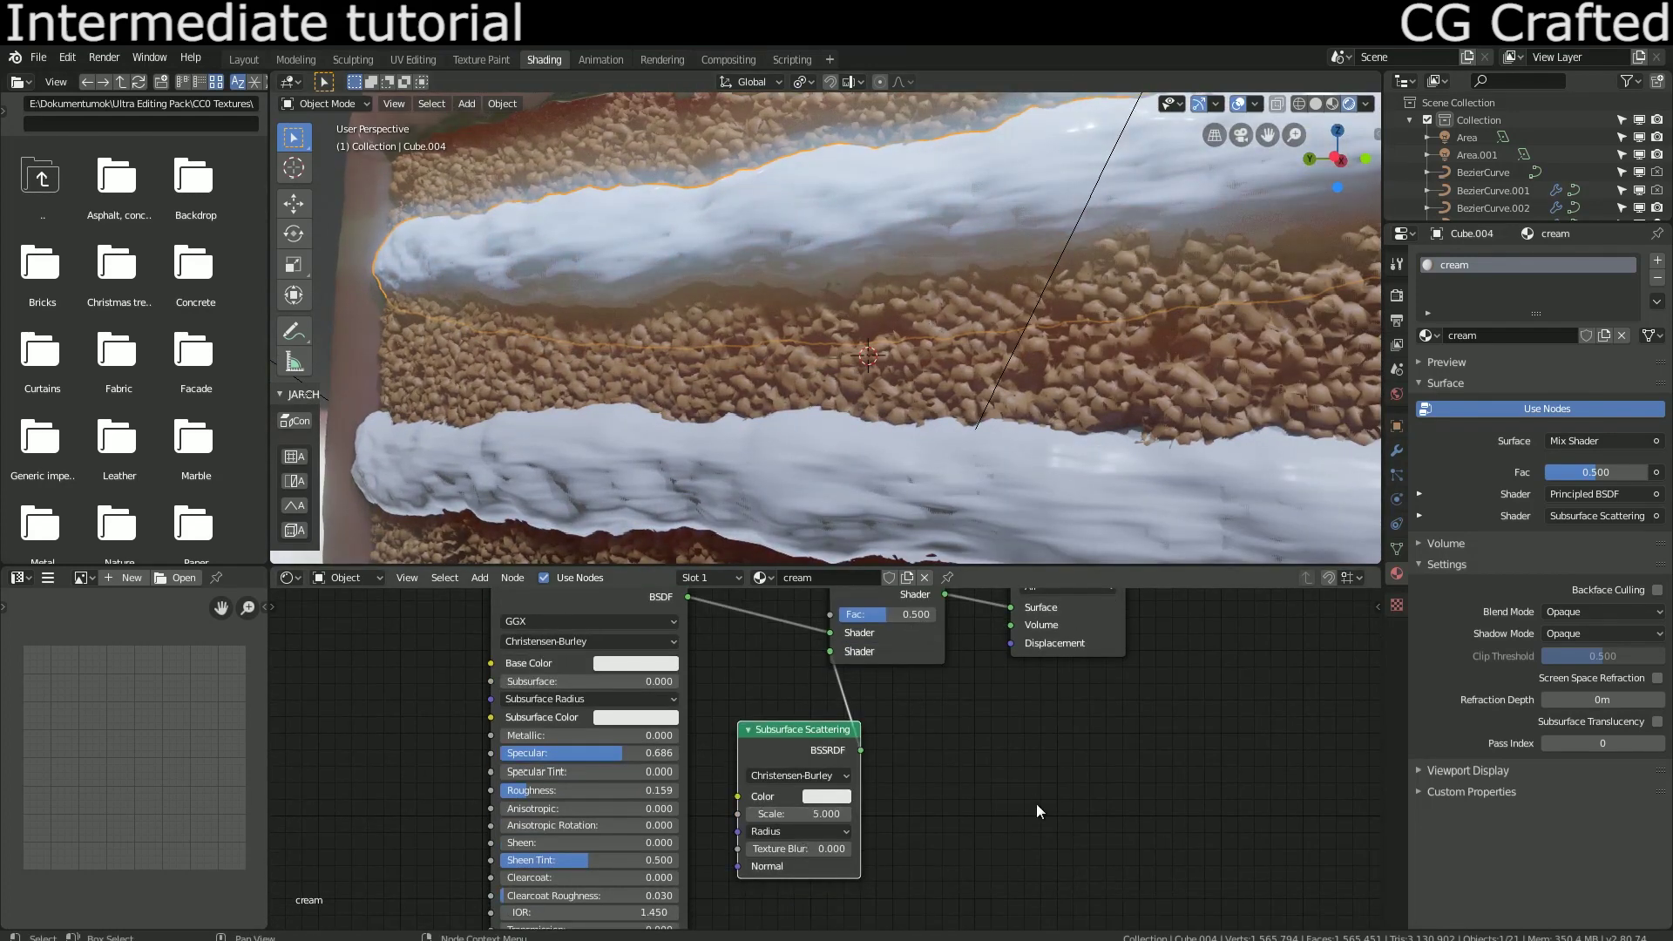
# Step: Set the first Radius value of the cream material's Subsurface Scattering node to 0.8
pyautogui.moveTo(791, 755); pyautogui.dragTo(803, 745, button='middle')
pyautogui.scroll(2, 803, 745)
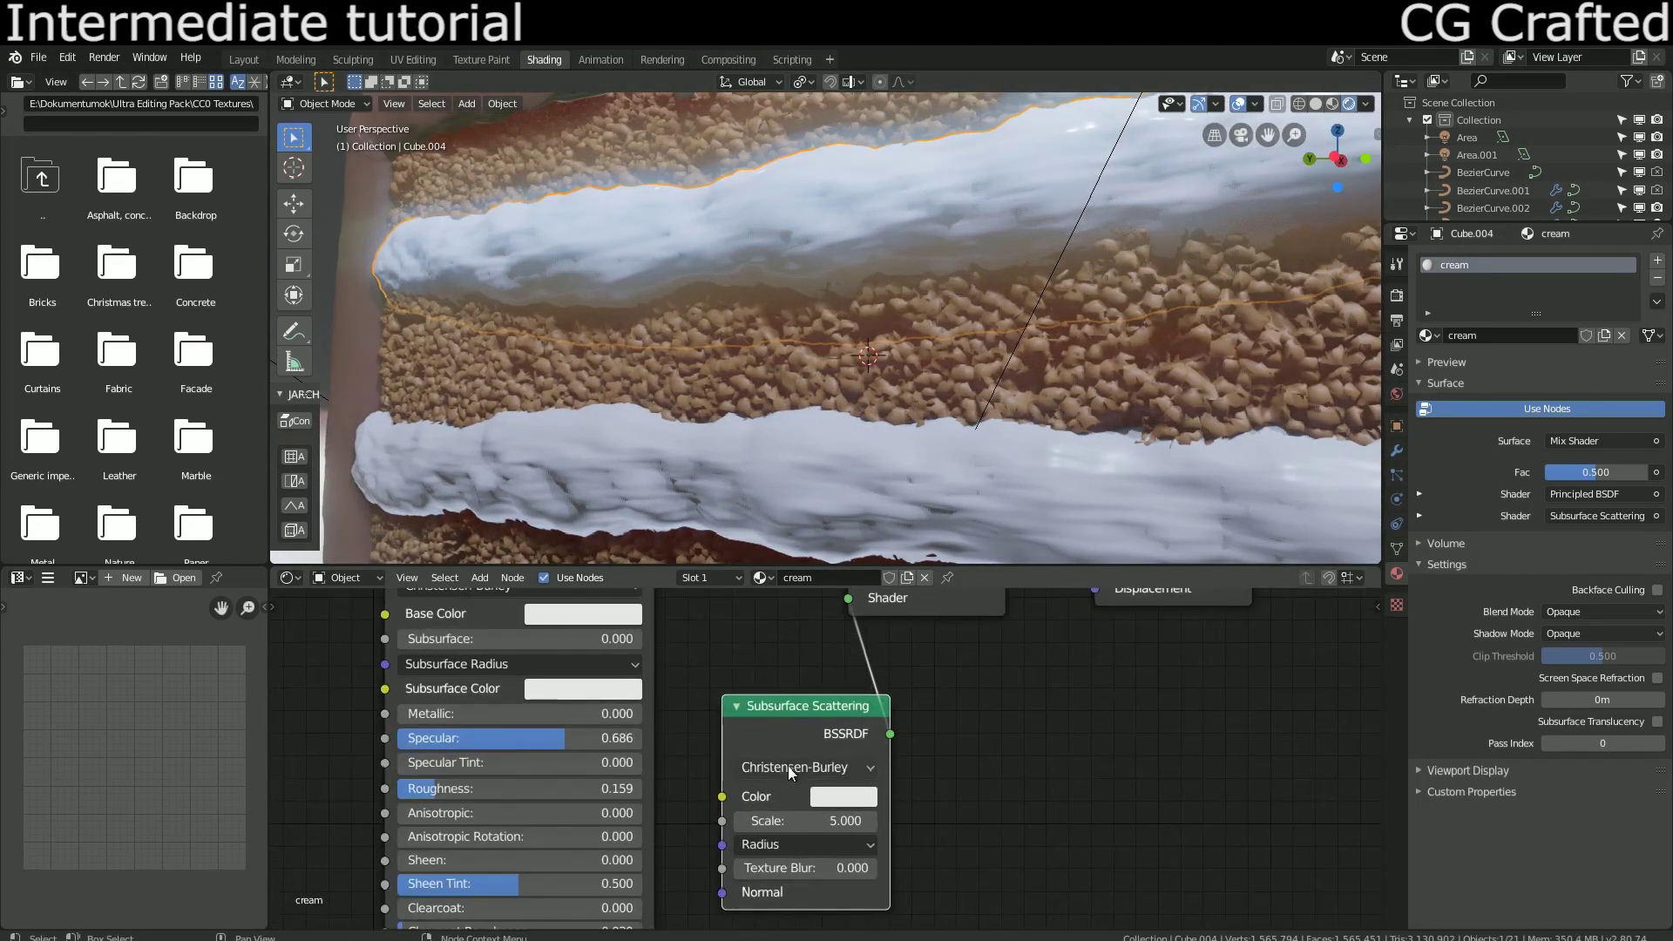
pyautogui.click(786, 826)
pyautogui.click(795, 851)
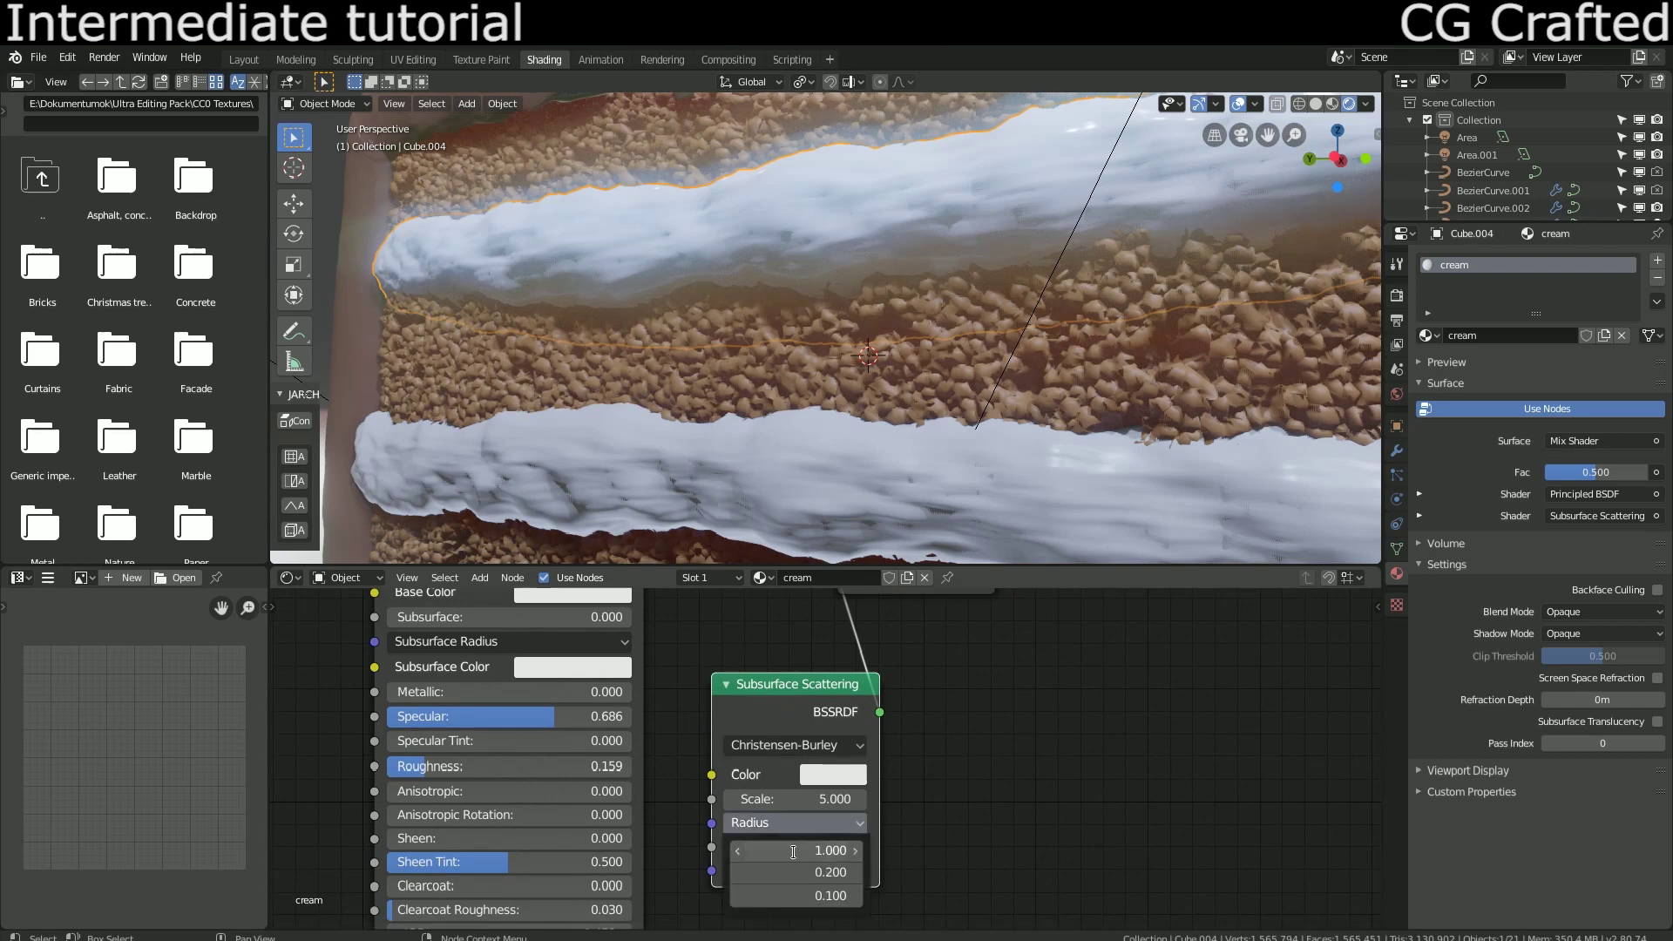
pyautogui.write('0.5')
pyautogui.press('Return')
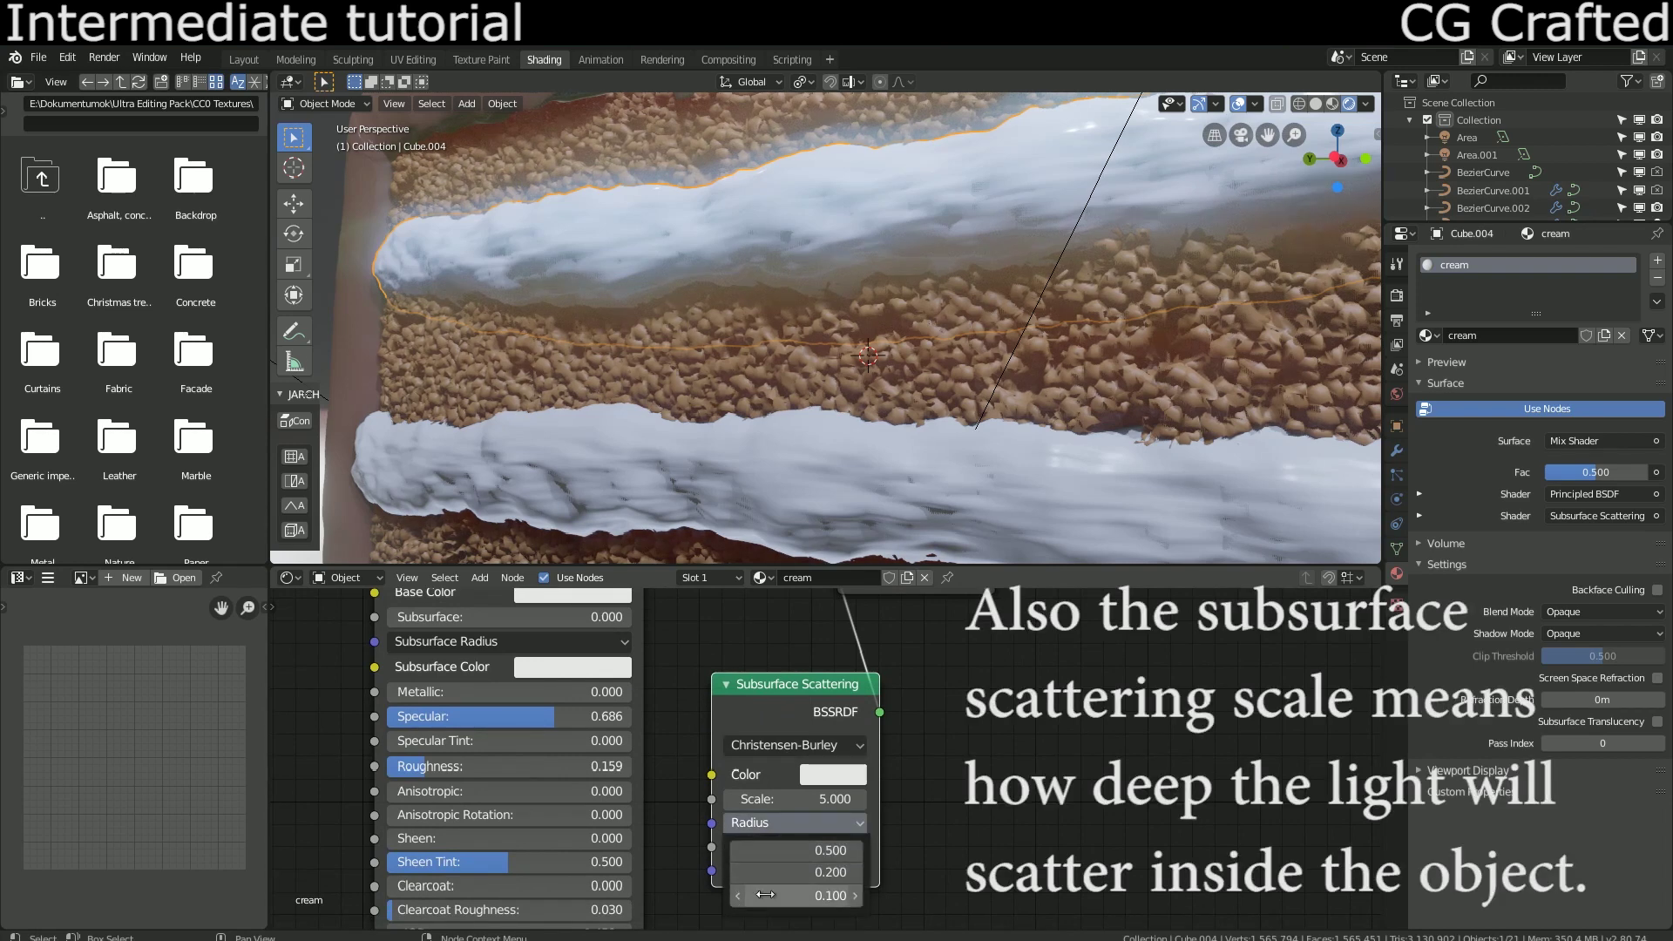
pyautogui.click(807, 852)
pyautogui.write('0.68')
pyautogui.press('Return')
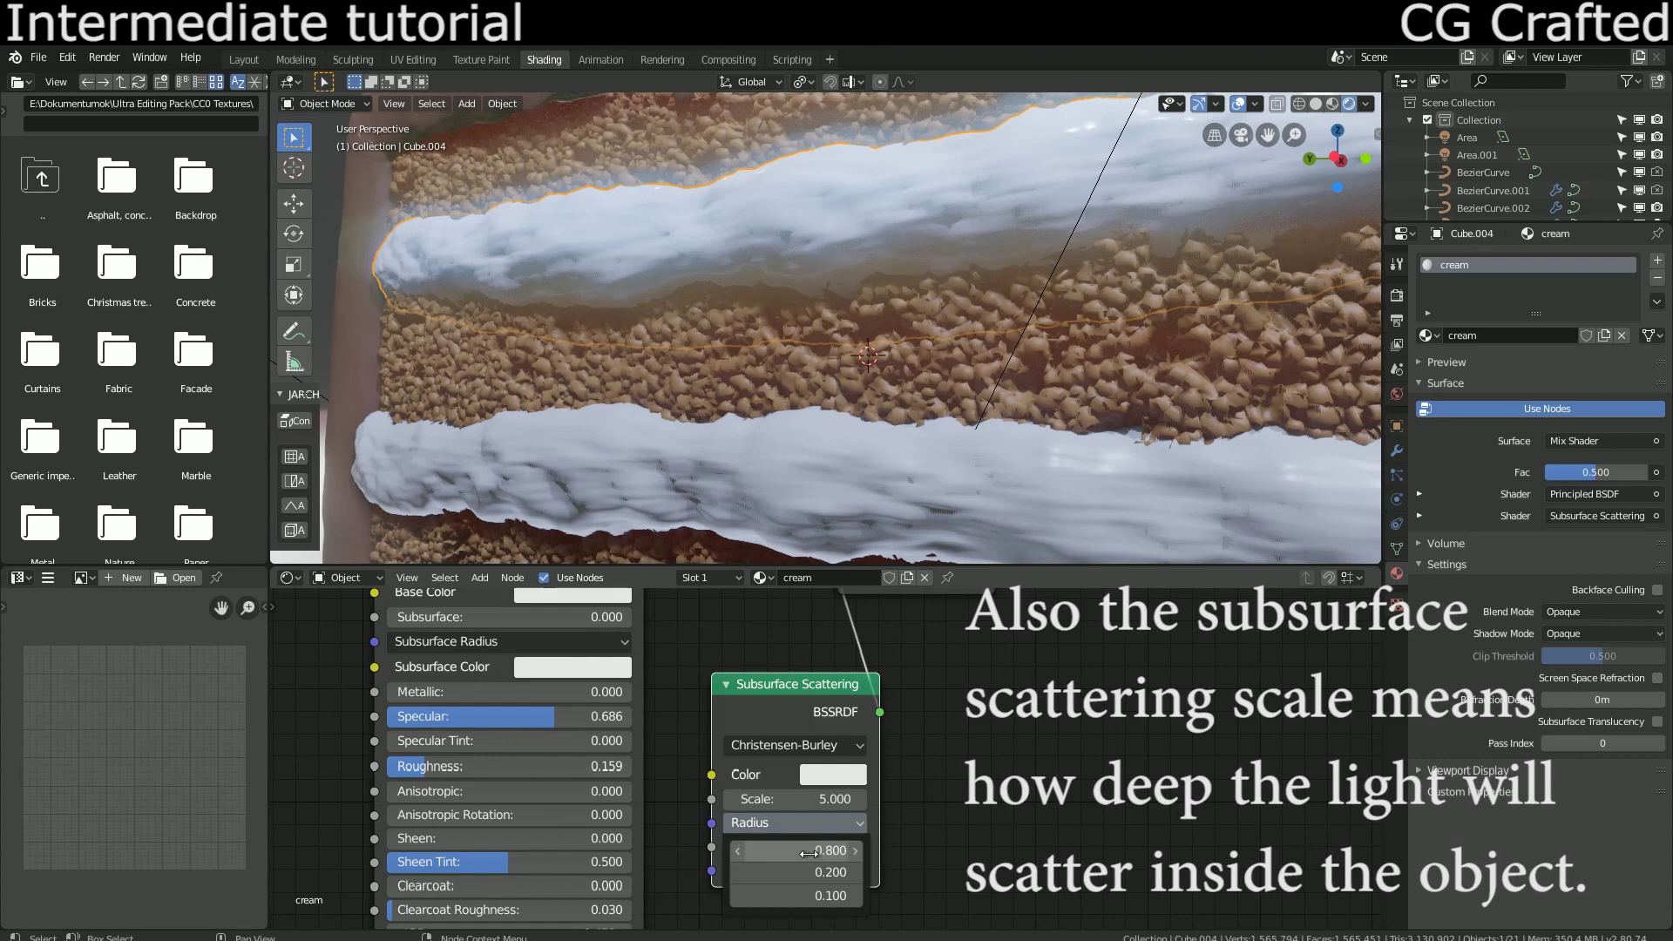
# Step: Adjust the second Radius value of the cake material's Subsurface Scattering node, trying 0.6 and 10
pyautogui.scroll(-3, 842, 262)
pyautogui.moveTo(803, 319)
pyautogui.mouseDown(button='middle')
pyautogui.moveTo(990, 335)
pyautogui.moveTo(970, 363)
pyautogui.moveTo(781, 343)
pyautogui.mouseUp(button='middle')
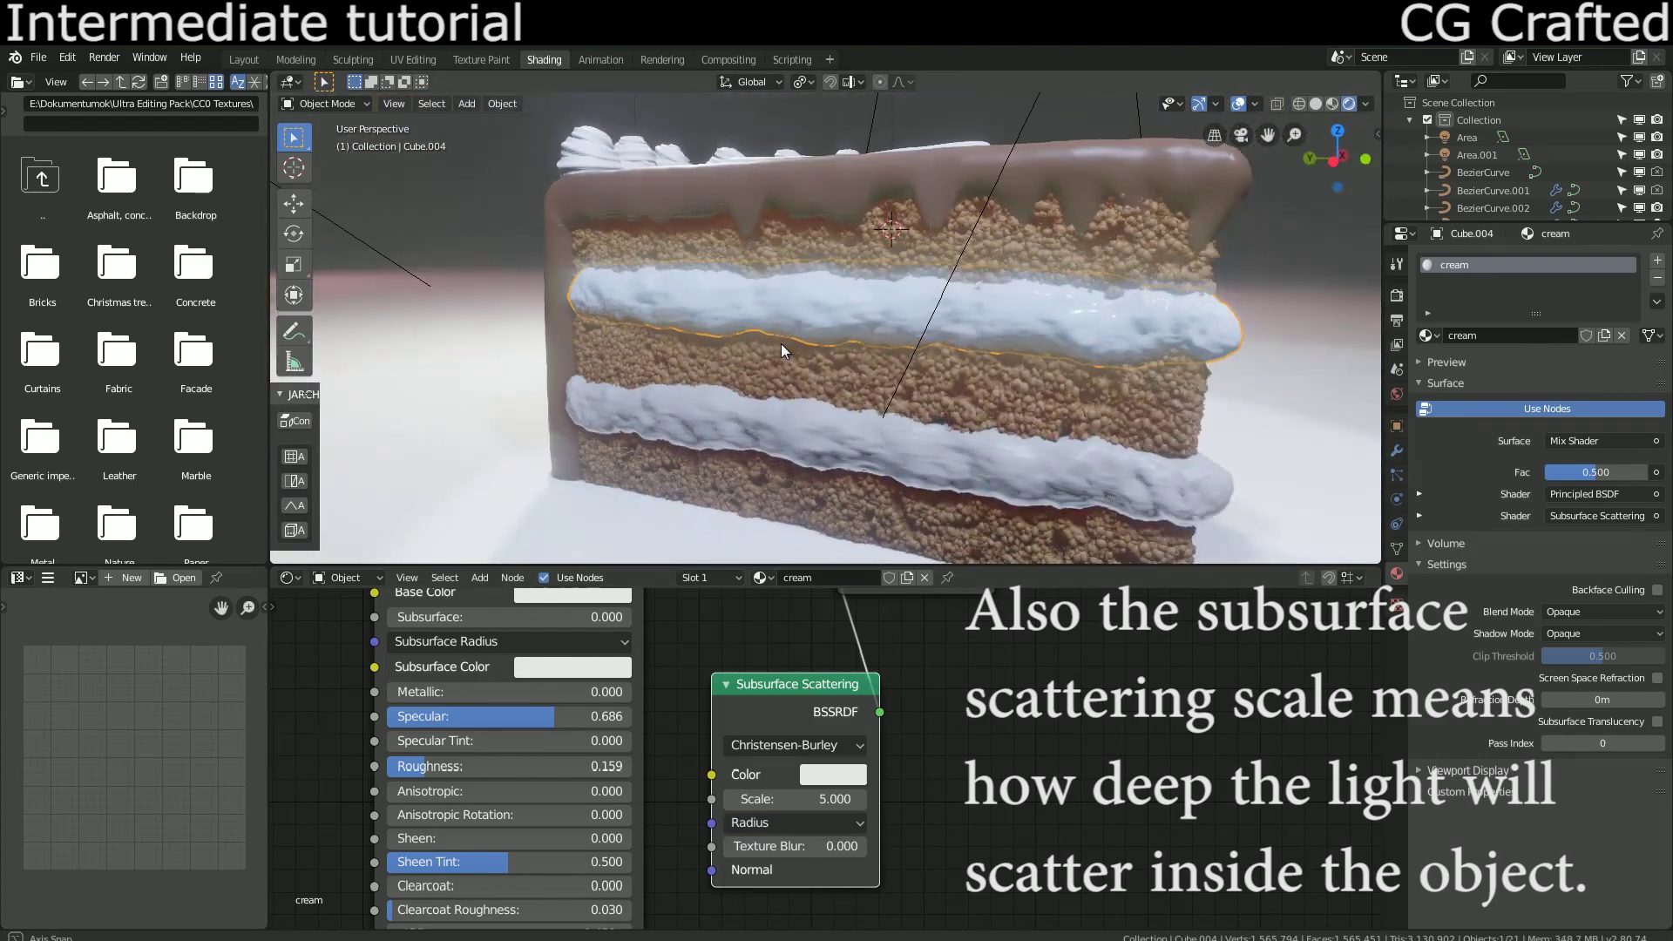
pyautogui.click(844, 244)
pyautogui.click(854, 856)
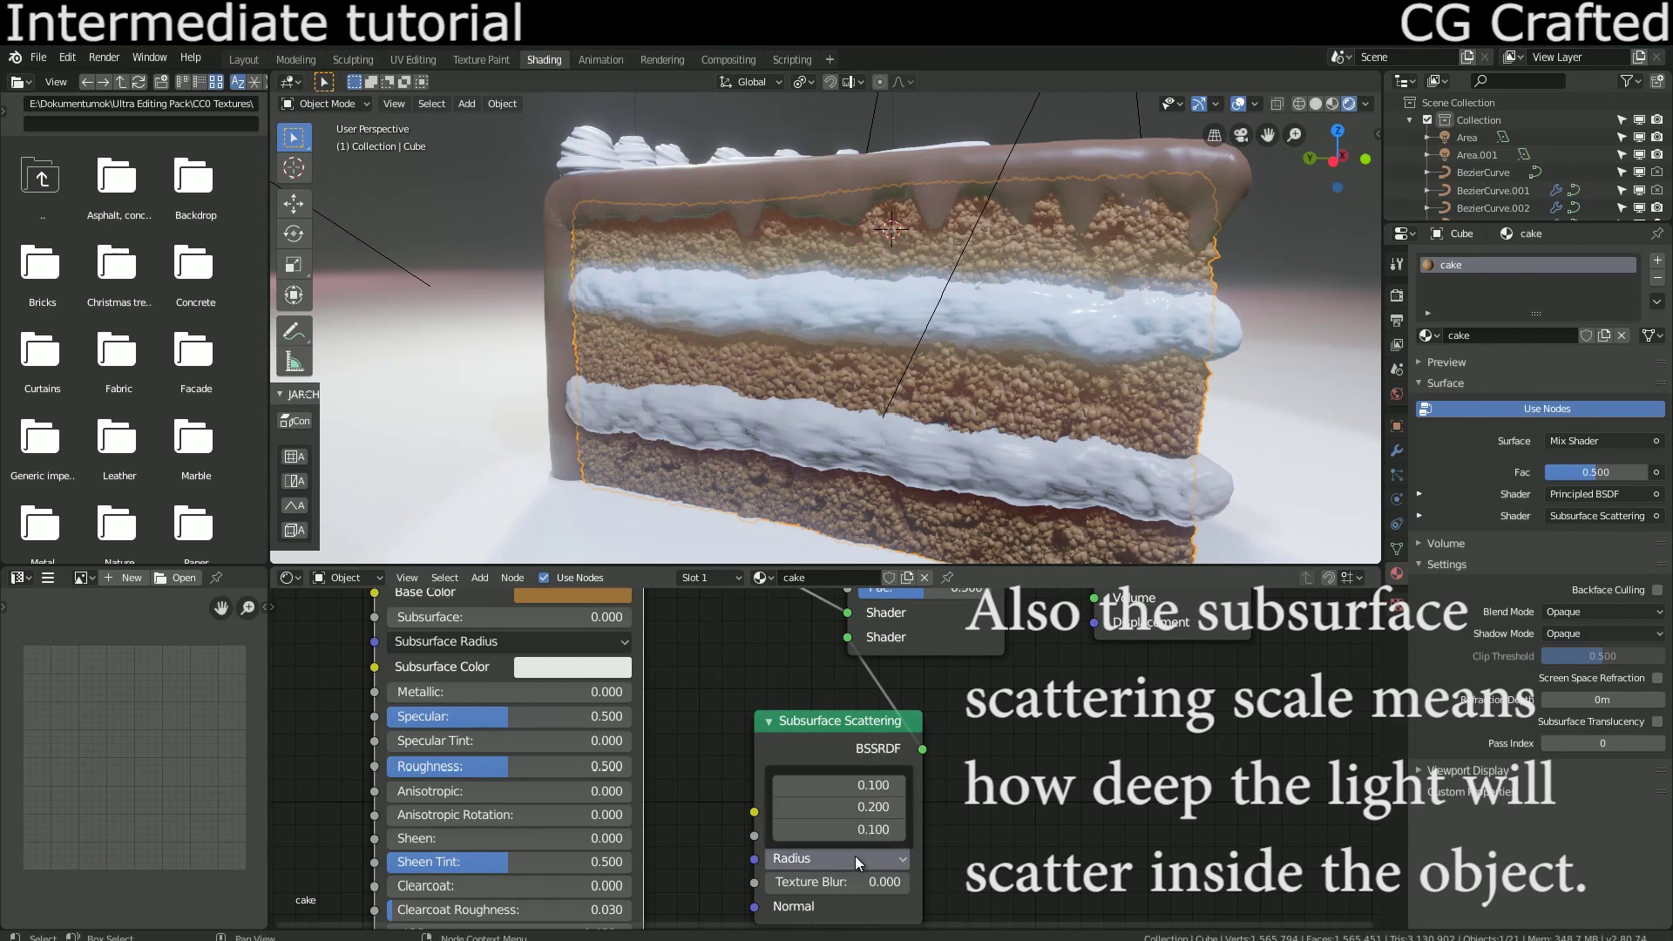
pyautogui.click(852, 806)
pyautogui.write('0.5')
pyautogui.press('Return')
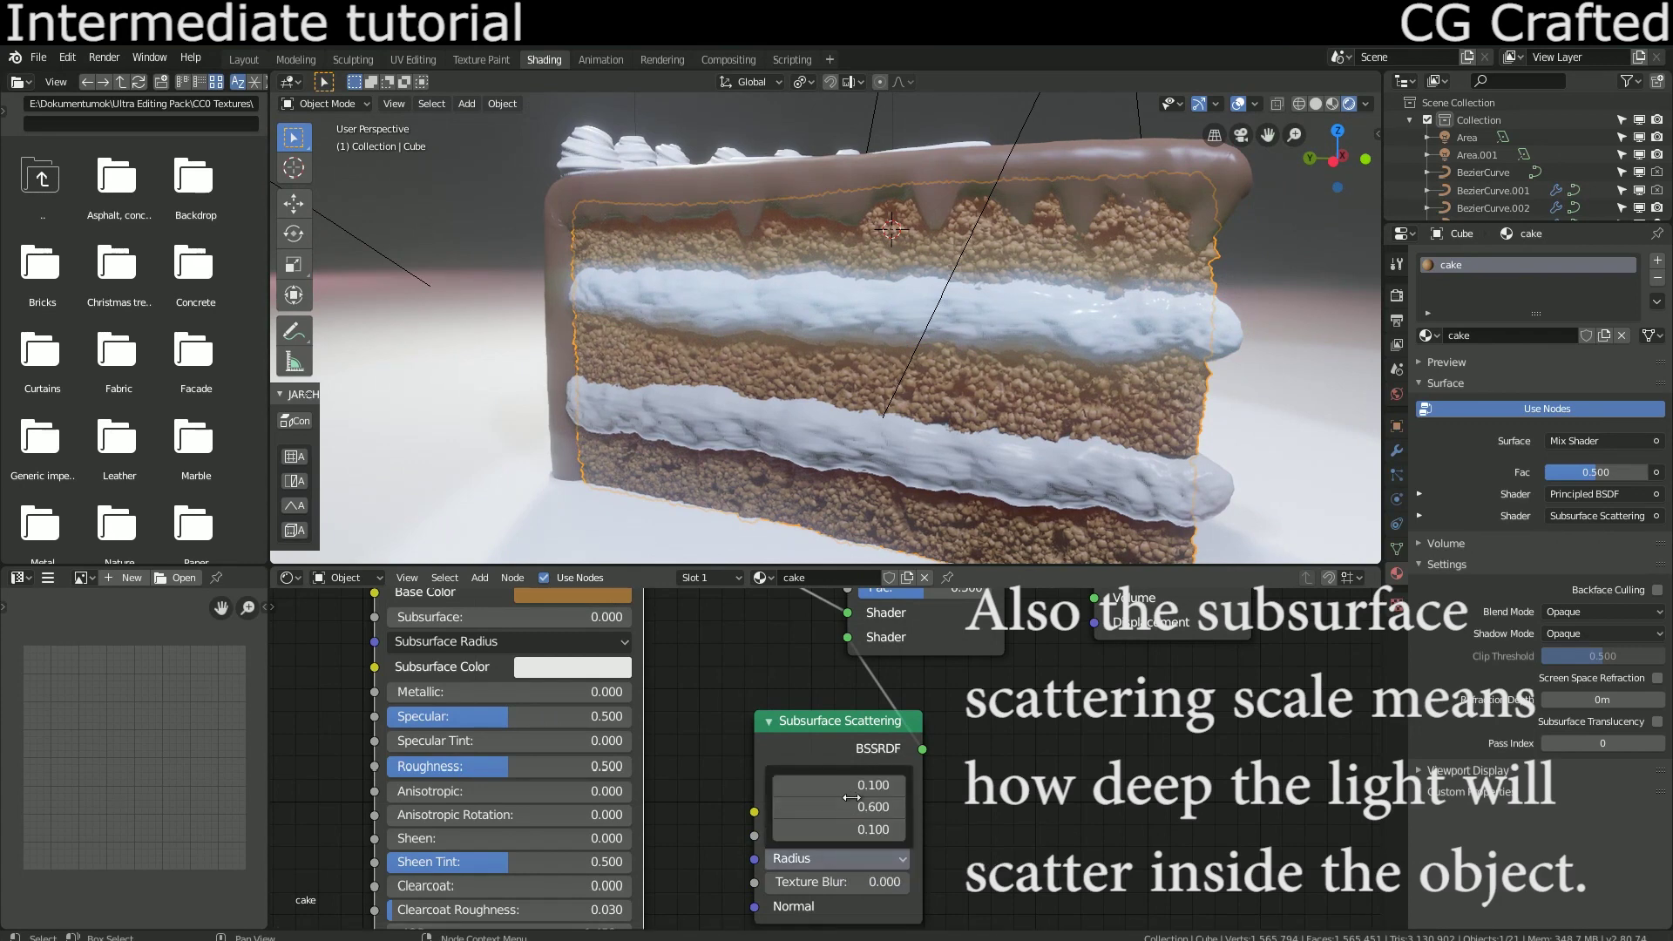
pyautogui.click(852, 806)
pyautogui.write('10')
pyautogui.click(852, 802)
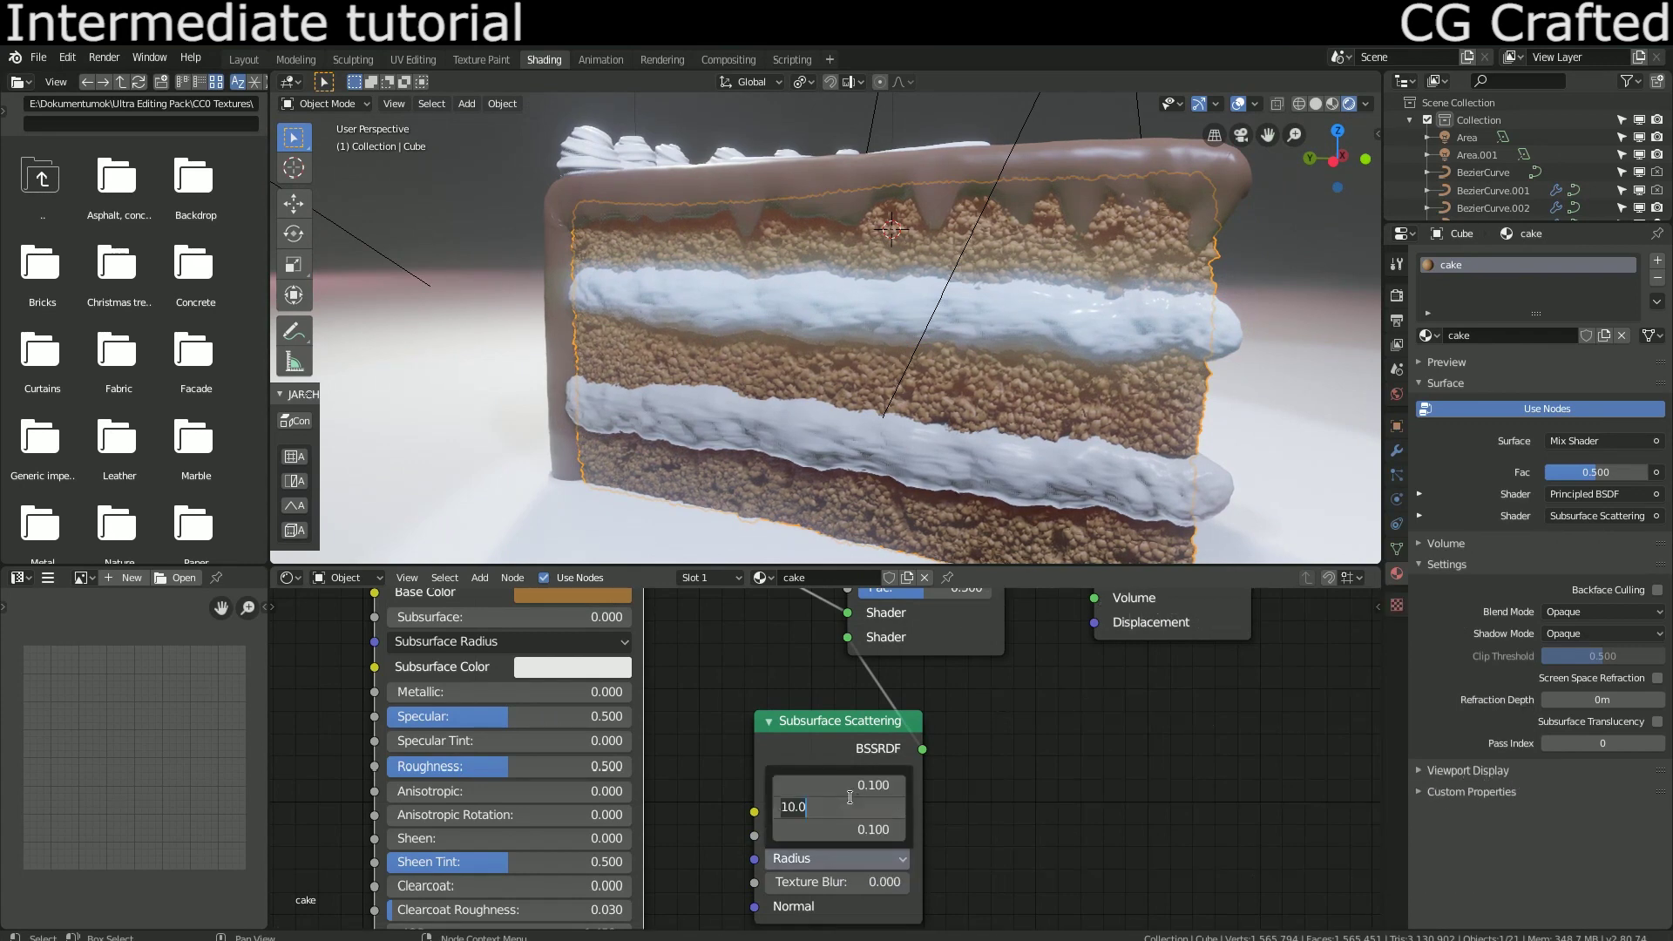
pyautogui.write('0')
pyautogui.press('Return')
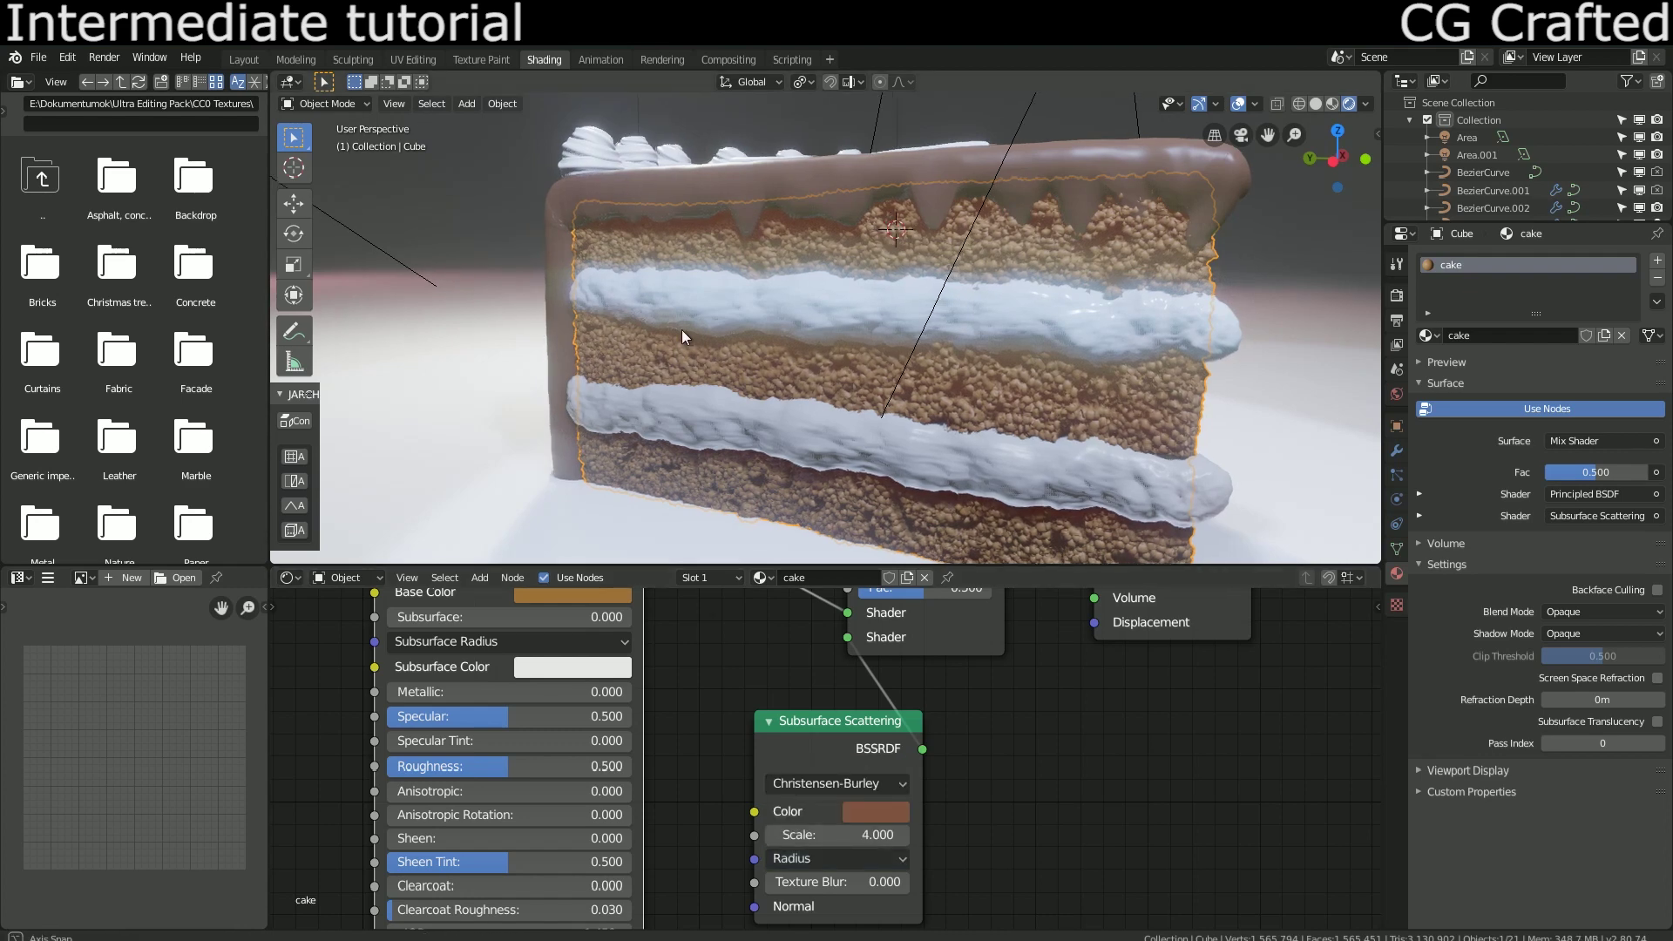
# Step: Set the Scale of the cream material's Subsurface Scattering node to 5.7
pyautogui.moveTo(682, 330); pyautogui.dragTo(1215, 308, button='middle')
pyautogui.moveTo(928, 331); pyautogui.dragTo(892, 352, button='middle')
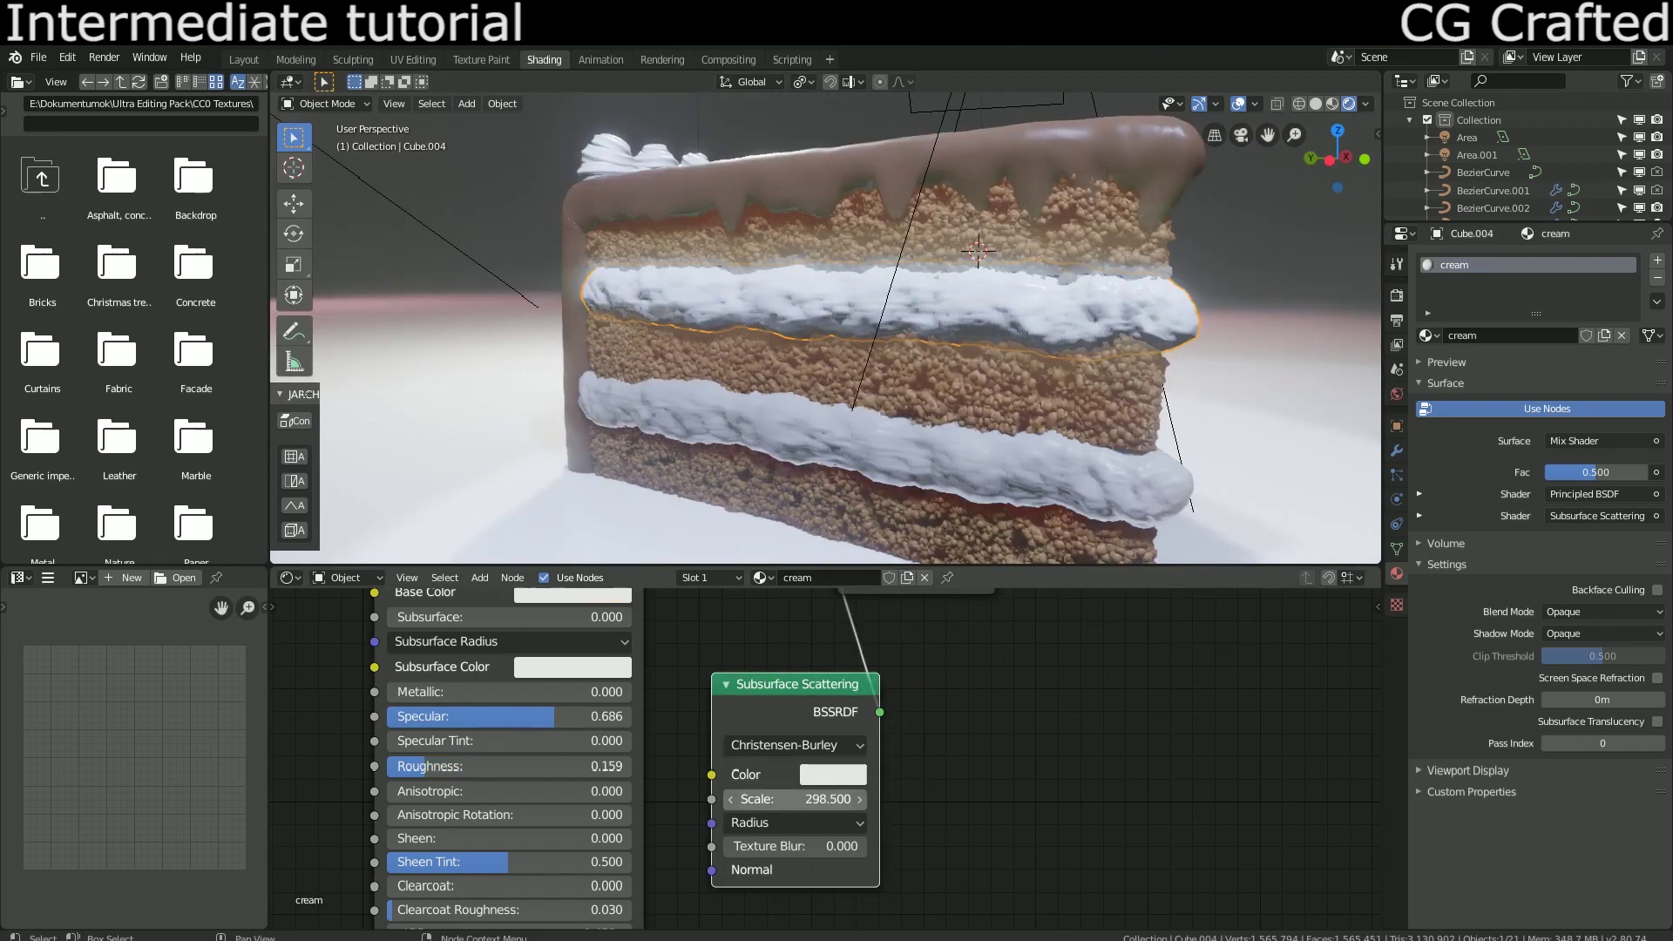
pyautogui.moveTo(794, 800)
pyautogui.mouseDown()
pyautogui.moveTo(730, 799)
pyautogui.moveTo(828, 799)
pyautogui.mouseUp()
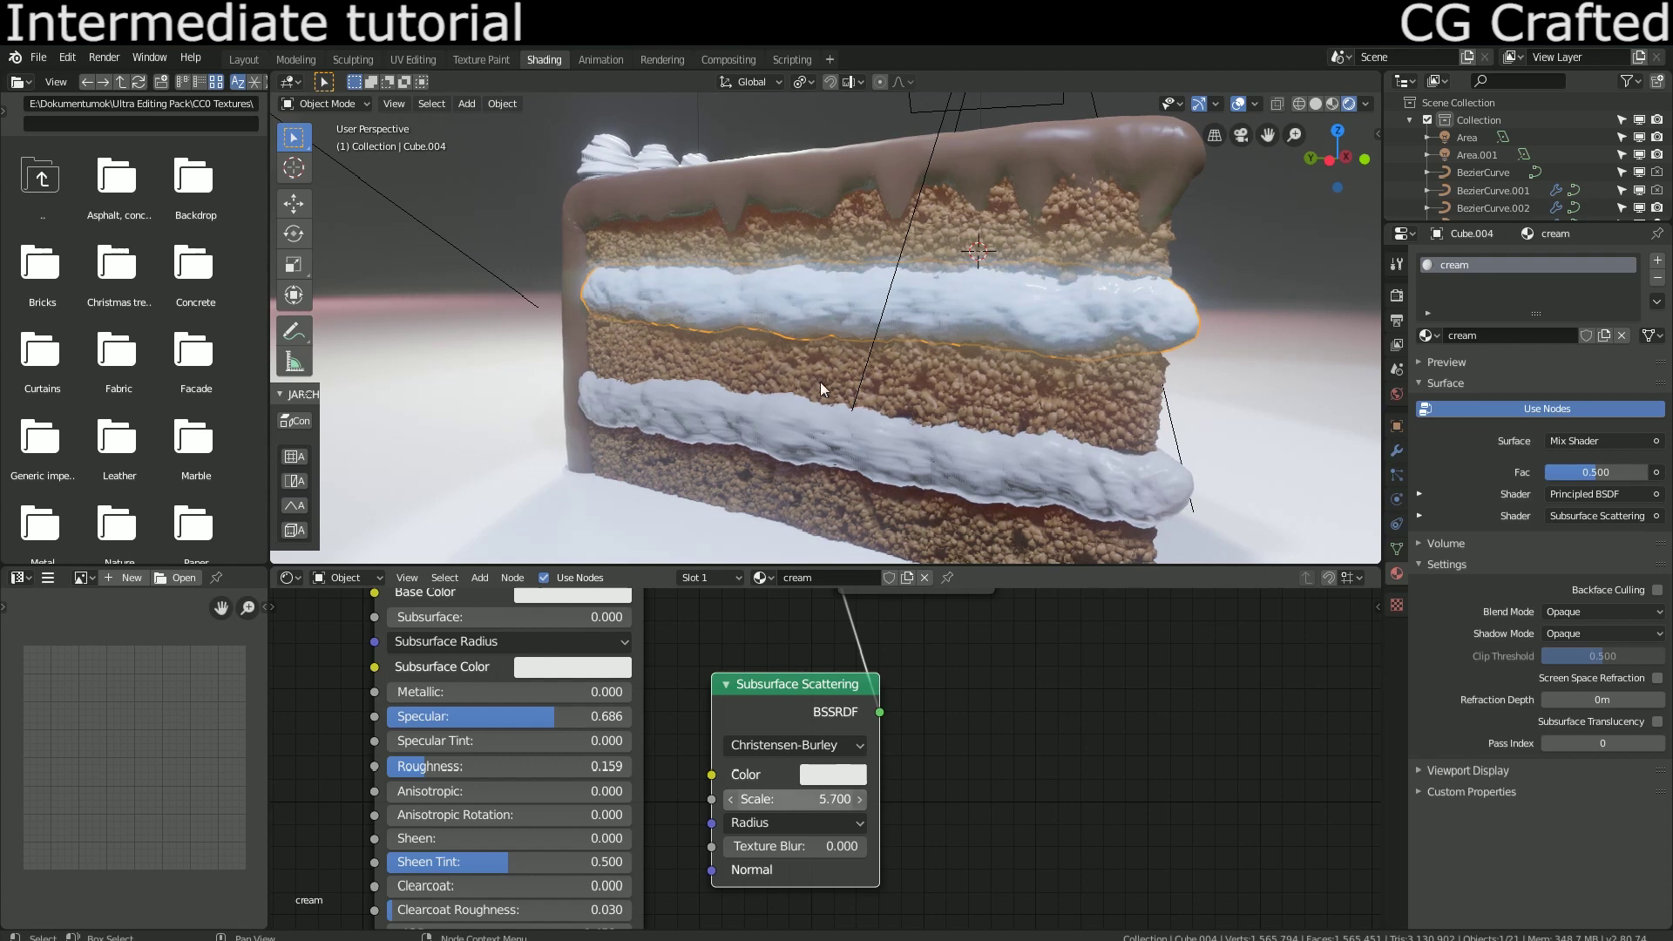
# Step: Raise the Scale of the cake material's Subsurface Scattering node to 5.1
pyautogui.moveTo(819, 382); pyautogui.dragTo(877, 291, button='middle')
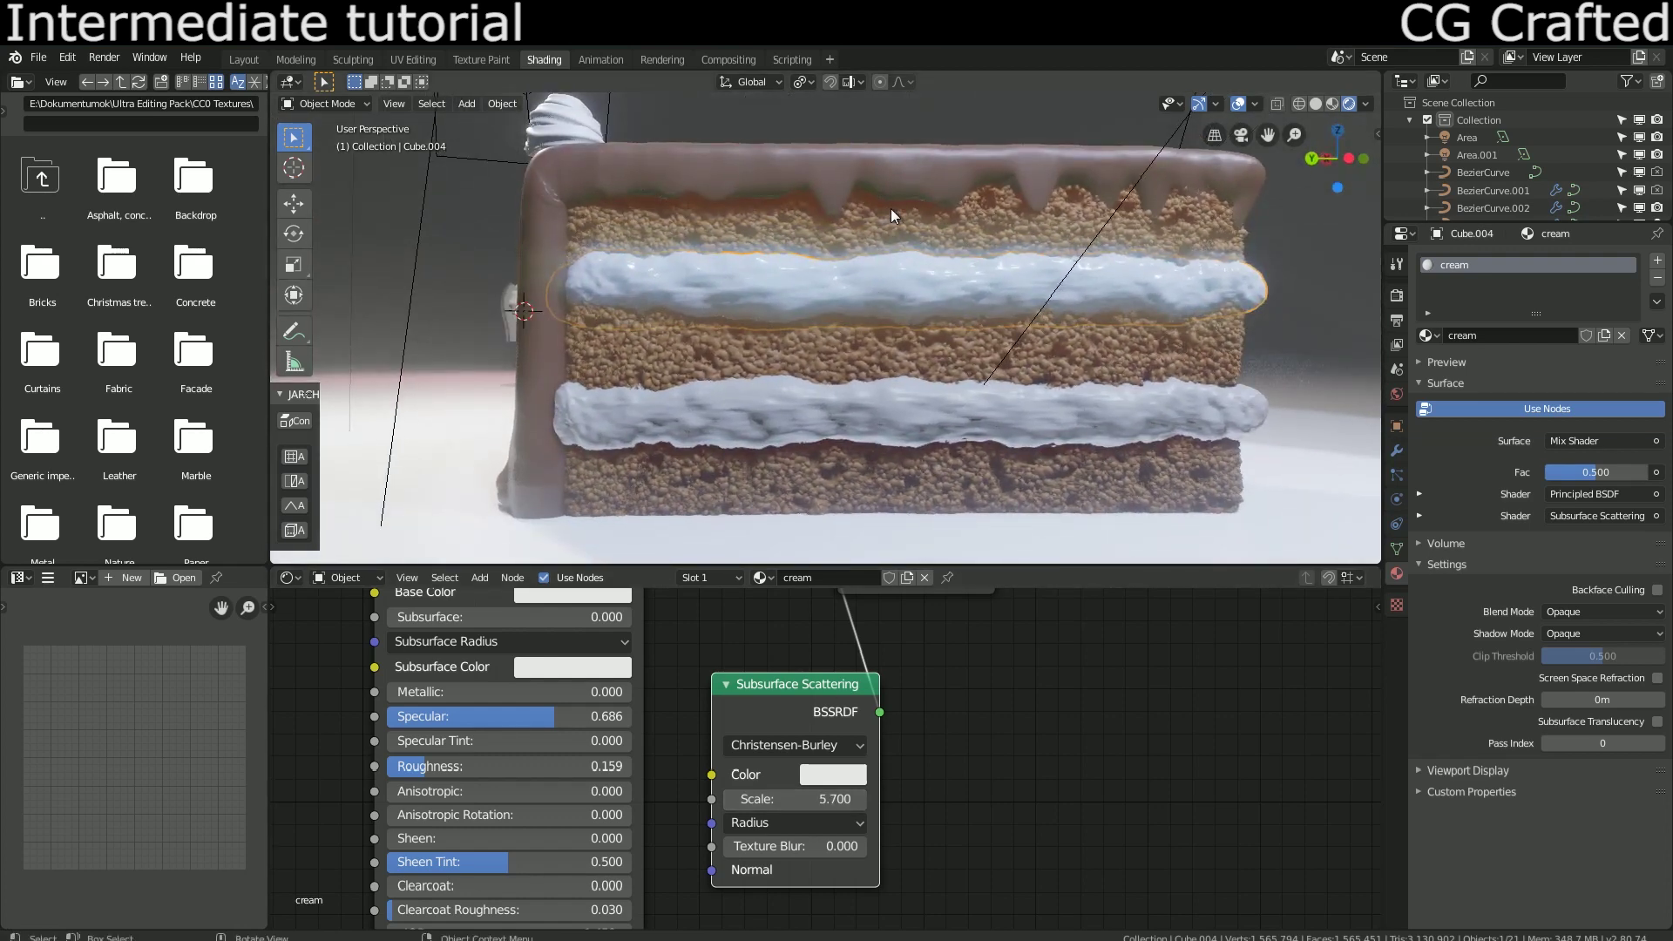
pyautogui.click(892, 227)
pyautogui.moveTo(904, 277); pyautogui.dragTo(861, 298, button='middle')
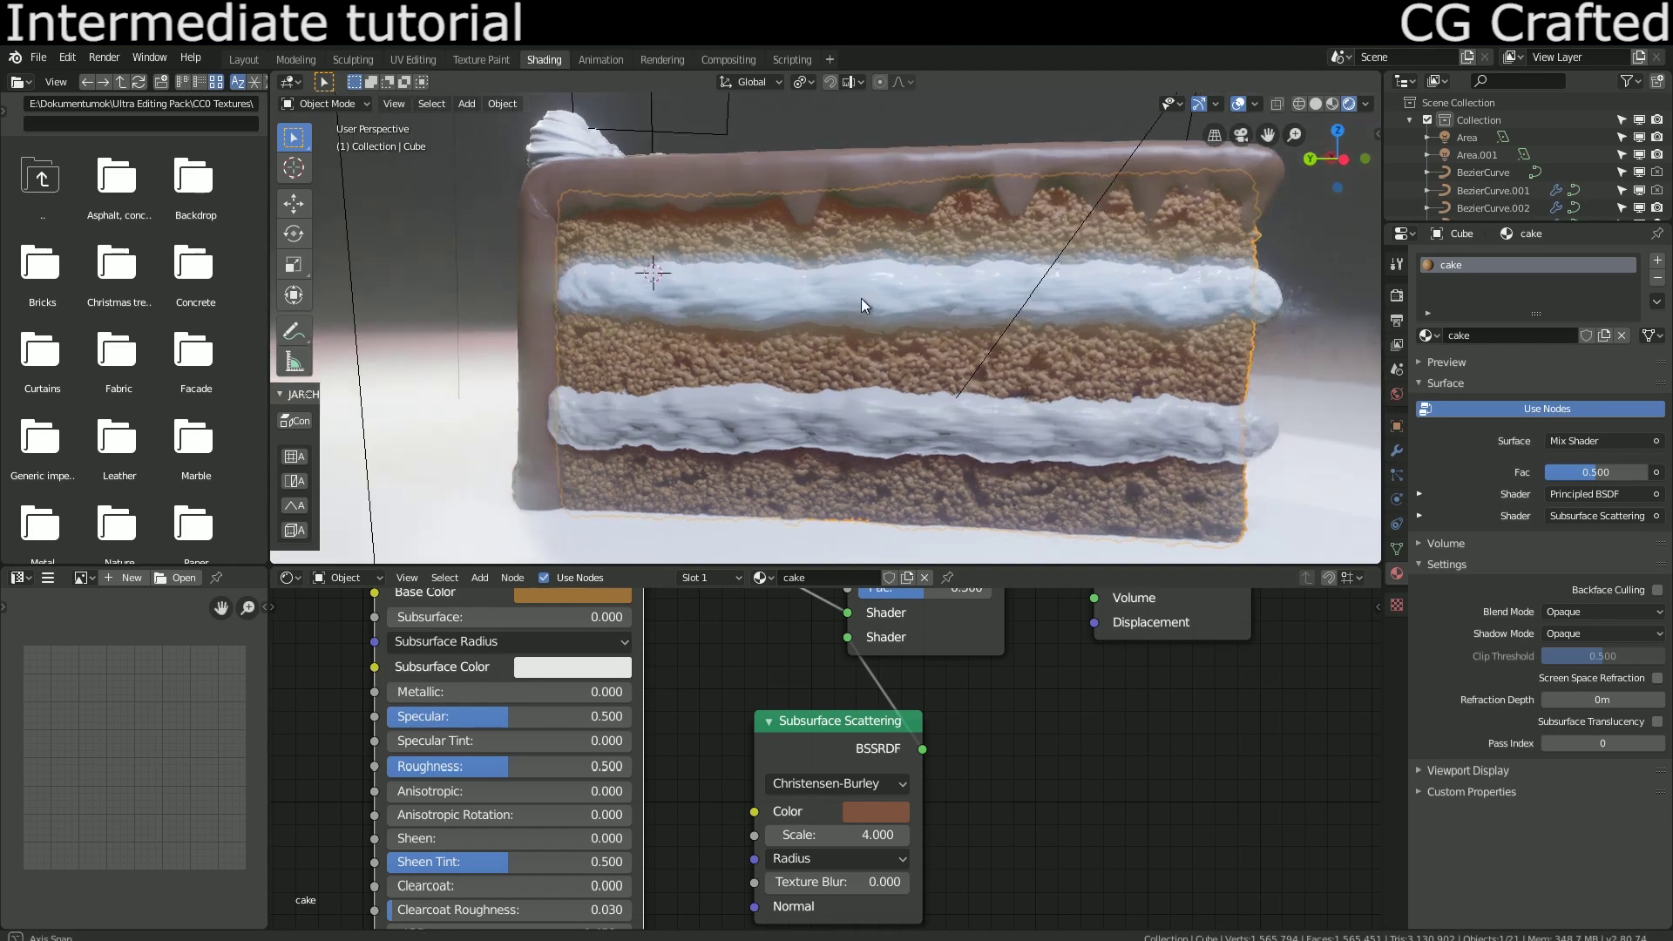
pyautogui.moveTo(844, 837); pyautogui.dragTo(879, 835)
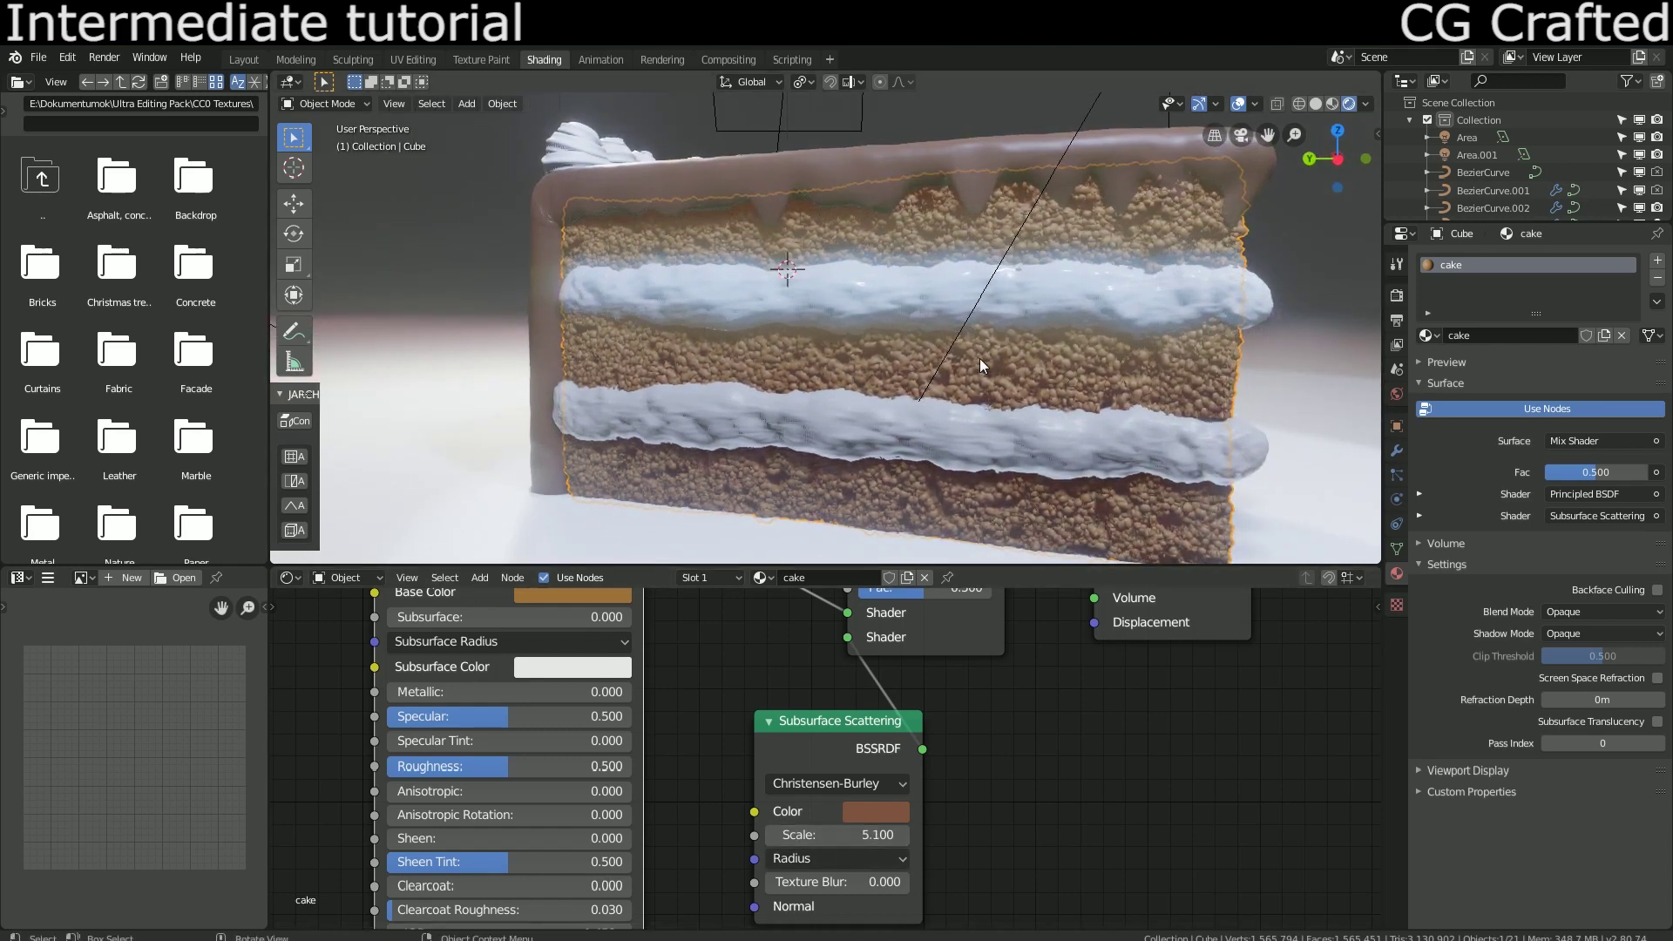
# Step: Try a higher Fac on the cake material's Mix Shader and set it back to 0.5
pyautogui.scroll(-4, 868, 703)
pyautogui.moveTo(868, 702); pyautogui.dragTo(902, 711, button='middle')
pyautogui.moveTo(923, 426); pyautogui.dragTo(819, 418, button='middle')
pyautogui.moveTo(933, 639)
pyautogui.mouseDown()
pyautogui.moveTo(980, 639)
pyautogui.moveTo(935, 642)
pyautogui.mouseUp()
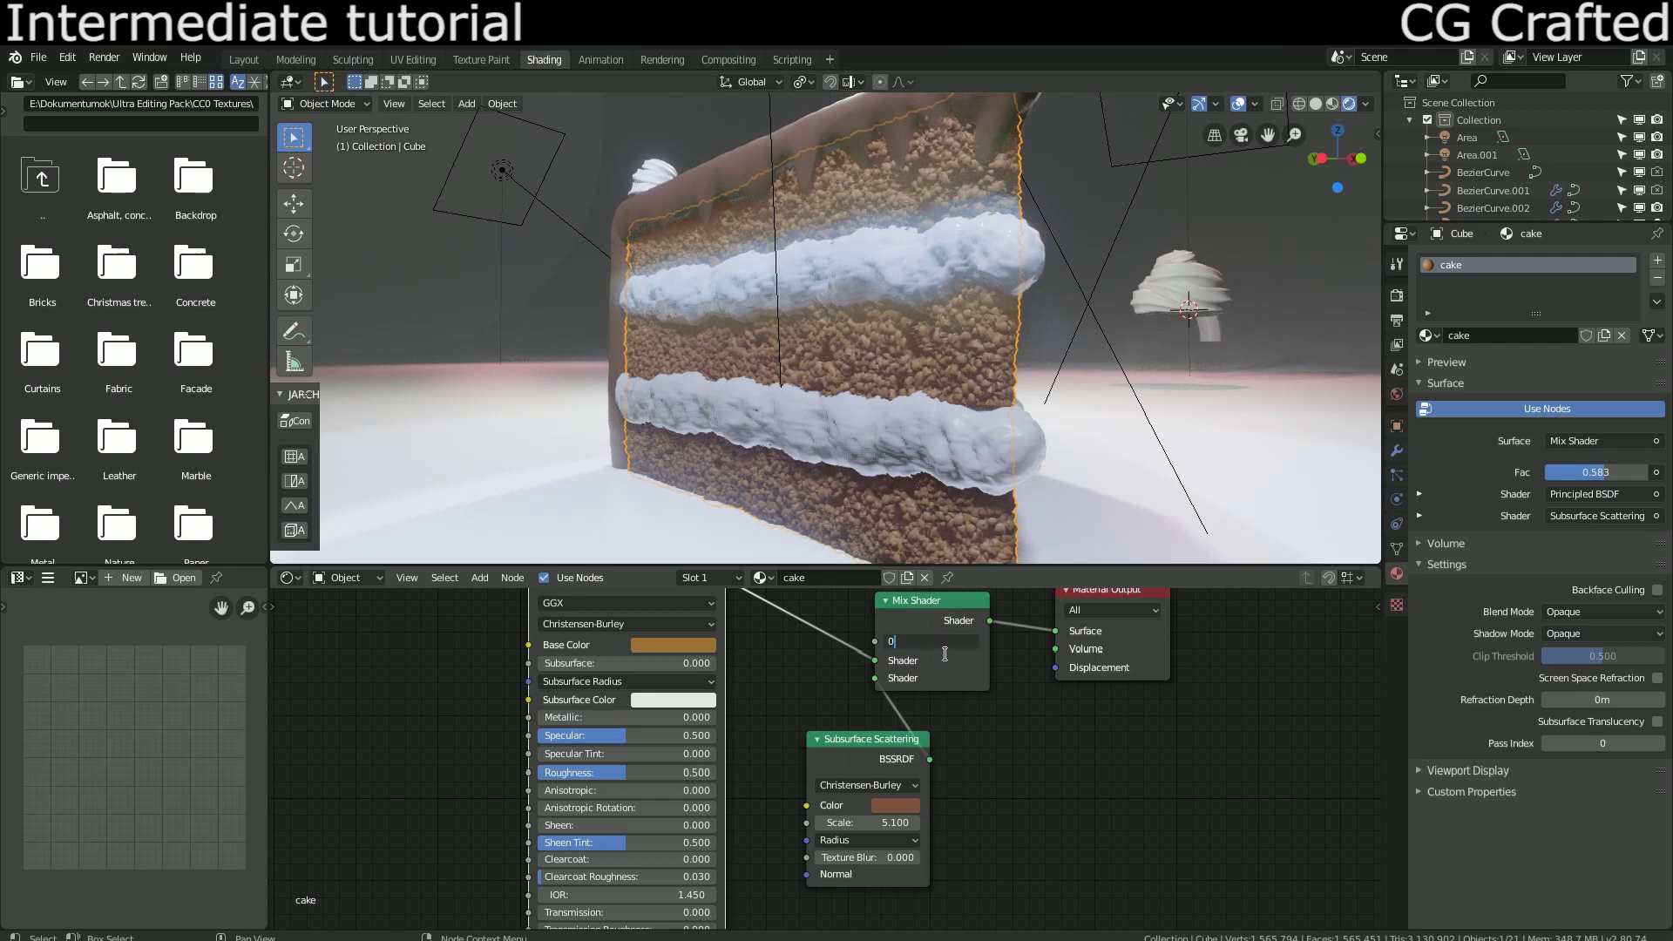
pyautogui.write('0.5')
pyautogui.press('Return')
# Step: Create a new material named plane on the curved backdrop behind the cake slice
pyautogui.moveTo(863, 410); pyautogui.dragTo(828, 379, button='middle')
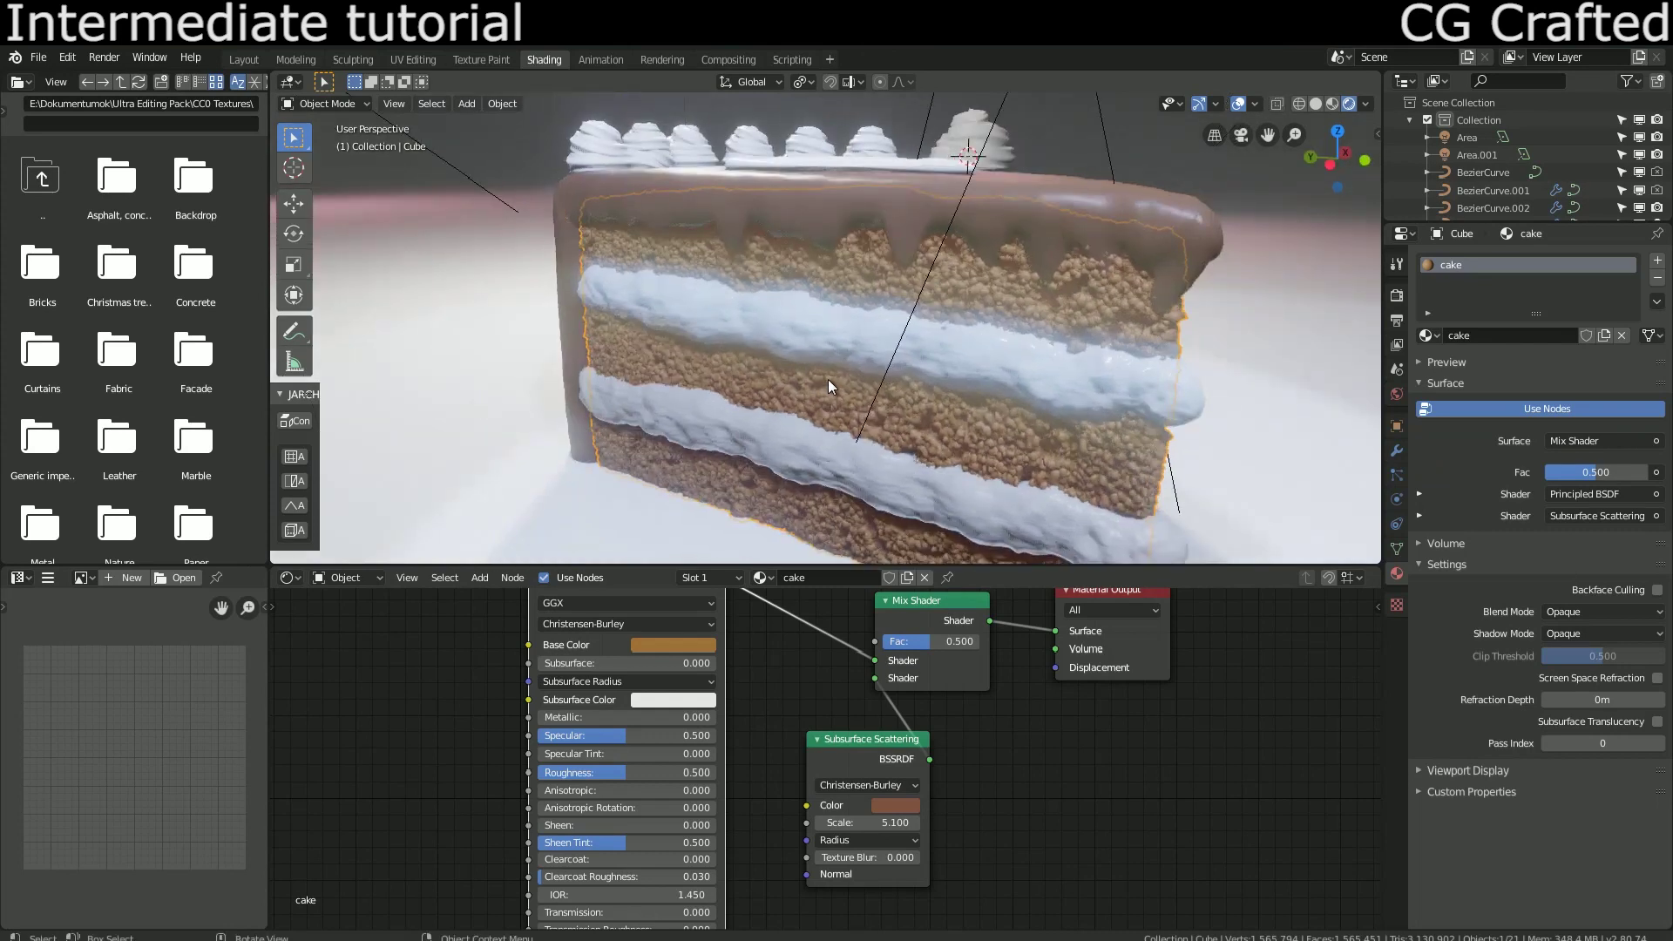
pyautogui.scroll(-8, 827, 380)
pyautogui.scroll(-2, 837, 380)
pyautogui.scroll(-3, 990, 369)
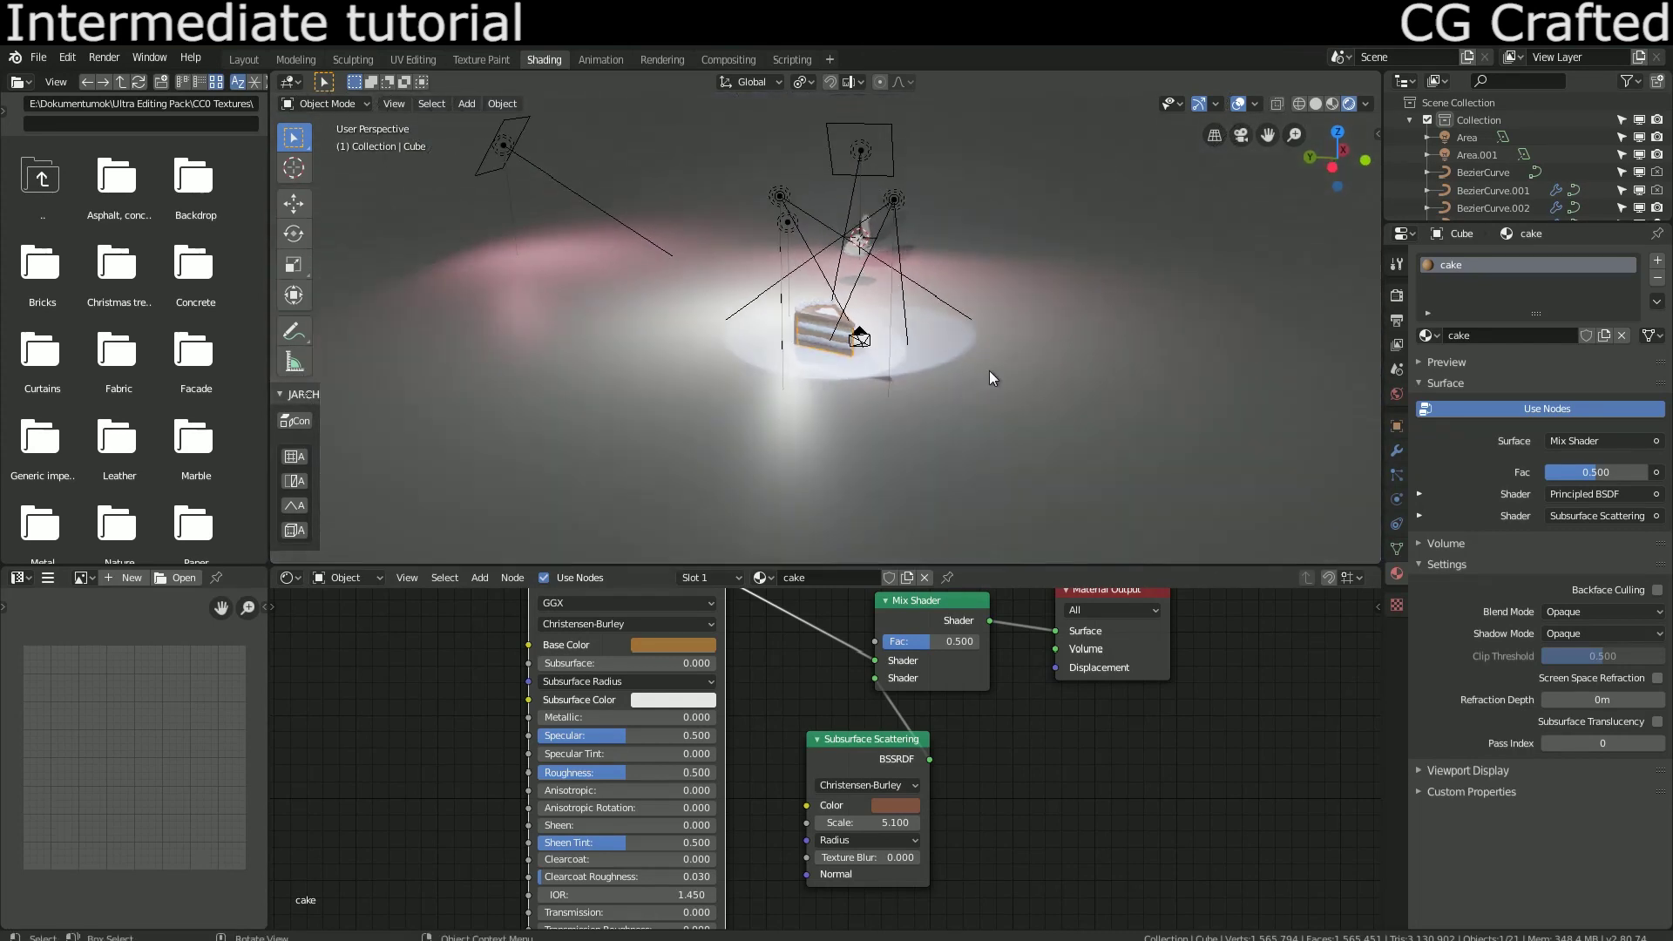
pyautogui.moveTo(990, 369); pyautogui.dragTo(889, 363, button='middle')
pyautogui.scroll(-3, 888, 364)
pyautogui.scroll(5, 884, 366)
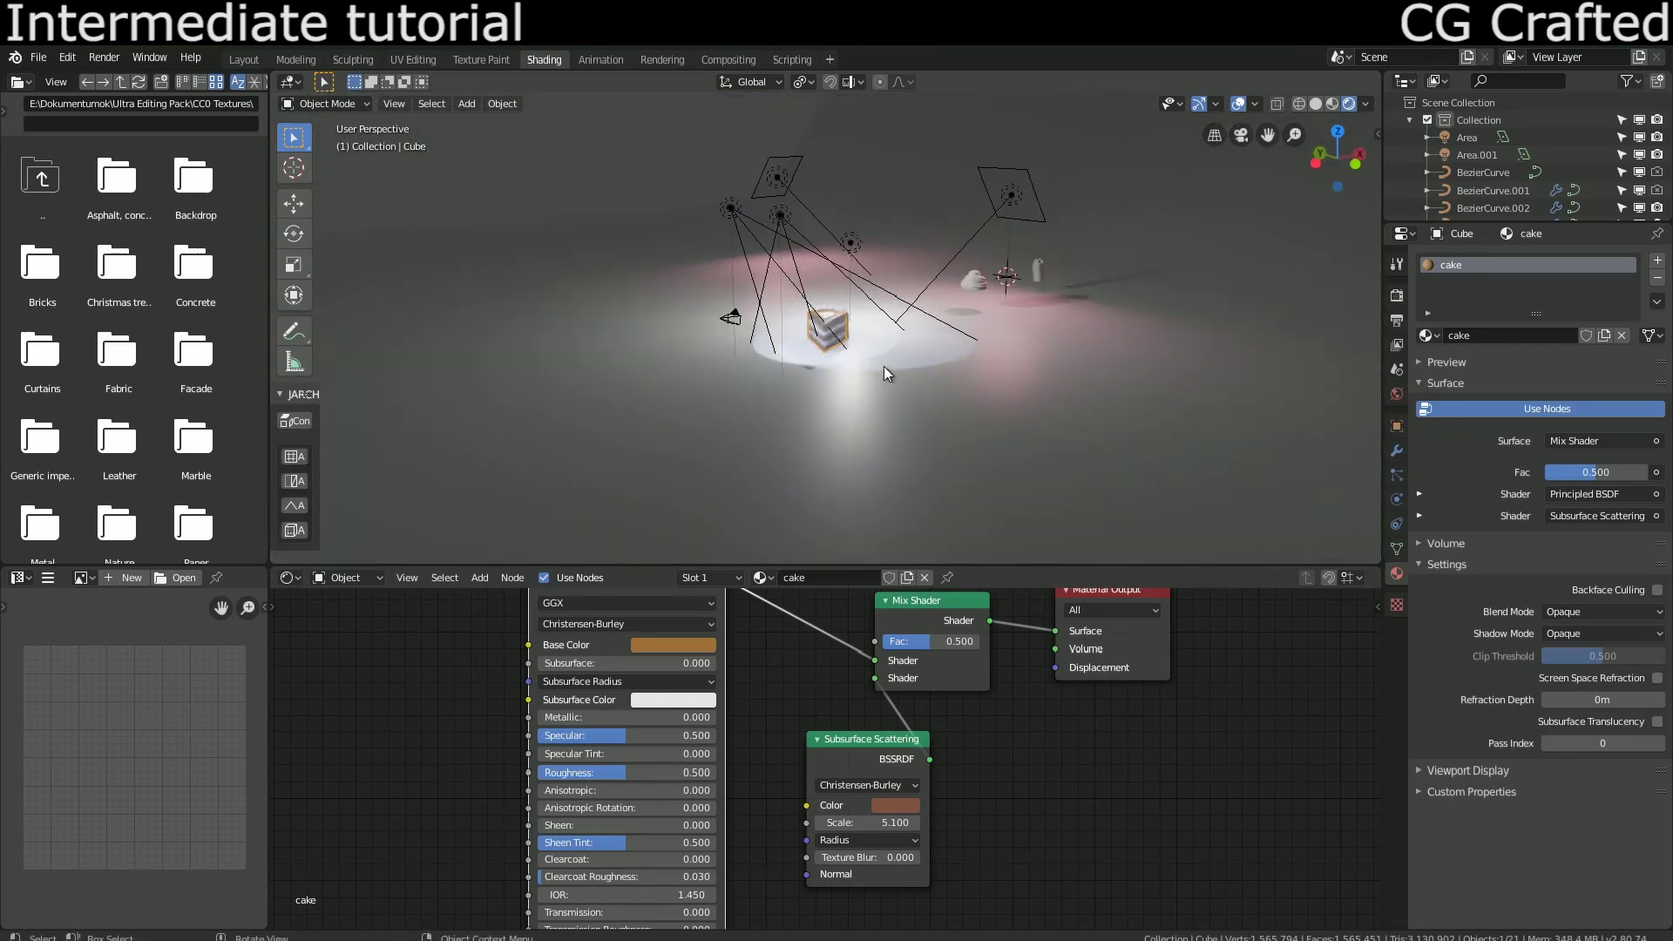
pyautogui.scroll(3, 911, 354)
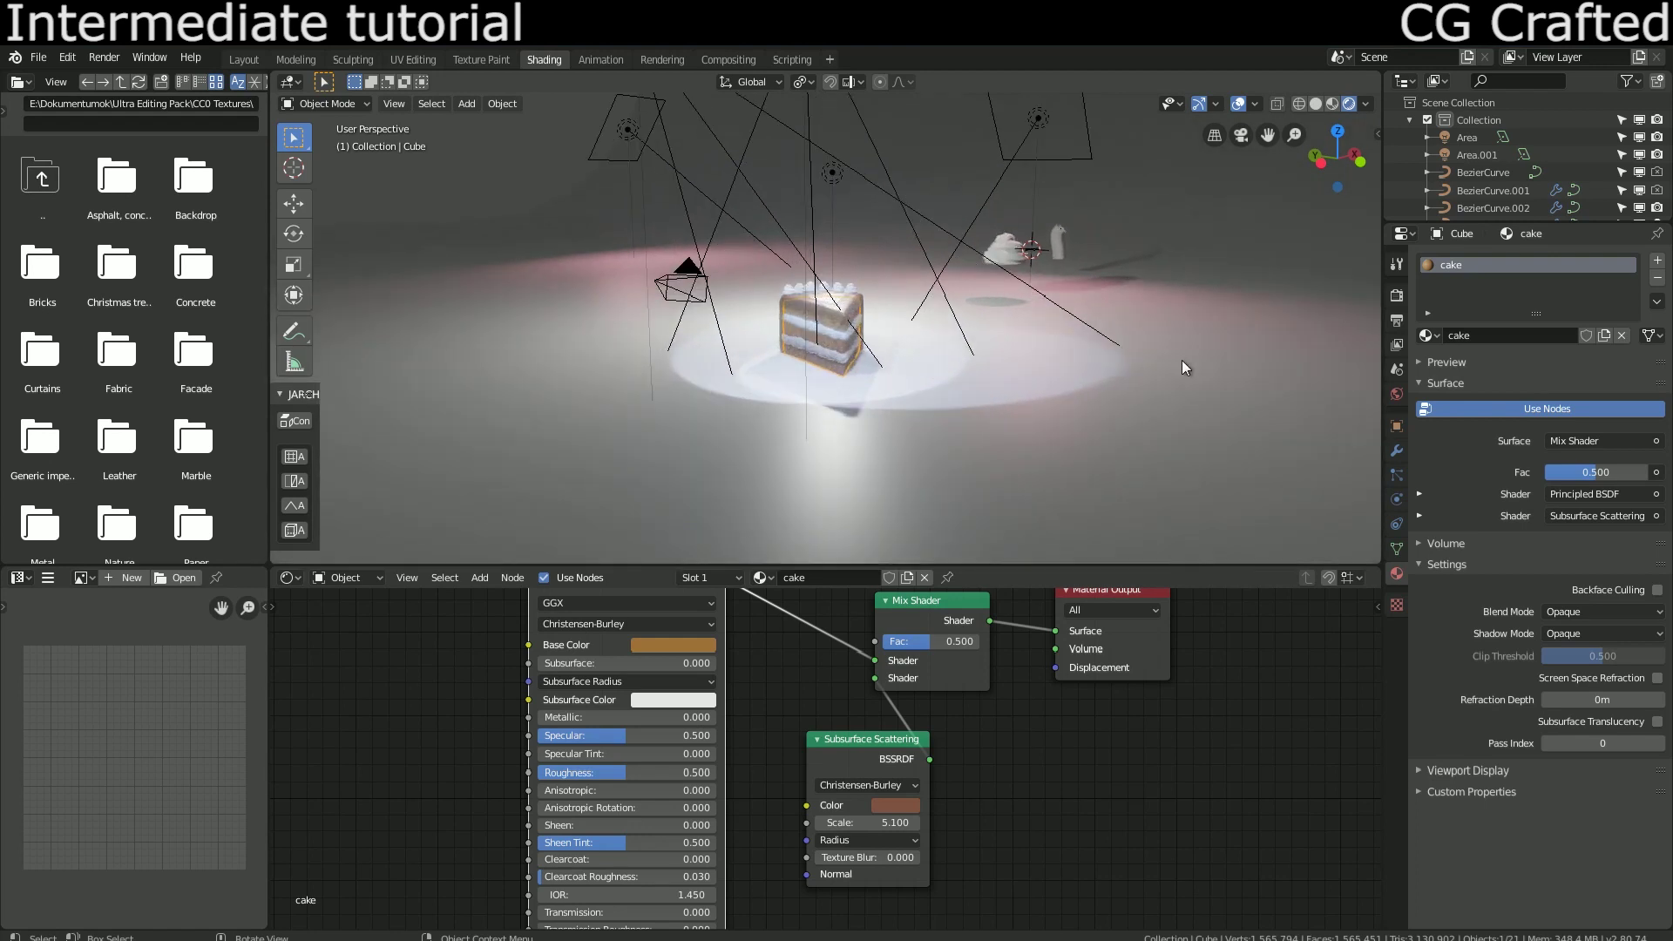
pyautogui.click(1314, 384)
pyautogui.click(1548, 339)
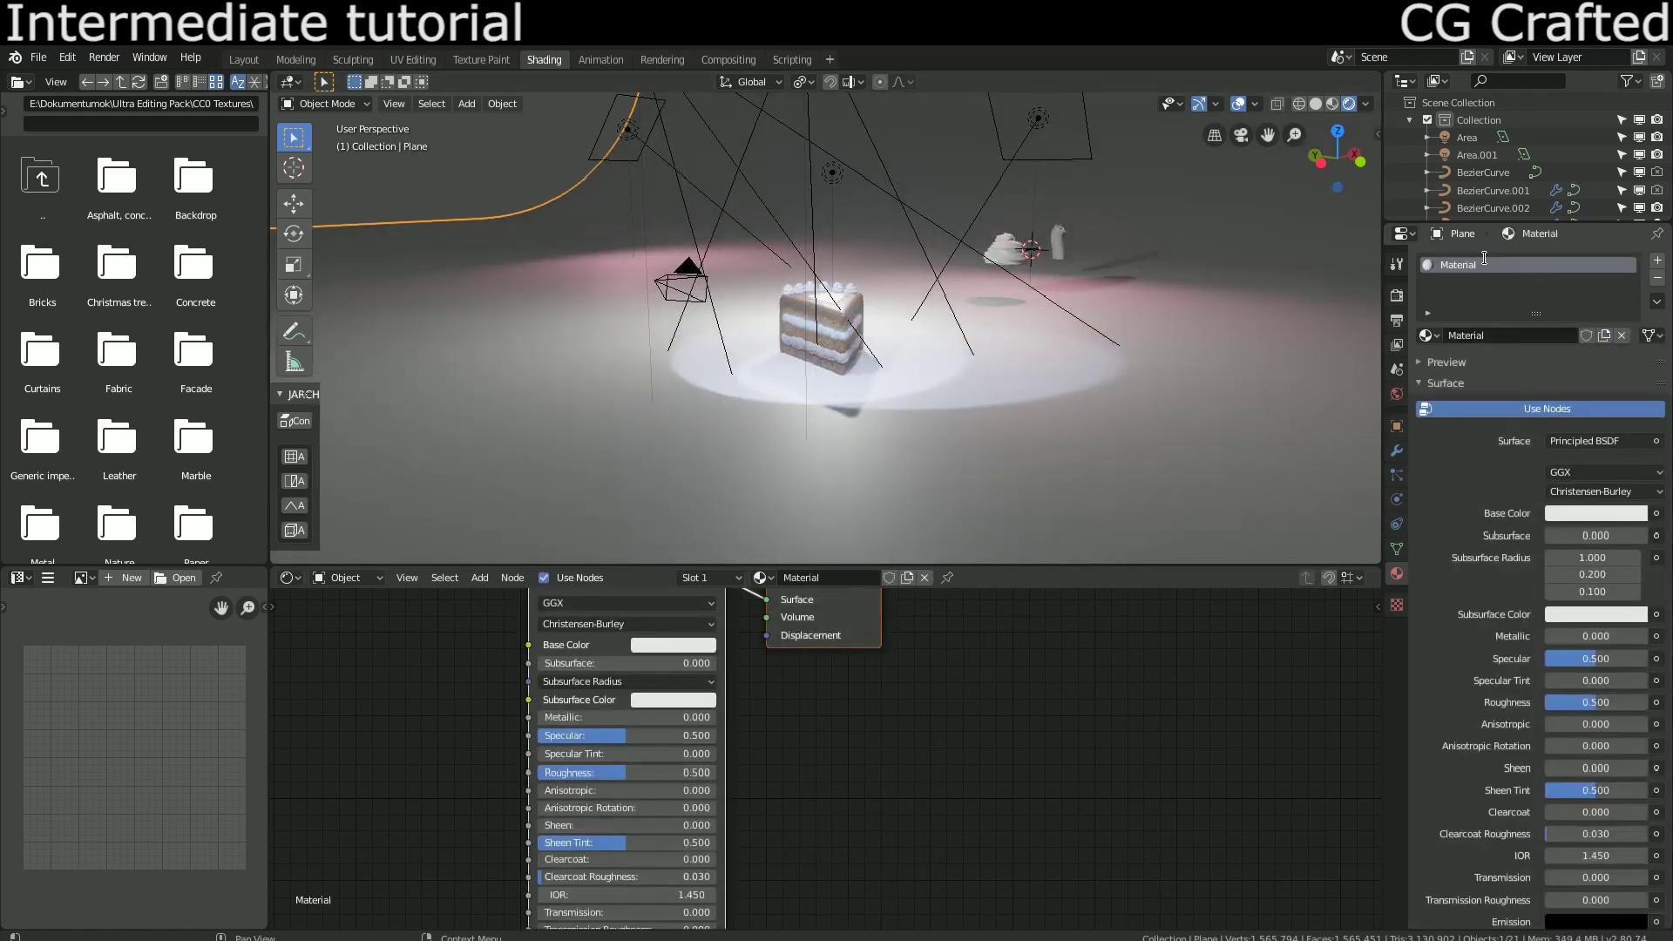
pyautogui.doubleClick(1484, 263)
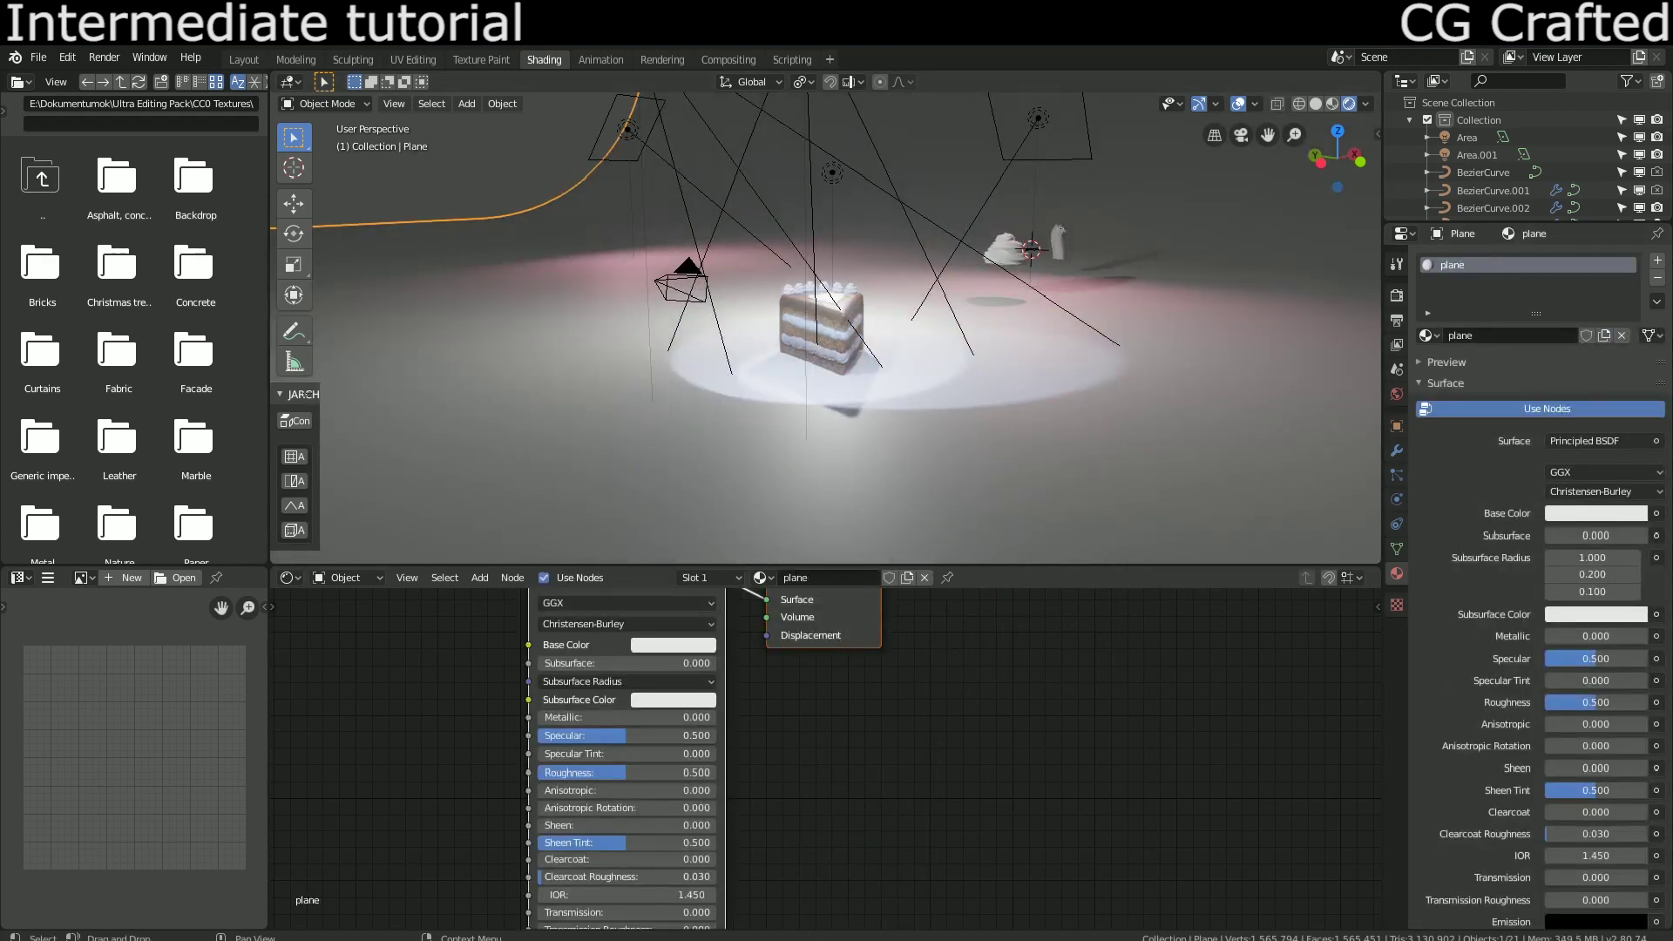
# Step: Set the plane material's Base Color to pure white FFFFFF, its Specular to 0.541 and its Roughness to 0.445
pyautogui.click(1612, 513)
pyautogui.moveTo(1637, 271); pyautogui.dragTo(1635, 261)
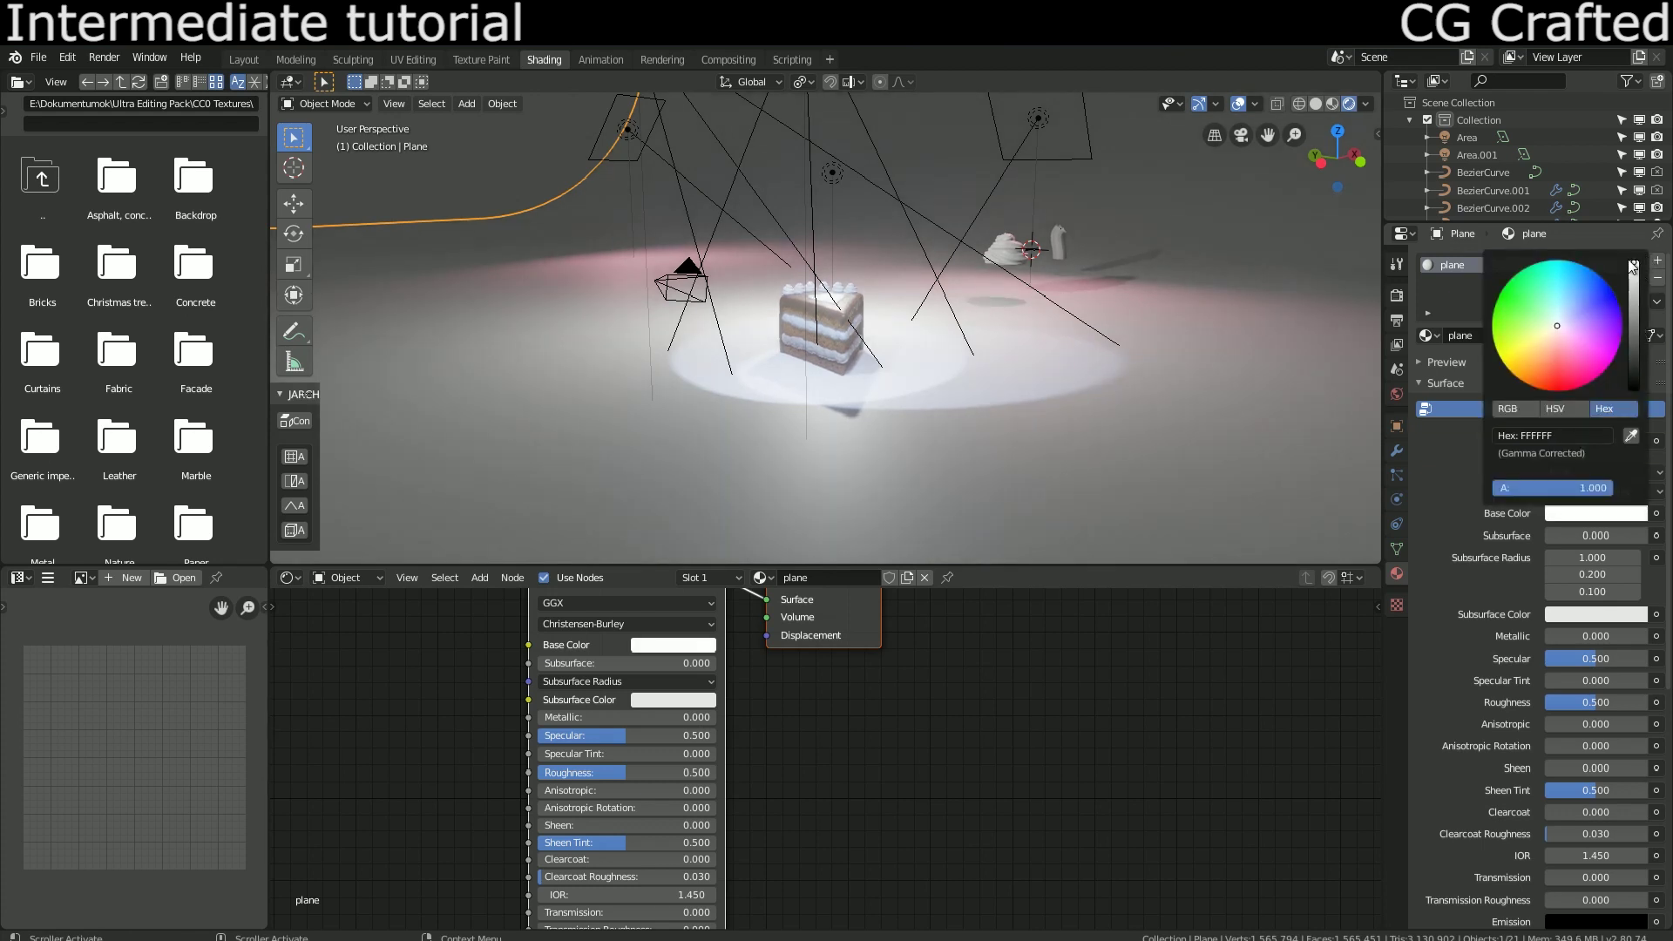
pyautogui.moveTo(619, 737); pyautogui.dragTo(716, 736)
pyautogui.scroll(3, 1011, 328)
pyautogui.moveTo(917, 303); pyautogui.dragTo(899, 340, button='middle')
pyautogui.moveTo(691, 736); pyautogui.dragTo(632, 736)
pyautogui.press('KP_0')
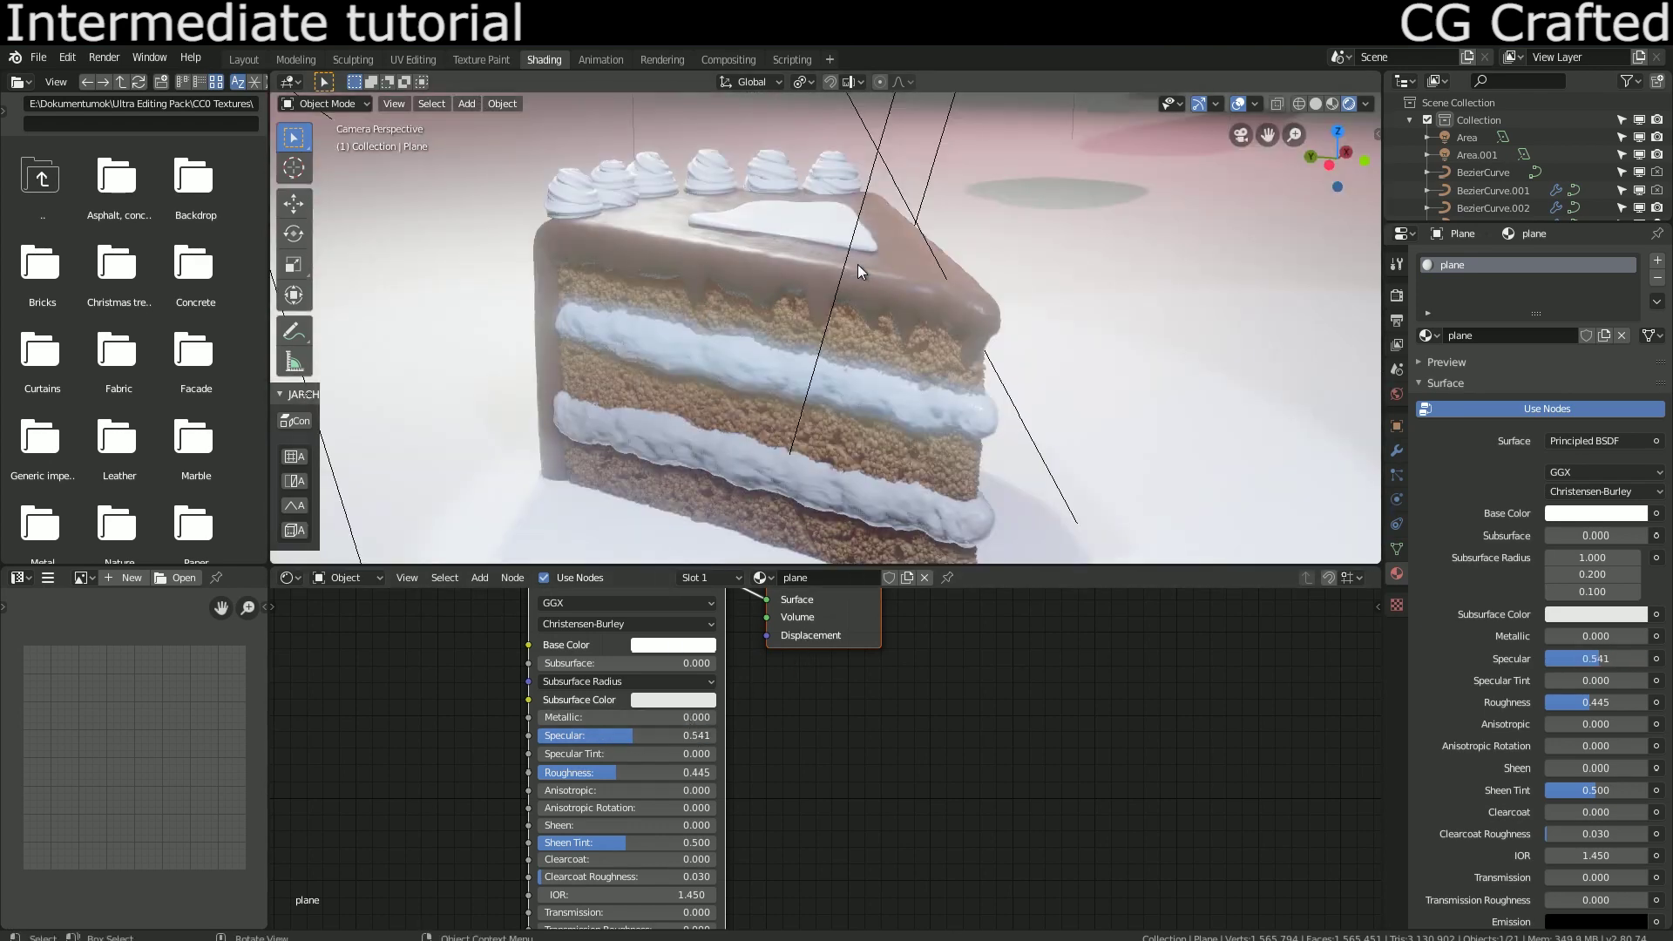
# Step: Disable the spare cream swirl behind the cake slice, BezierCurve.001, in renders
pyautogui.scroll(-5, 857, 264)
pyautogui.moveTo(857, 264); pyautogui.dragTo(837, 280, button='middle')
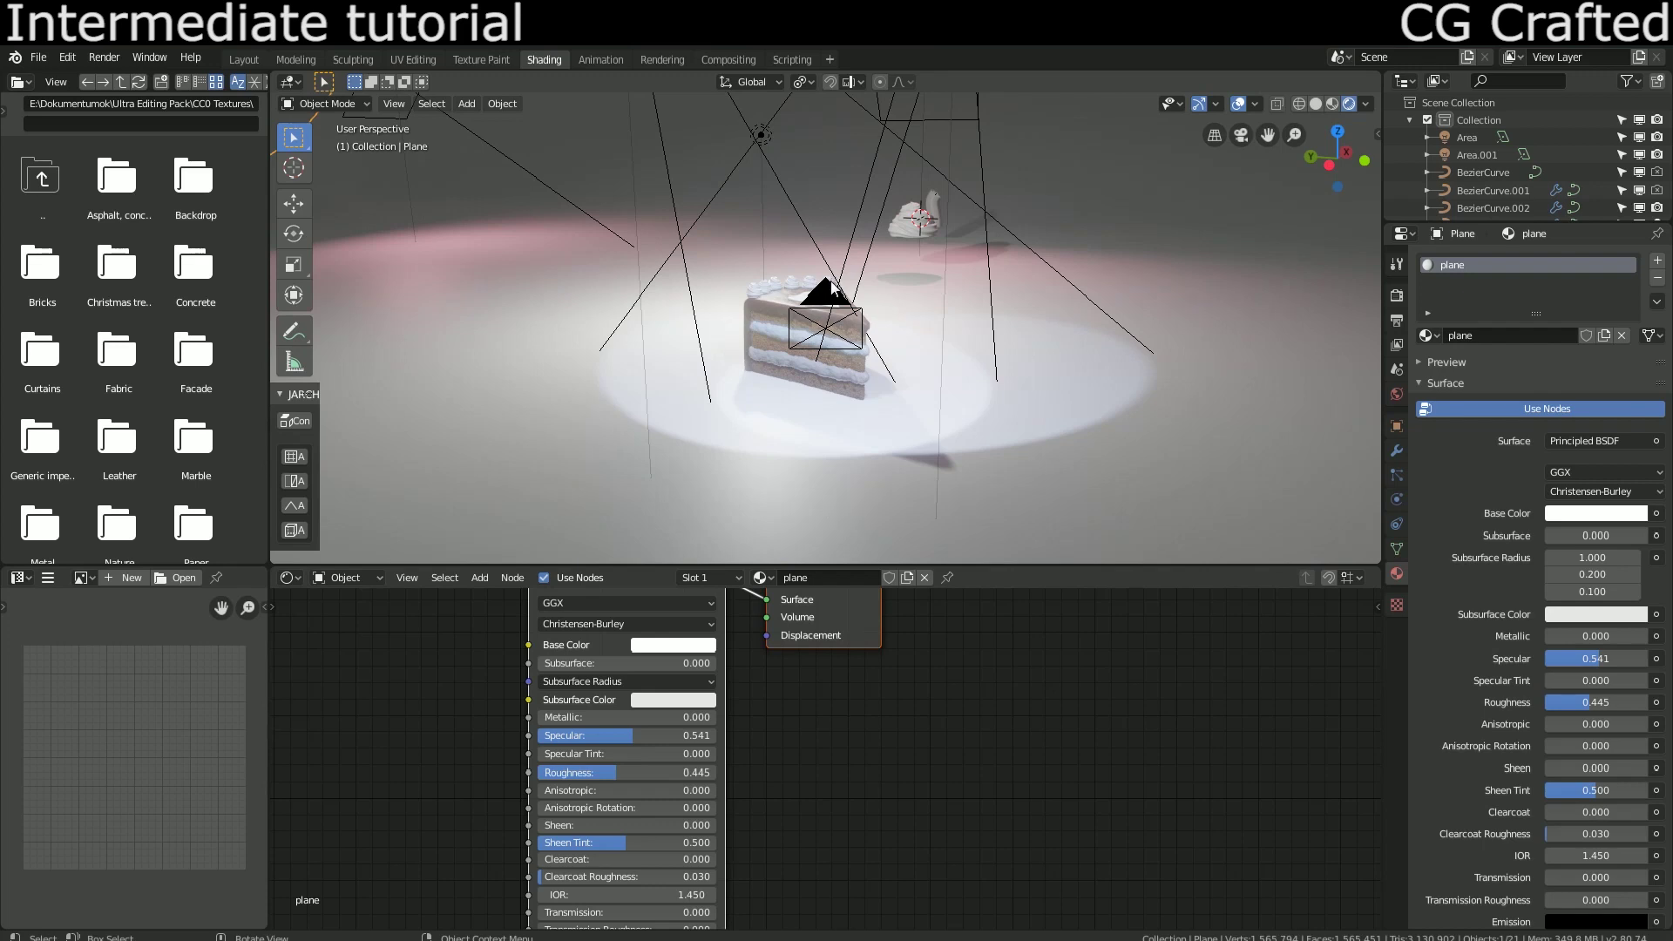
pyautogui.click(832, 287)
pyautogui.scroll(-4, 819, 332)
pyautogui.moveTo(812, 346); pyautogui.dragTo(720, 337, button='middle')
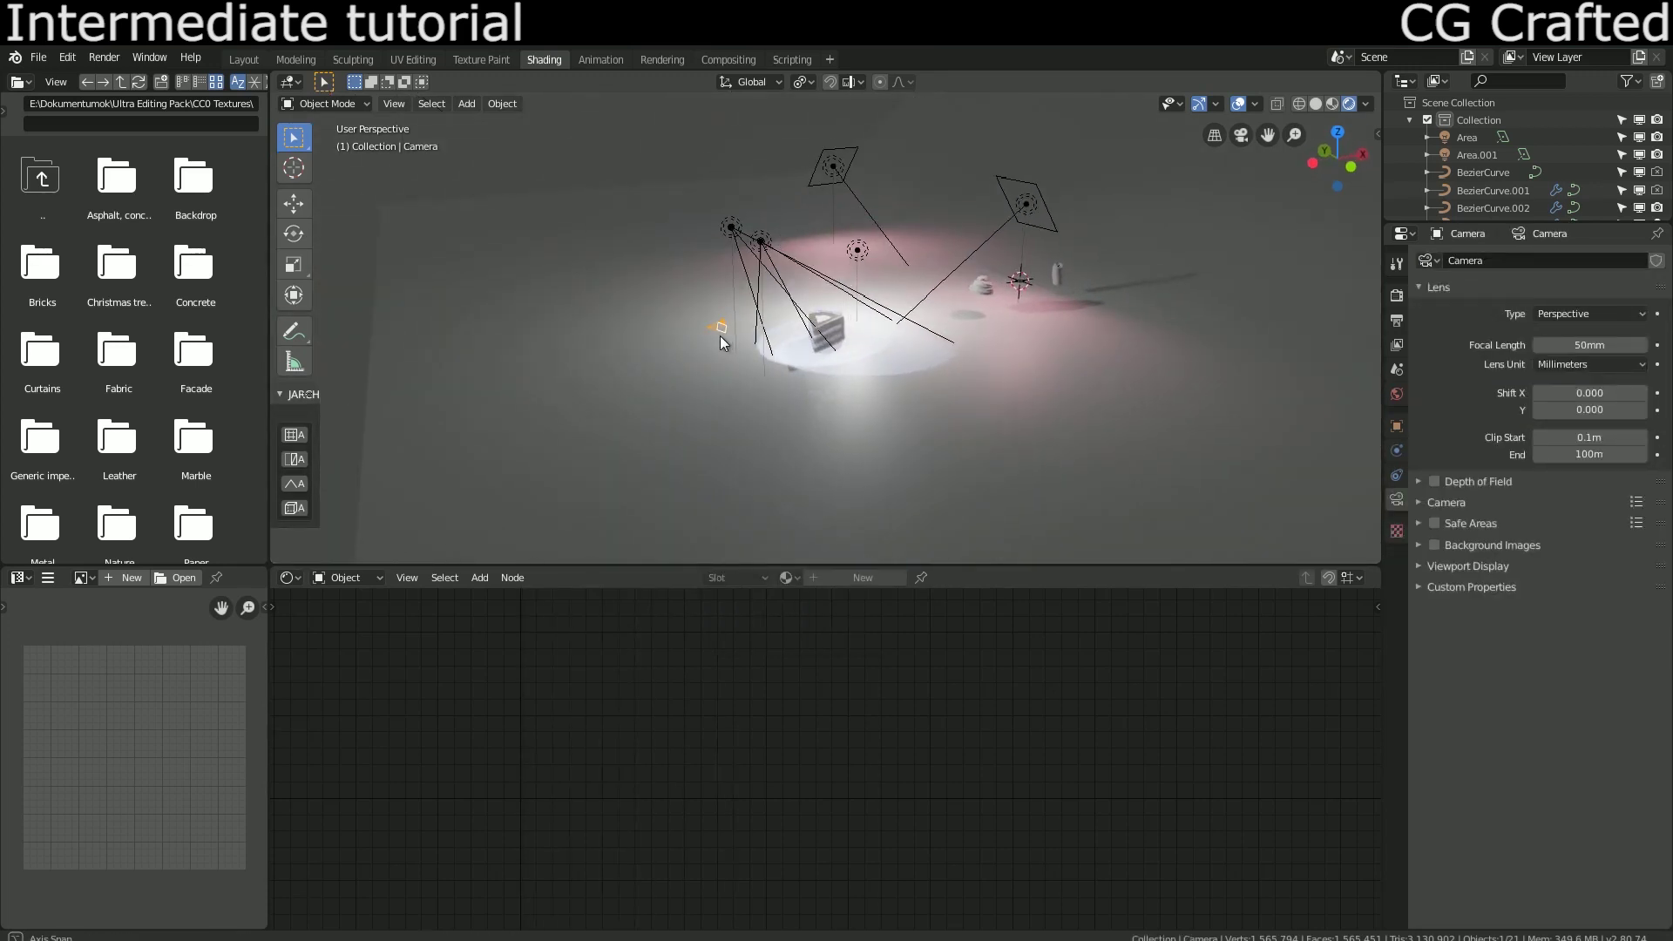
pyautogui.scroll(5, 722, 337)
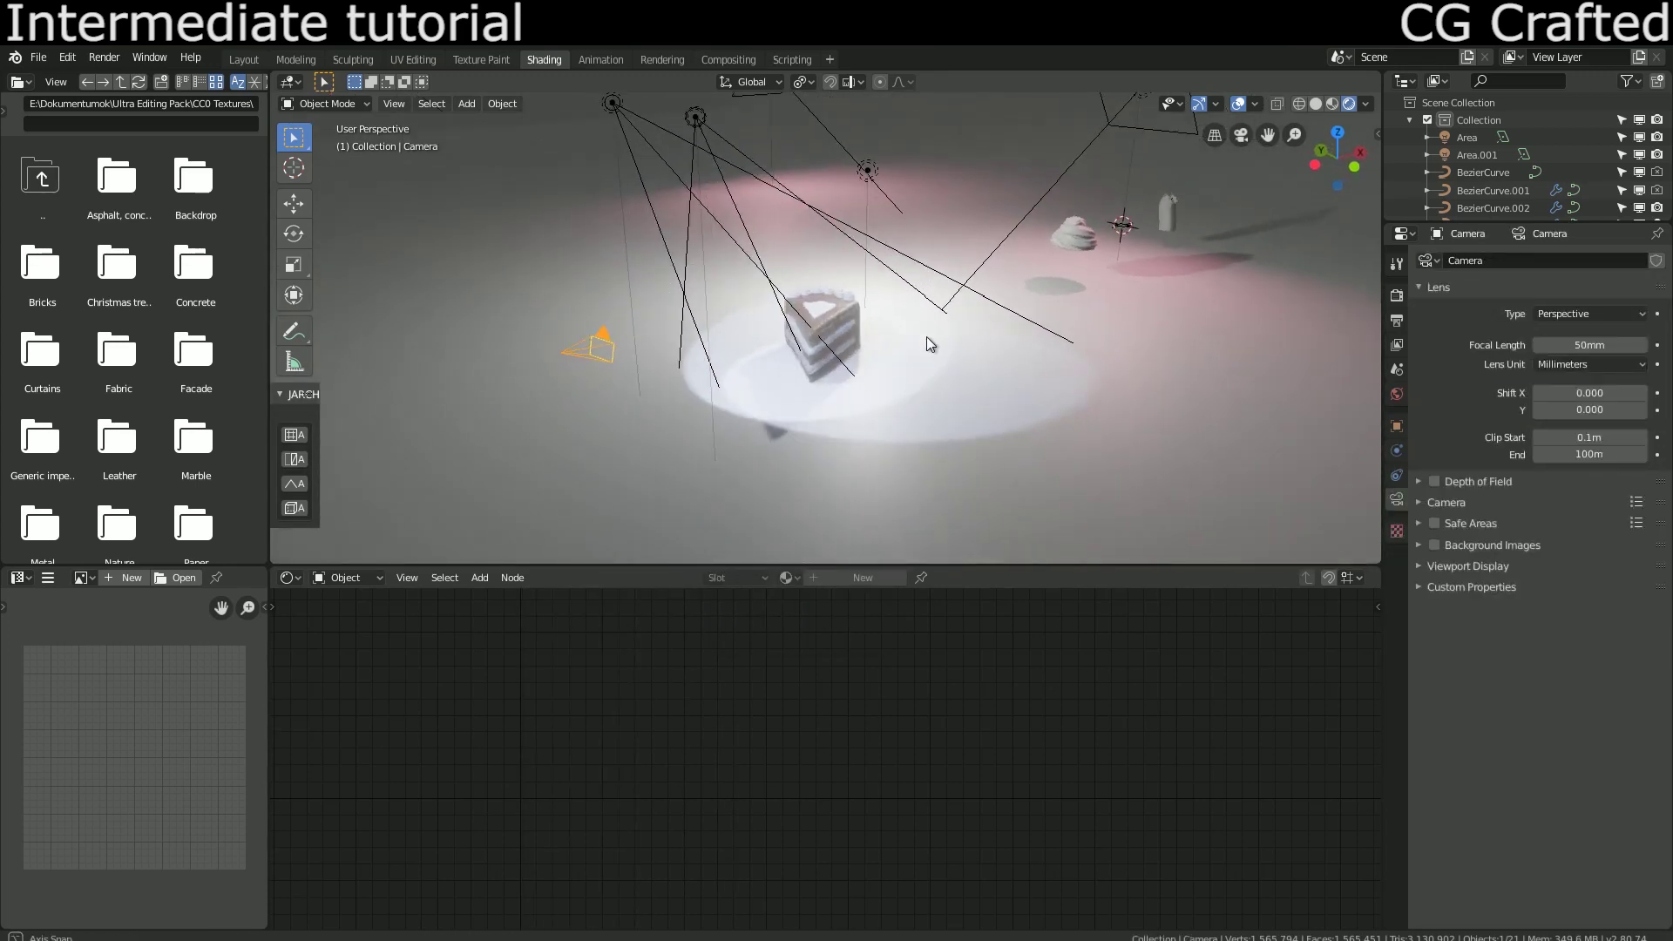
pyautogui.moveTo(927, 336); pyautogui.dragTo(946, 329, button='middle')
pyautogui.click(1045, 241)
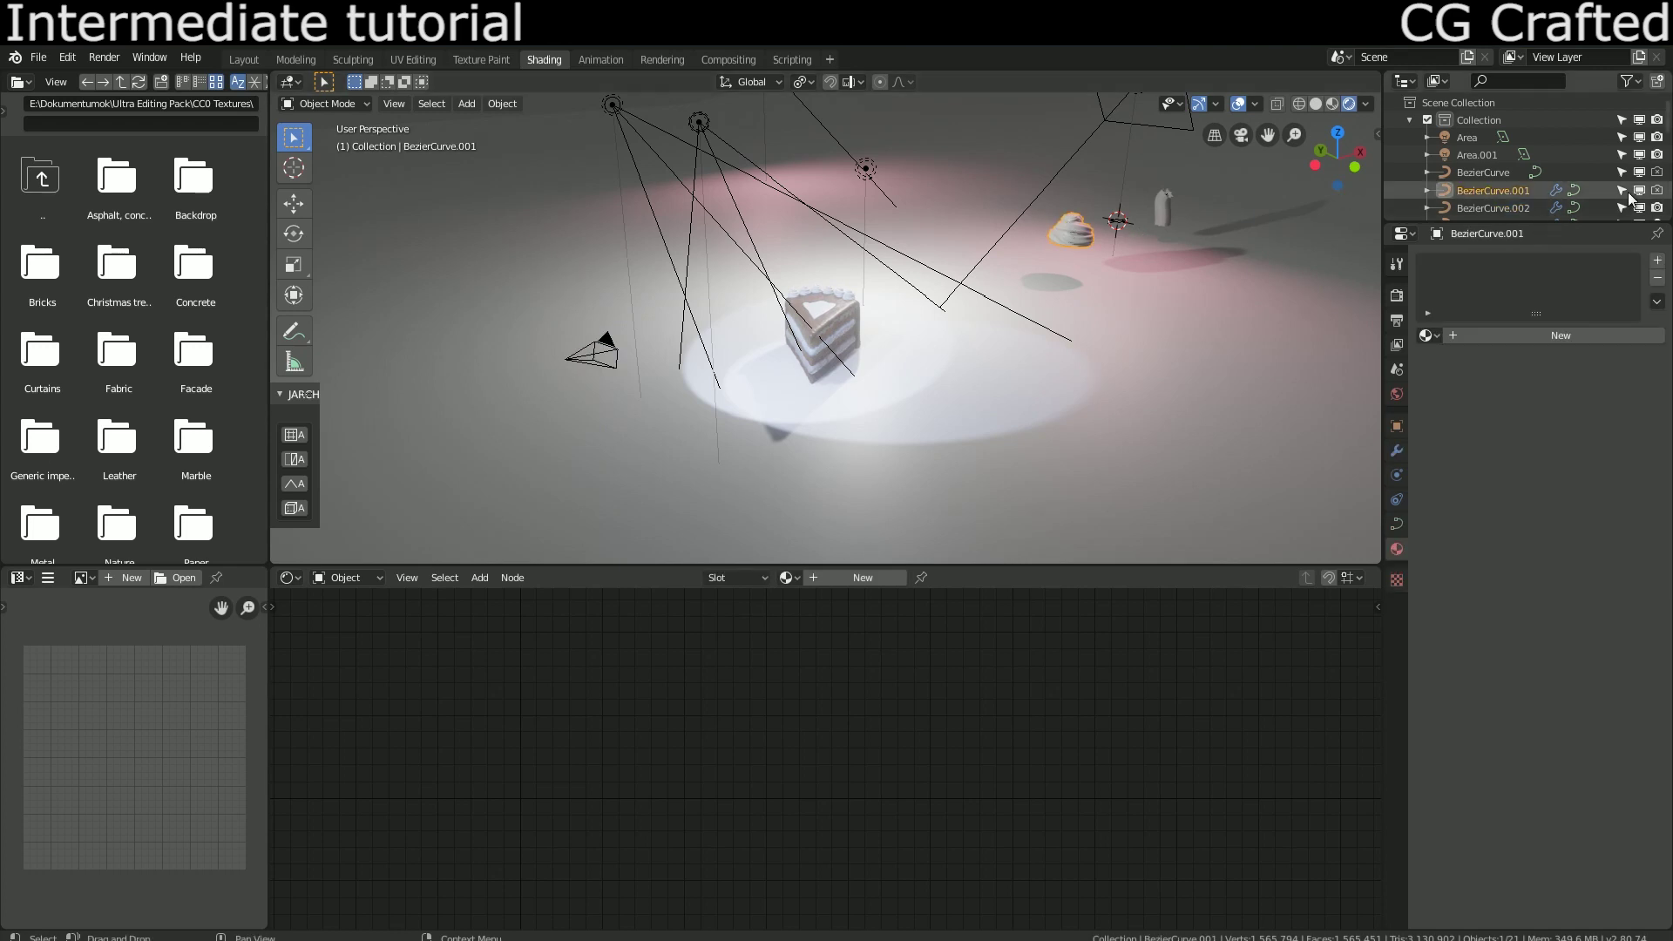
pyautogui.keyDown('shift'); pyautogui.click(1164, 208); pyautogui.keyUp('shift')
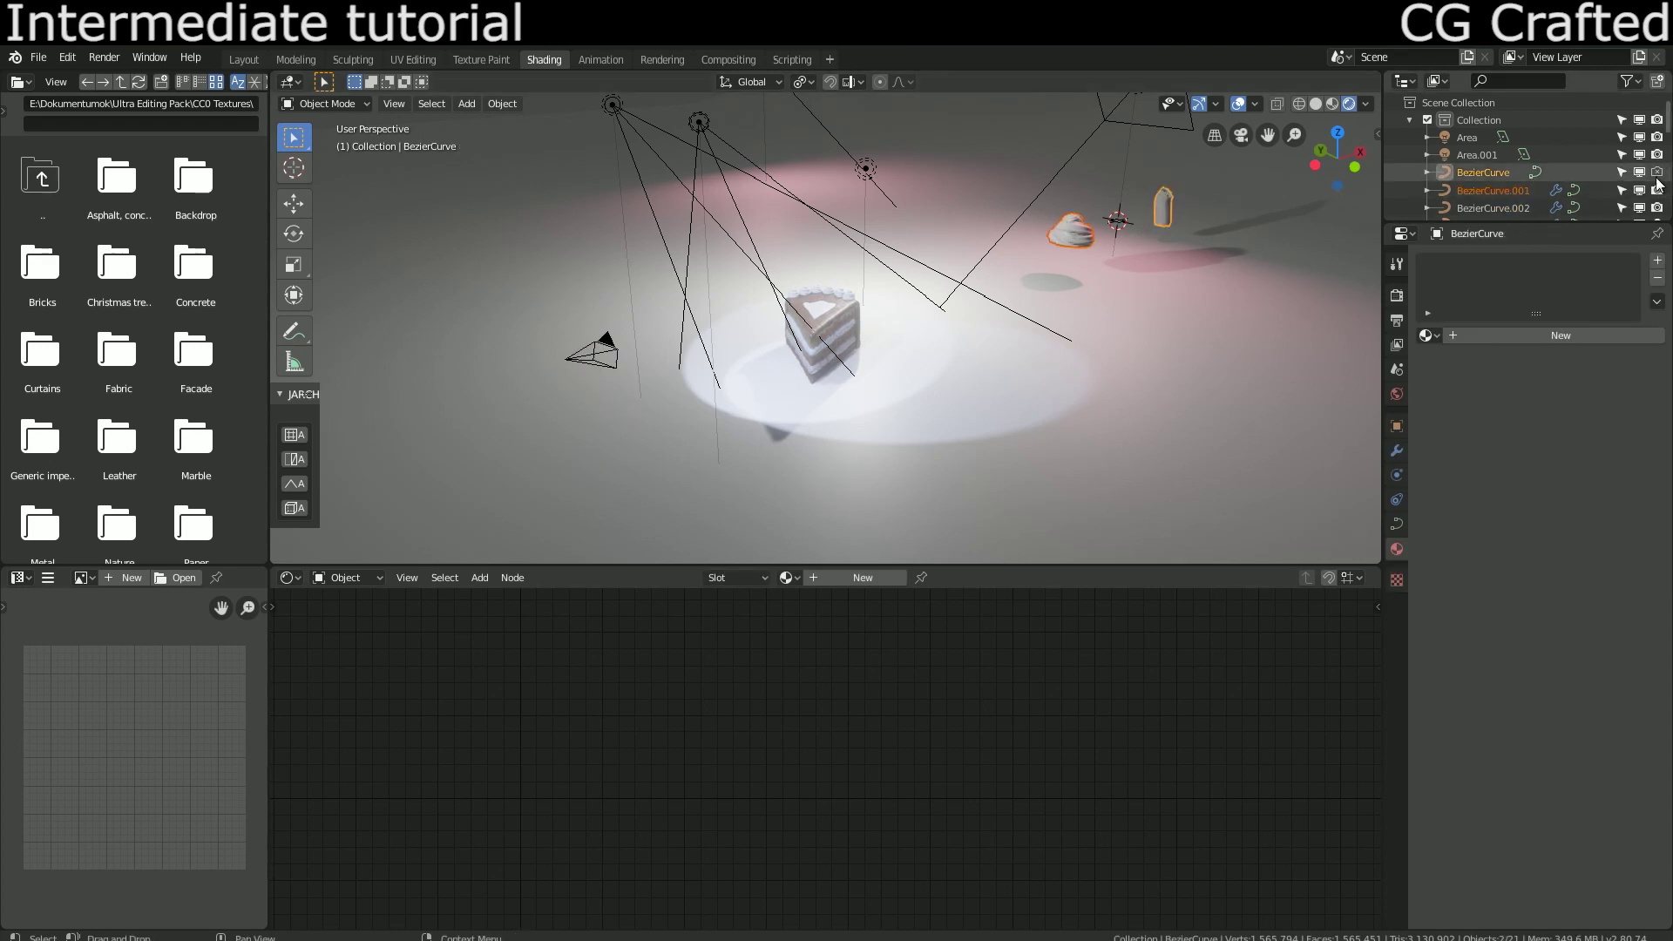
pyautogui.click(1657, 190)
# Step: Review the Ambient Occlusion and Bloom settings of the Eevee render engine
pyautogui.moveTo(1216, 279); pyautogui.dragTo(826, 361, button='middle')
pyautogui.scroll(2, 826, 360)
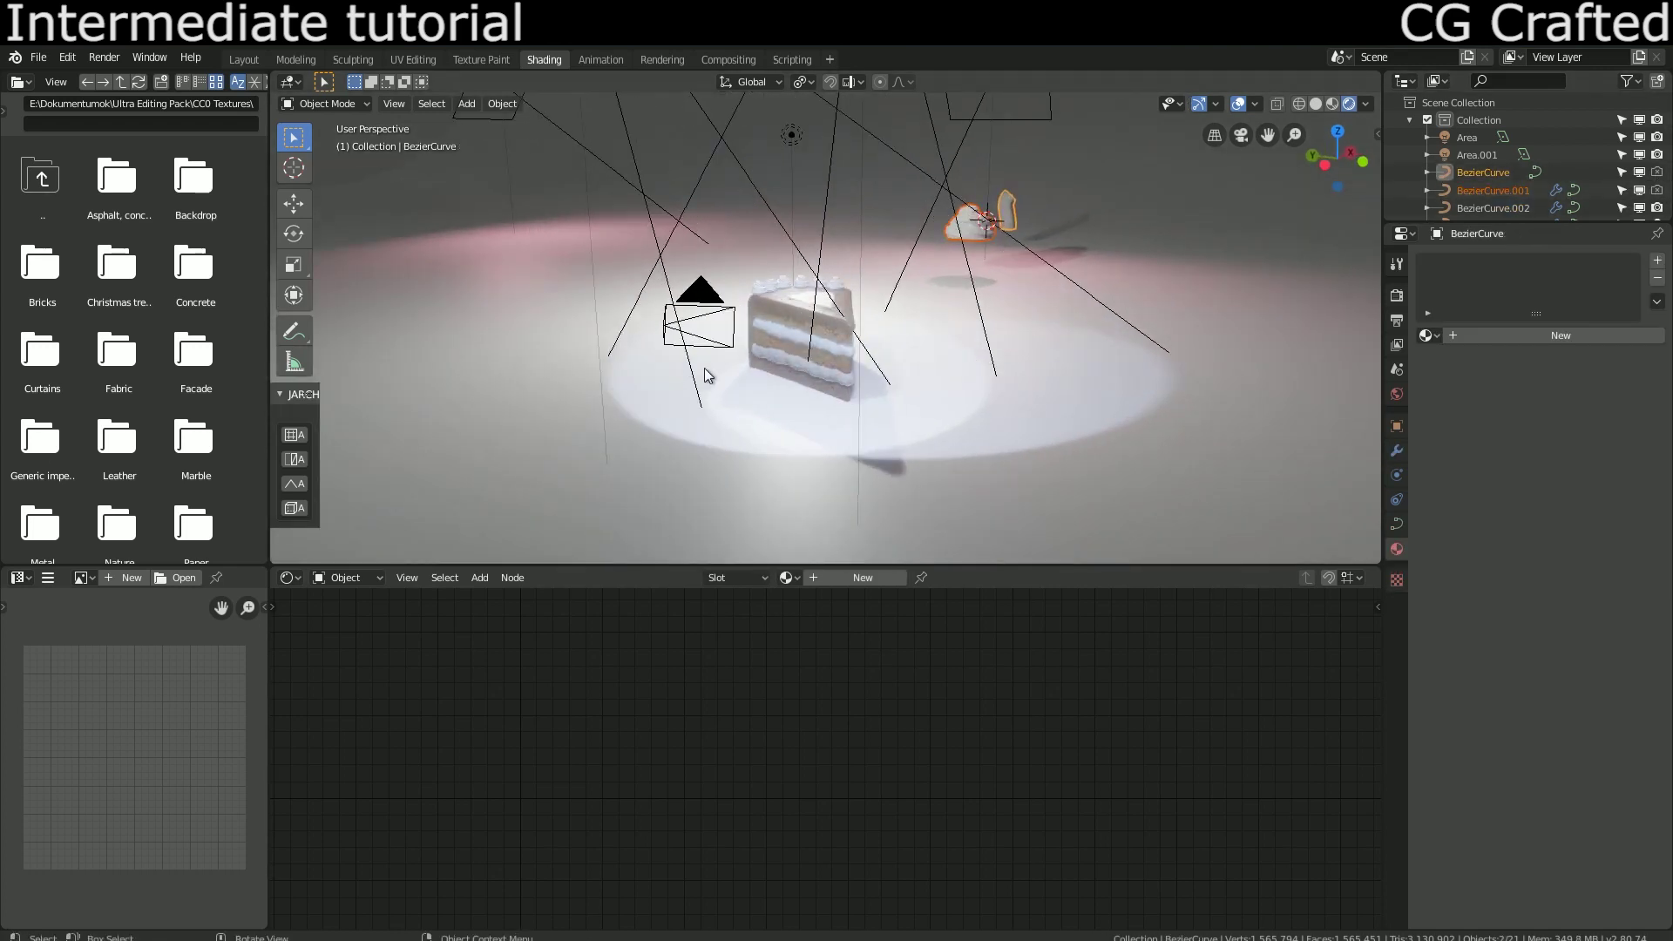
pyautogui.click(769, 365)
pyautogui.click(1397, 296)
pyautogui.click(1396, 321)
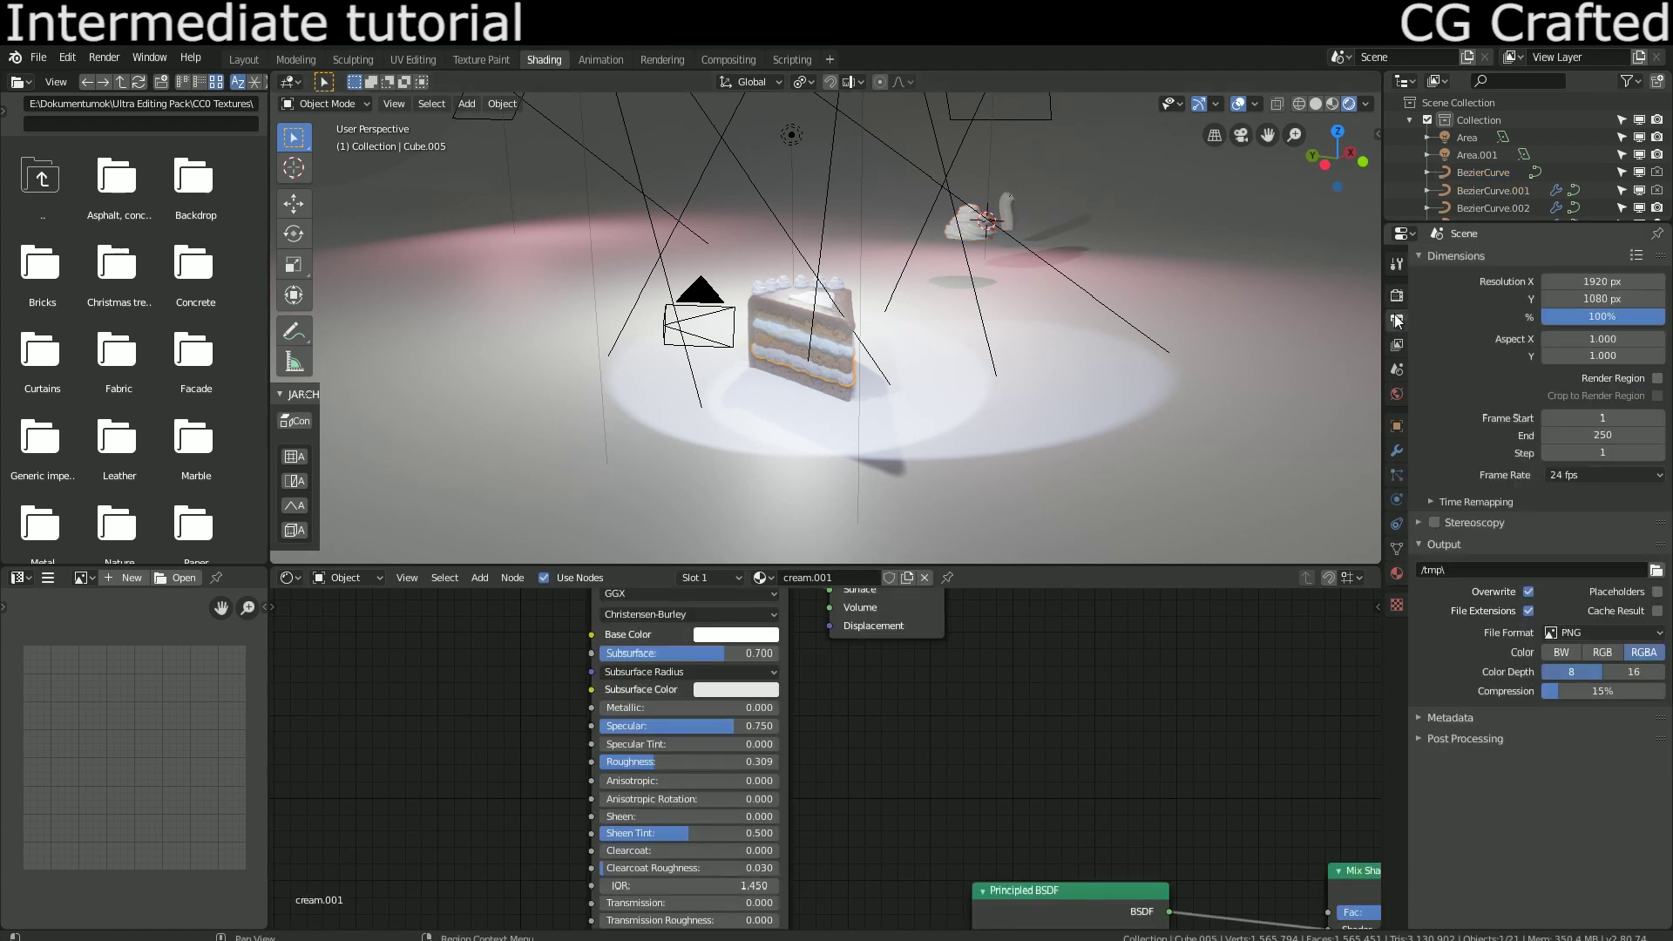
pyautogui.click(1397, 298)
pyautogui.scroll(1, 1206, 343)
pyautogui.moveTo(1205, 342); pyautogui.dragTo(1178, 343, button='middle')
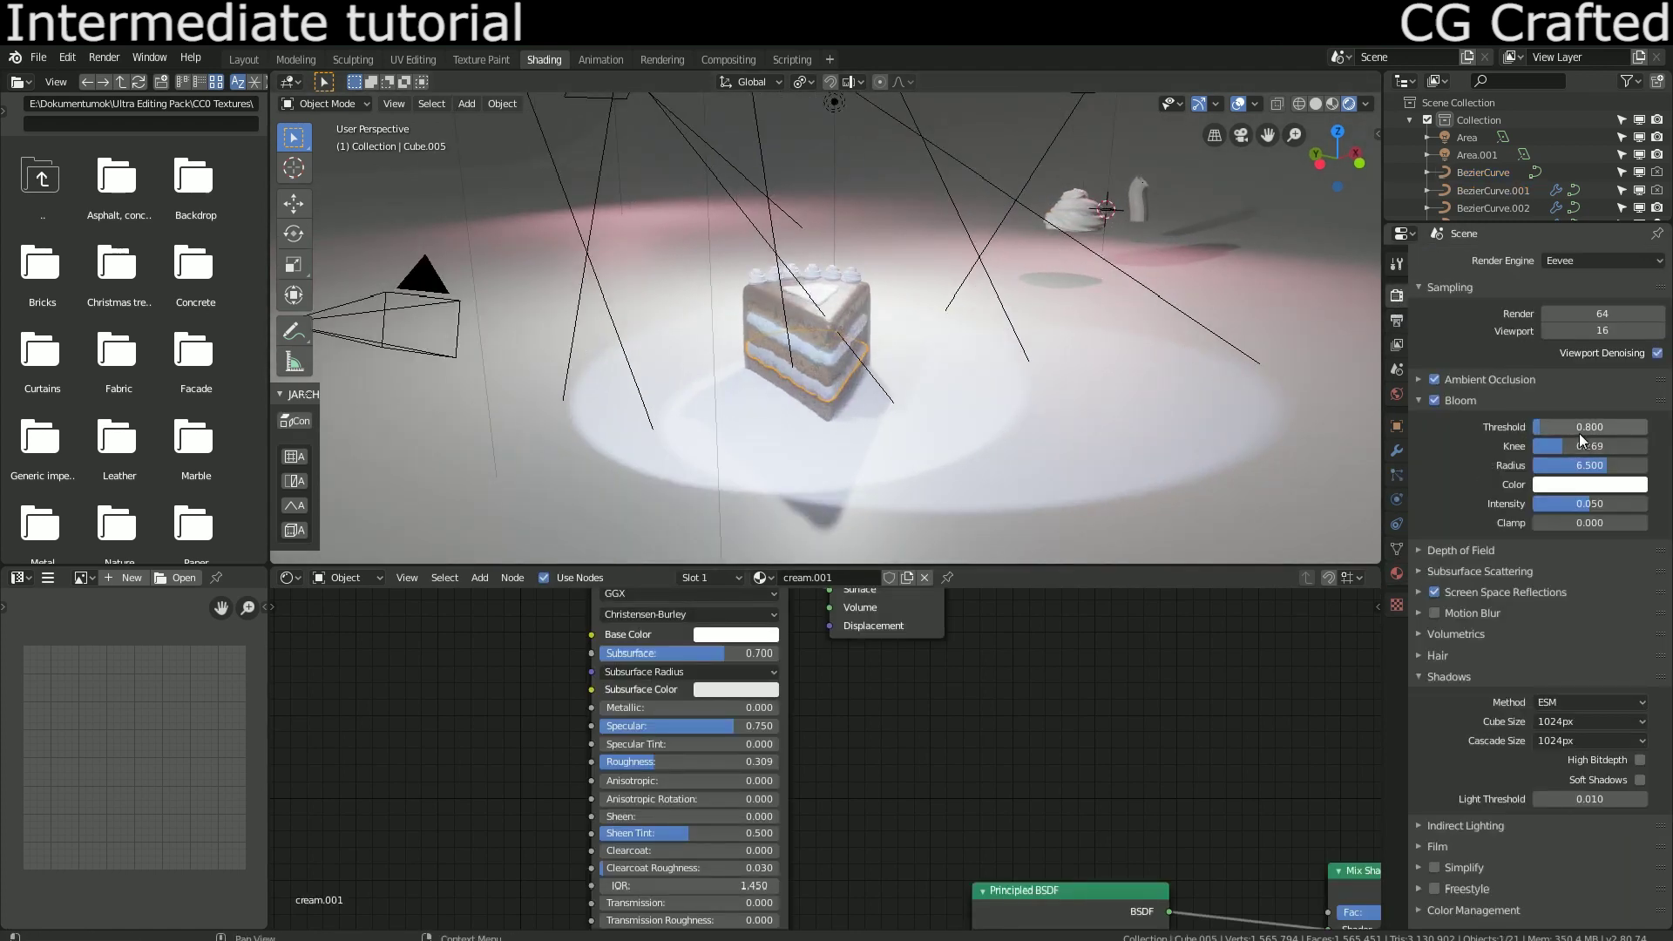
pyautogui.click(1419, 379)
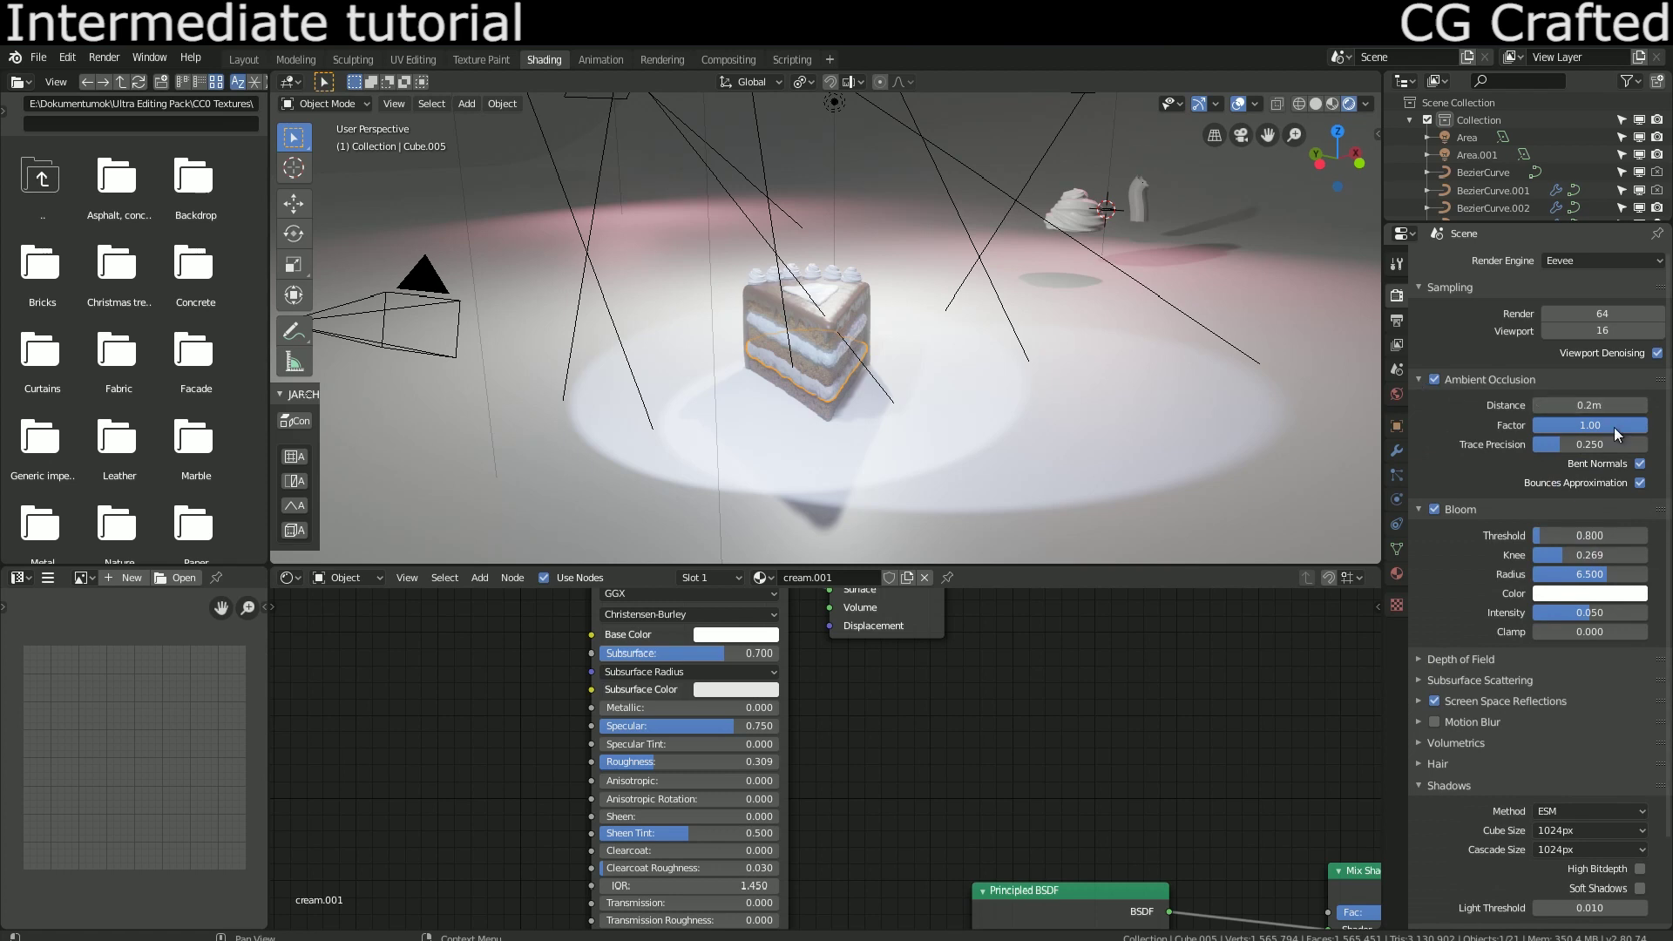
pyautogui.click(1417, 379)
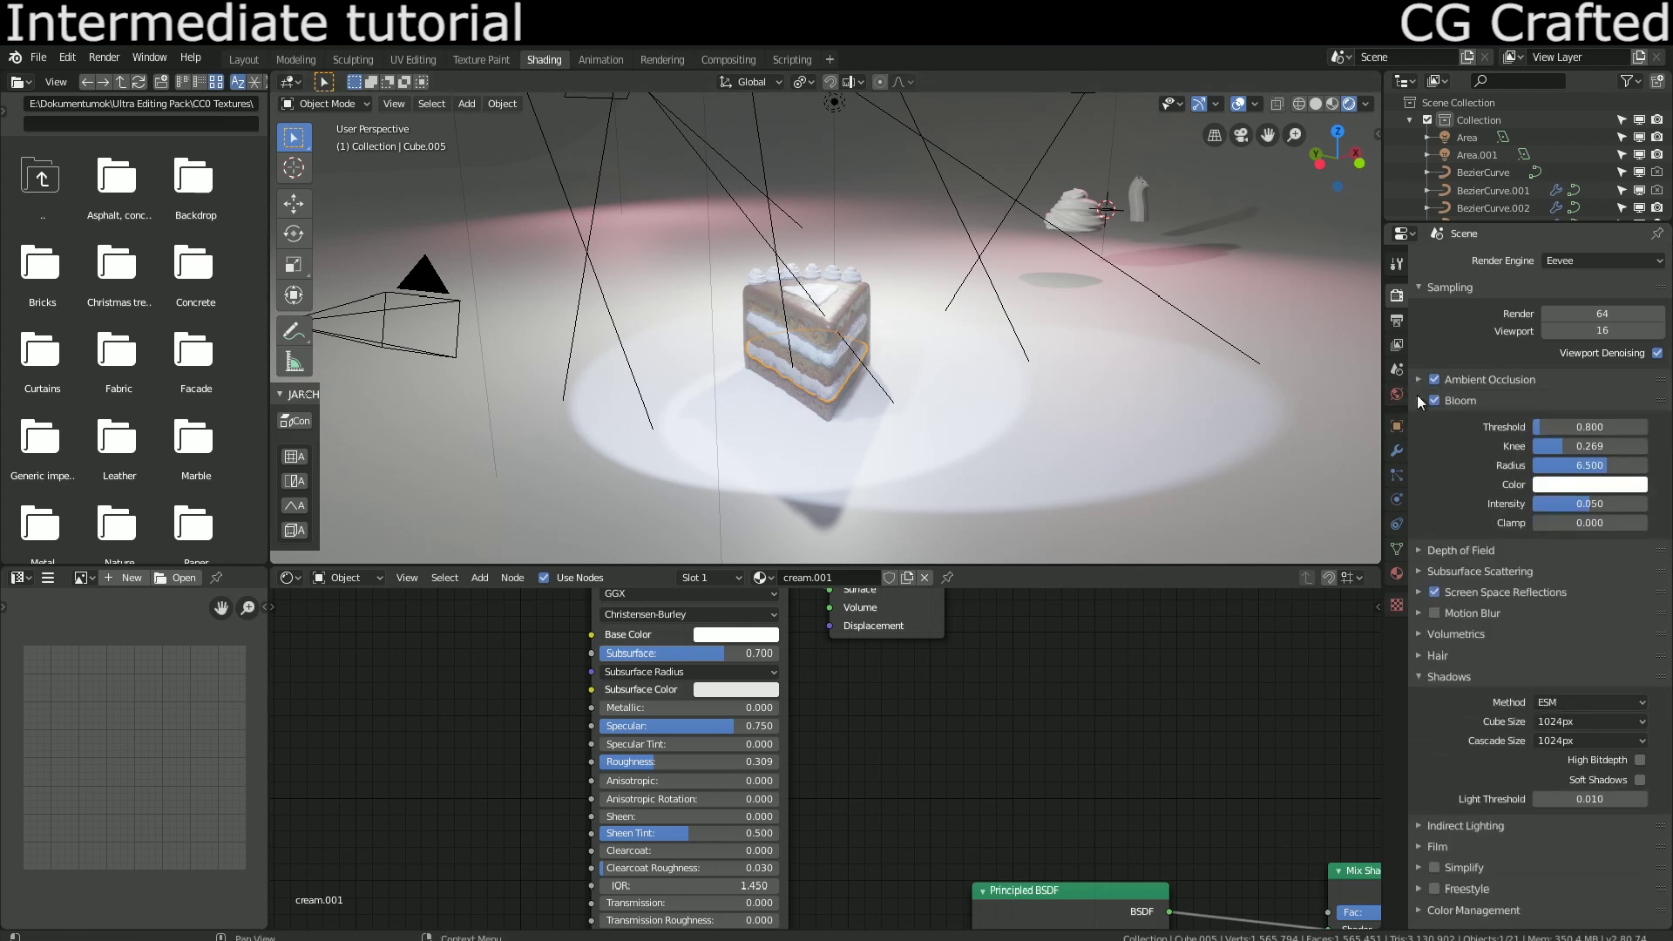
pyautogui.click(1417, 399)
pyautogui.click(1417, 399)
# Step: Set the number of Subsurface Scattering samples in the Eevee render settings to 20
pyautogui.click(1418, 573)
pyautogui.click(1587, 597)
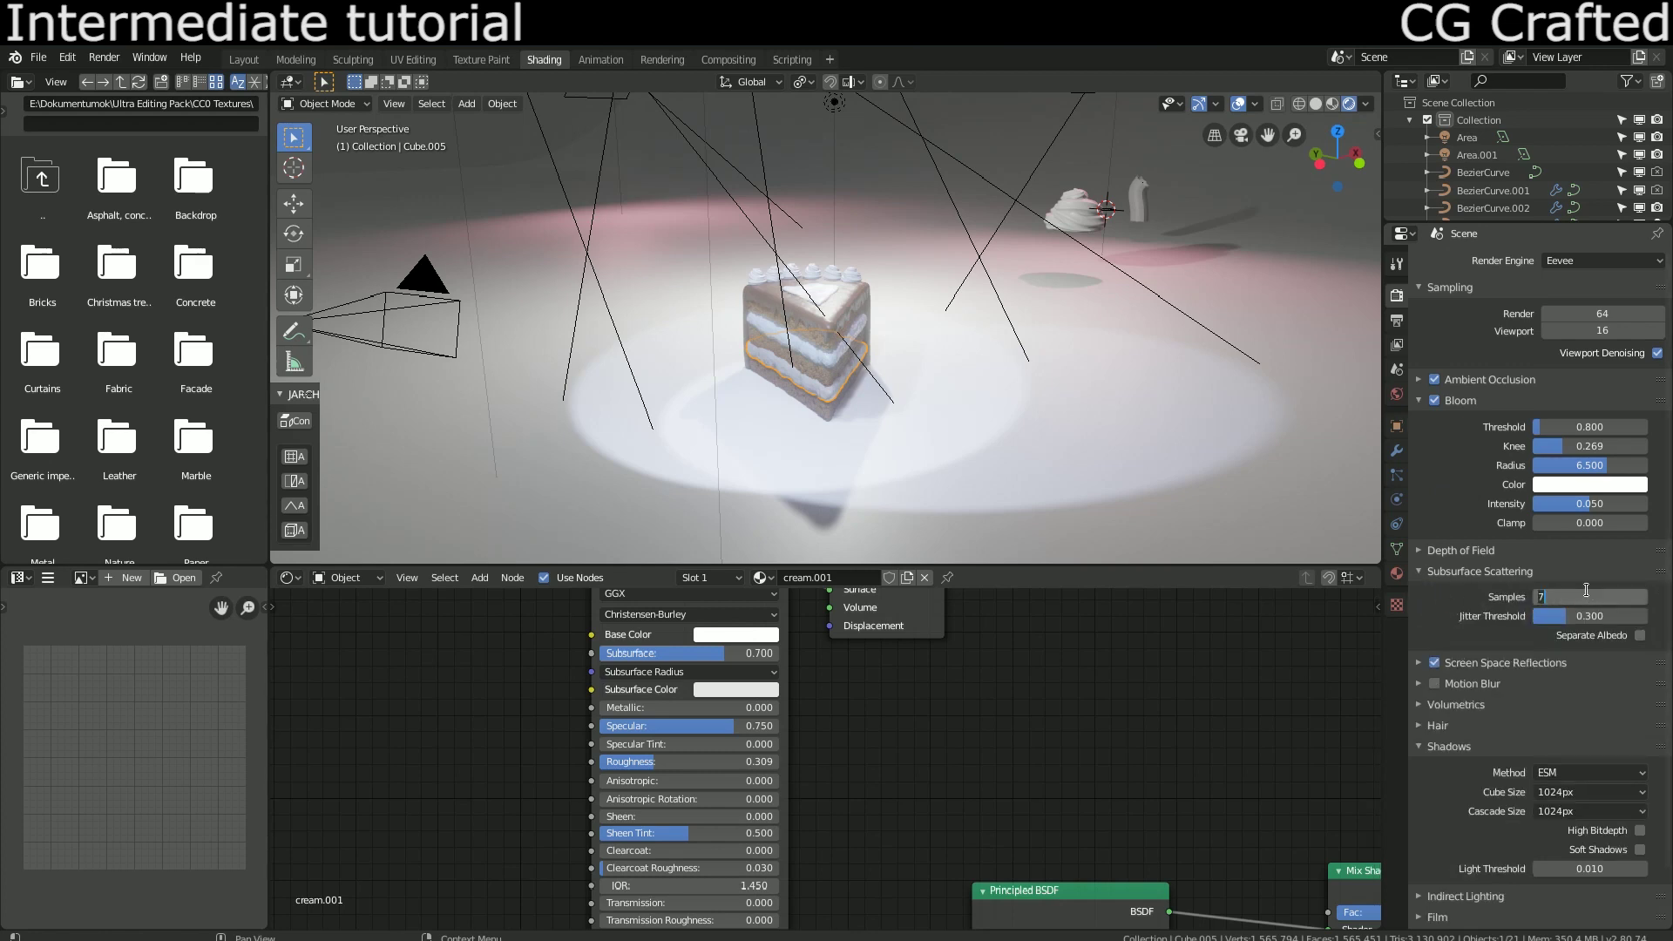
pyautogui.write('20')
pyautogui.press('Return')
pyautogui.moveTo(1098, 396); pyautogui.dragTo(967, 394, button='middle')
pyautogui.scroll(10, 968, 394)
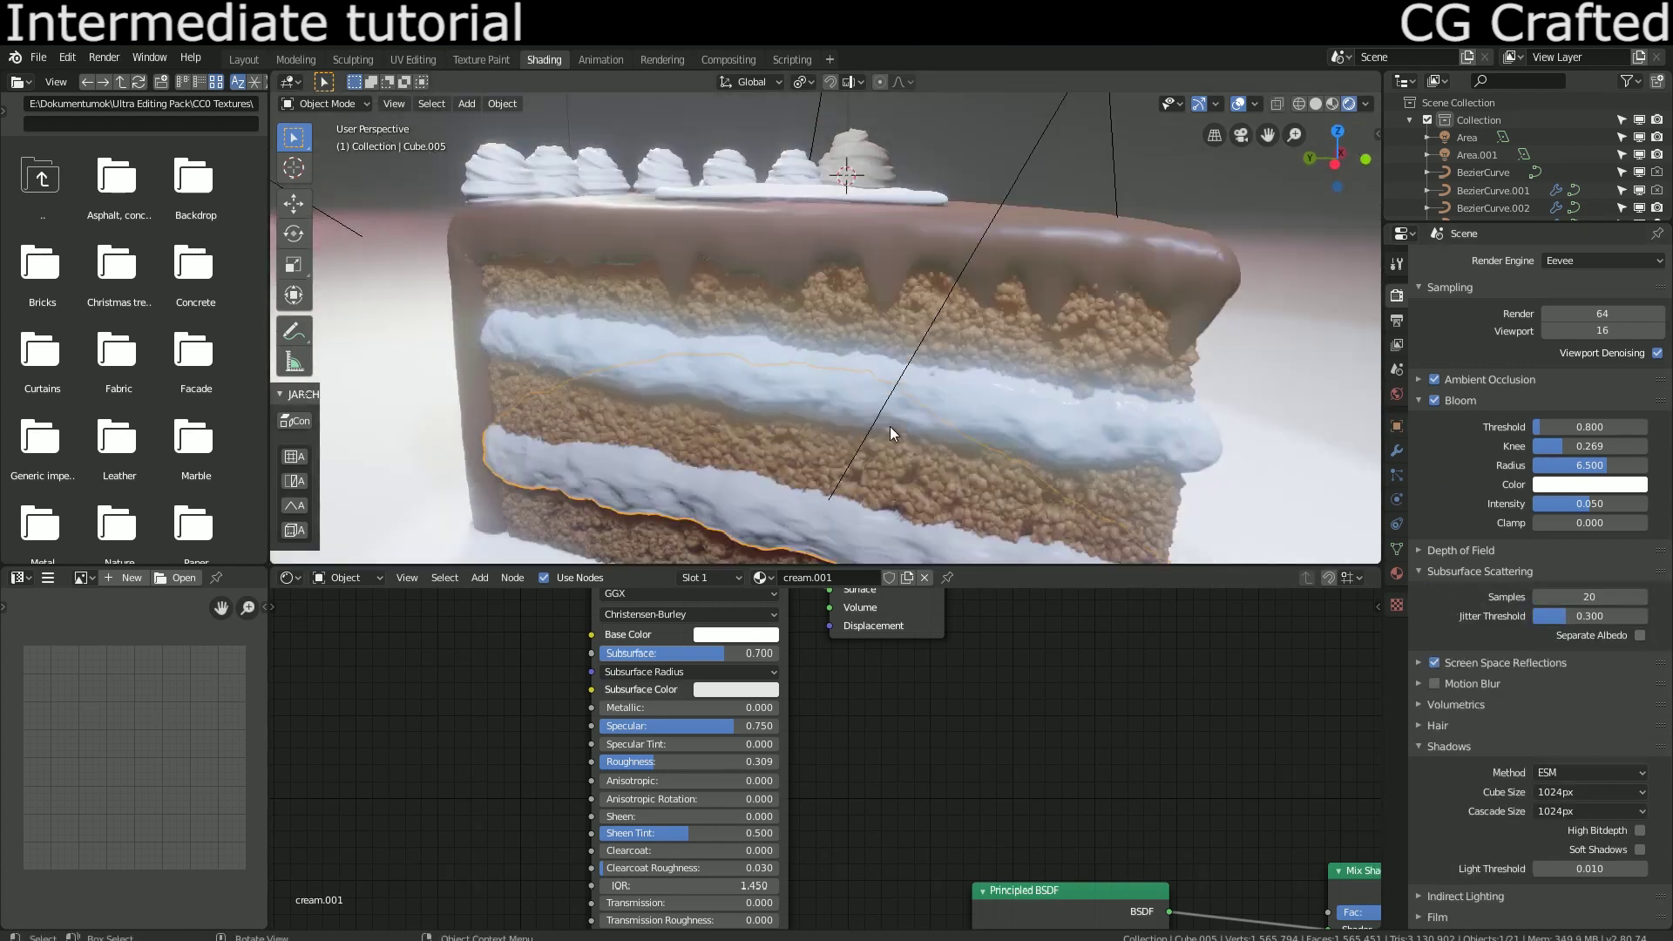
pyautogui.scroll(-2, 870, 403)
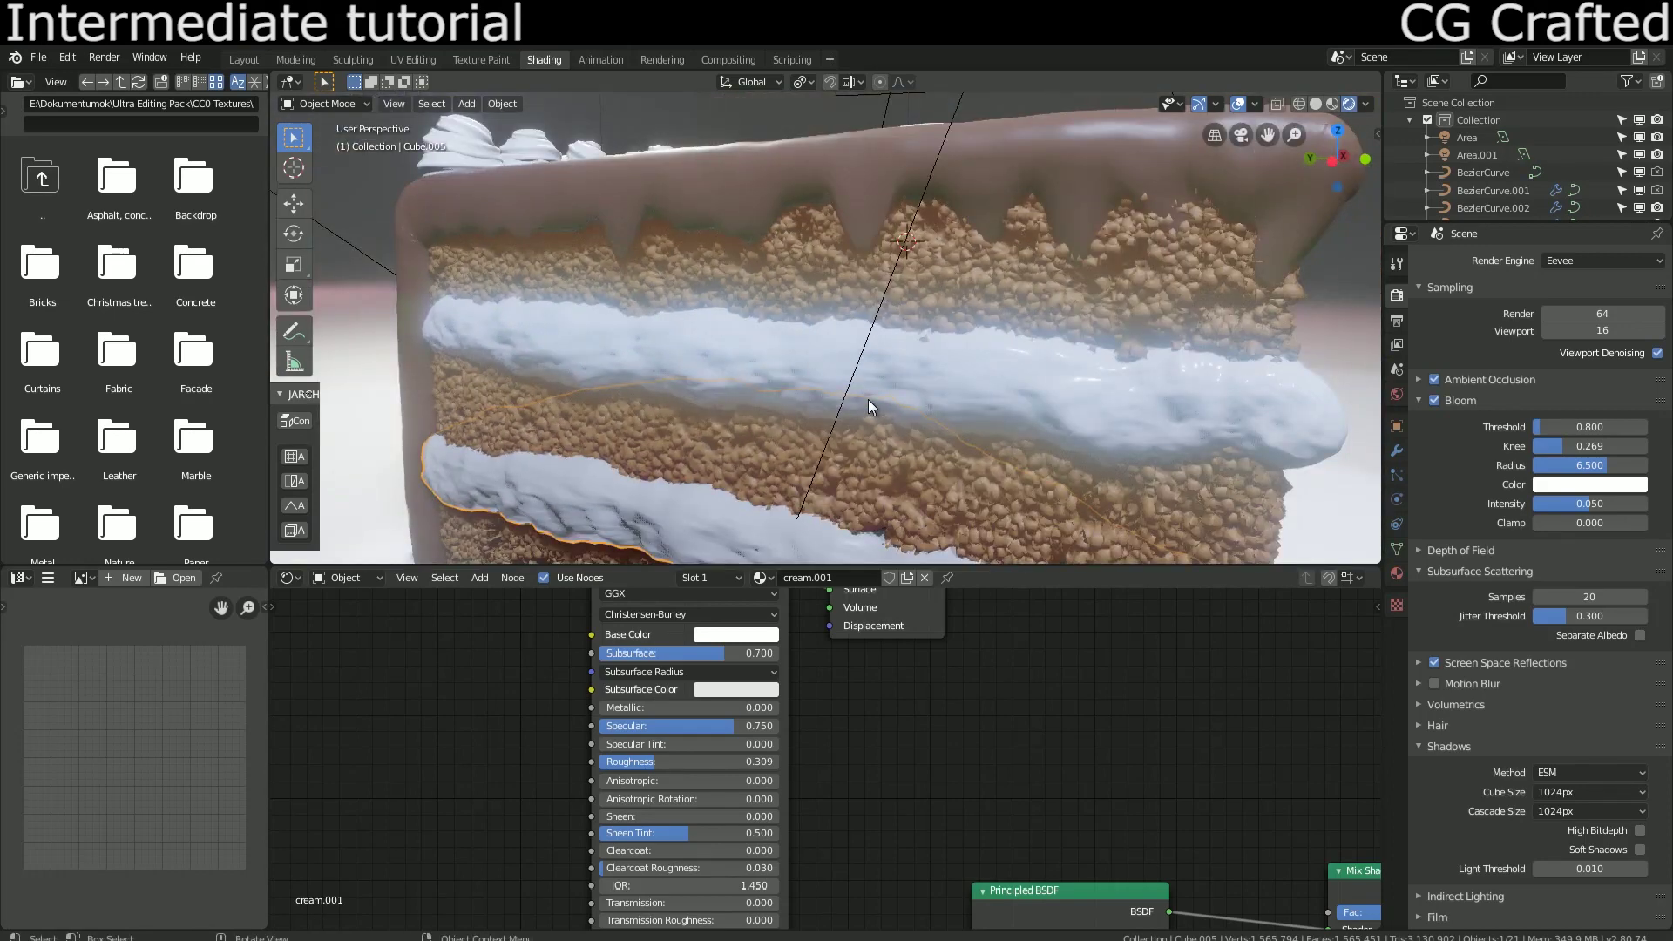
pyautogui.moveTo(868, 399)
pyautogui.mouseDown(button='middle')
pyautogui.moveTo(921, 352)
pyautogui.moveTo(862, 405)
pyautogui.mouseUp(button='middle')
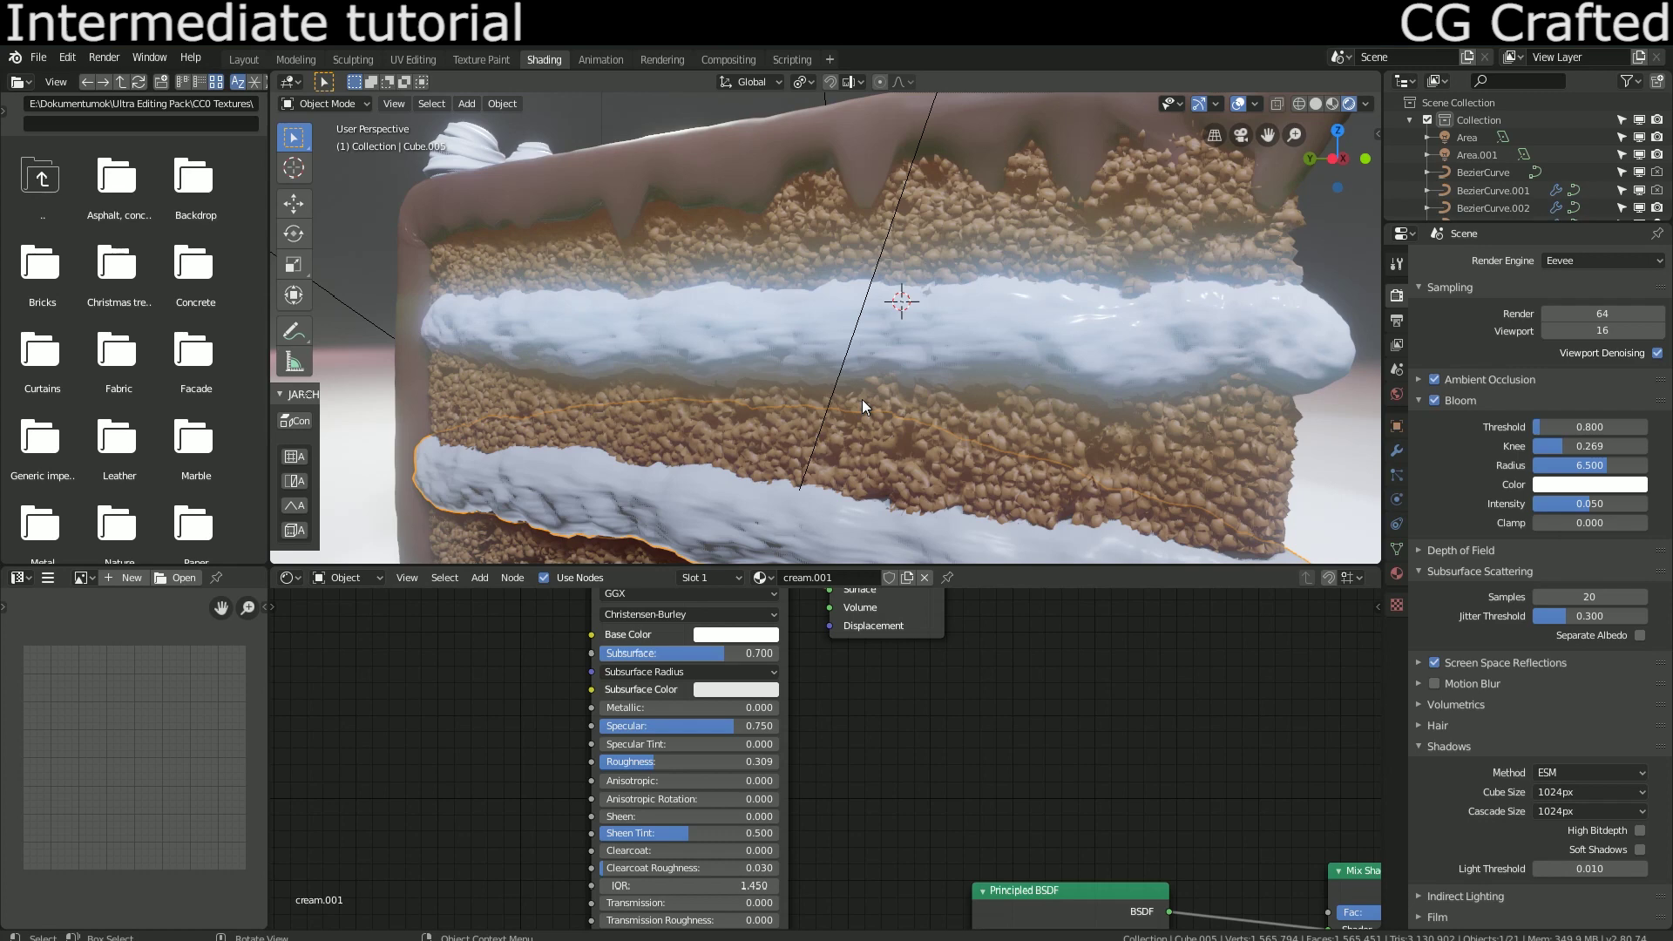
pyautogui.scroll(-5, 861, 399)
pyautogui.moveTo(861, 399); pyautogui.dragTo(954, 375, button='middle')
pyautogui.scroll(3, 896, 394)
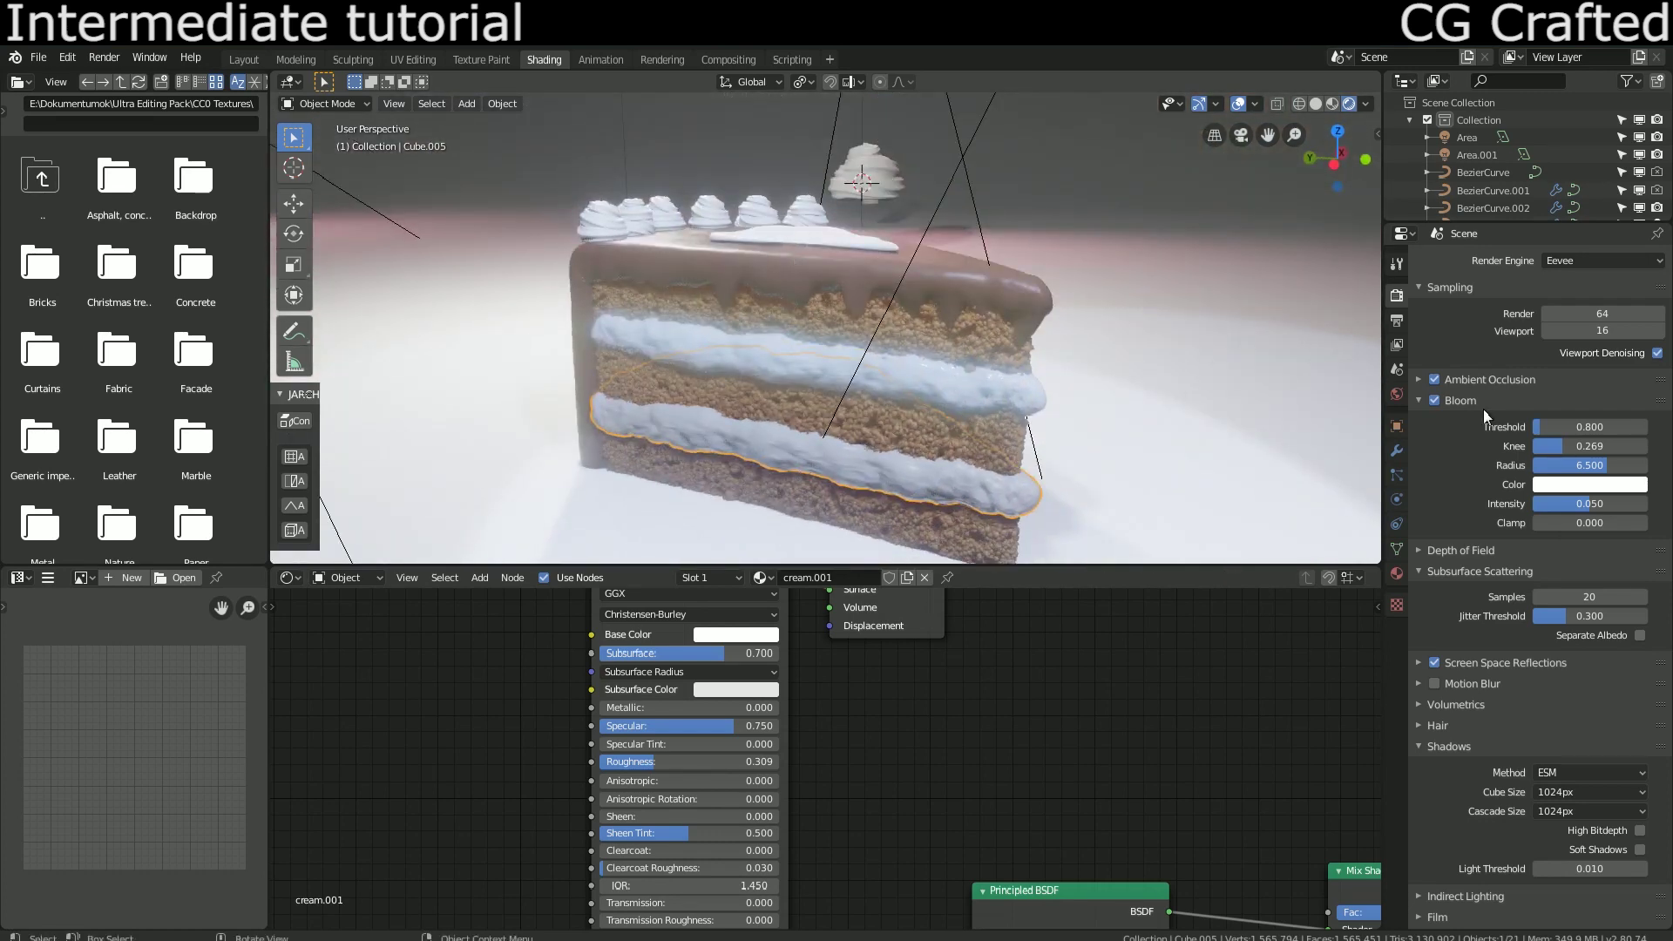
pyautogui.click(1438, 575)
# Step: Check the Depth of Field and Screen Space Reflections render settings and enable Motion Blur
pyautogui.click(1441, 547)
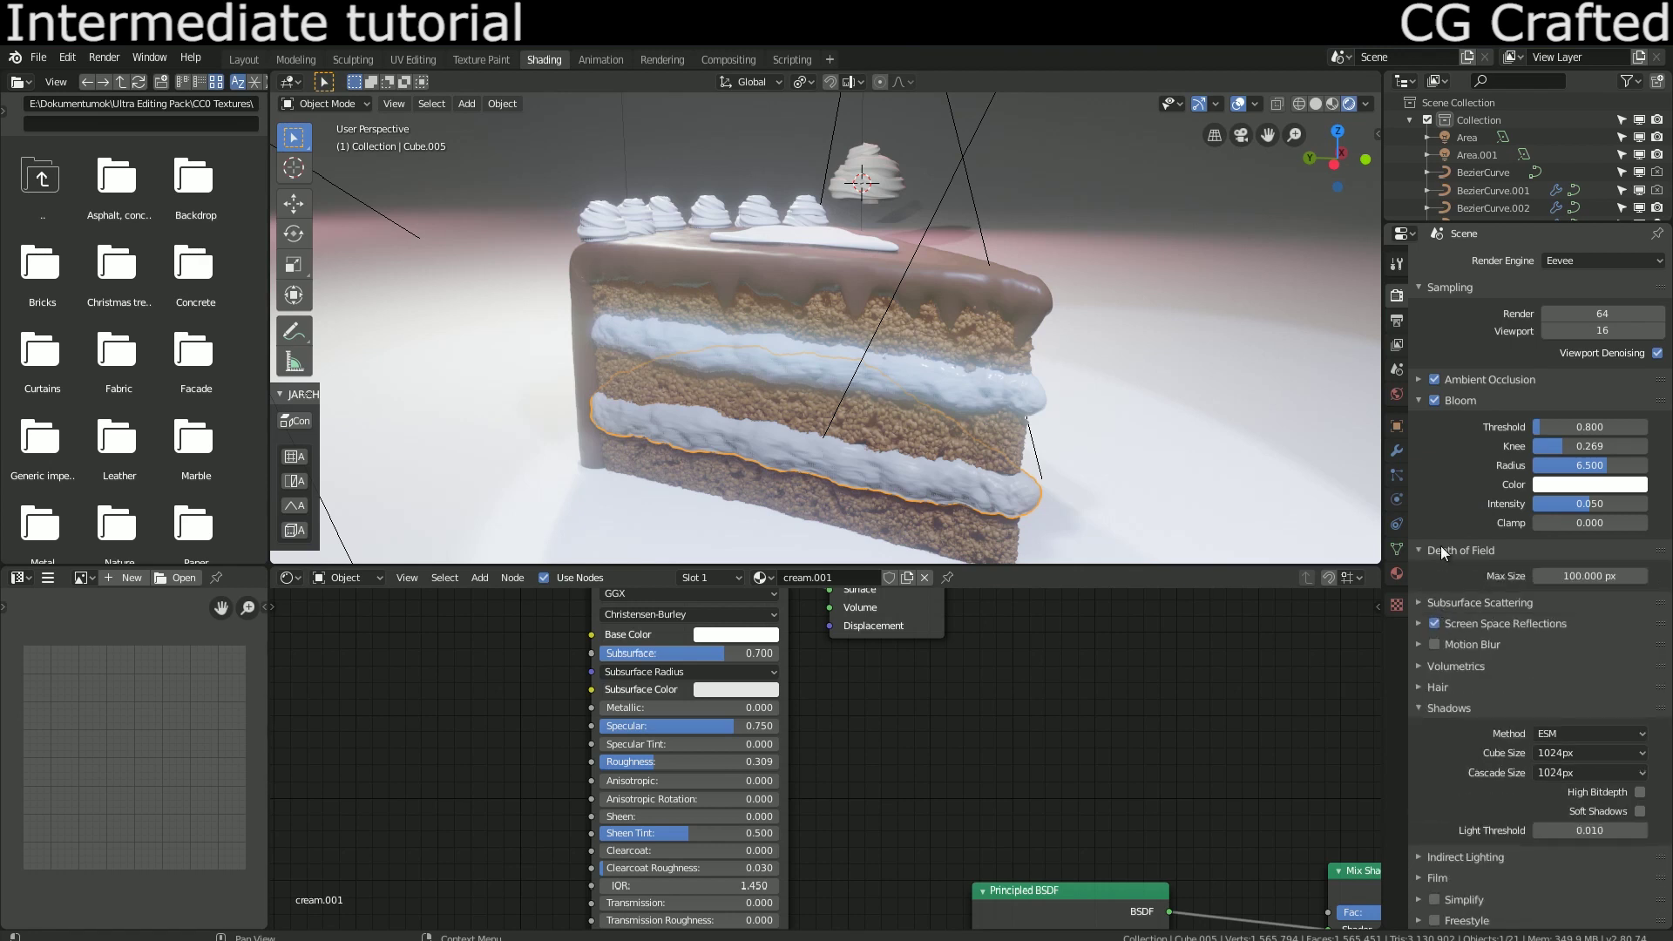
pyautogui.click(1441, 548)
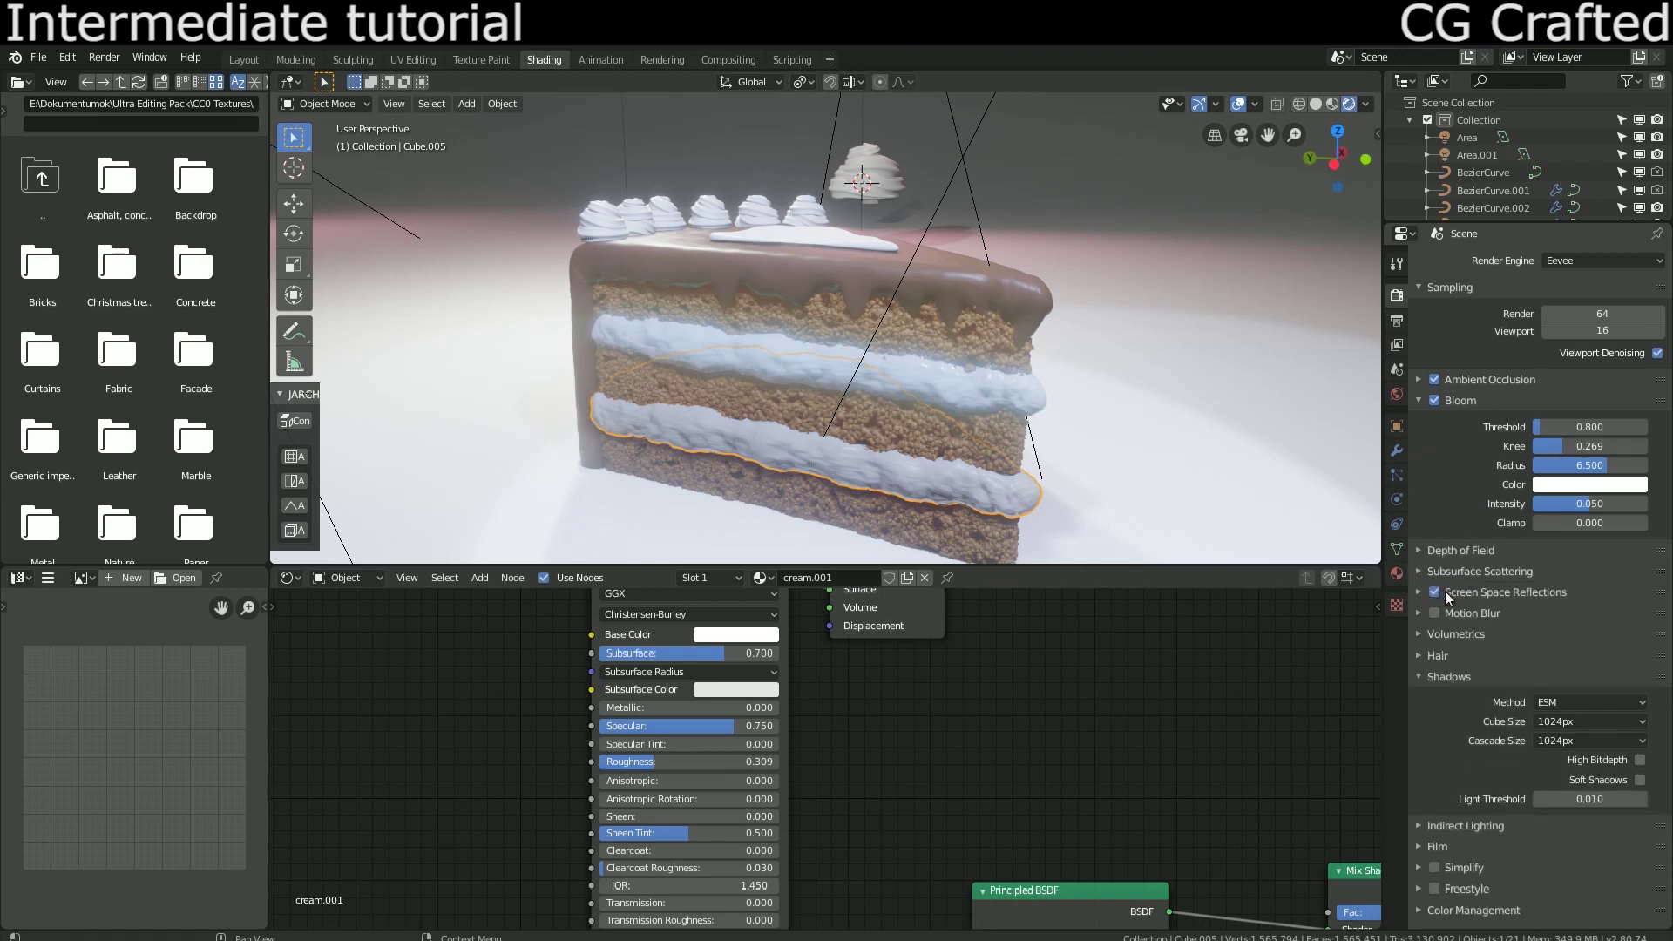
pyautogui.click(1419, 590)
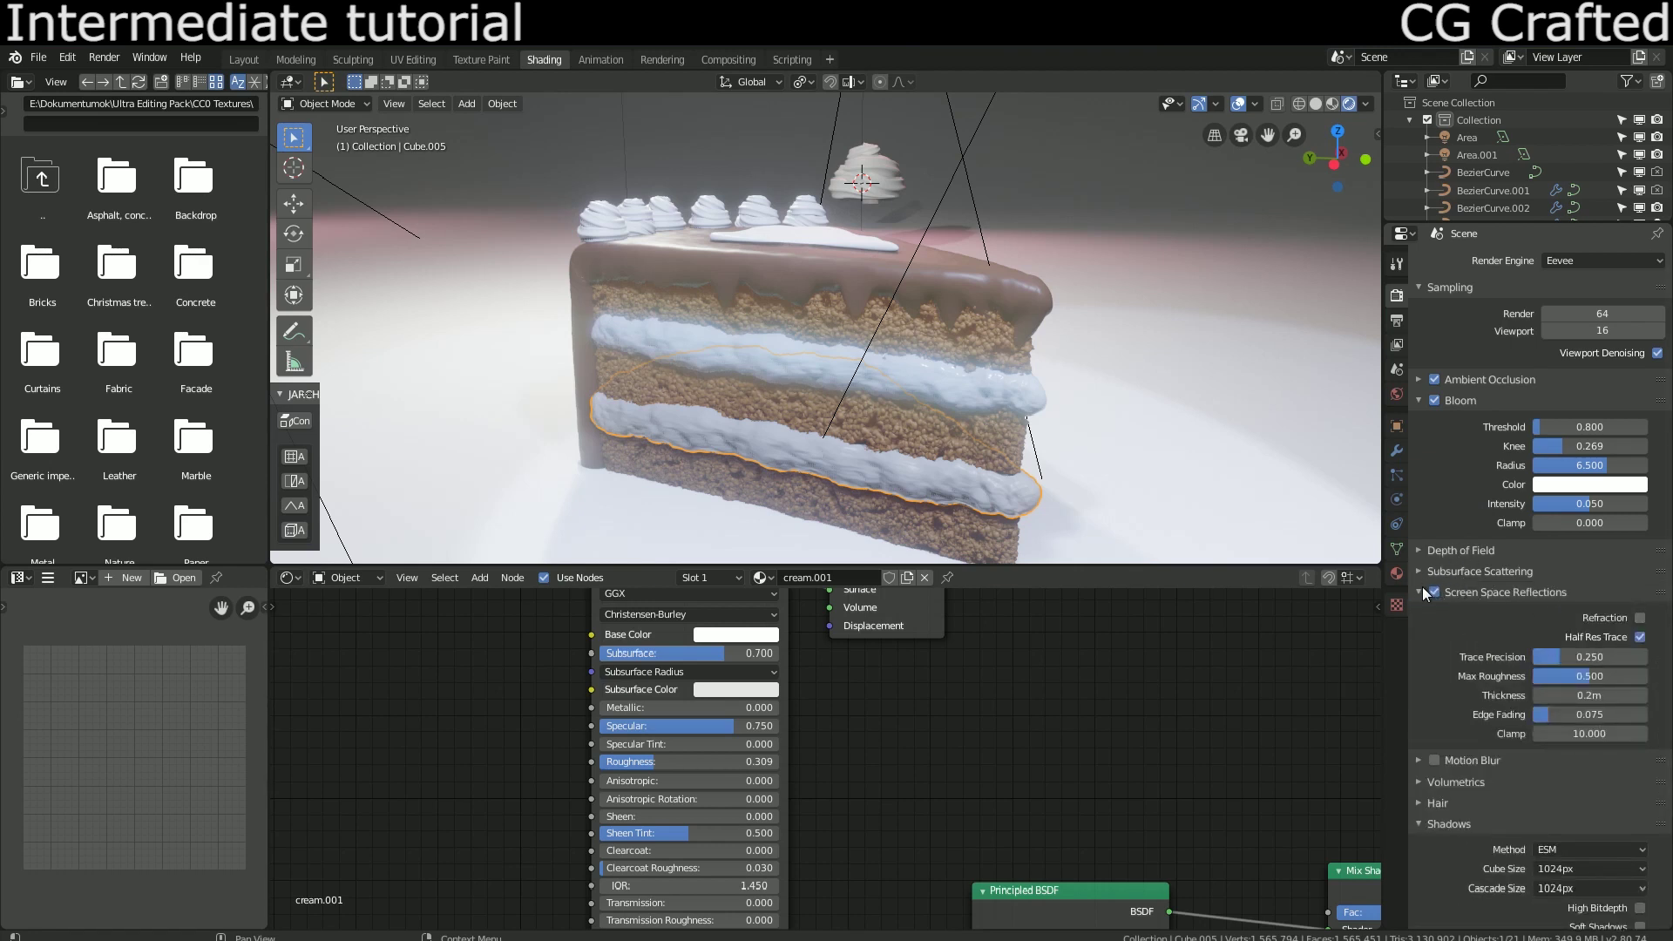
pyautogui.click(1420, 591)
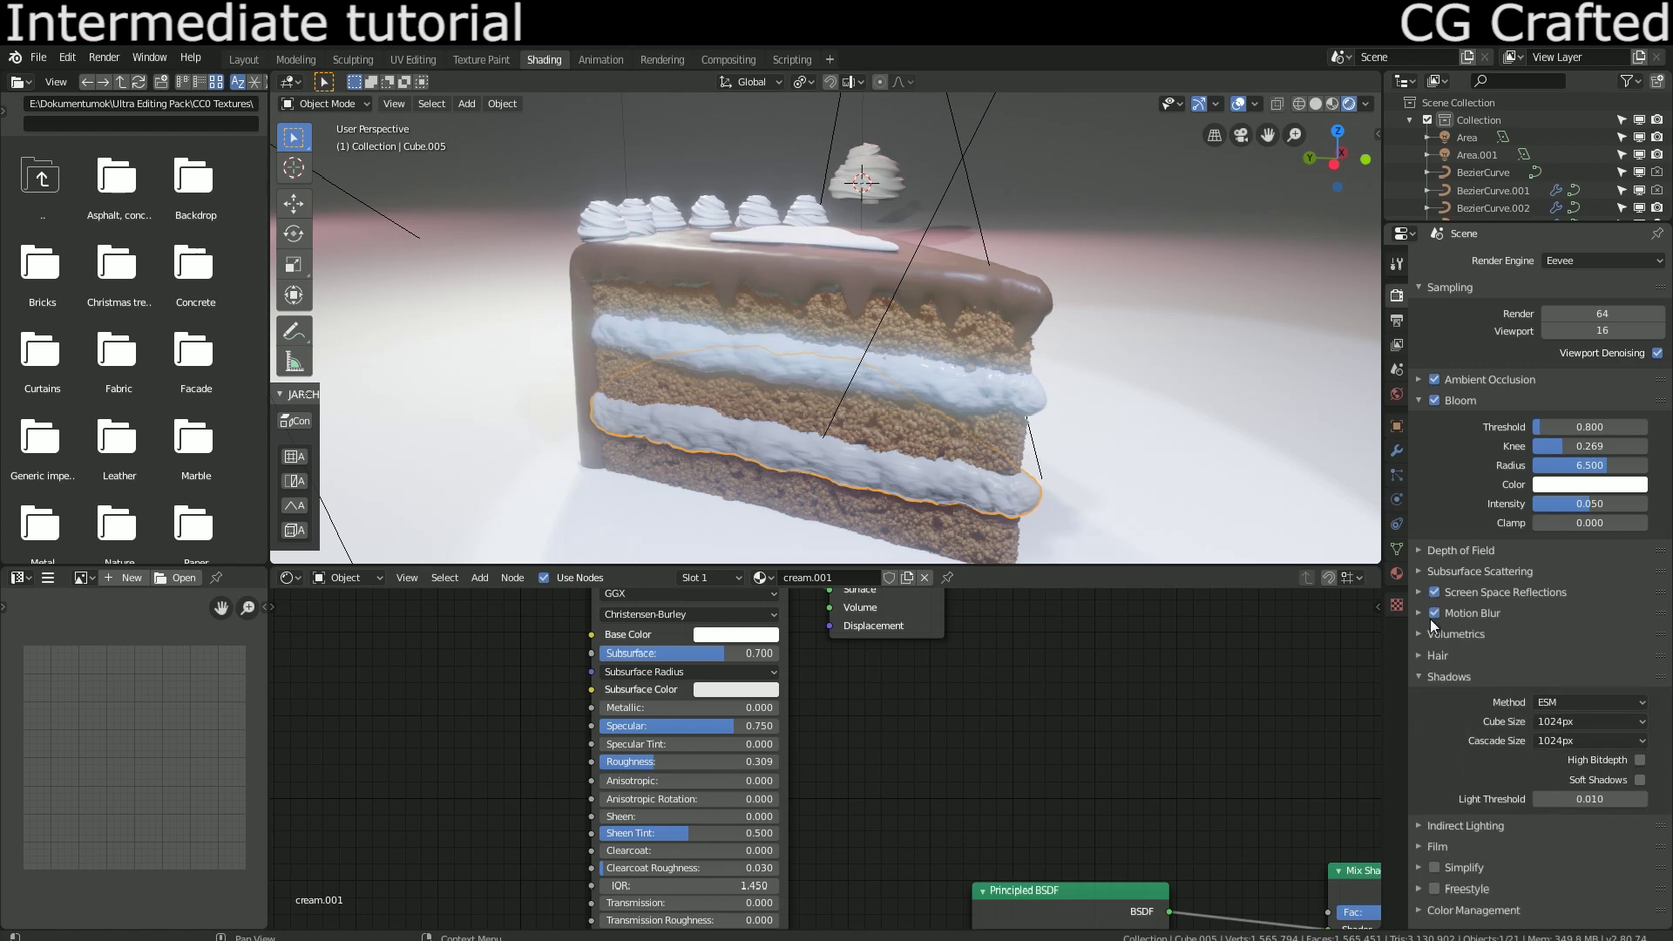
# Step: Set the Eevee shadow method to VSM and enable High Bitdepth and Soft Shadows
pyautogui.click(1551, 706)
pyautogui.click(1561, 735)
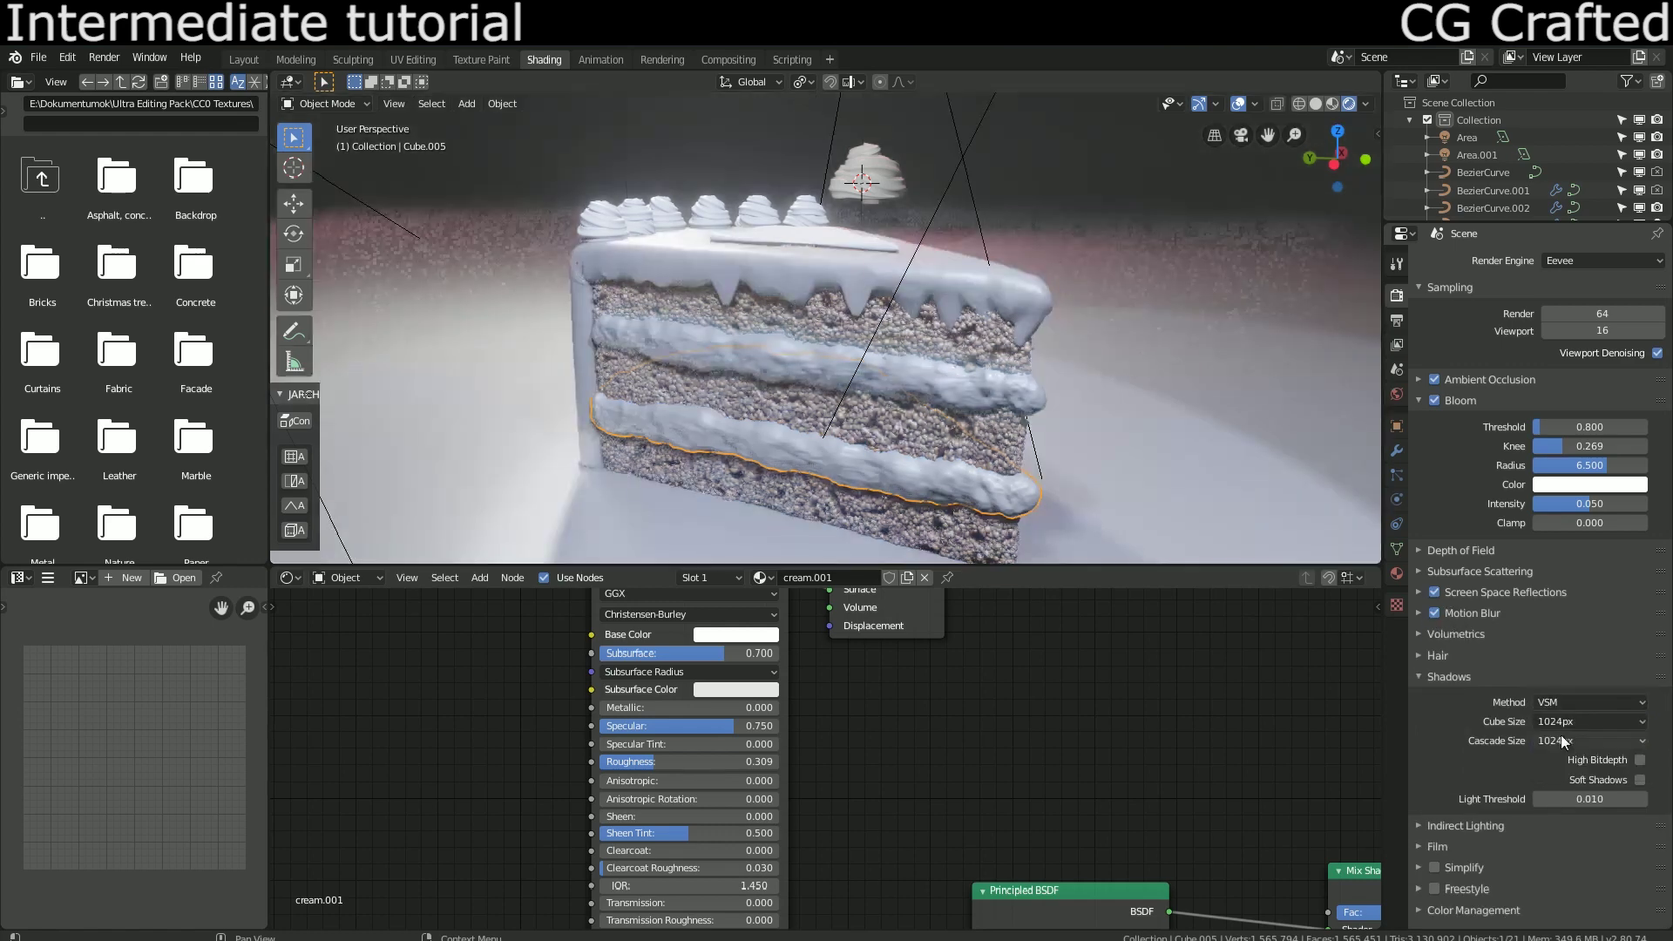
pyautogui.moveTo(1047, 427); pyautogui.dragTo(1024, 398, button='middle')
pyautogui.click(1549, 718)
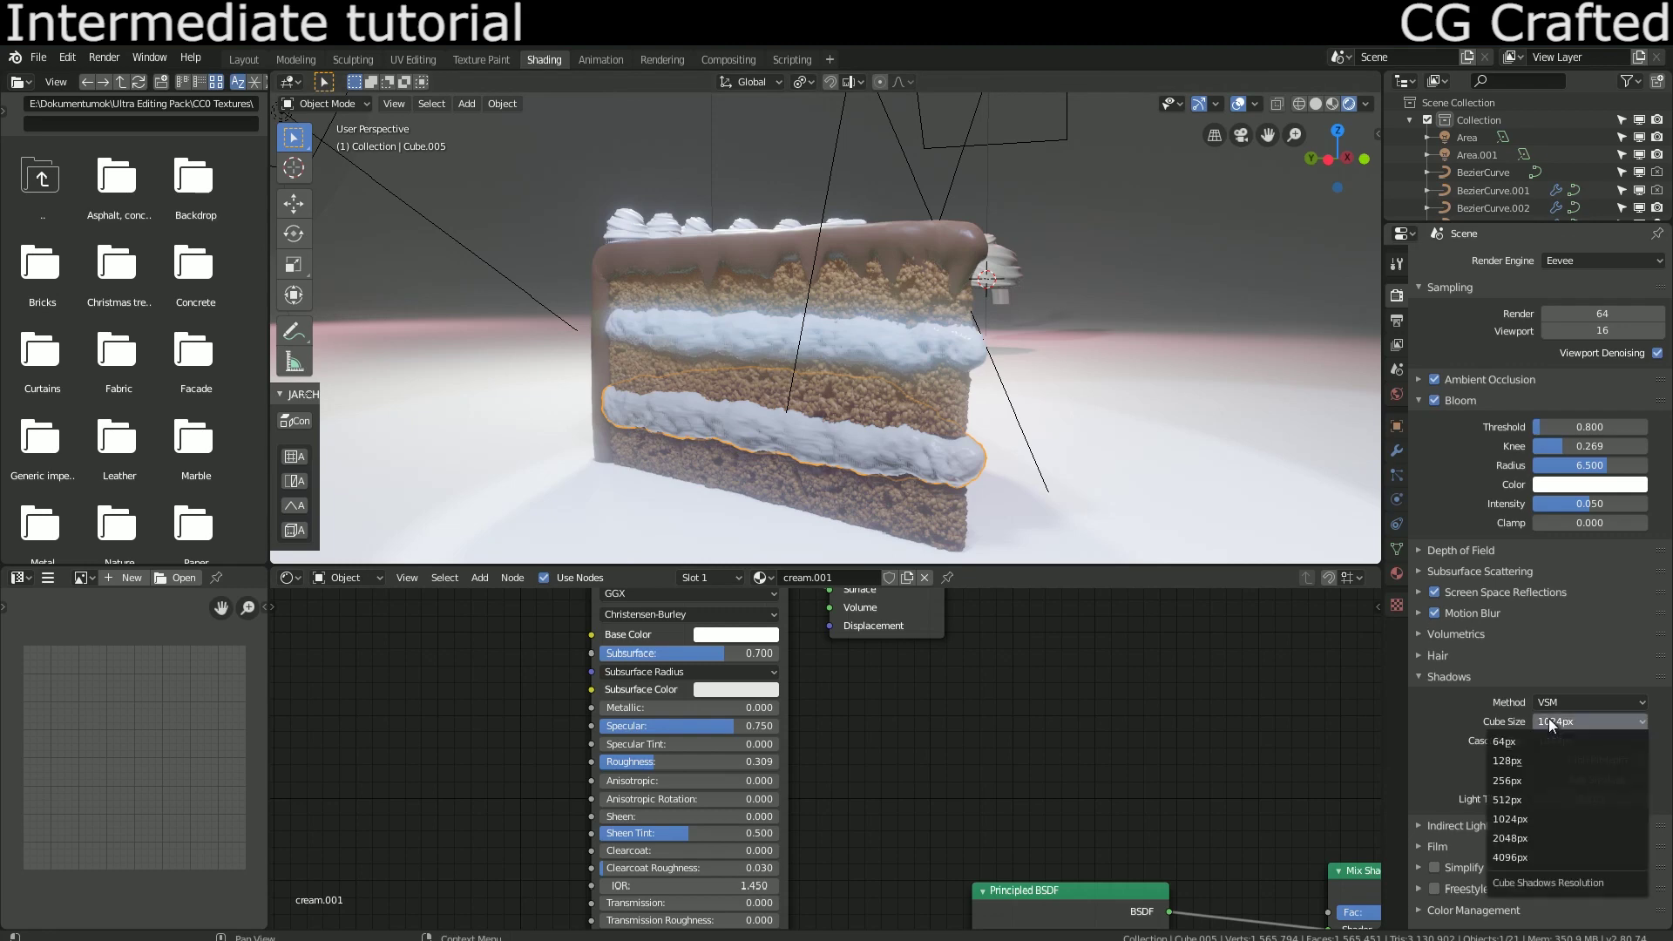
pyautogui.click(1548, 718)
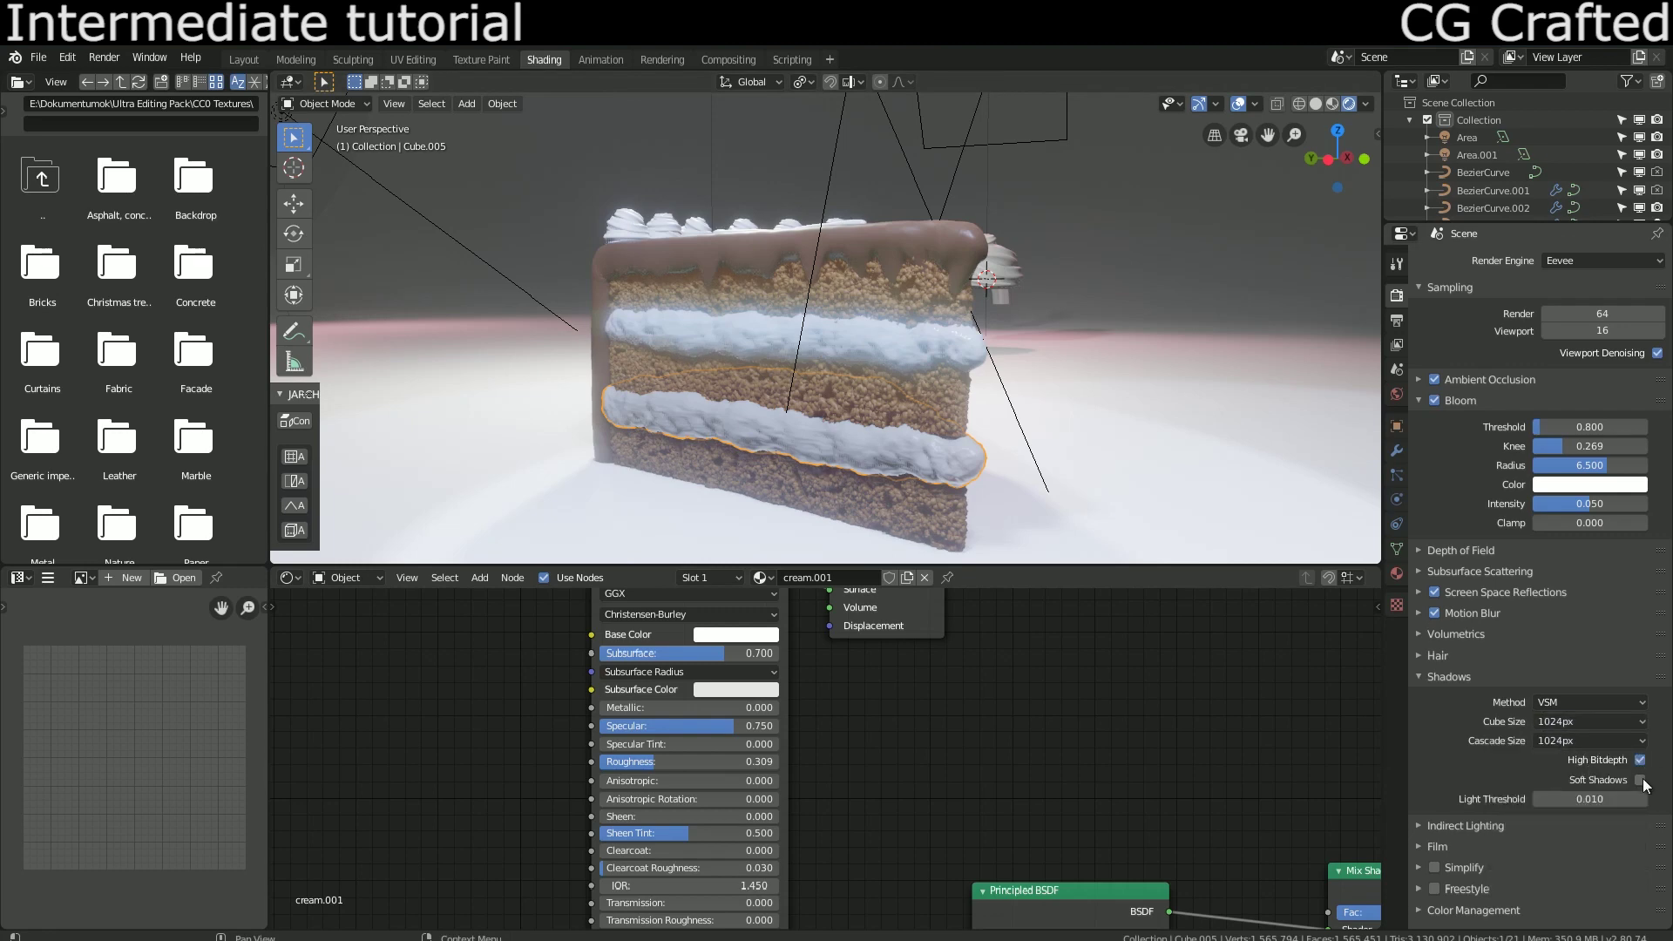
pyautogui.moveTo(843, 420); pyautogui.dragTo(825, 422, button='middle')
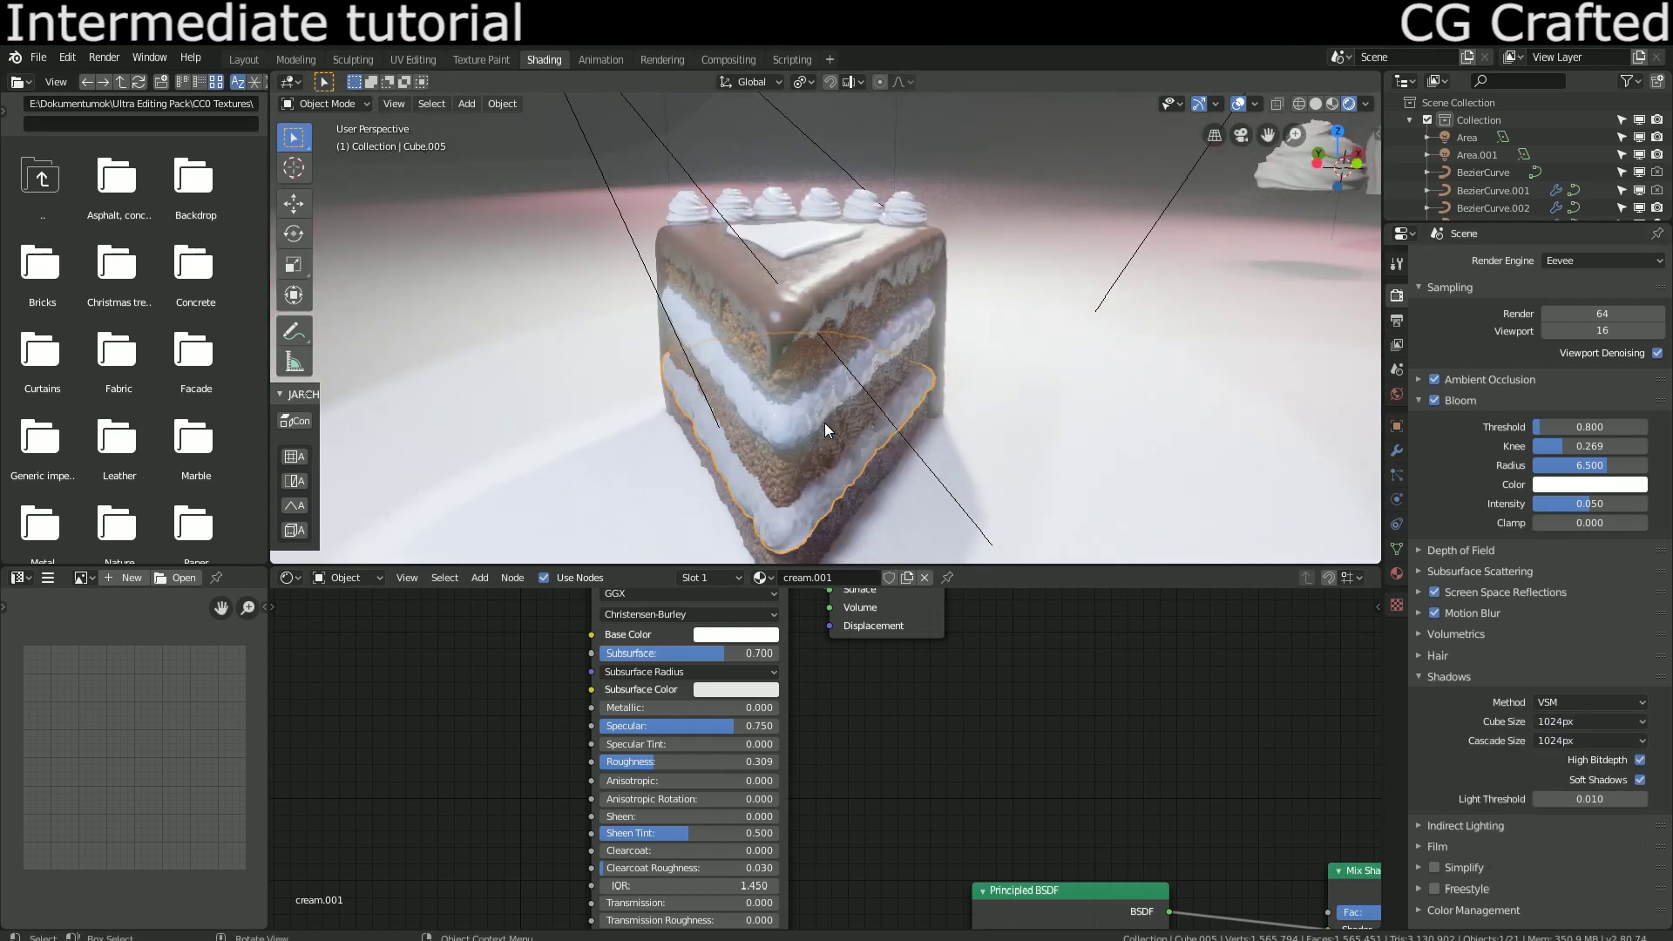
pyautogui.scroll(-3, 825, 422)
pyautogui.moveTo(937, 417); pyautogui.dragTo(963, 418, button='middle')
pyautogui.scroll(4, 931, 411)
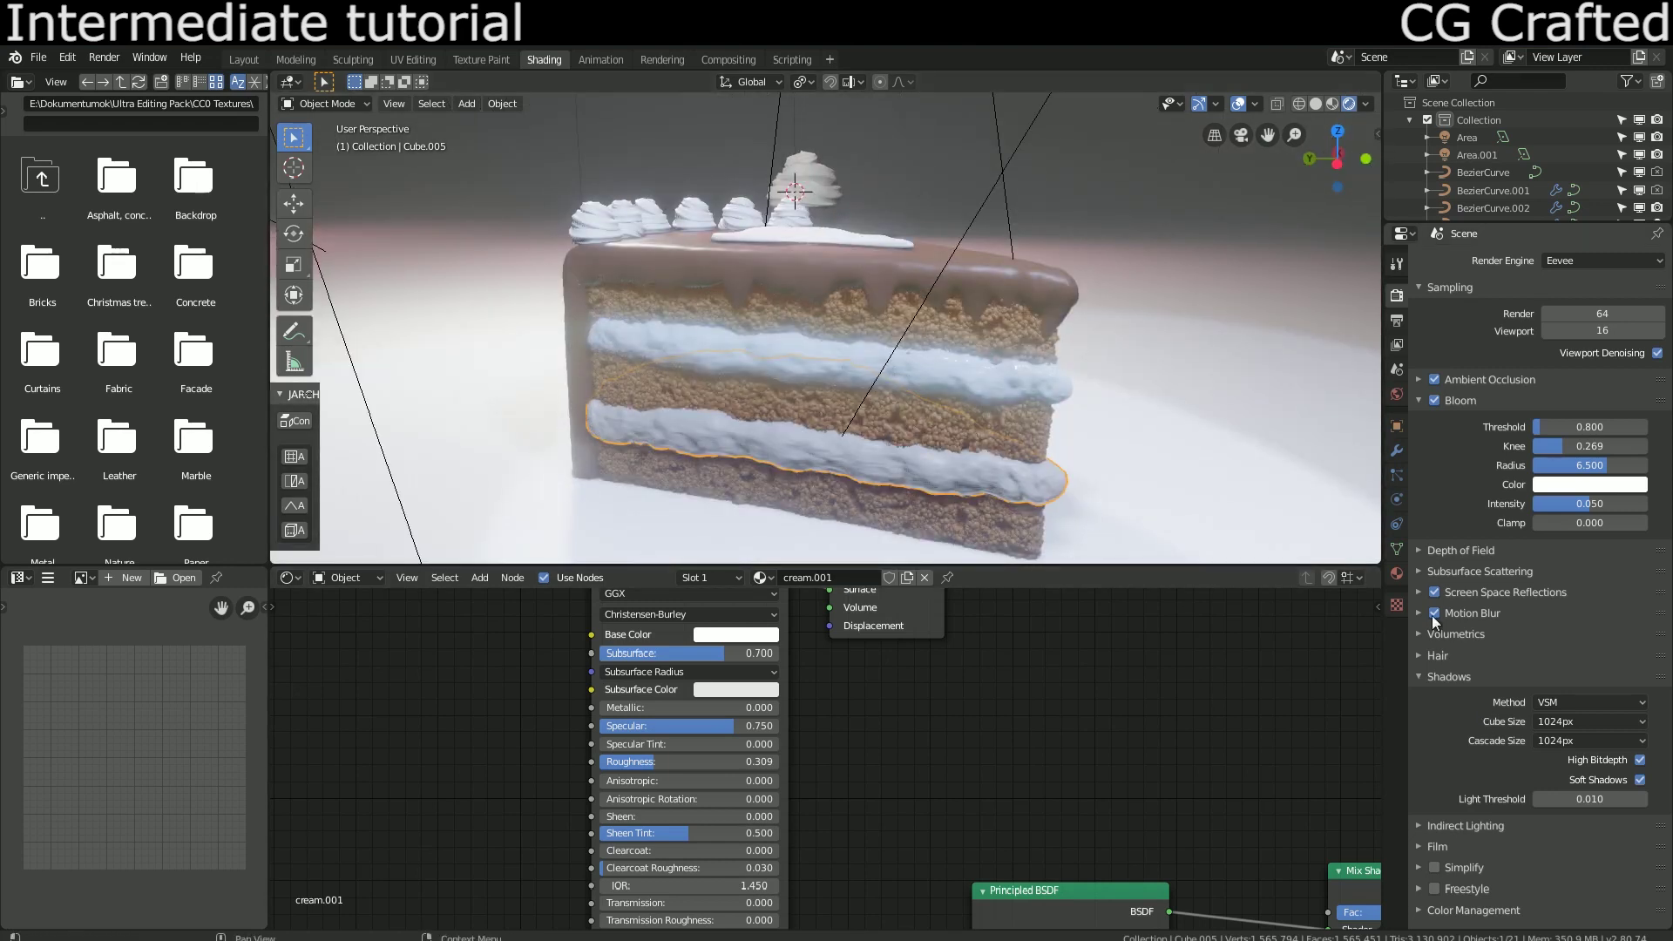
pyautogui.moveTo(1029, 380); pyautogui.dragTo(962, 420, button='middle')
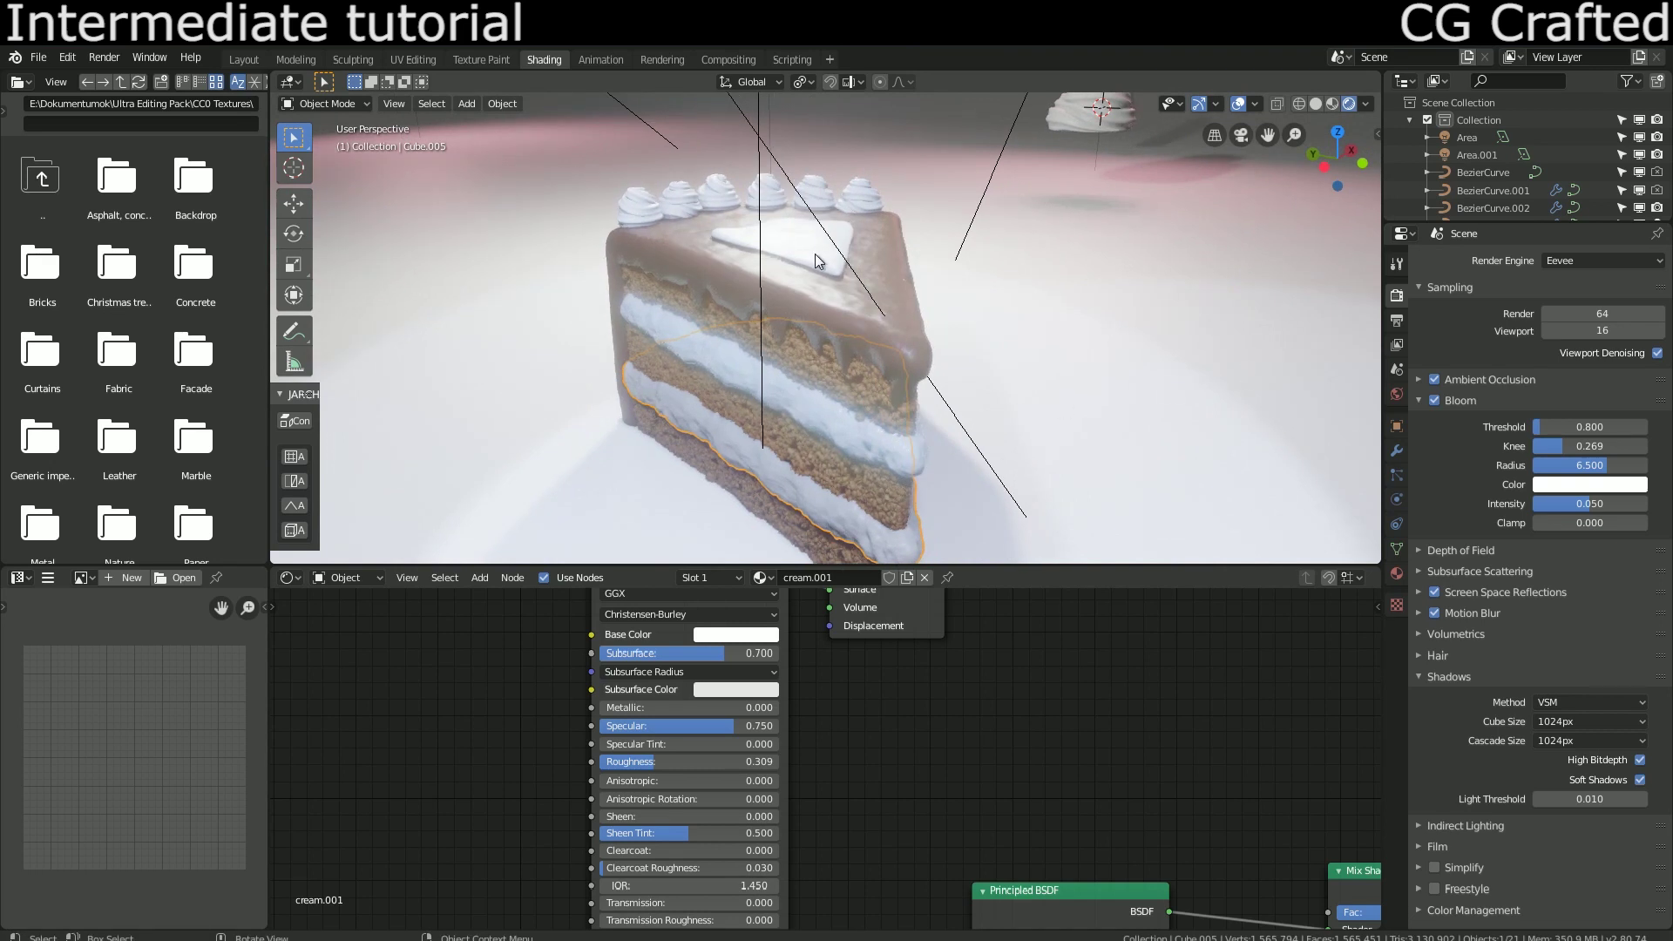
pyautogui.moveTo(865, 305); pyautogui.dragTo(908, 298, button='middle')
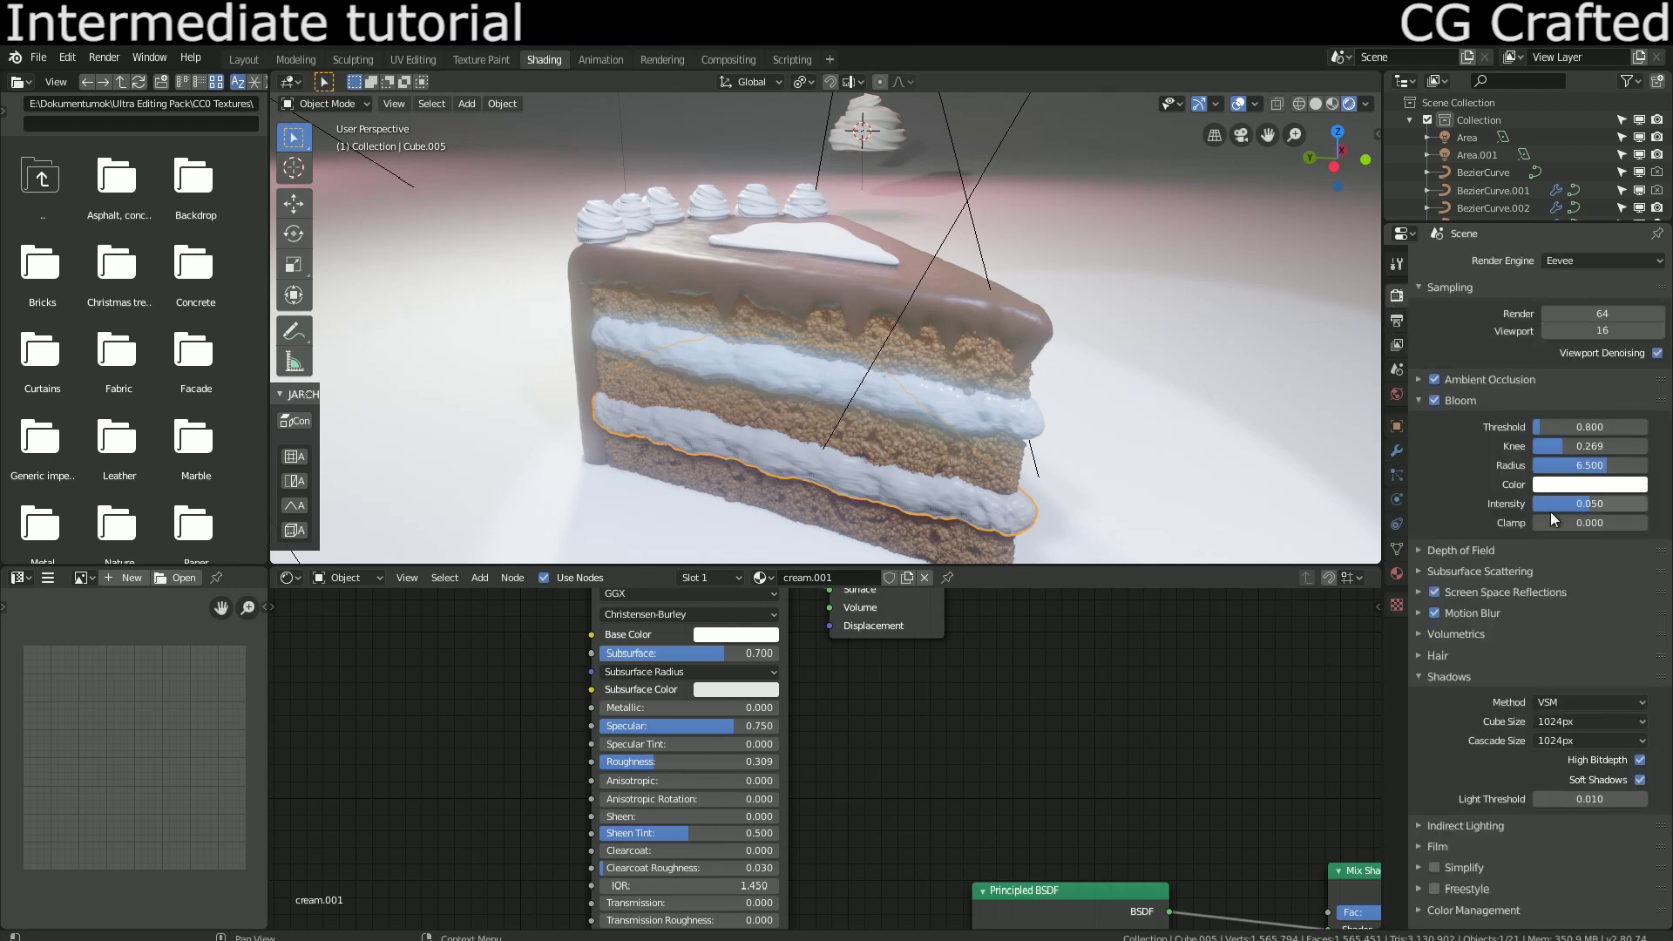
# Step: Switch the render engine to Cycles and hide the viewport overlays to preview the cake slice
pyautogui.click(1541, 260)
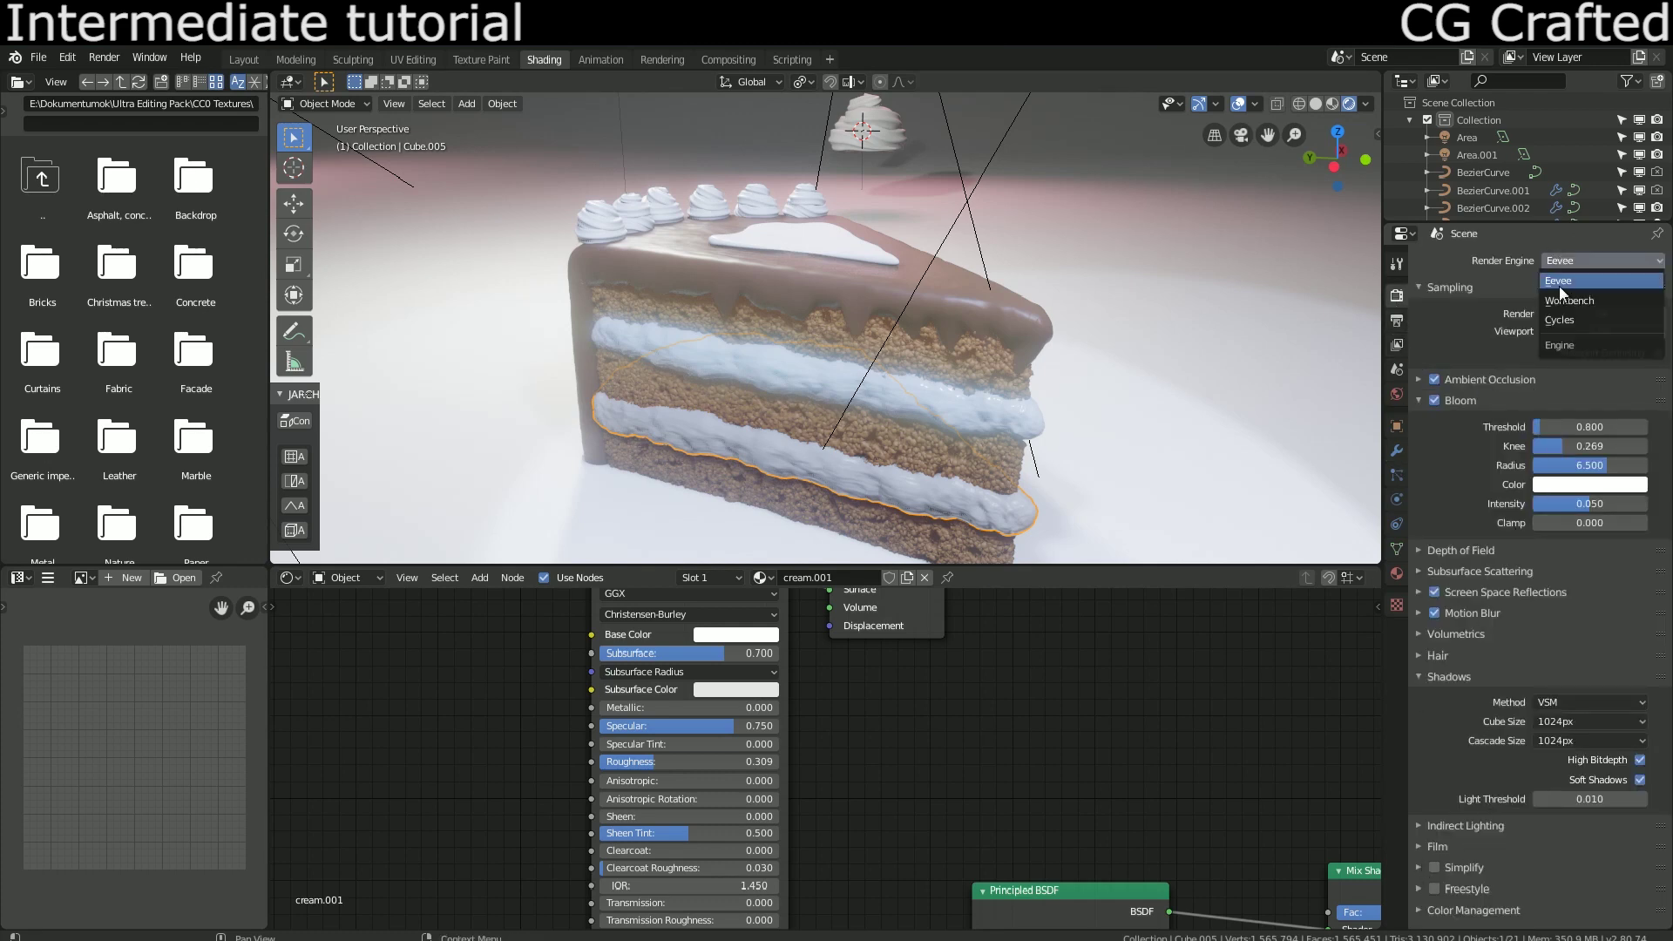
pyautogui.click(1565, 322)
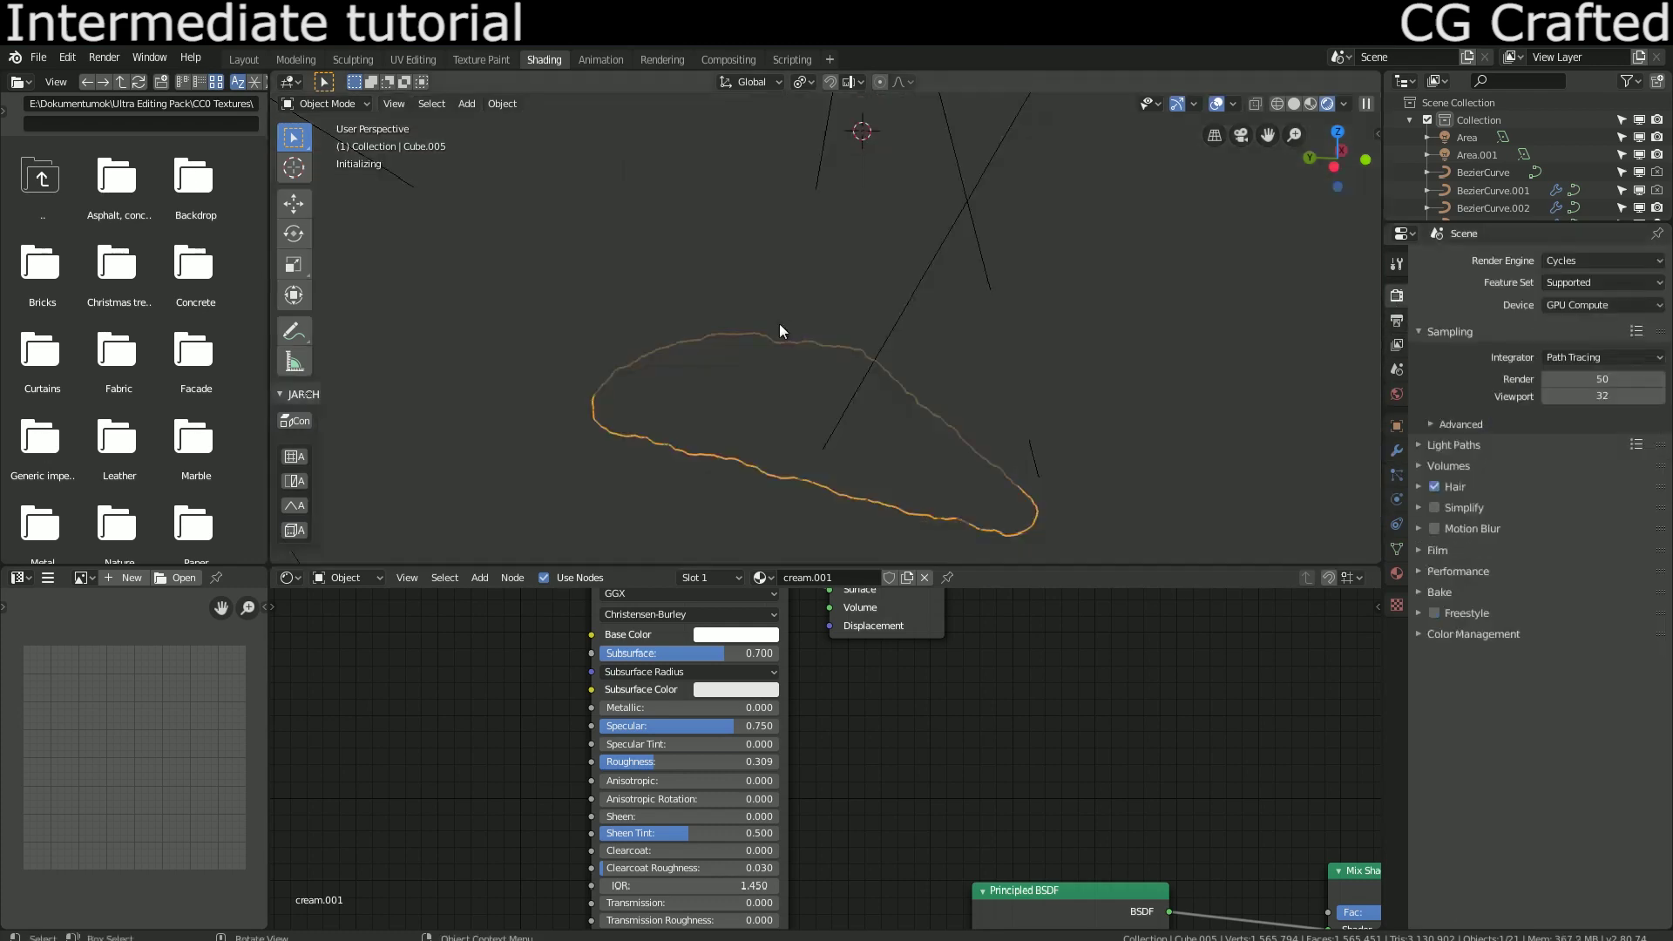
pyautogui.click(1219, 105)
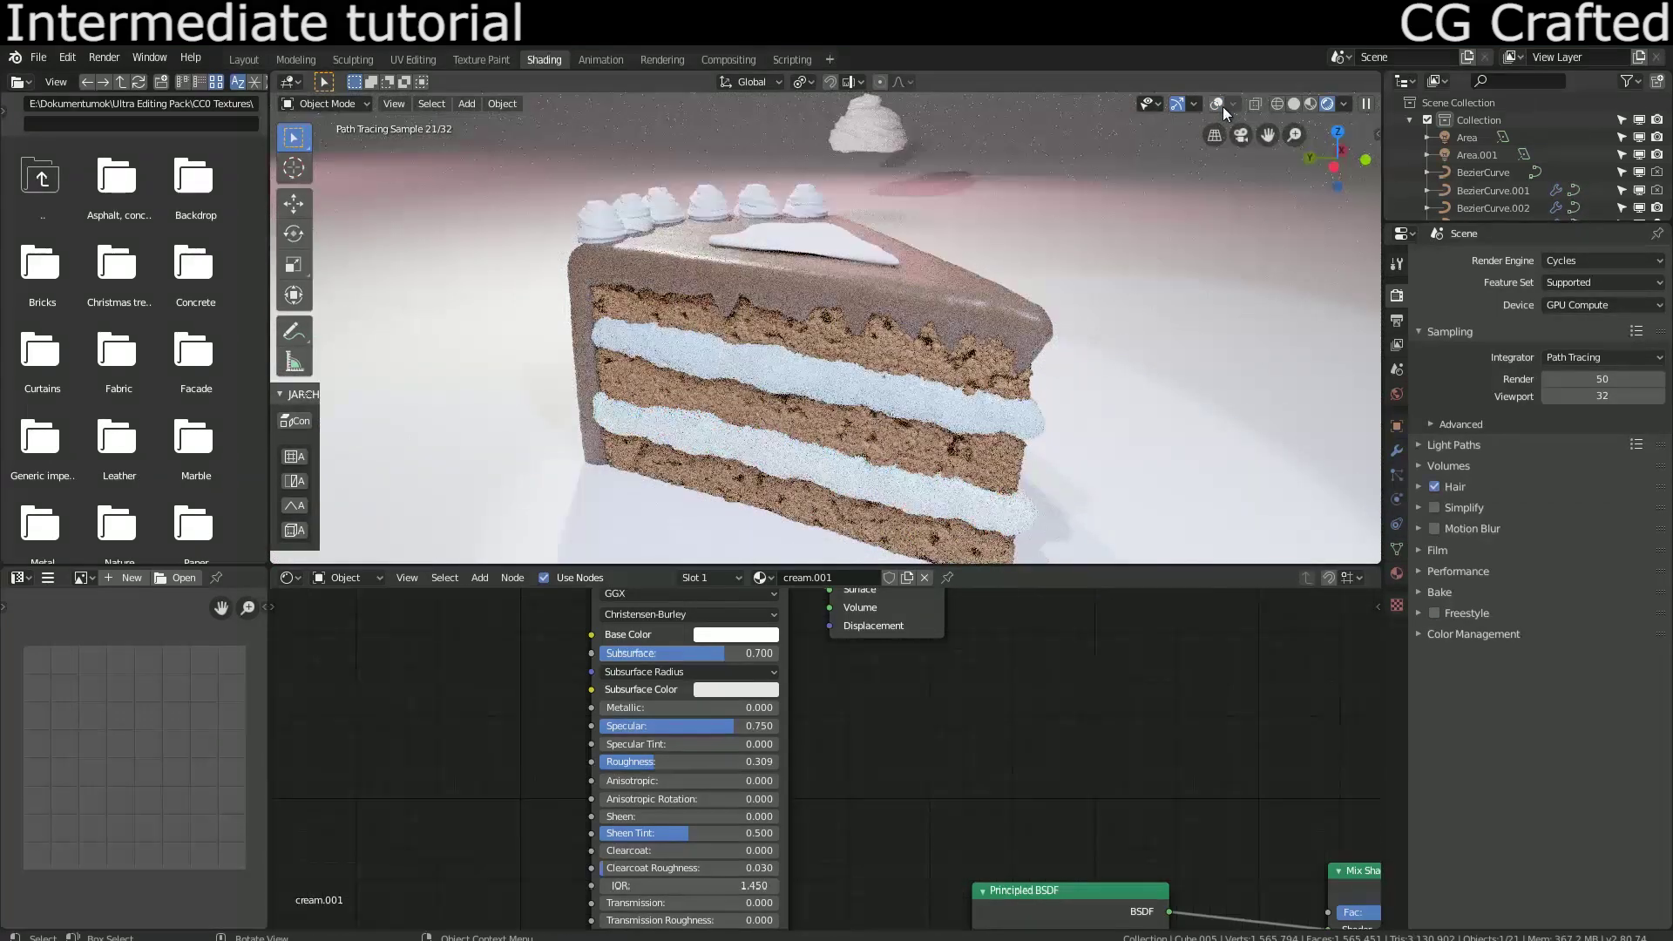
# Step: Change the 3D viewport from rendered to material preview shading and turn the overlays back on
pyautogui.click(1312, 103)
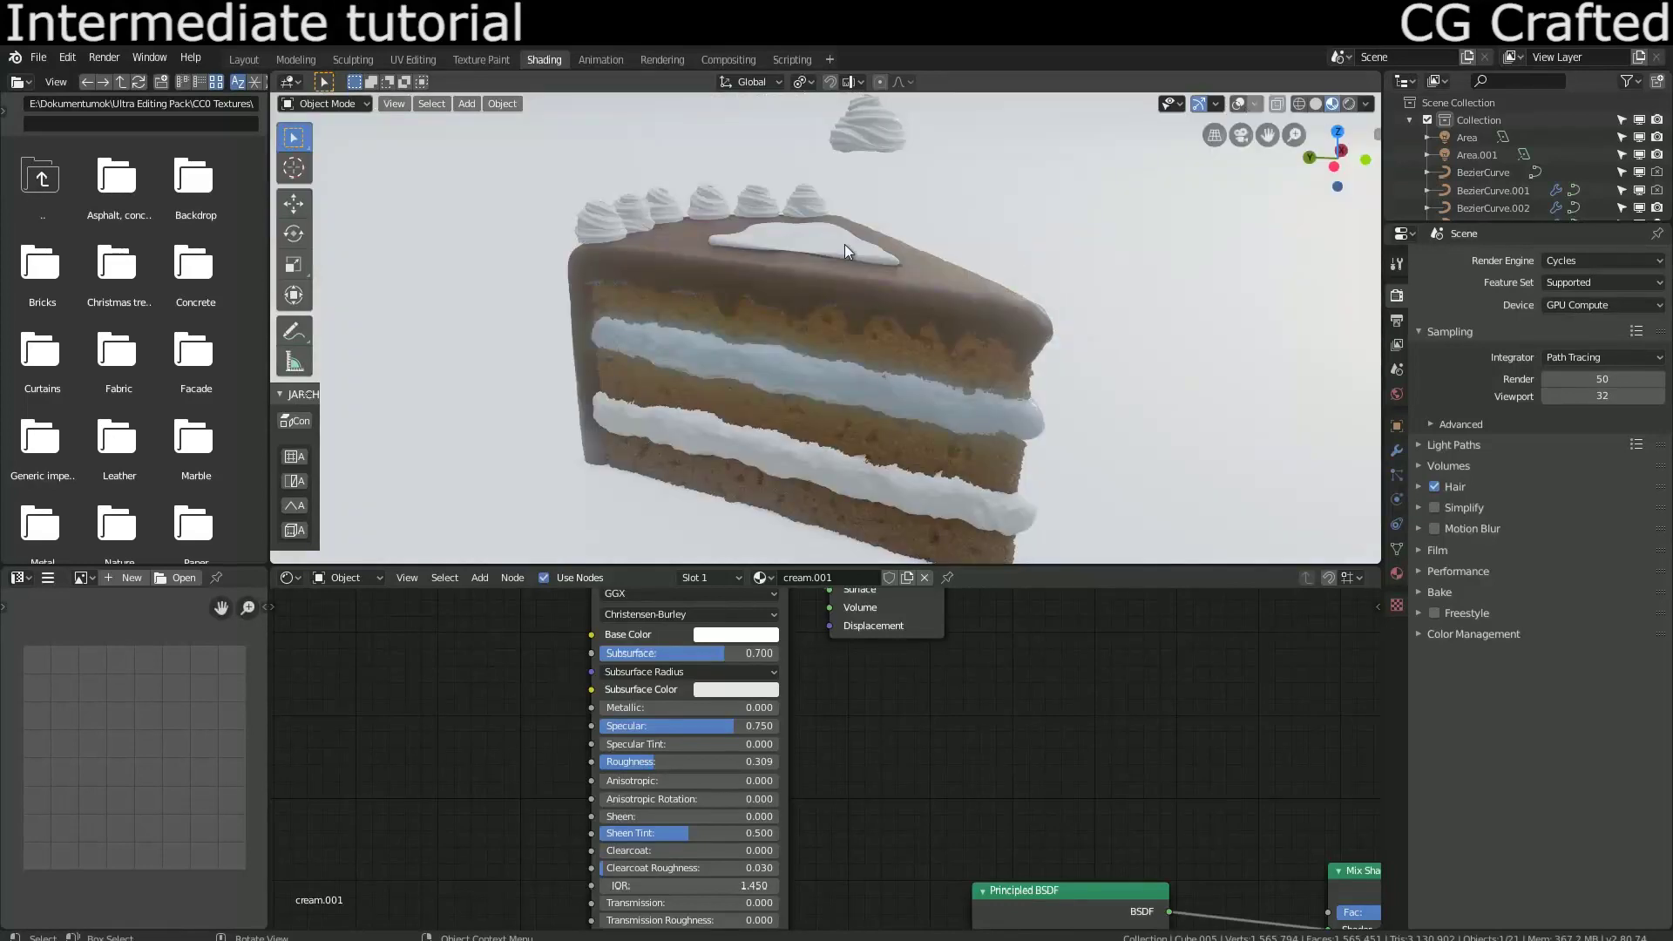
pyautogui.click(656, 218)
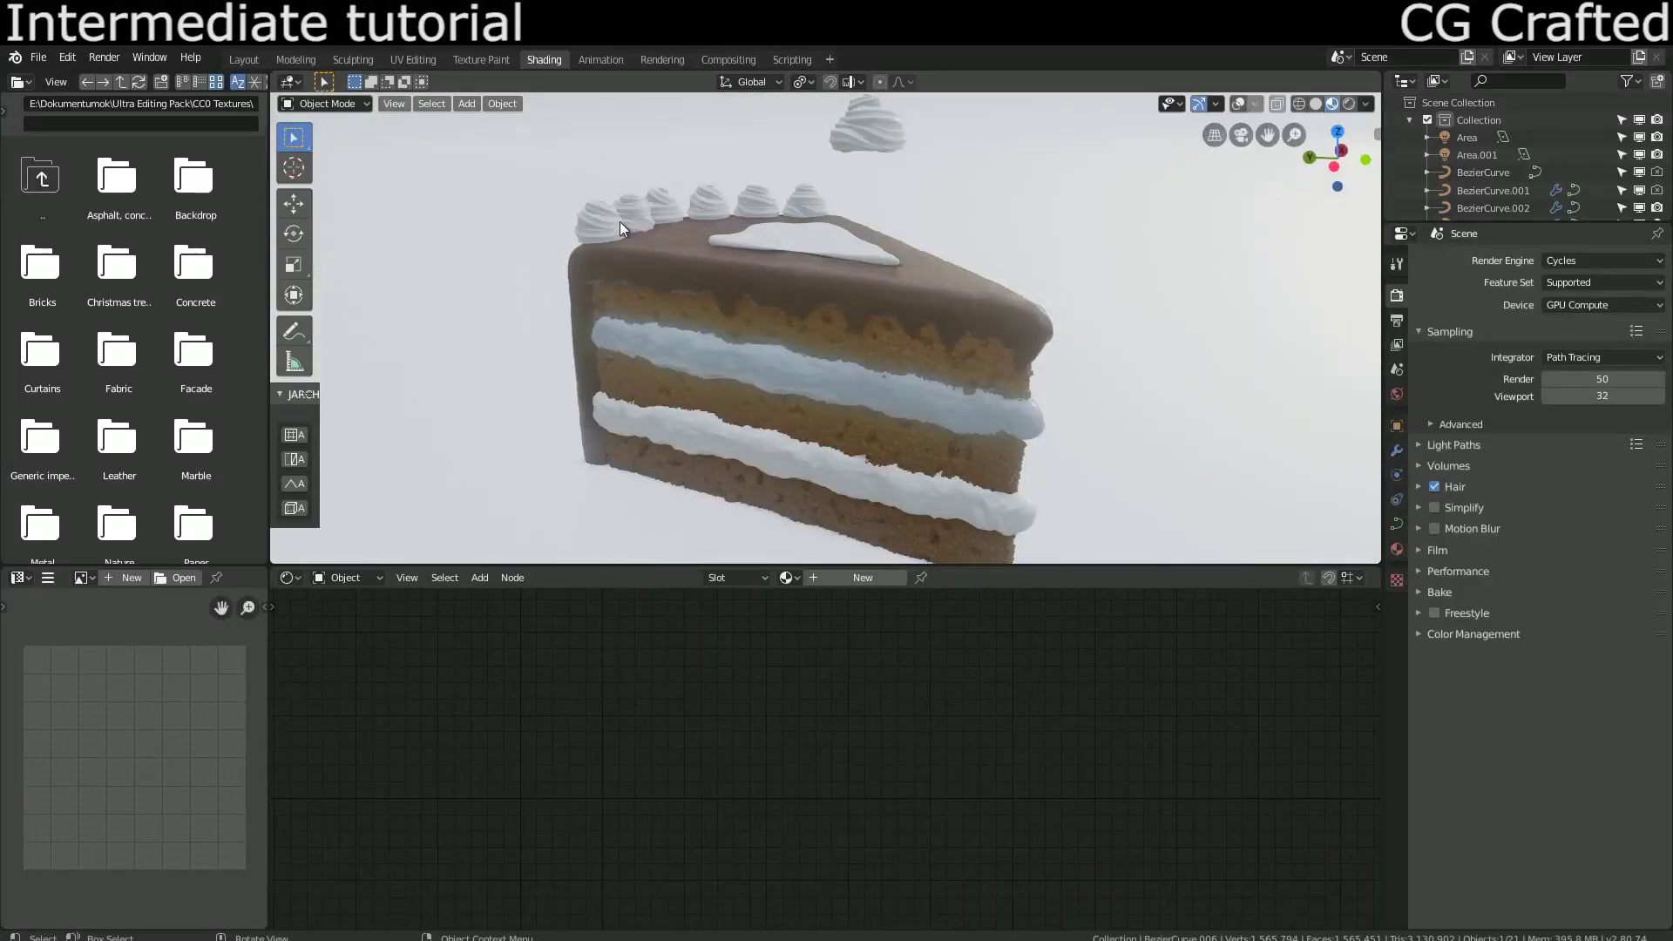
pyautogui.click(1241, 103)
# Step: Rename the material of the flat triangular decoration on top of the cake slice to marzipan
pyautogui.click(886, 285)
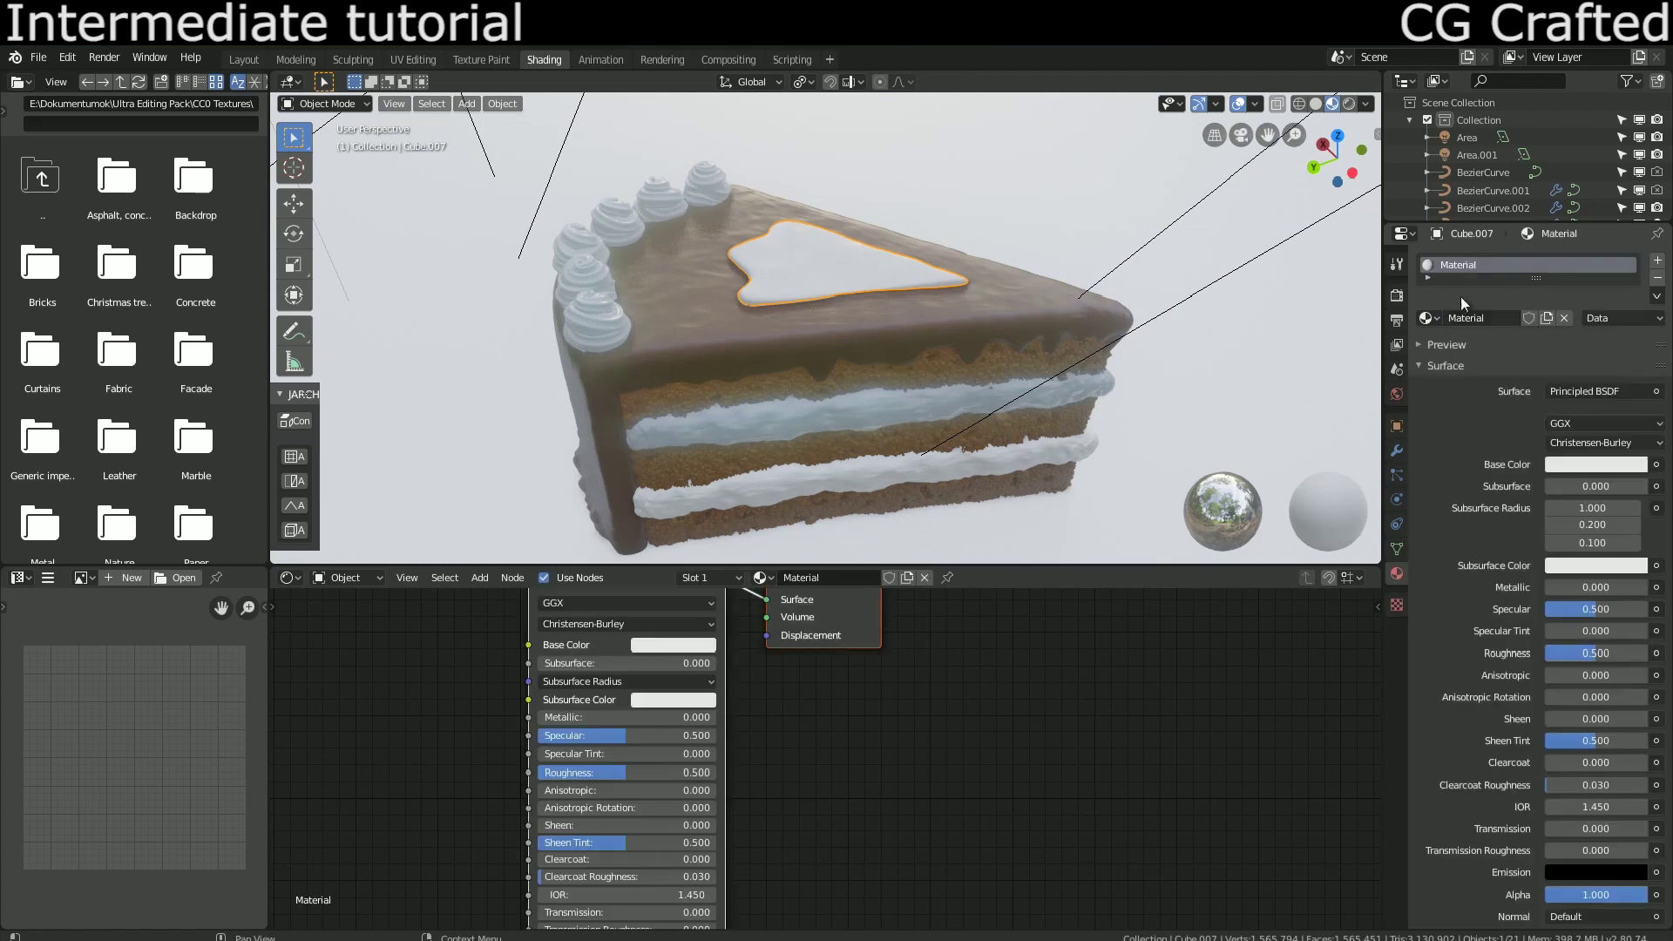
pyautogui.doubleClick(1461, 264)
pyautogui.write('marzipan')
pyautogui.press('Return')
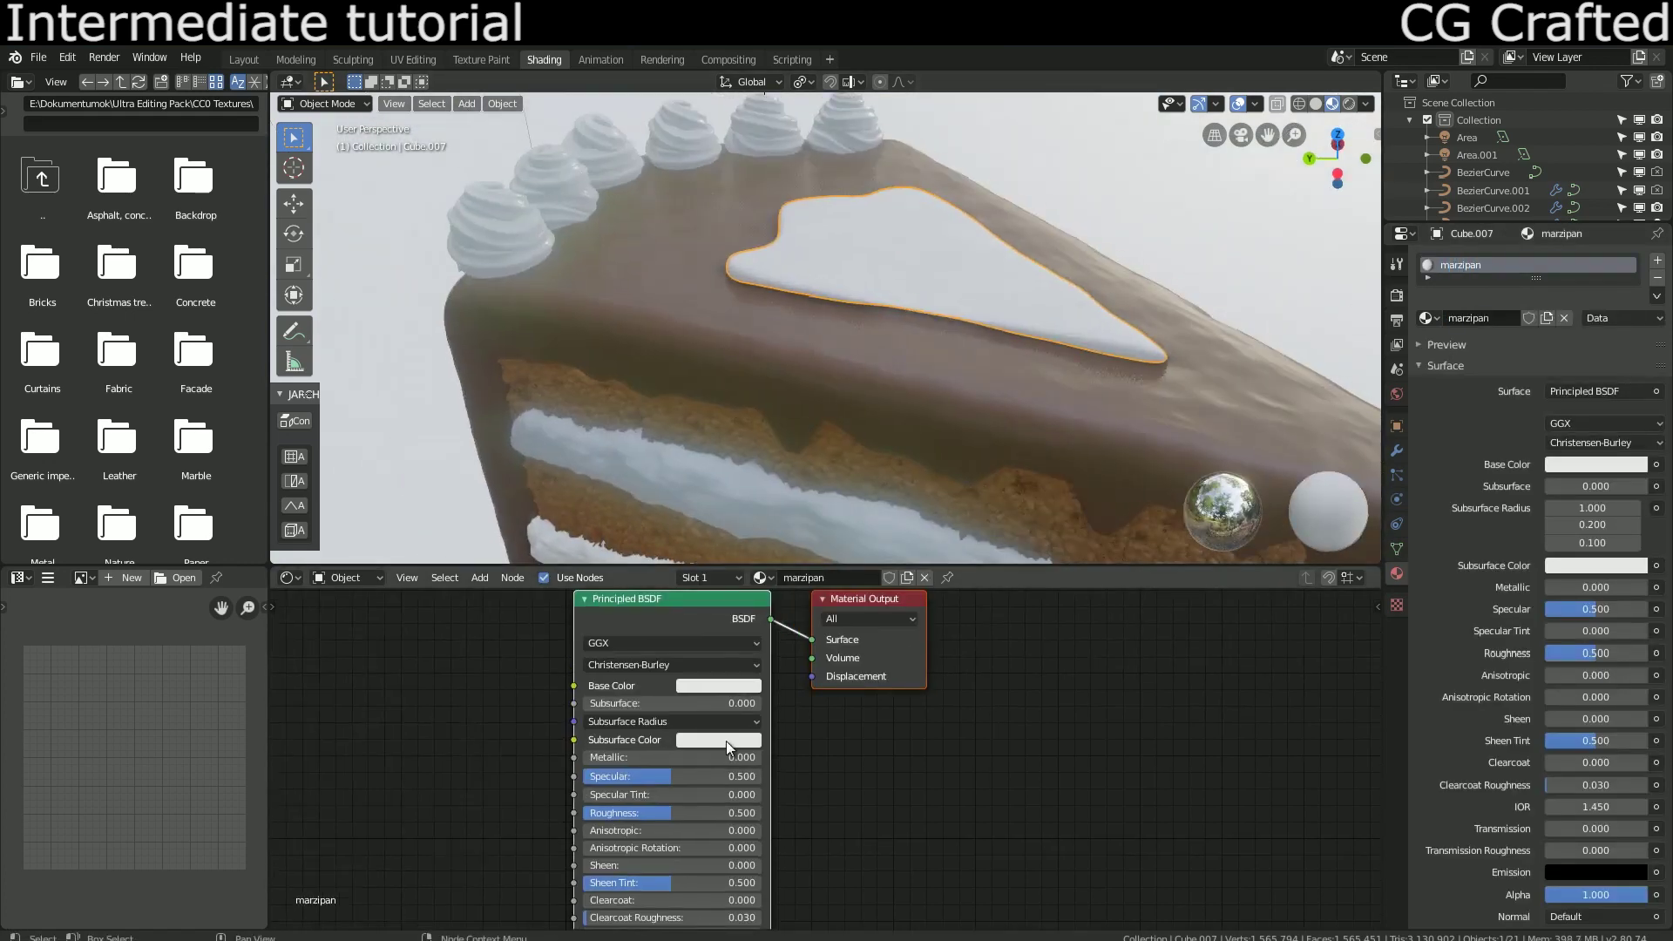
# Step: Whiten the marzipan material's base color and set its Specular to 0.795 and Roughness to 0.341
pyautogui.click(730, 740)
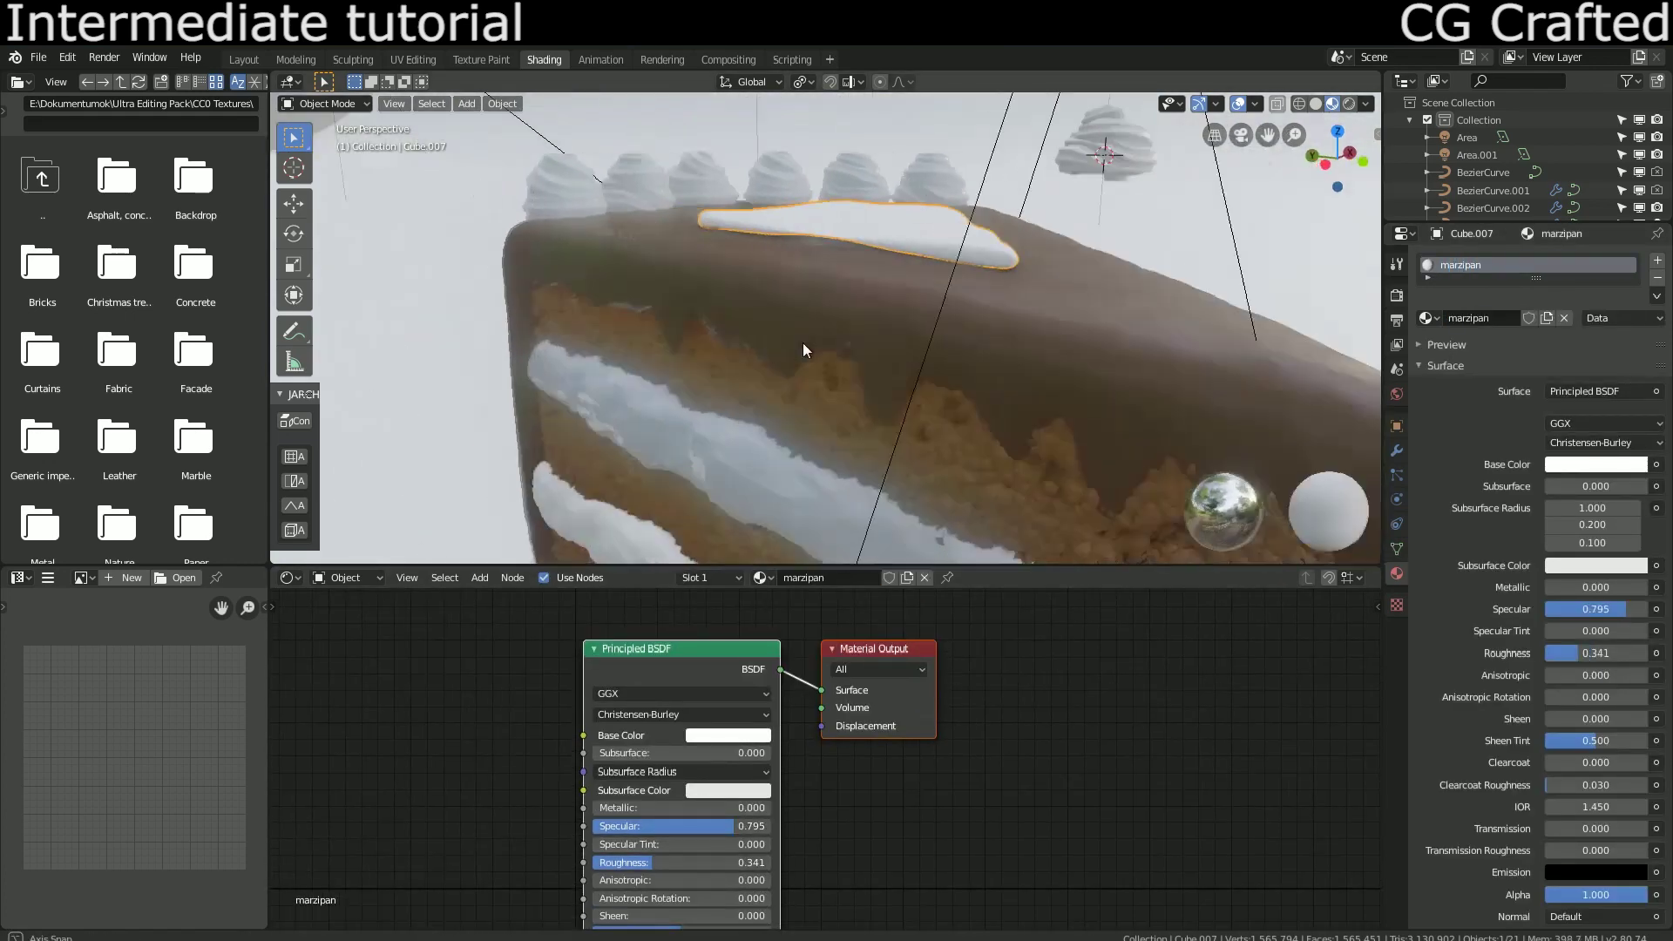
pyautogui.moveTo(803, 343); pyautogui.dragTo(722, 300, button='middle')
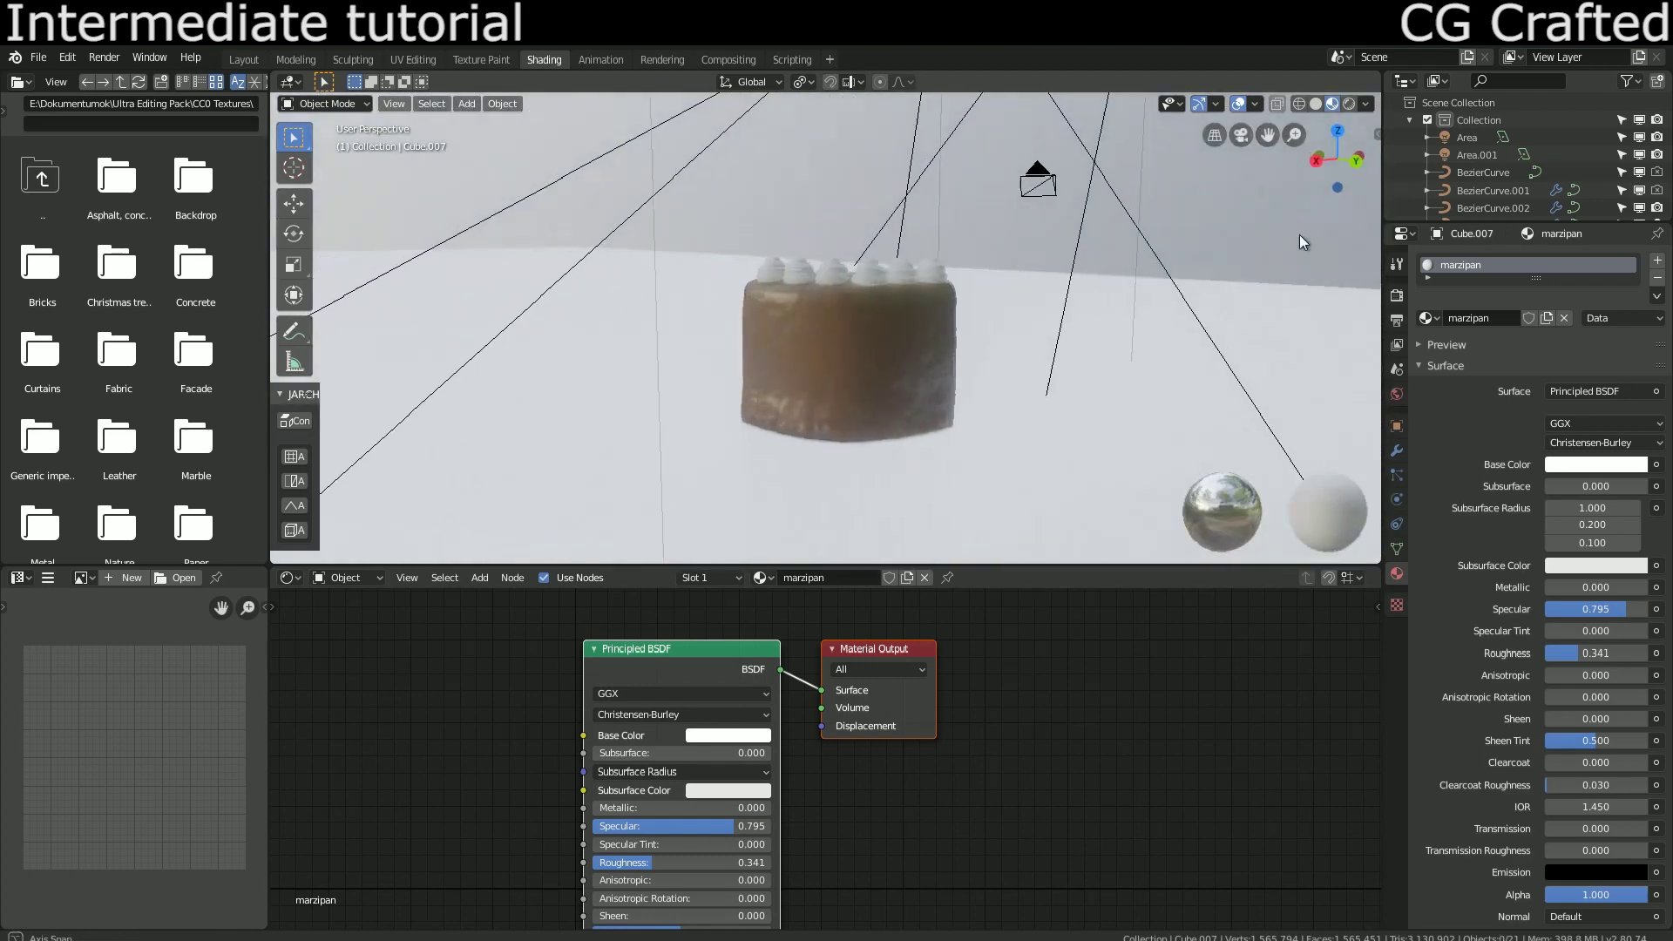
# Step: Select the white backdrop plane behind the cake slice and review its Principled BSDF material settings
pyautogui.moveTo(1300, 233); pyautogui.dragTo(847, 254, button='middle')
pyautogui.scroll(-3, 917, 284)
pyautogui.click(863, 309)
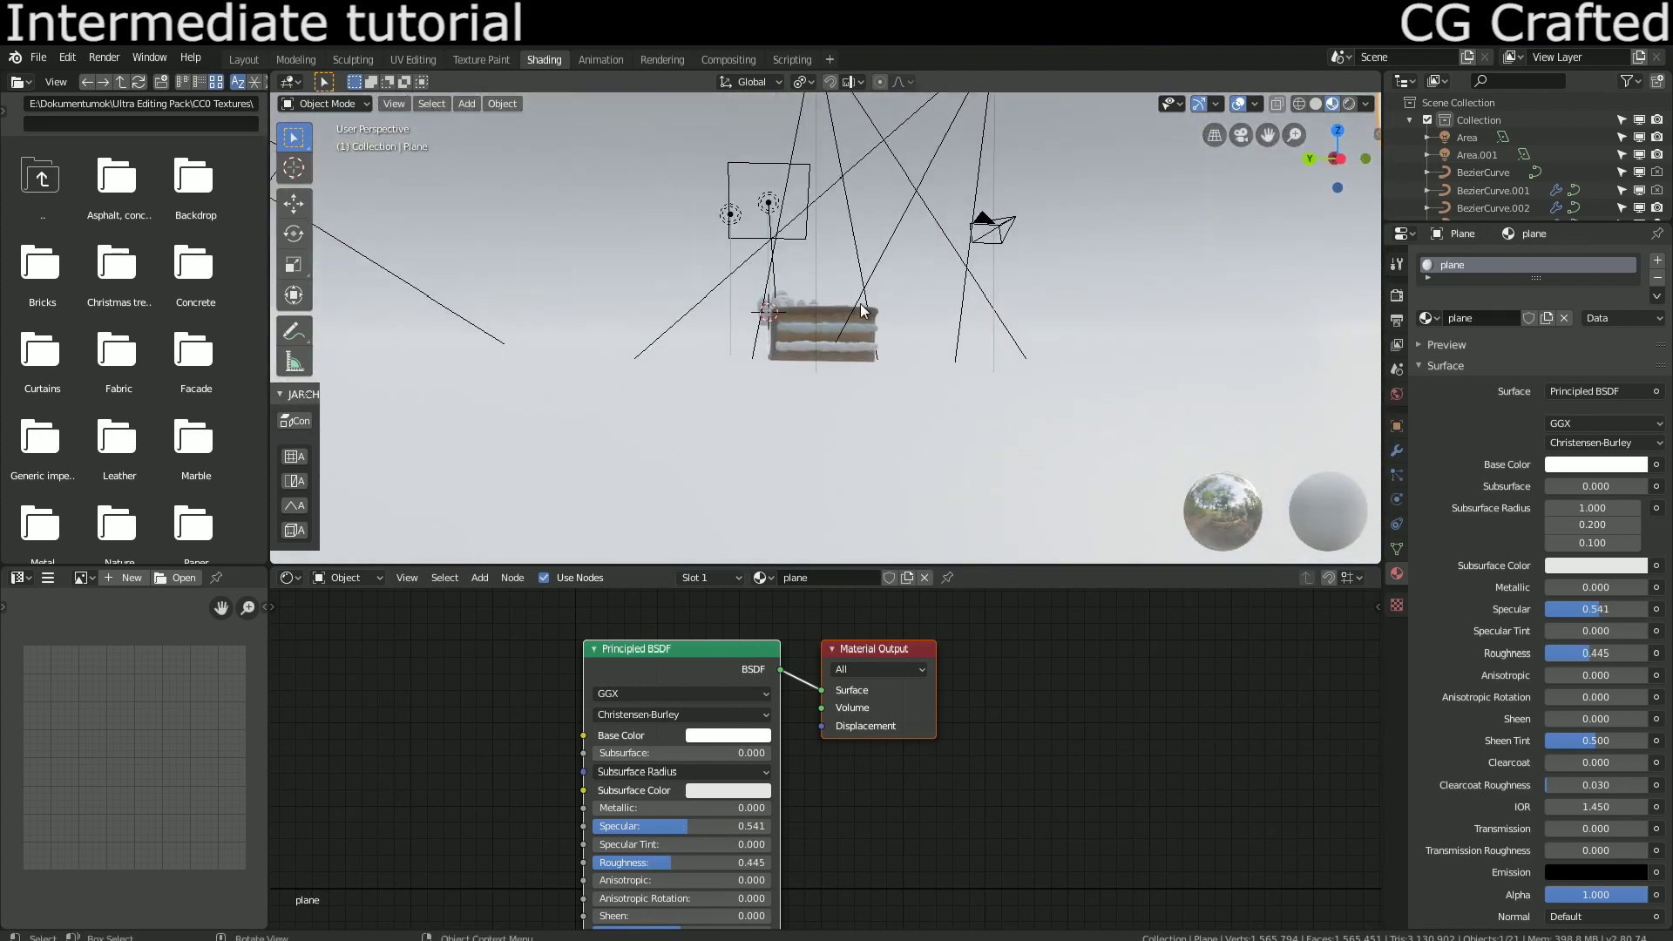
# Step: Select the 8000 W spot light above the cake slice and examine its color, power and spot shape
pyautogui.moveTo(986, 253); pyautogui.dragTo(719, 323, button='middle')
pyautogui.moveTo(686, 444); pyautogui.dragTo(775, 274, button='middle')
pyautogui.click(796, 264)
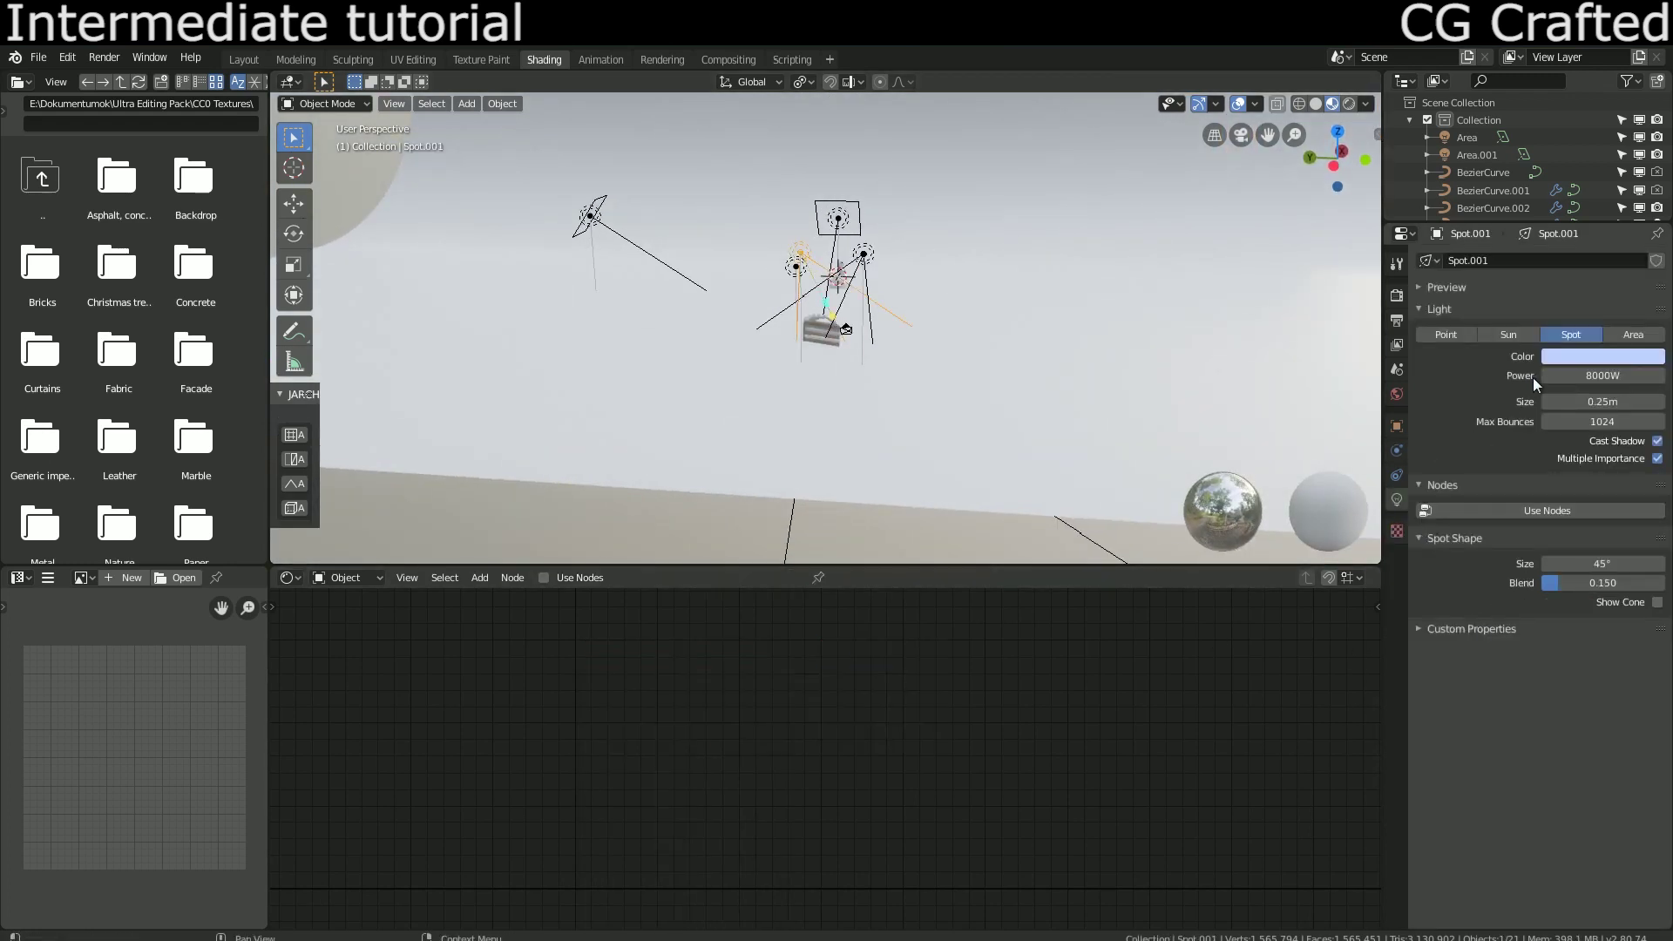
pyautogui.scroll(3, 1079, 397)
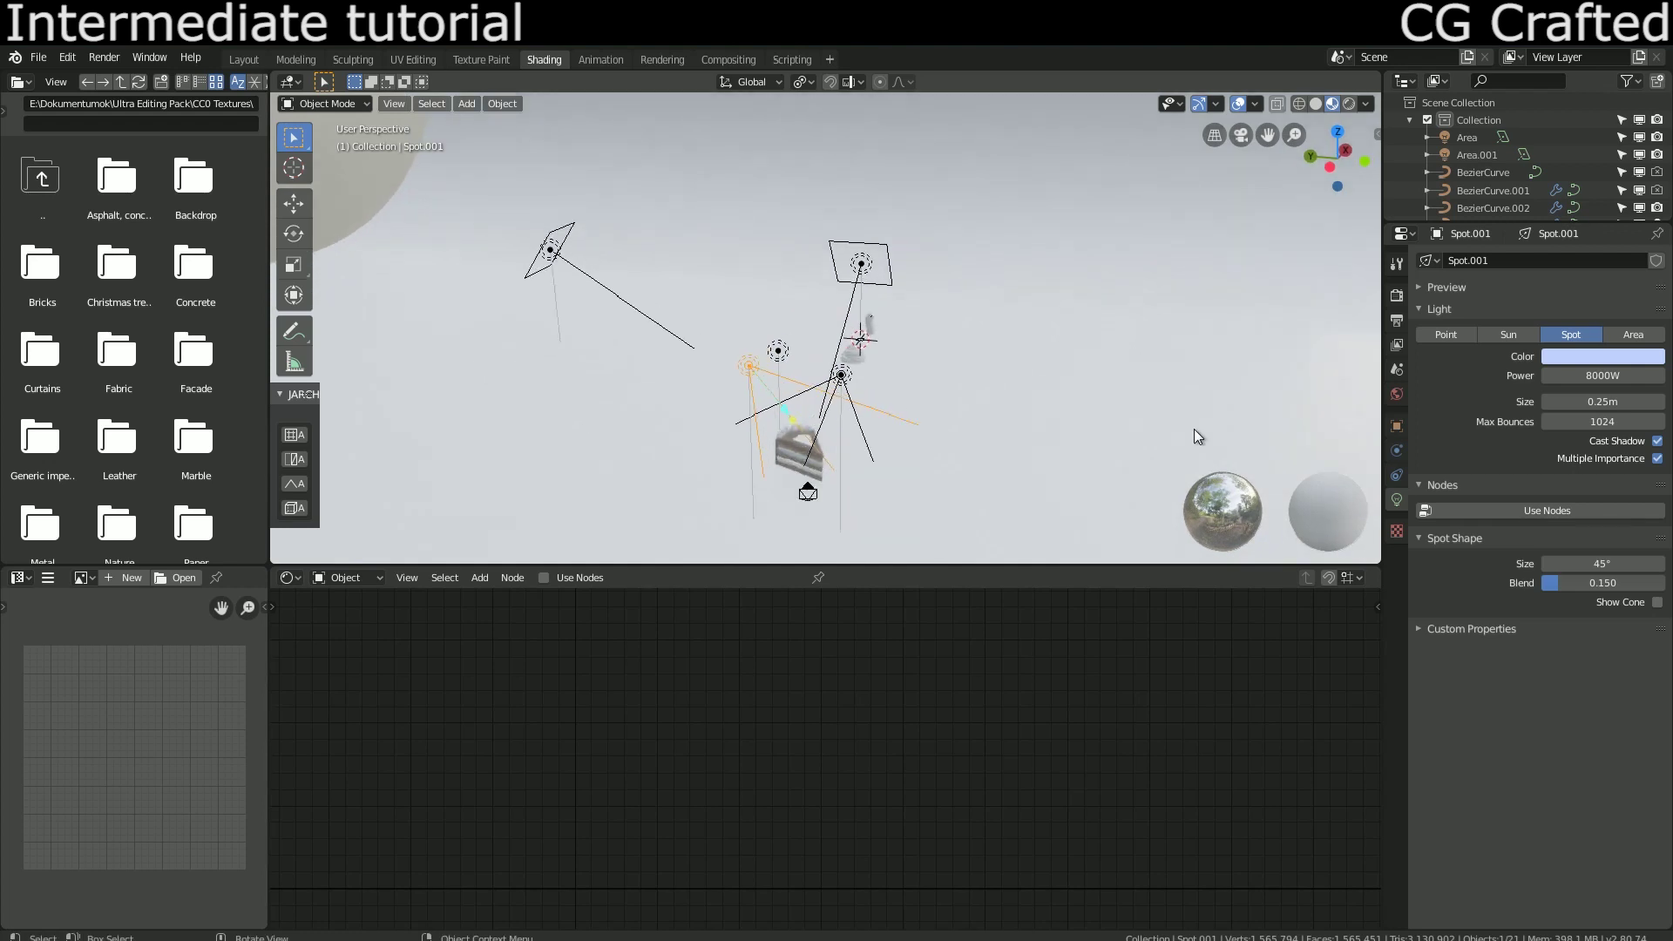
pyautogui.moveTo(883, 344); pyautogui.dragTo(1325, 422, button='middle')
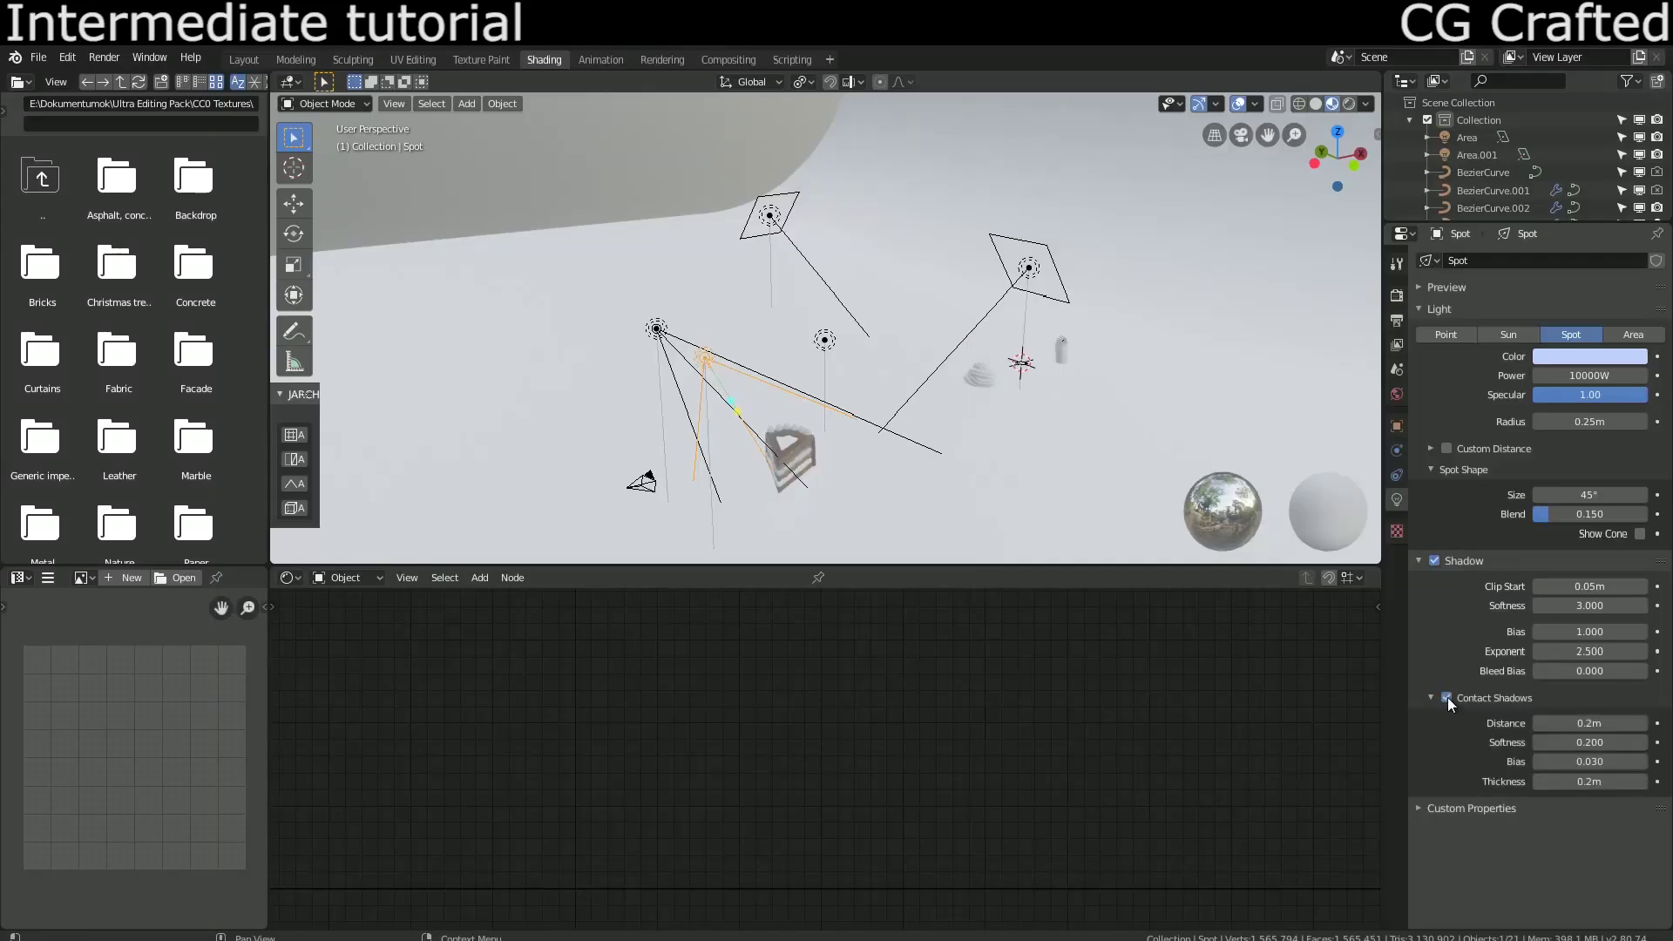
# Step: Examine the power, color and contact shadow settings of both spot lights, the point light and the two area lights
pyautogui.click(667, 342)
pyautogui.click(705, 357)
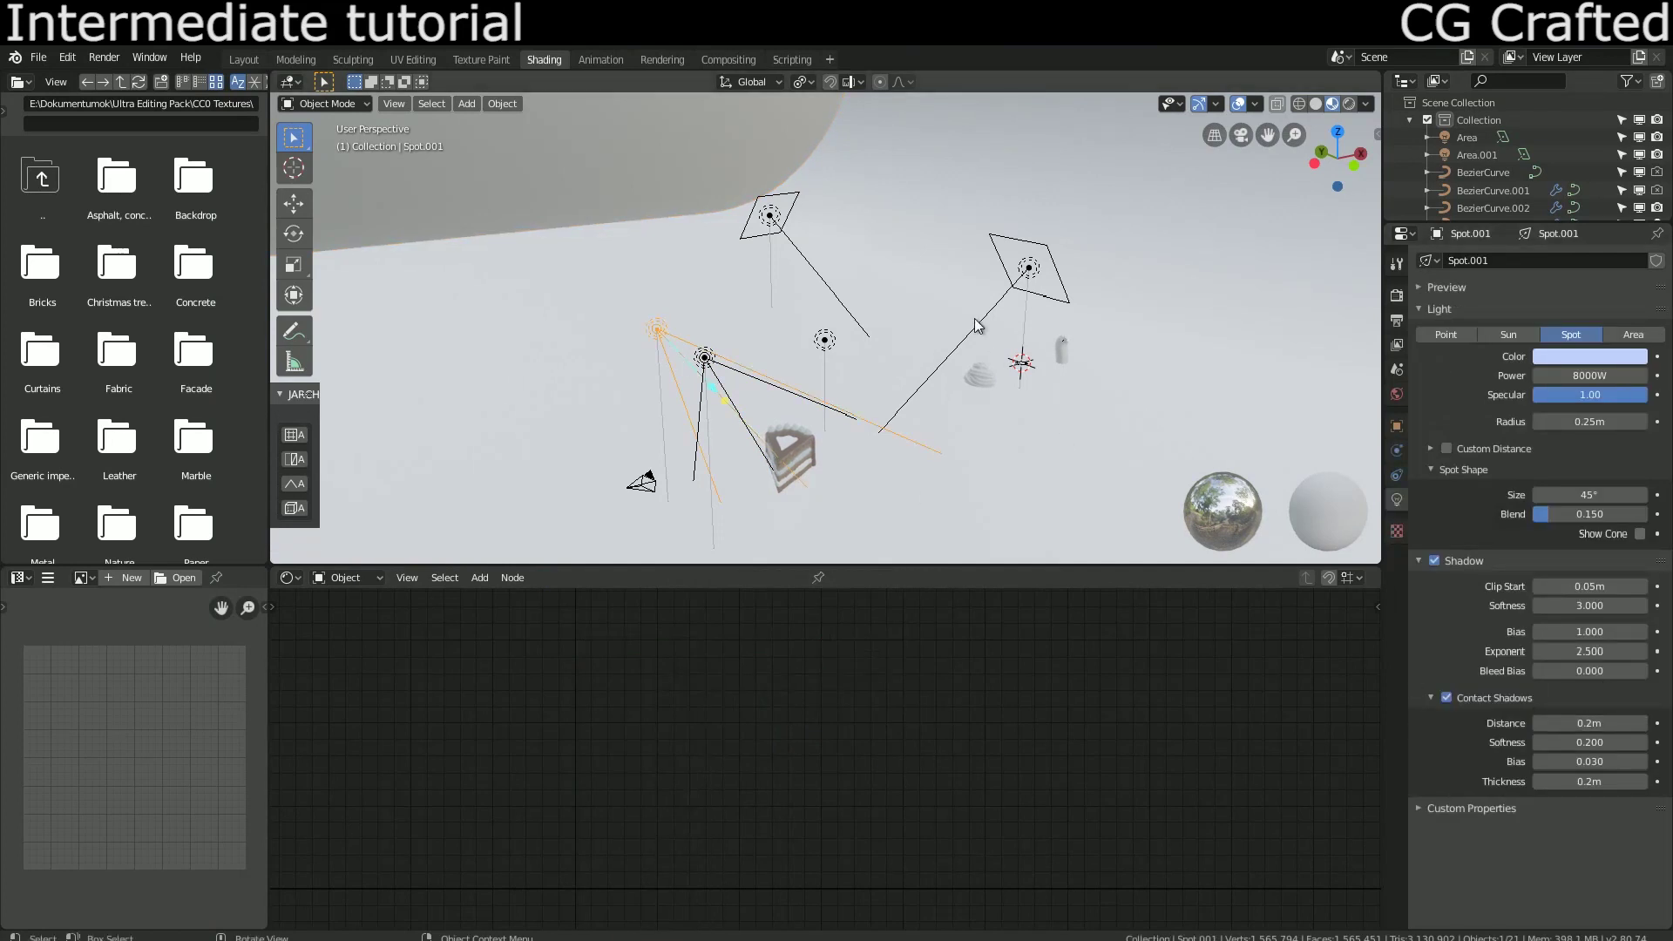
pyautogui.click(823, 344)
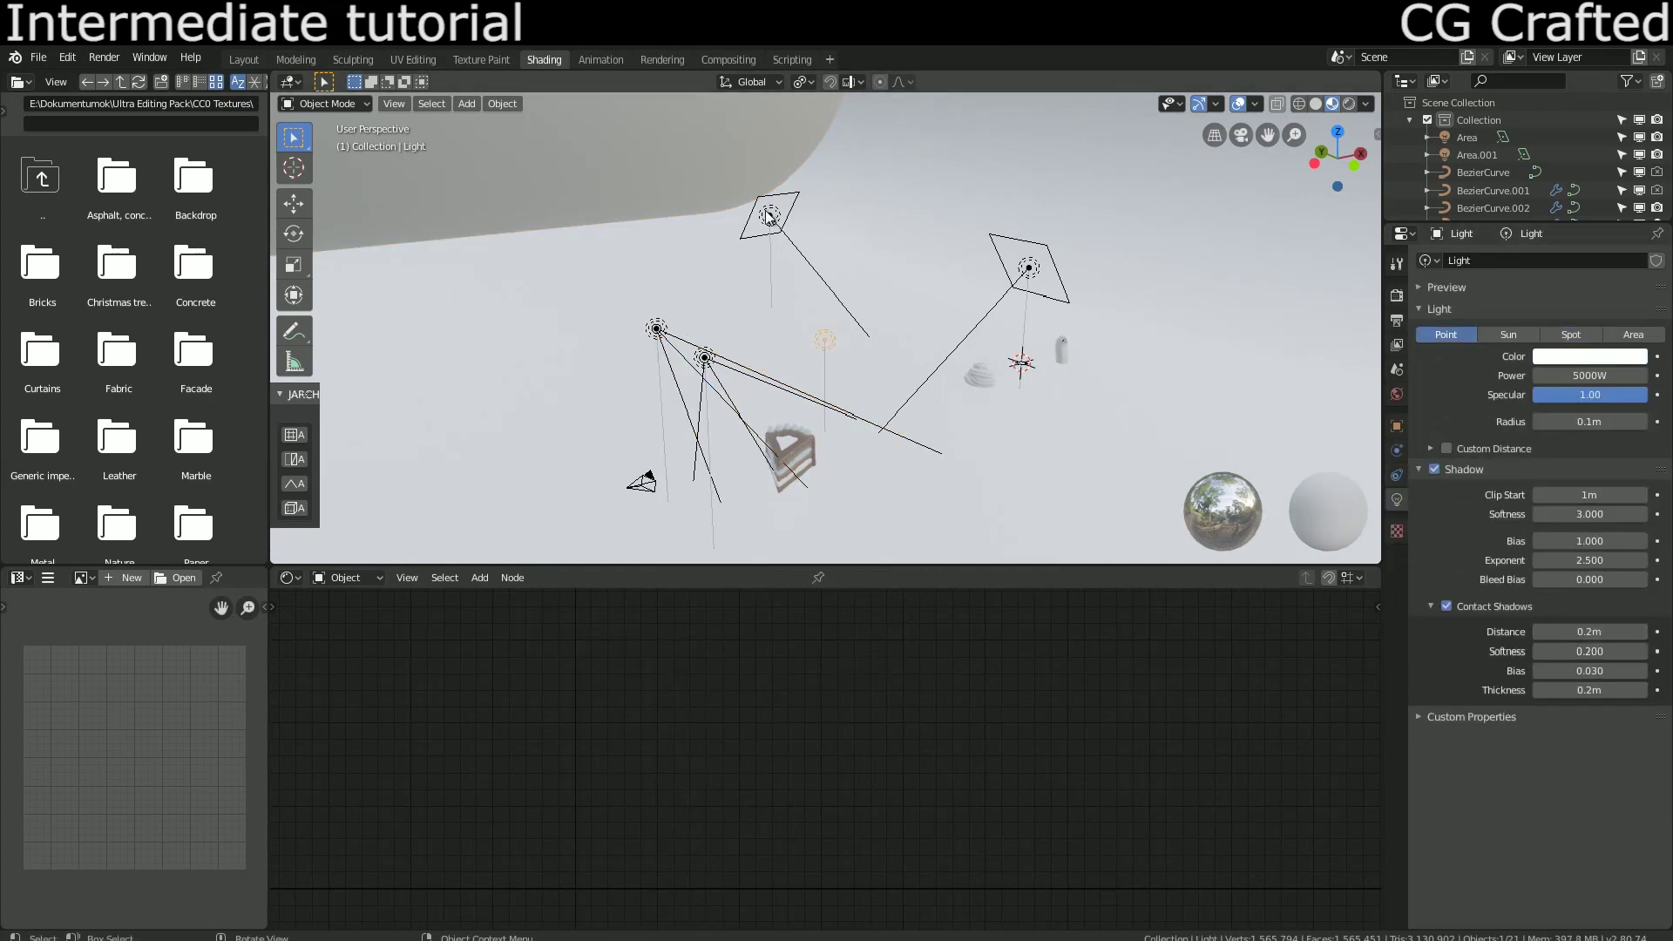
pyautogui.click(824, 276)
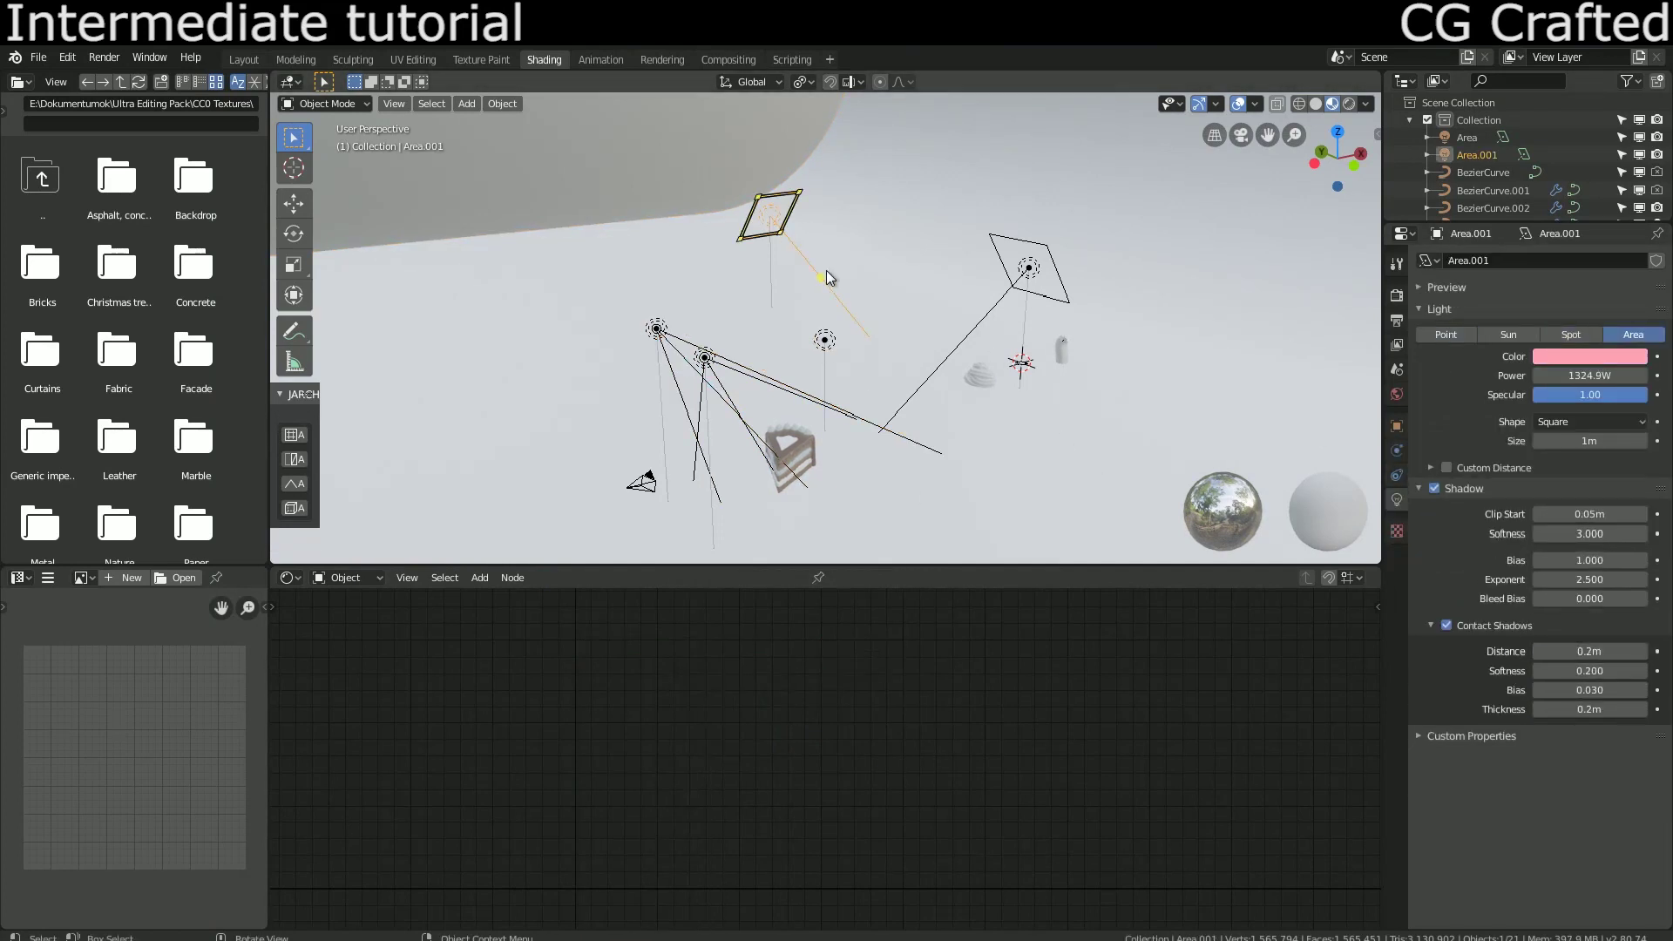
pyautogui.click(1031, 269)
pyautogui.moveTo(1036, 350); pyautogui.dragTo(902, 327, button='middle')
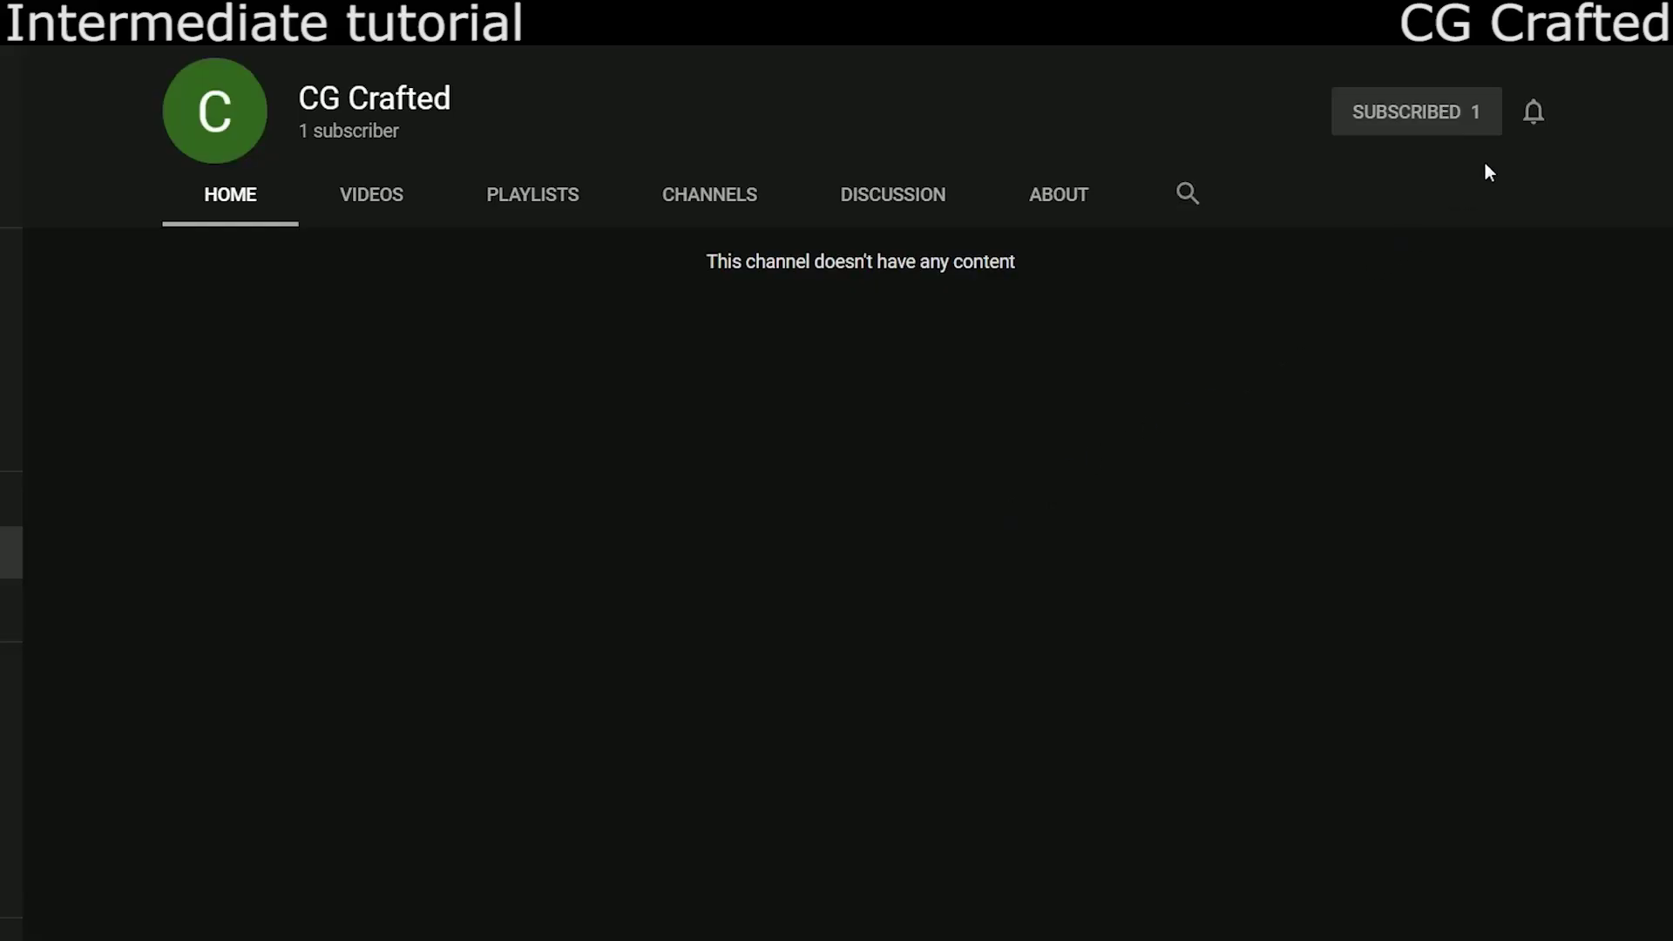
# Step: Turn on notifications for the CG Crafted YouTube channel
pyautogui.click(1534, 126)
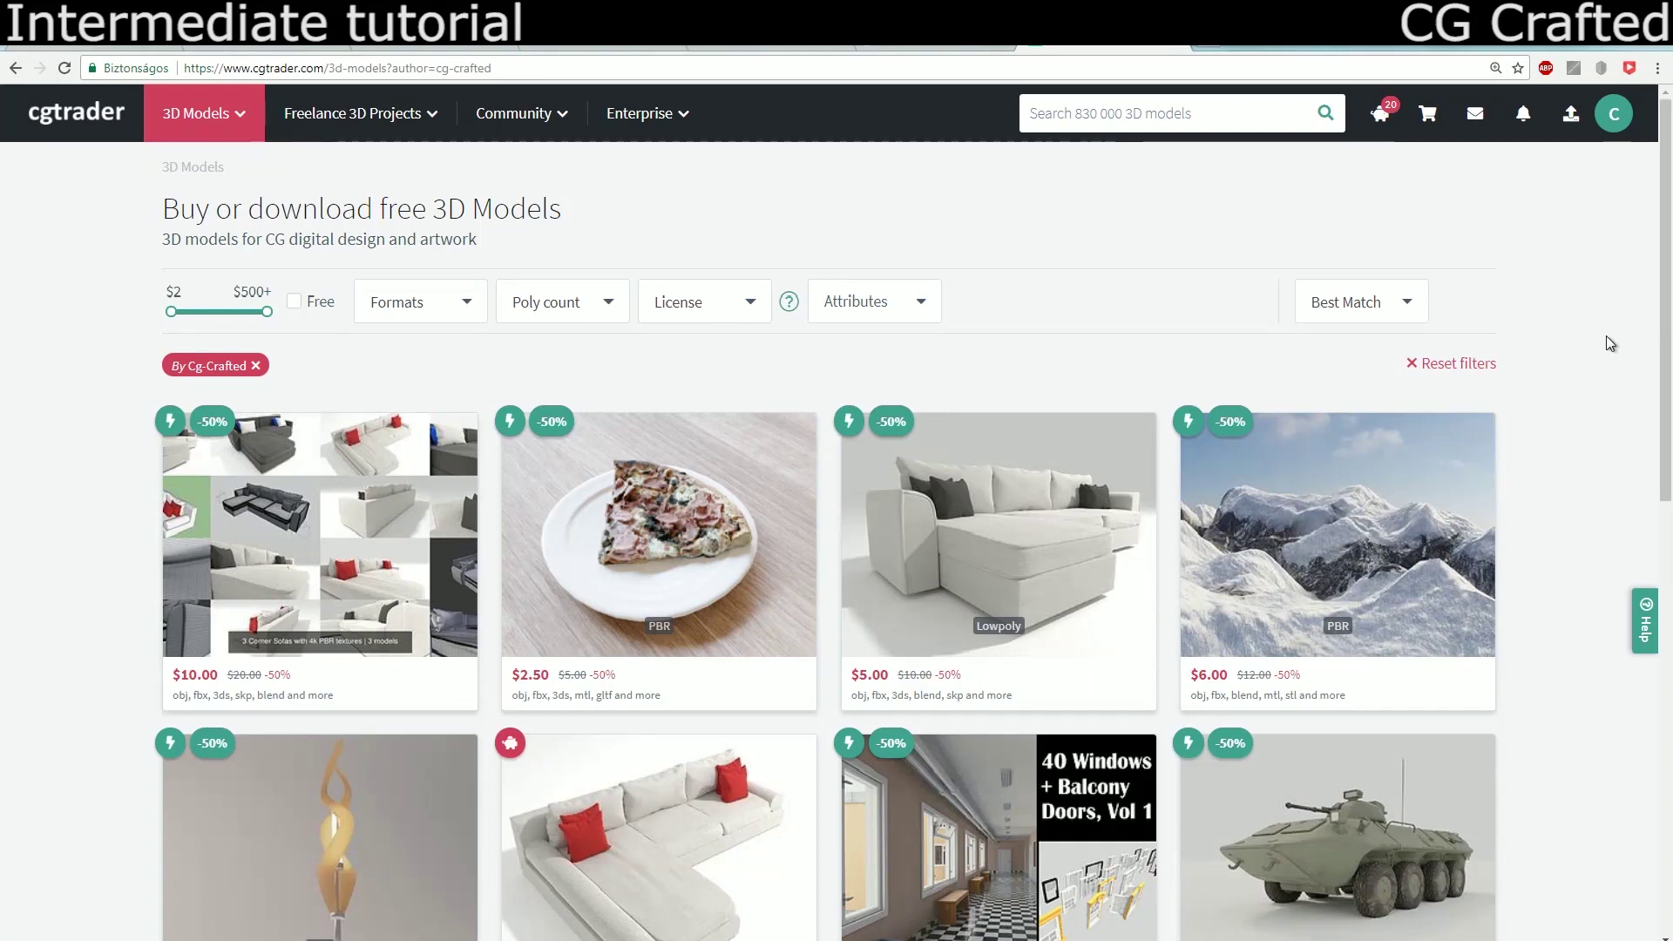
# Step: Browse the Cg-Crafted model listing on CGTrader and filter it to free models
pyautogui.scroll(-2, 1607, 343)
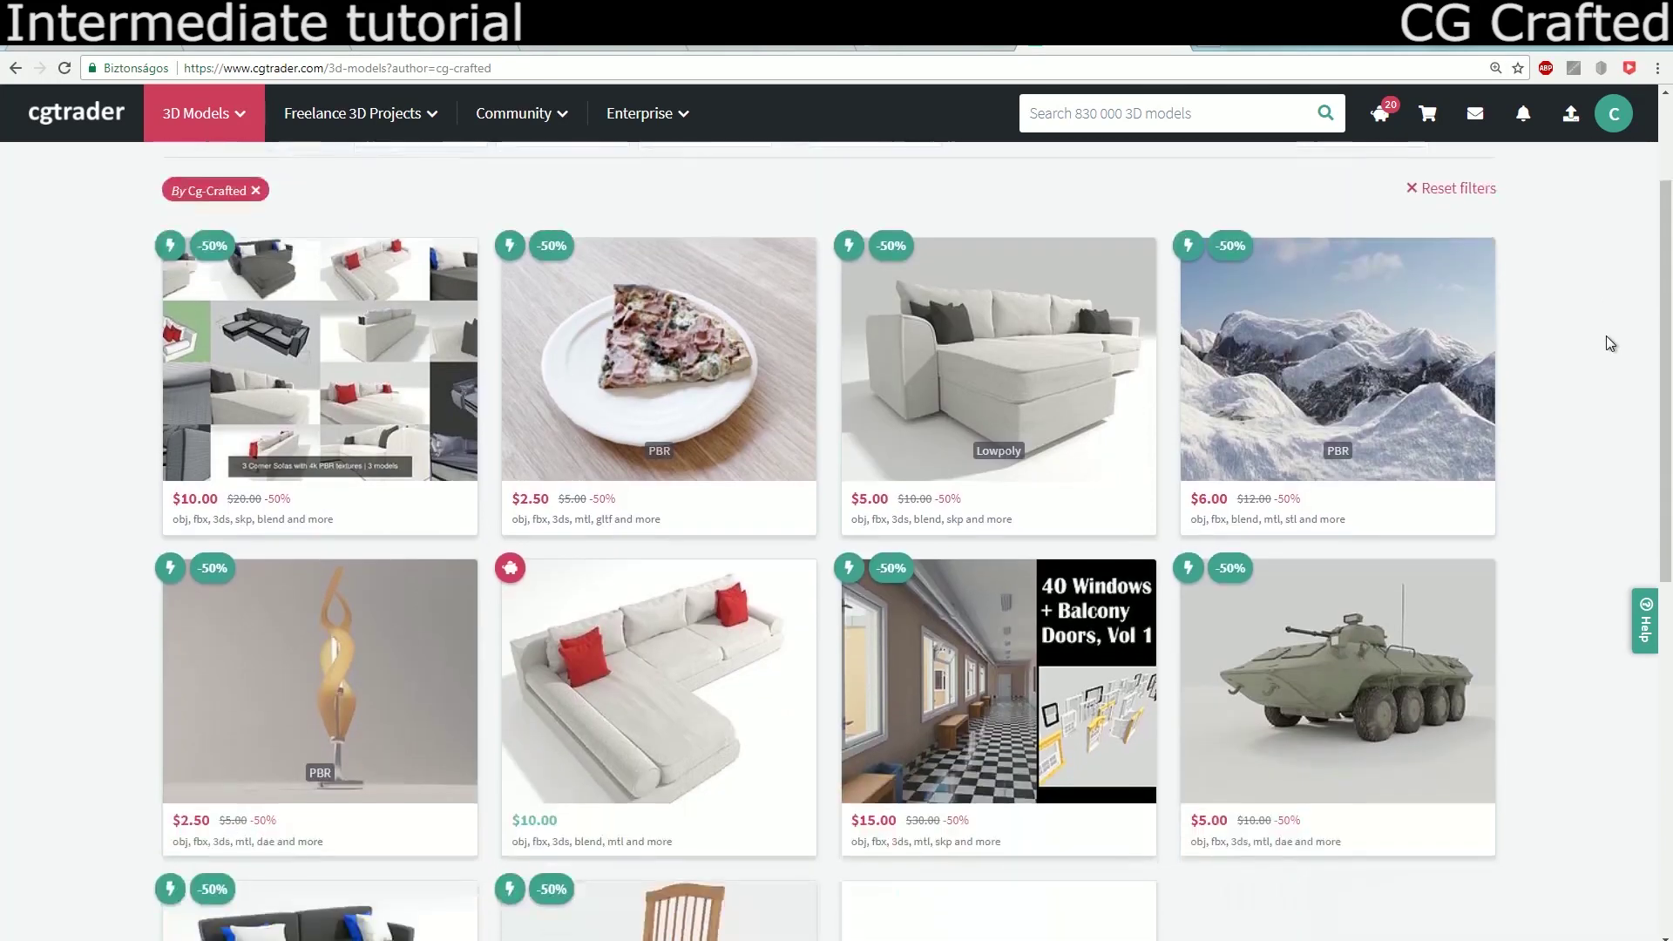
pyautogui.scroll(-2, 1607, 336)
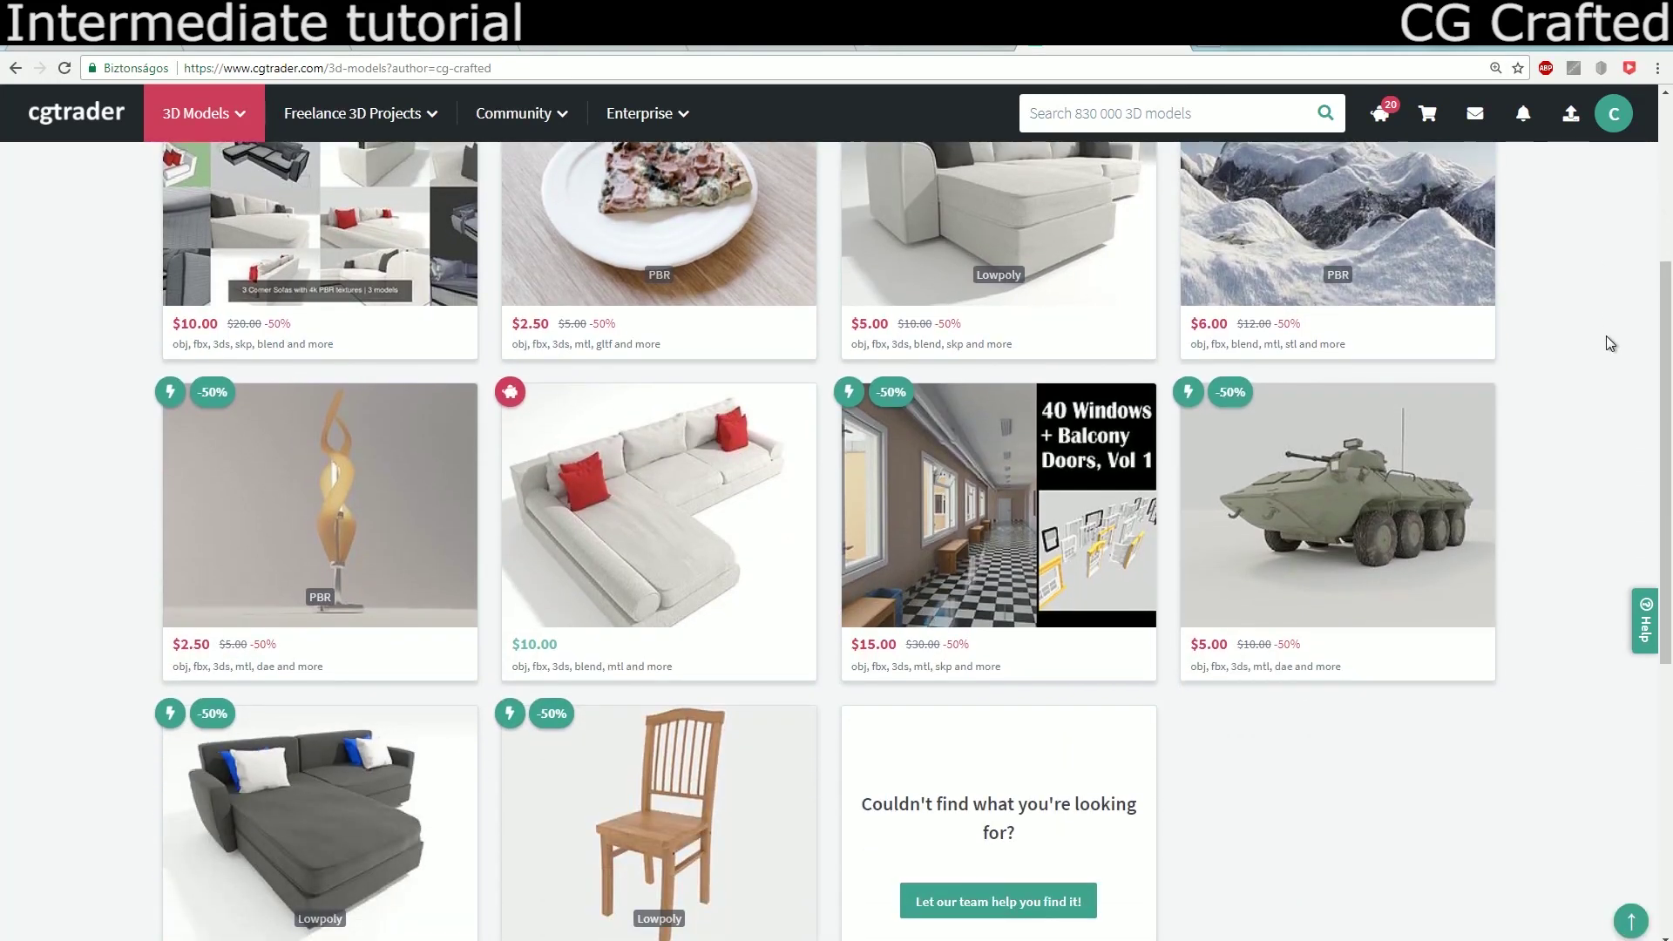
pyautogui.scroll(4, 1309, 249)
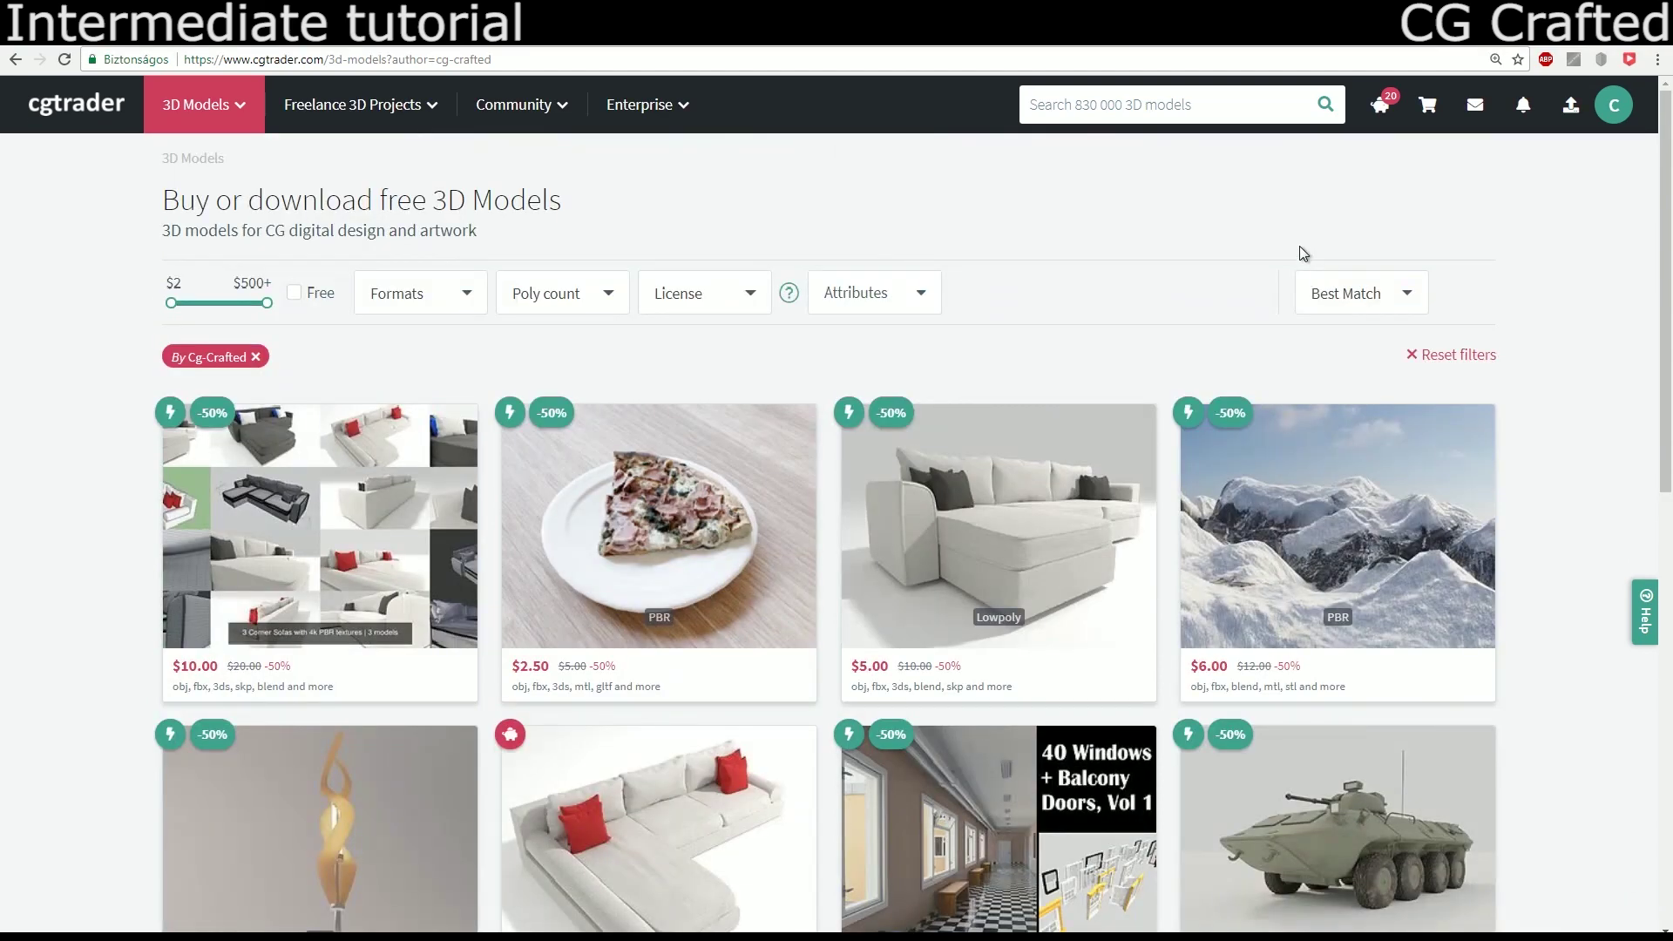
pyautogui.click(296, 294)
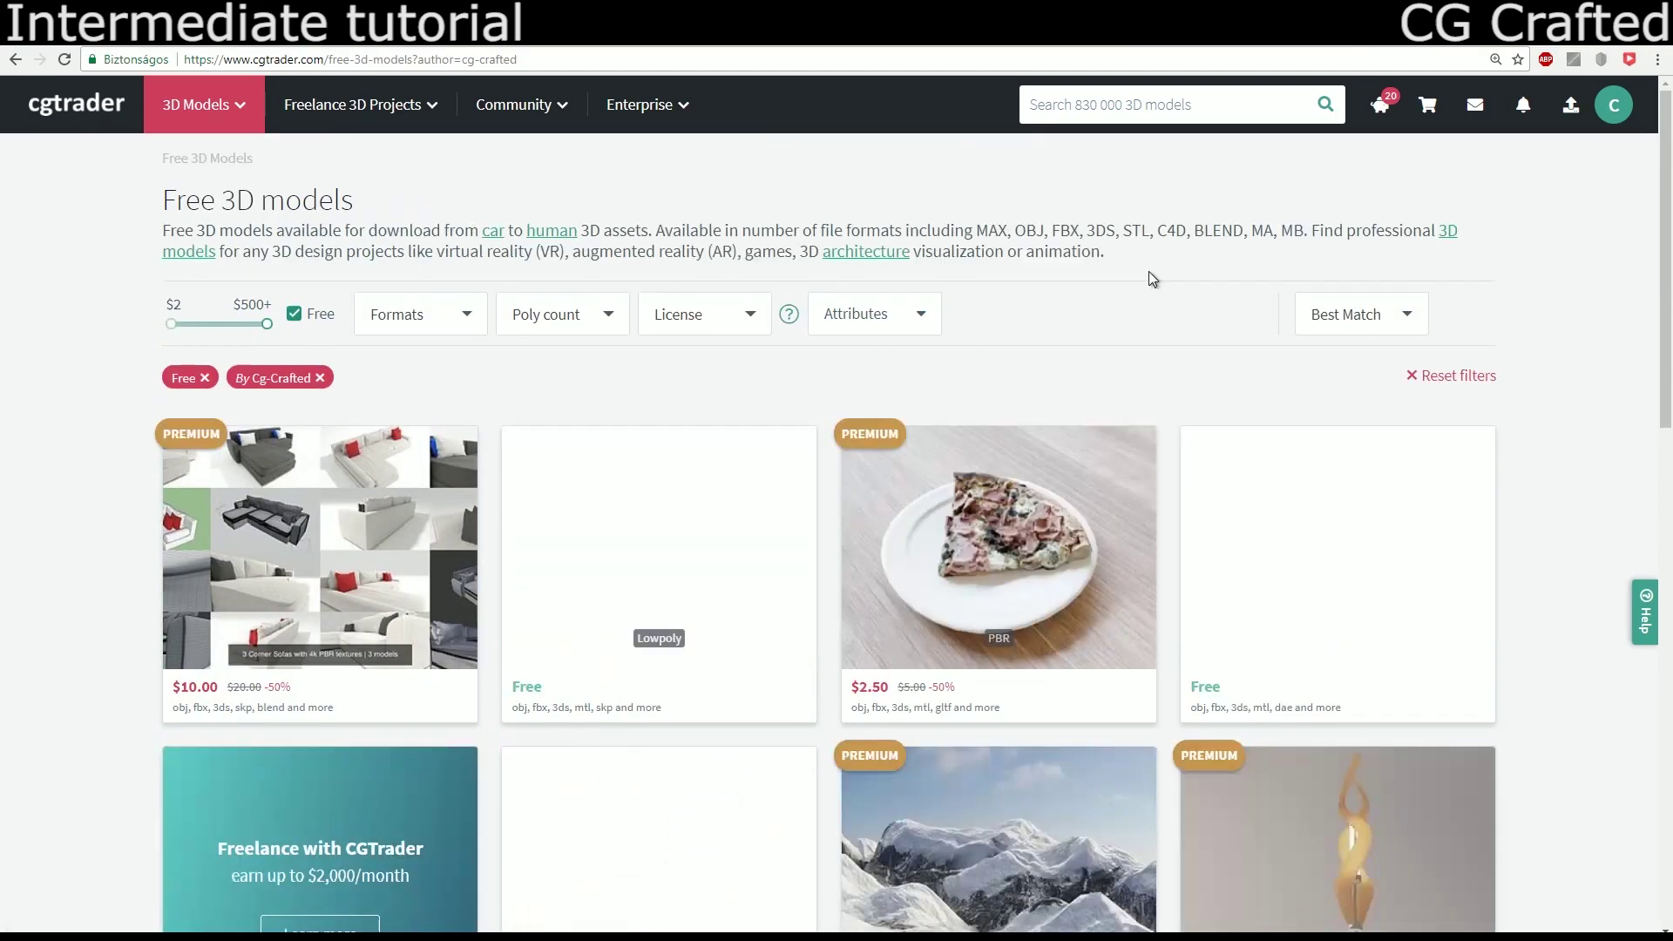